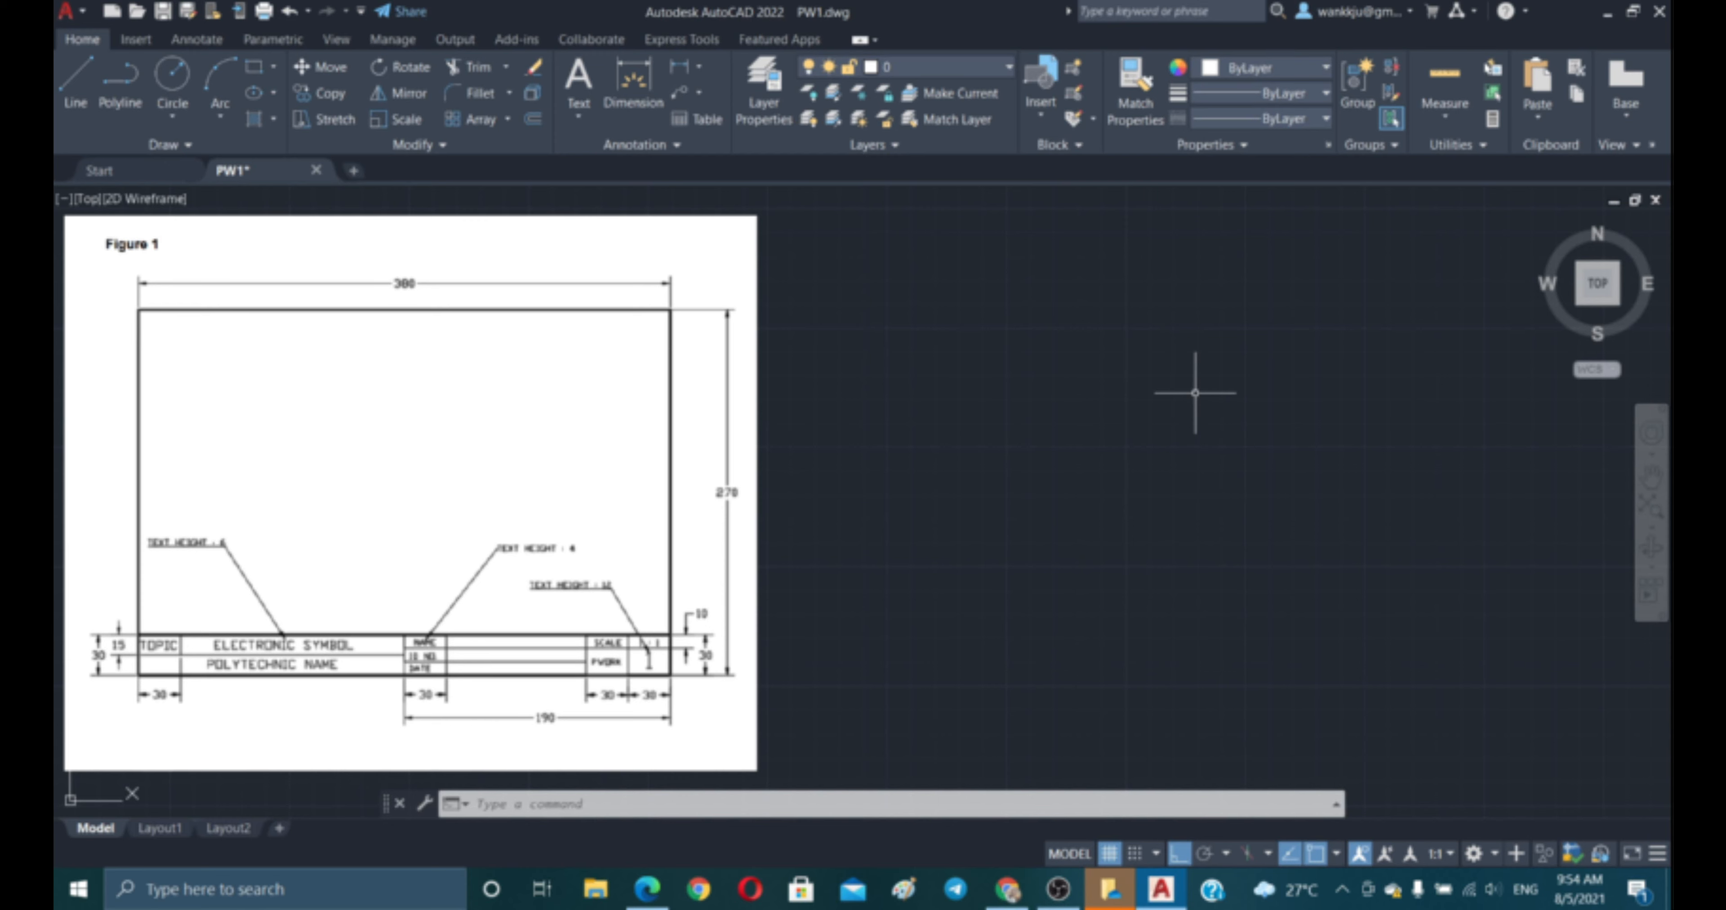
- Draw a 380-unit horizontal line beside the reference figure as the frame's top edge
text(l)
key(Return)
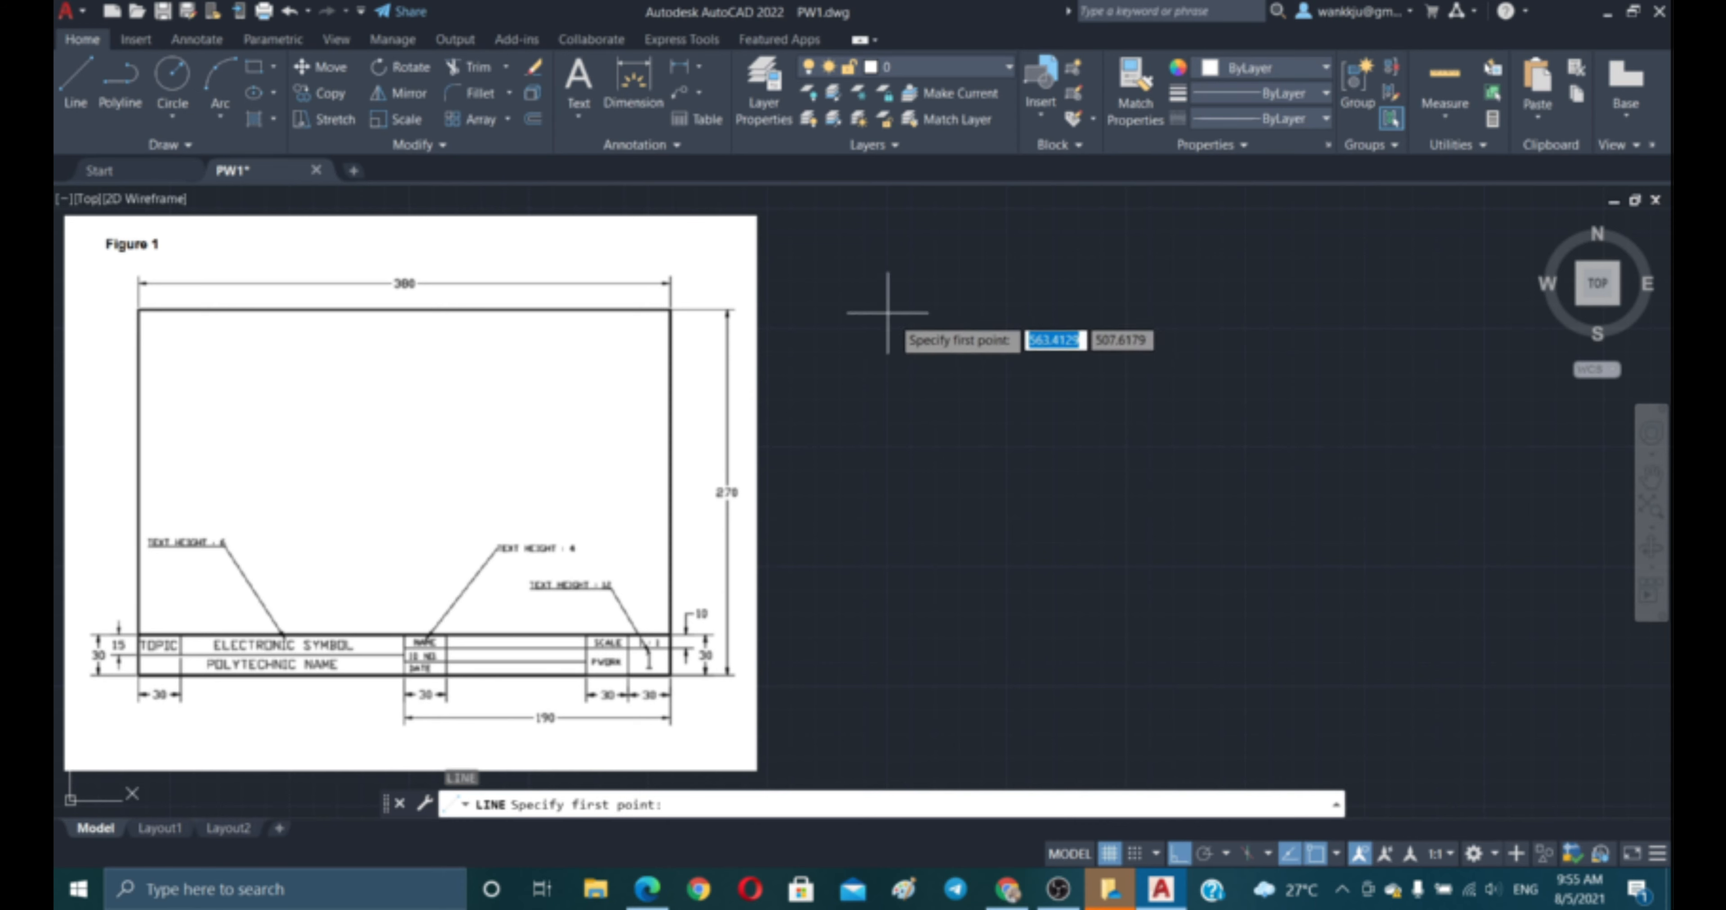
click(924, 306)
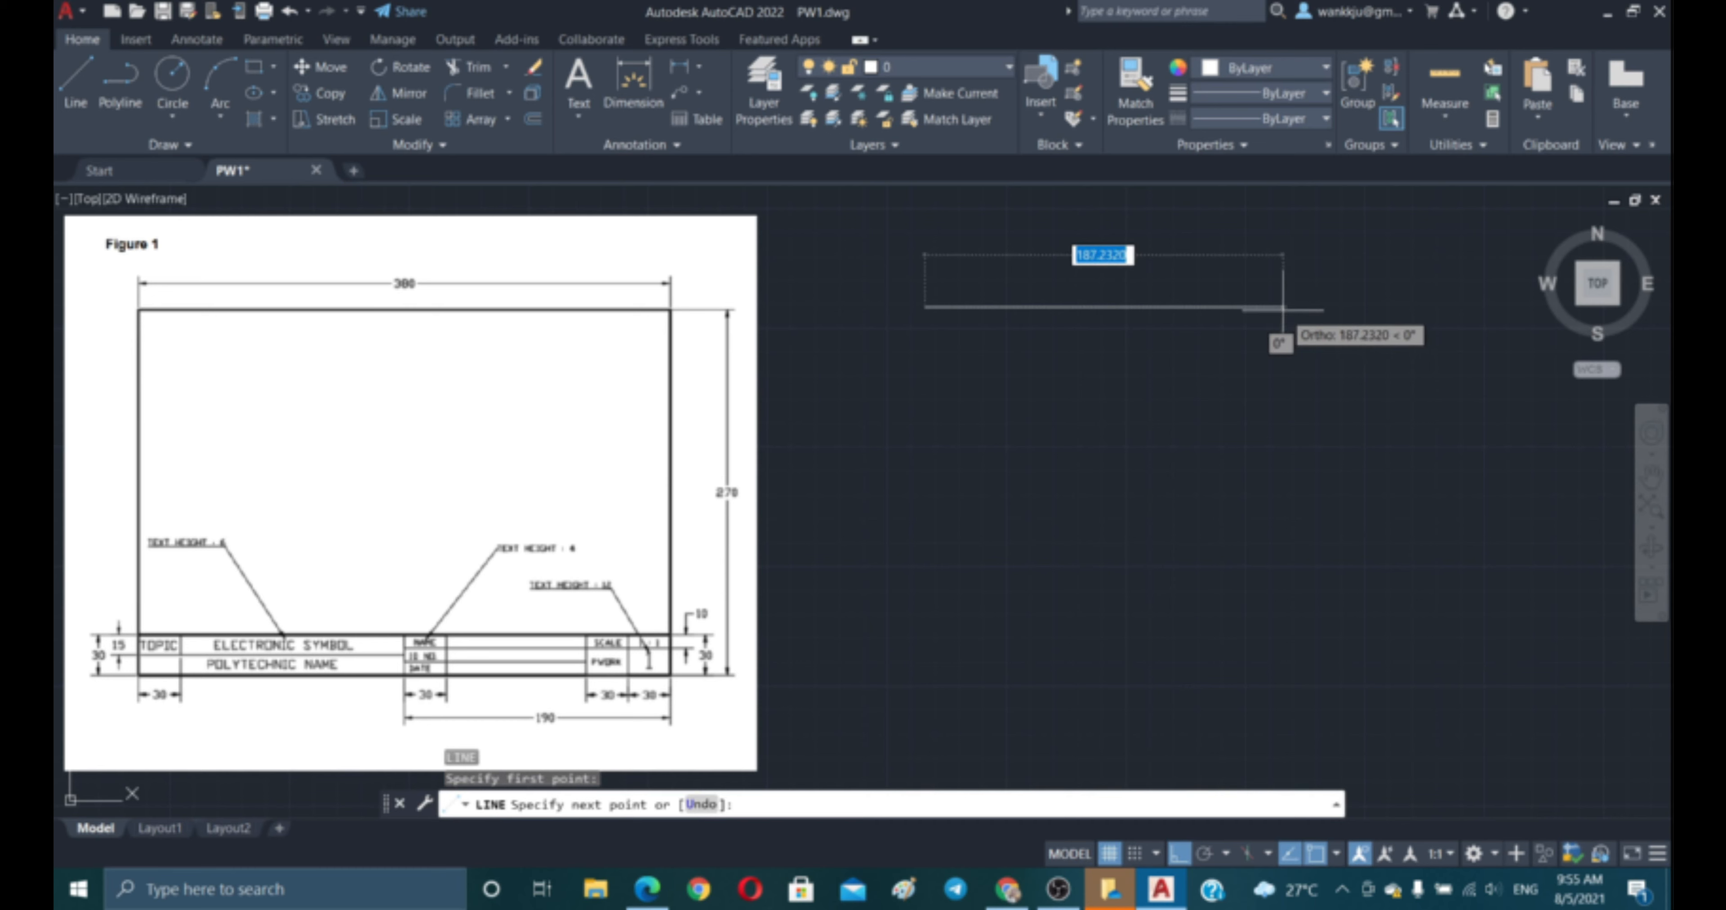
text(380)
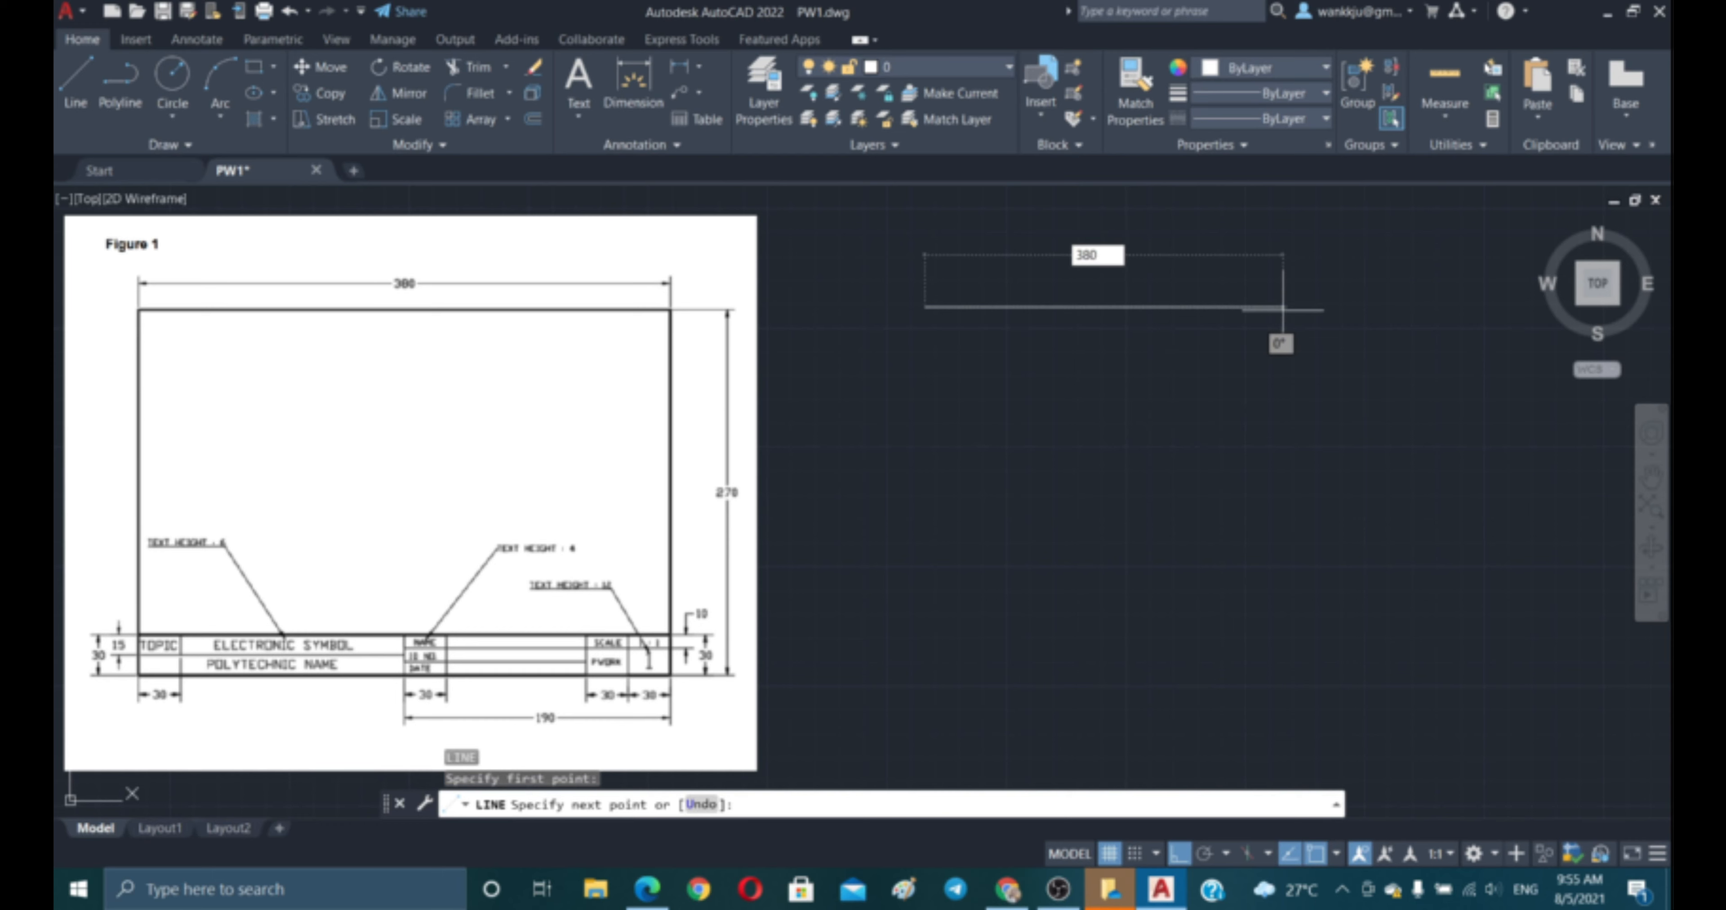
key(Return)
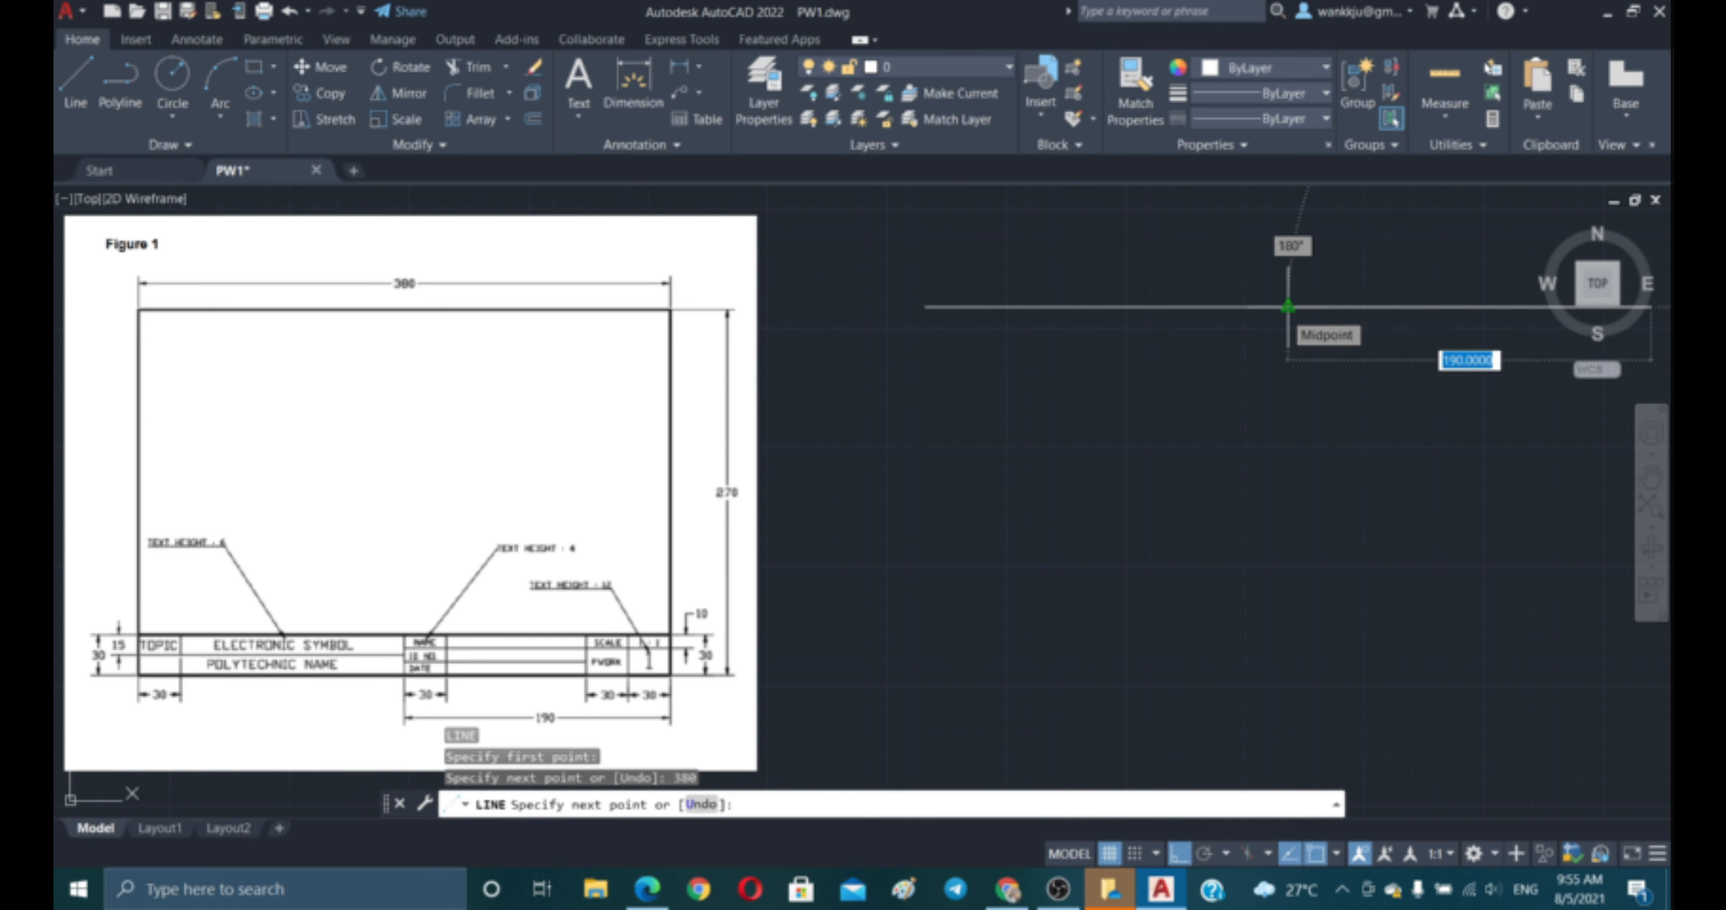
key(Escape)
key(Escape)
key(Escape)
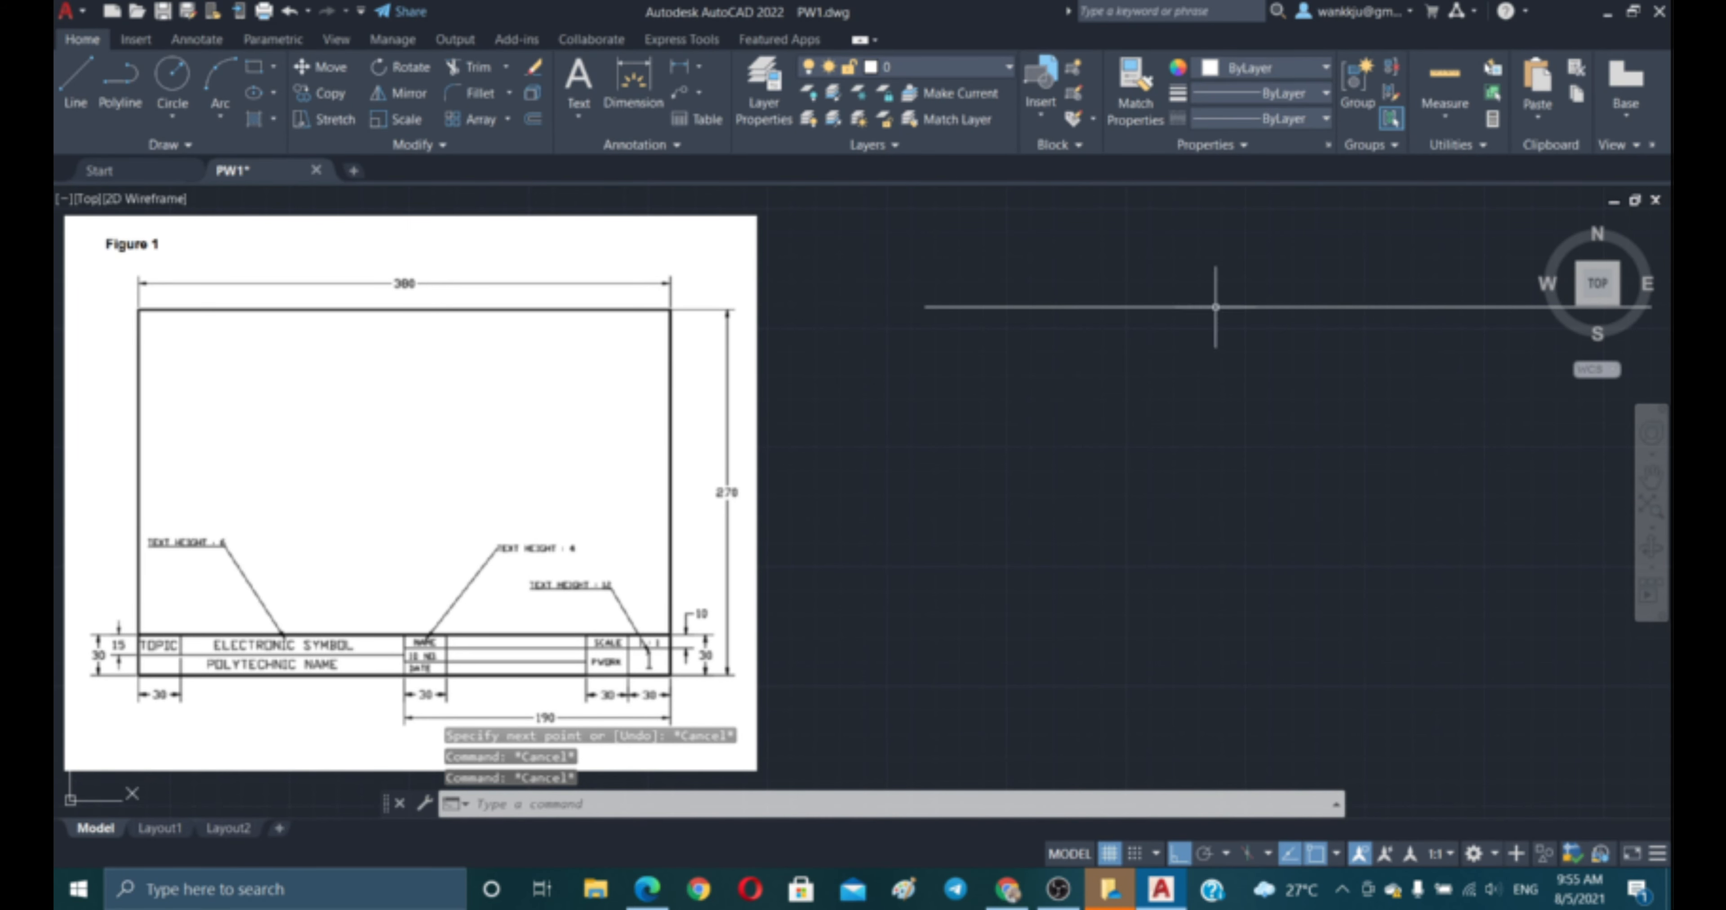
- Draw a 270-unit vertical line straight down from the top edge's left endpoint
text(p)
key(Return)
drag(1433, 408, 1378, 392)
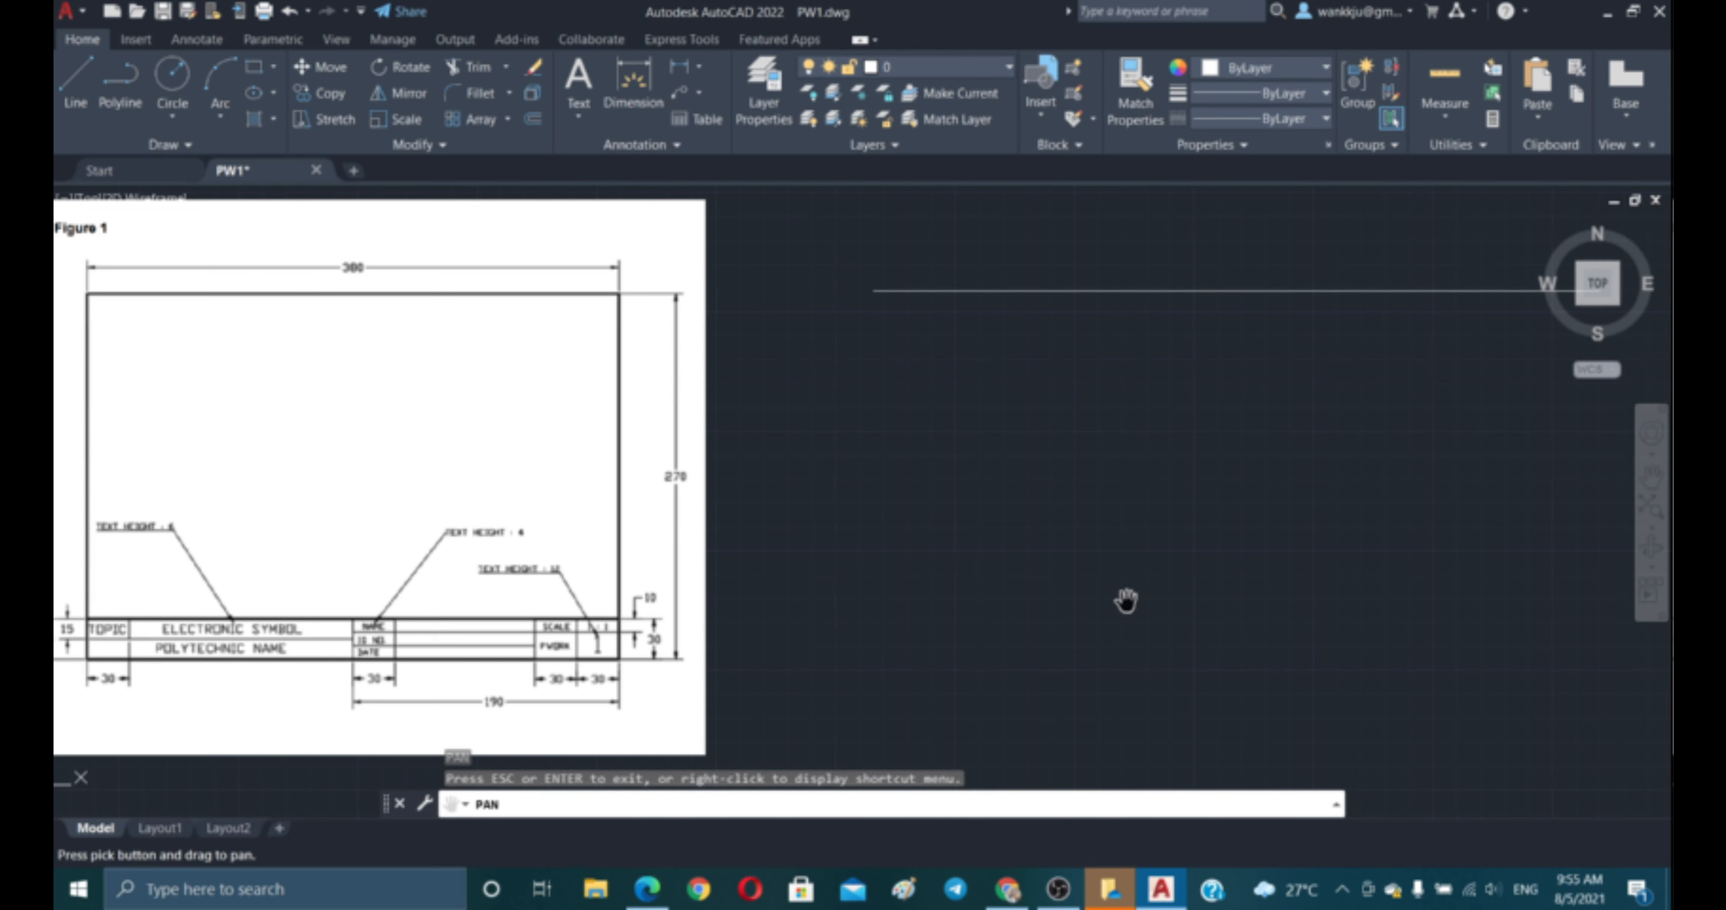
key(Escape)
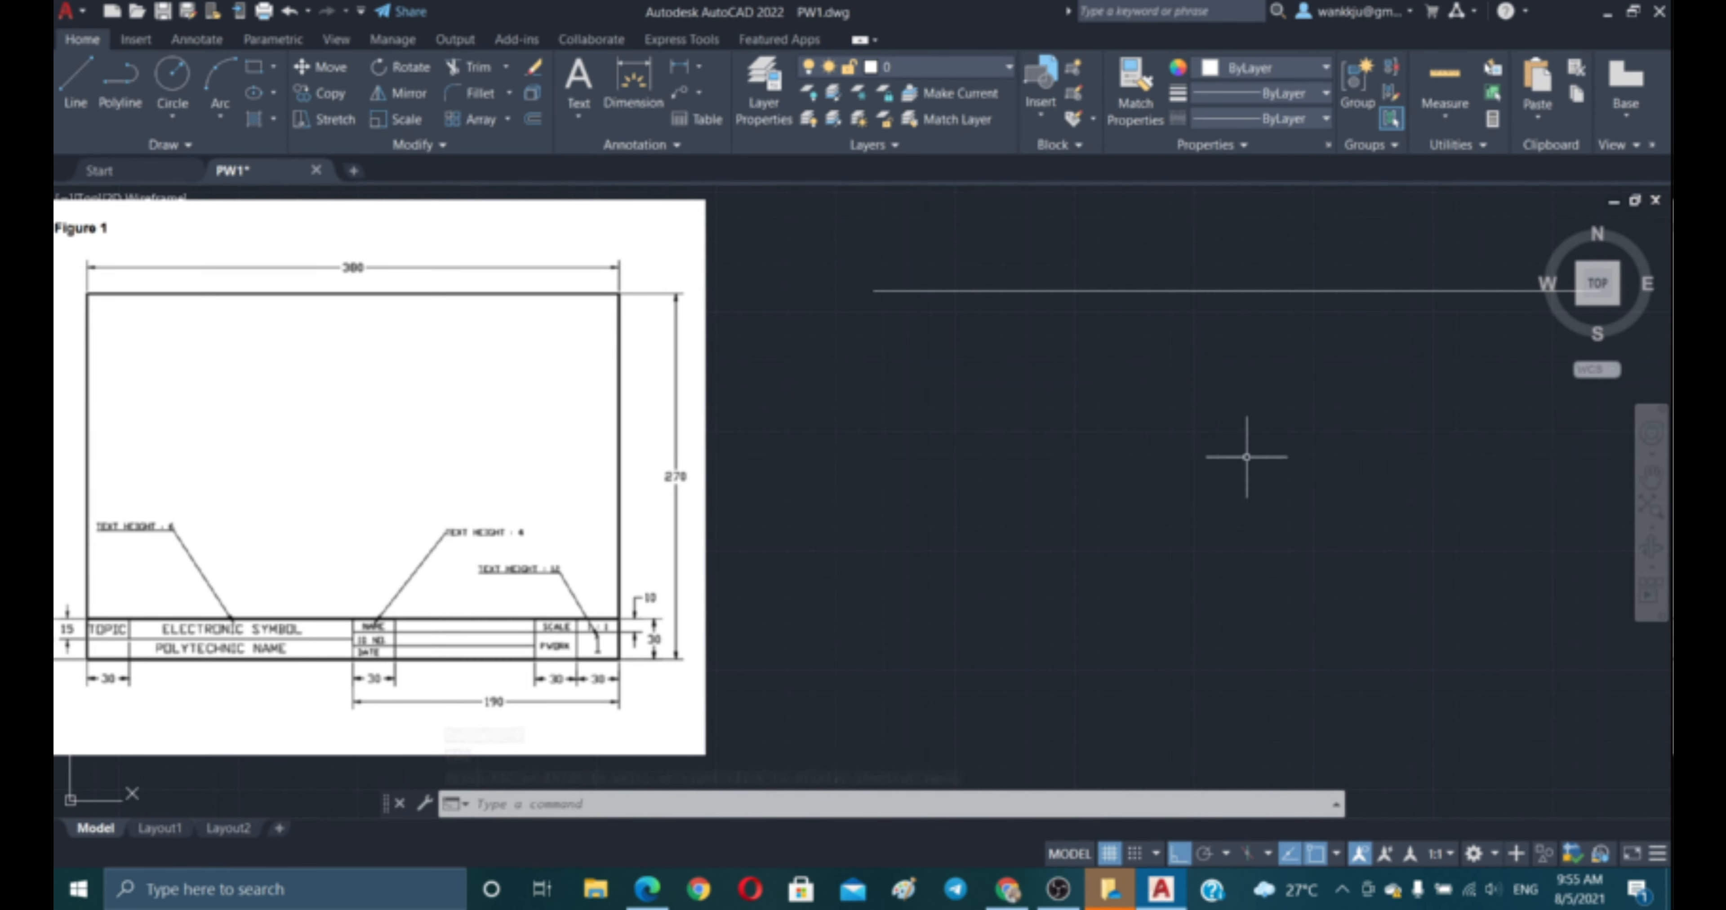
key(Escape)
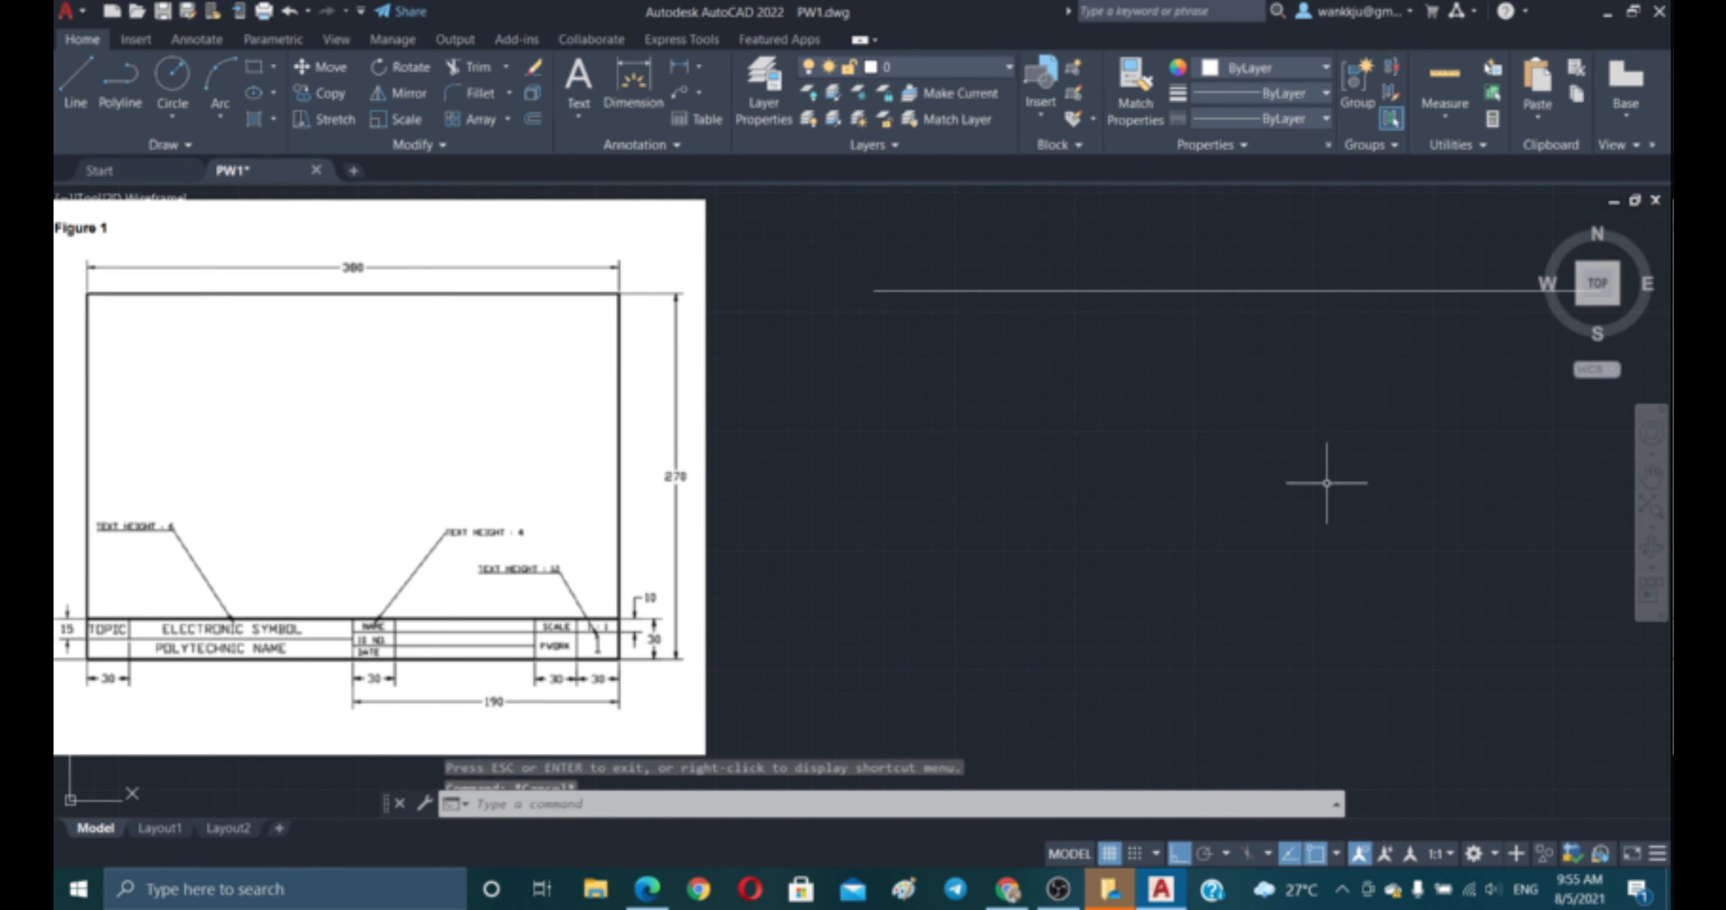
text(l)
key(Return)
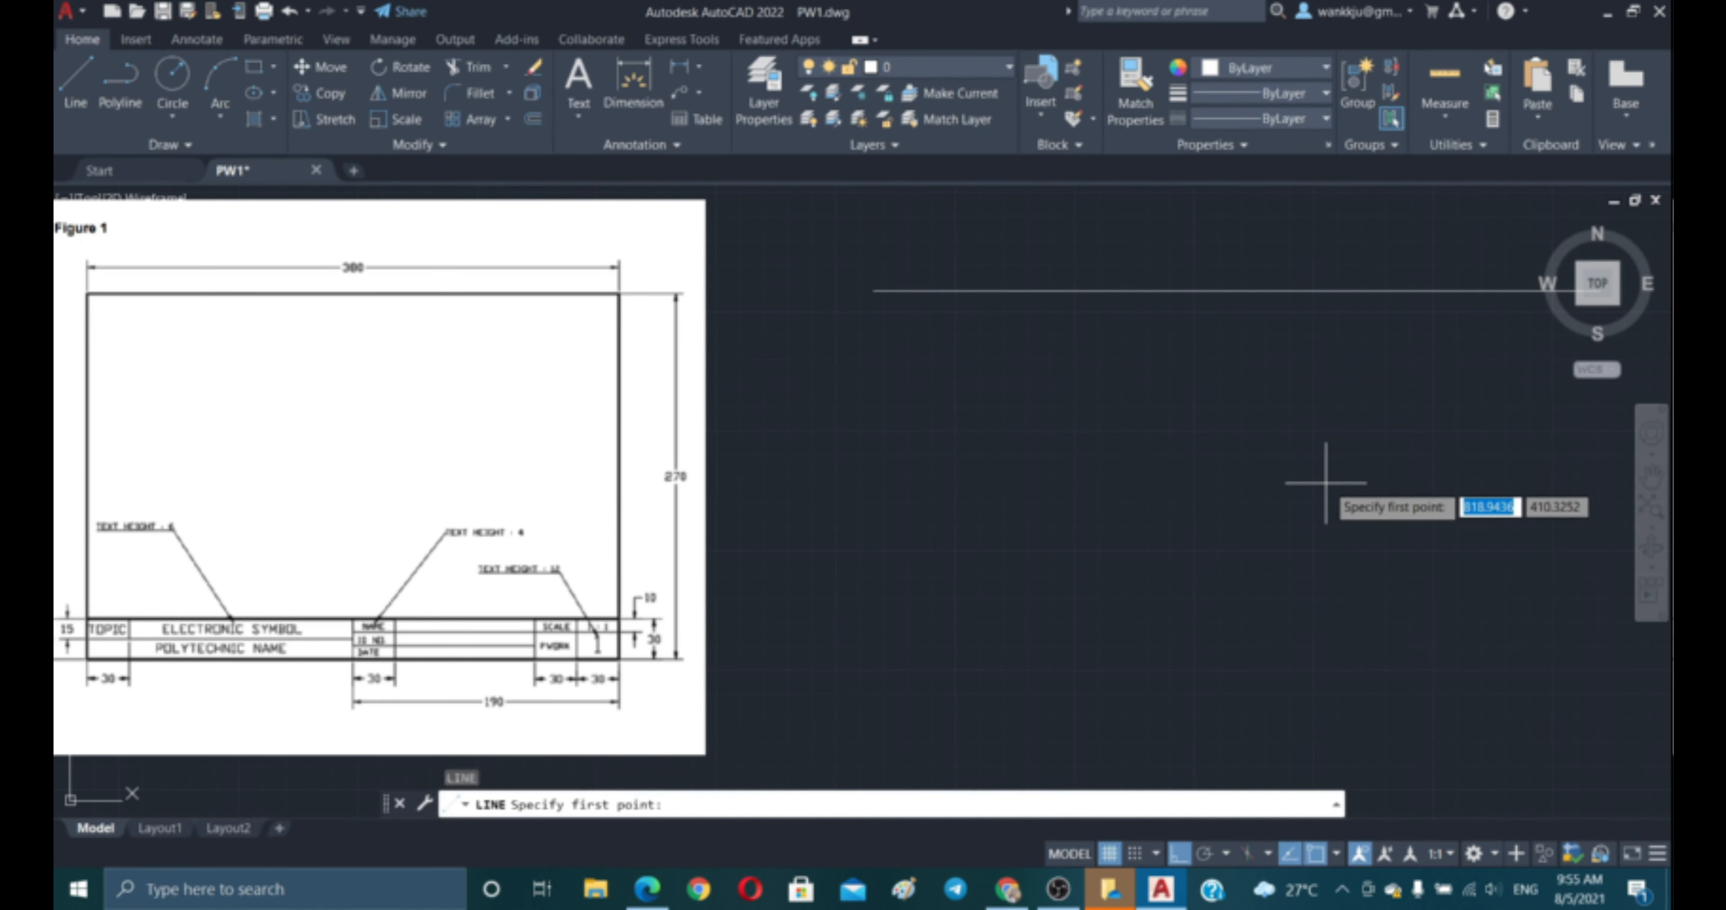
click(874, 291)
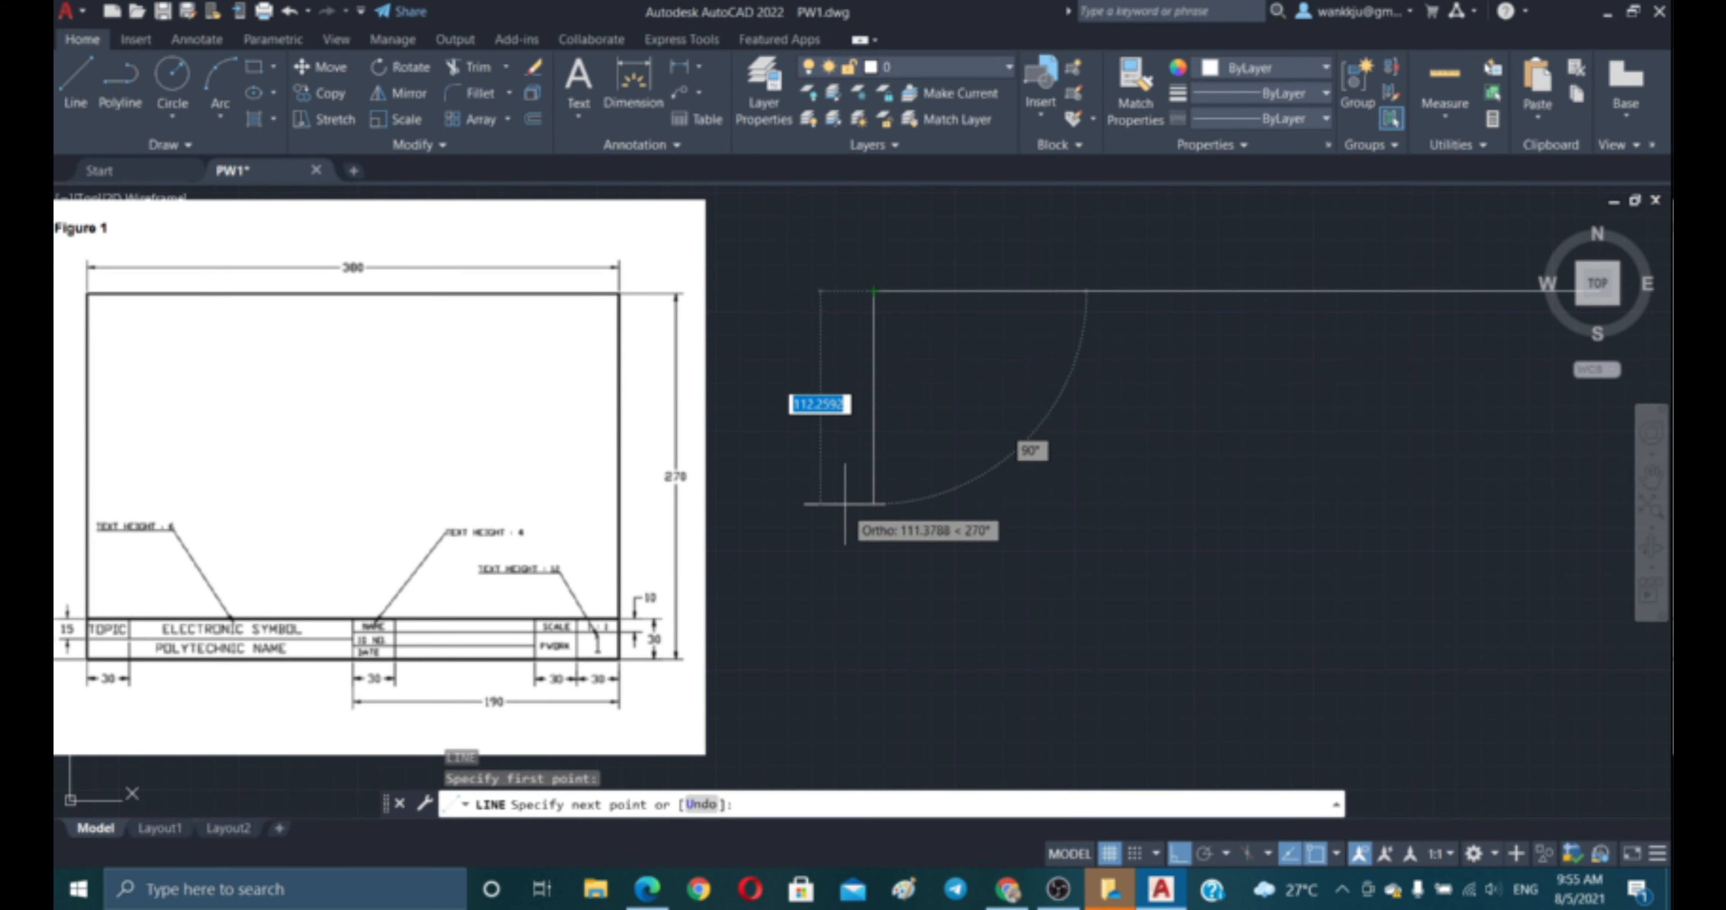
text(270)
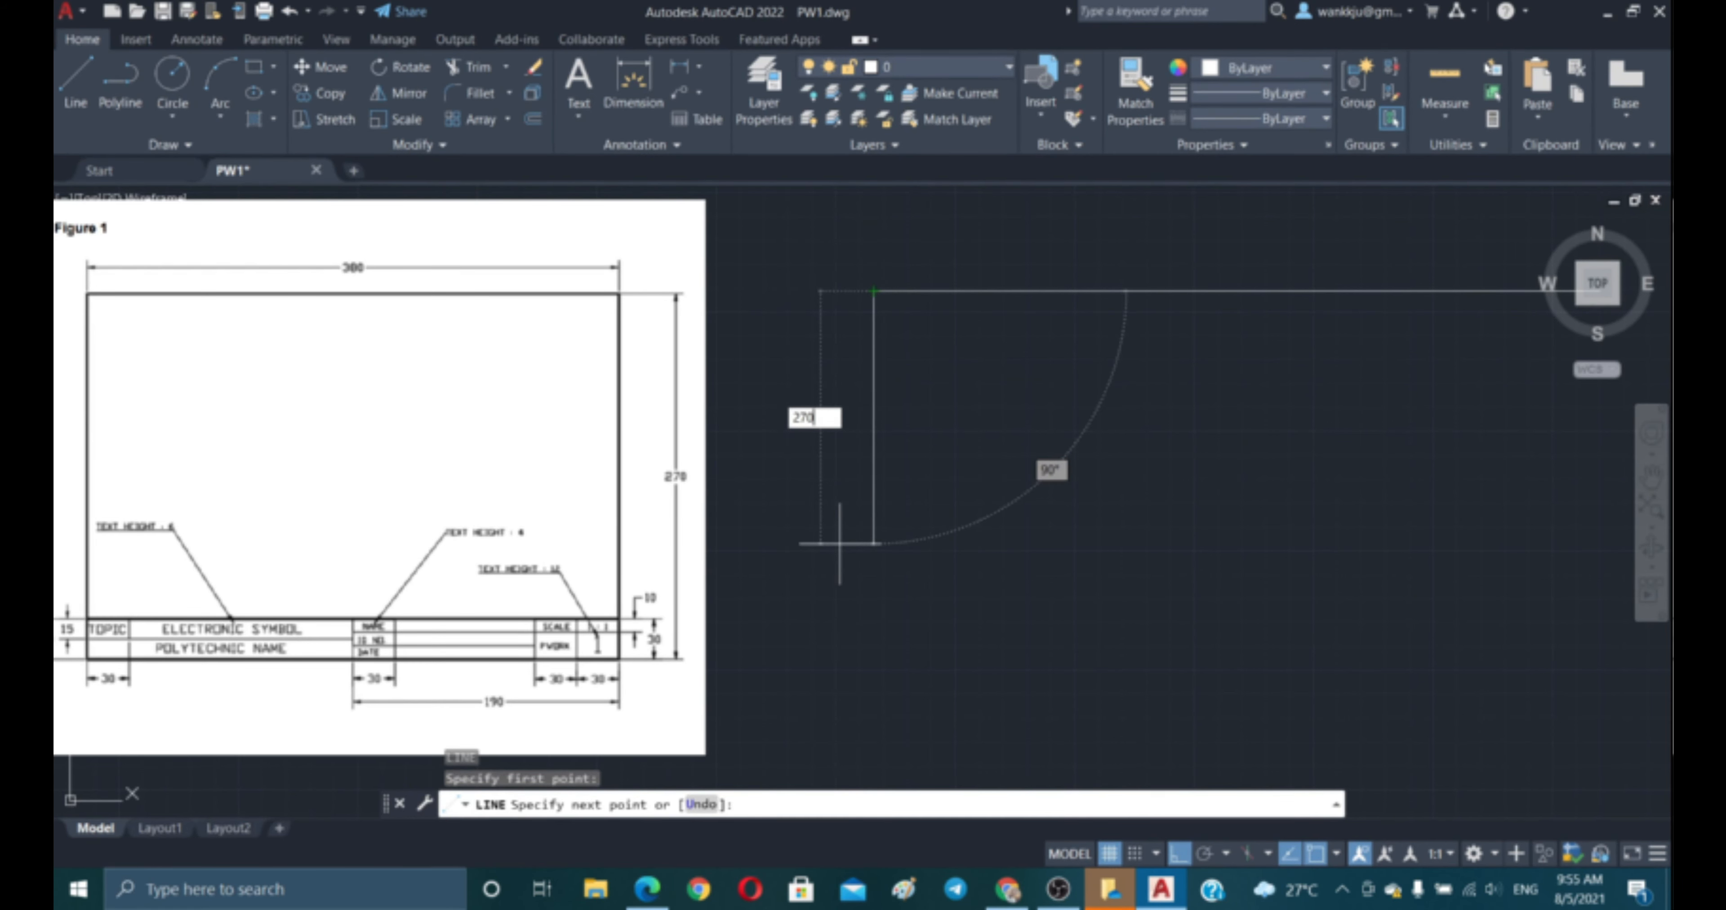
key(Return)
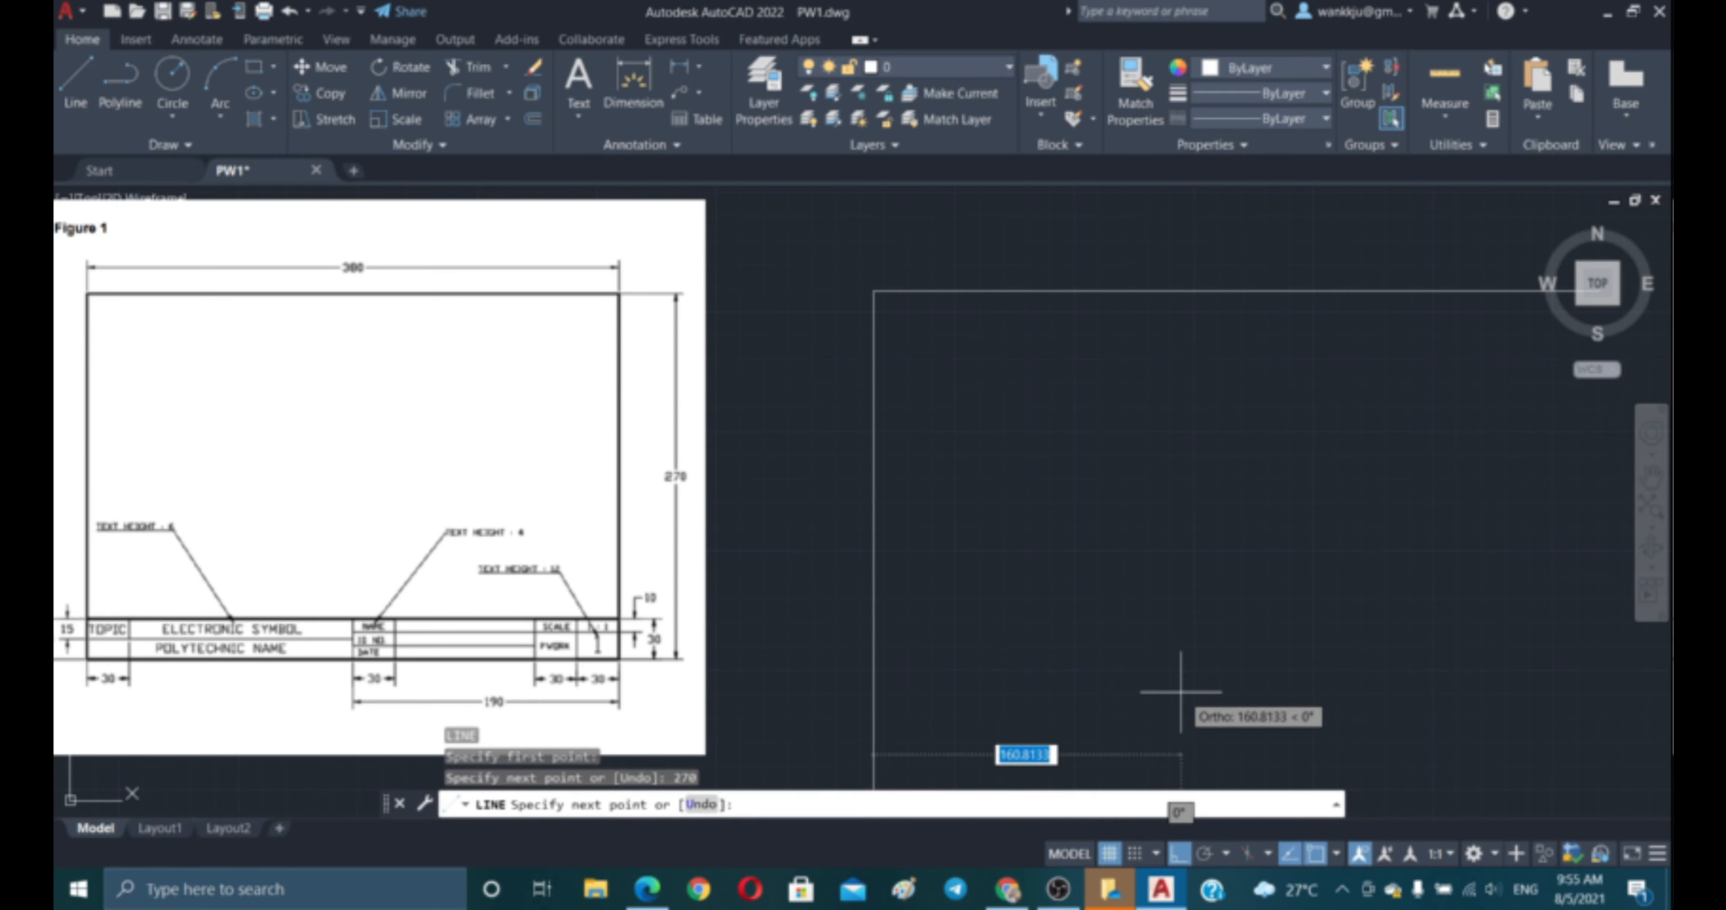
key(Escape)
key(Escape)
- Draw a 380-unit horizontal line rightward from the left edge's lower endpoint as the frame's bottom edge
text(p)
key(Return)
mouse_move(1159, 641)
mouse_down()
mouse_move(1129, 551)
mouse_move(1115, 568)
mouse_up()
key(Escape)
key(Escape)
text(l)
key(Return)
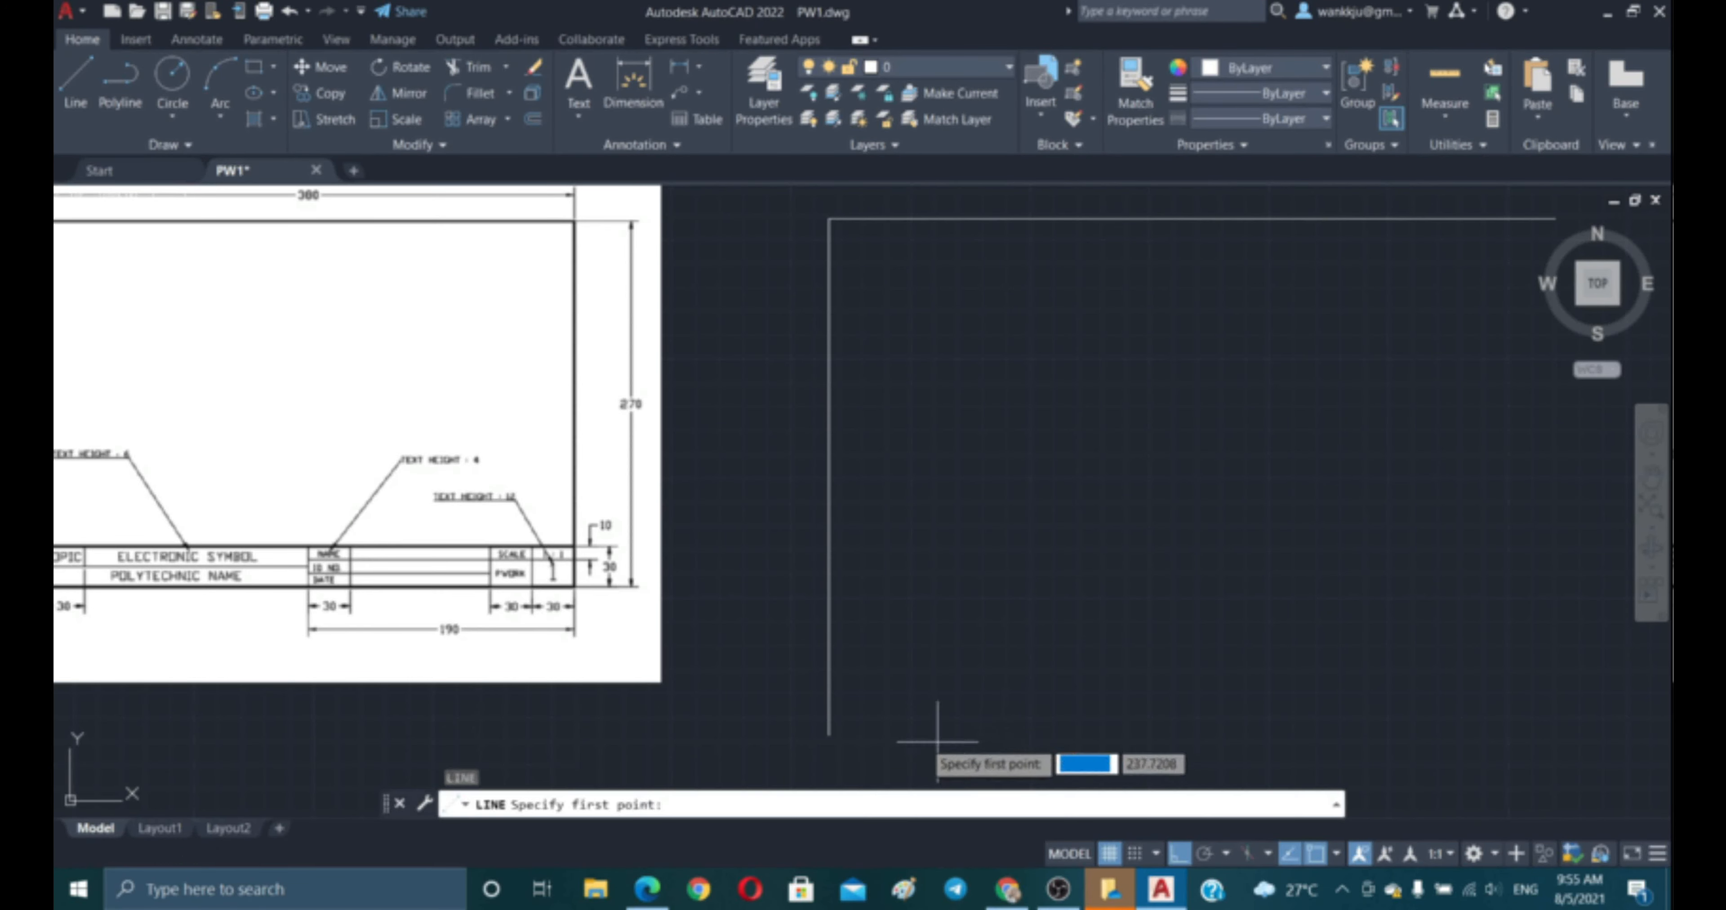
click(829, 735)
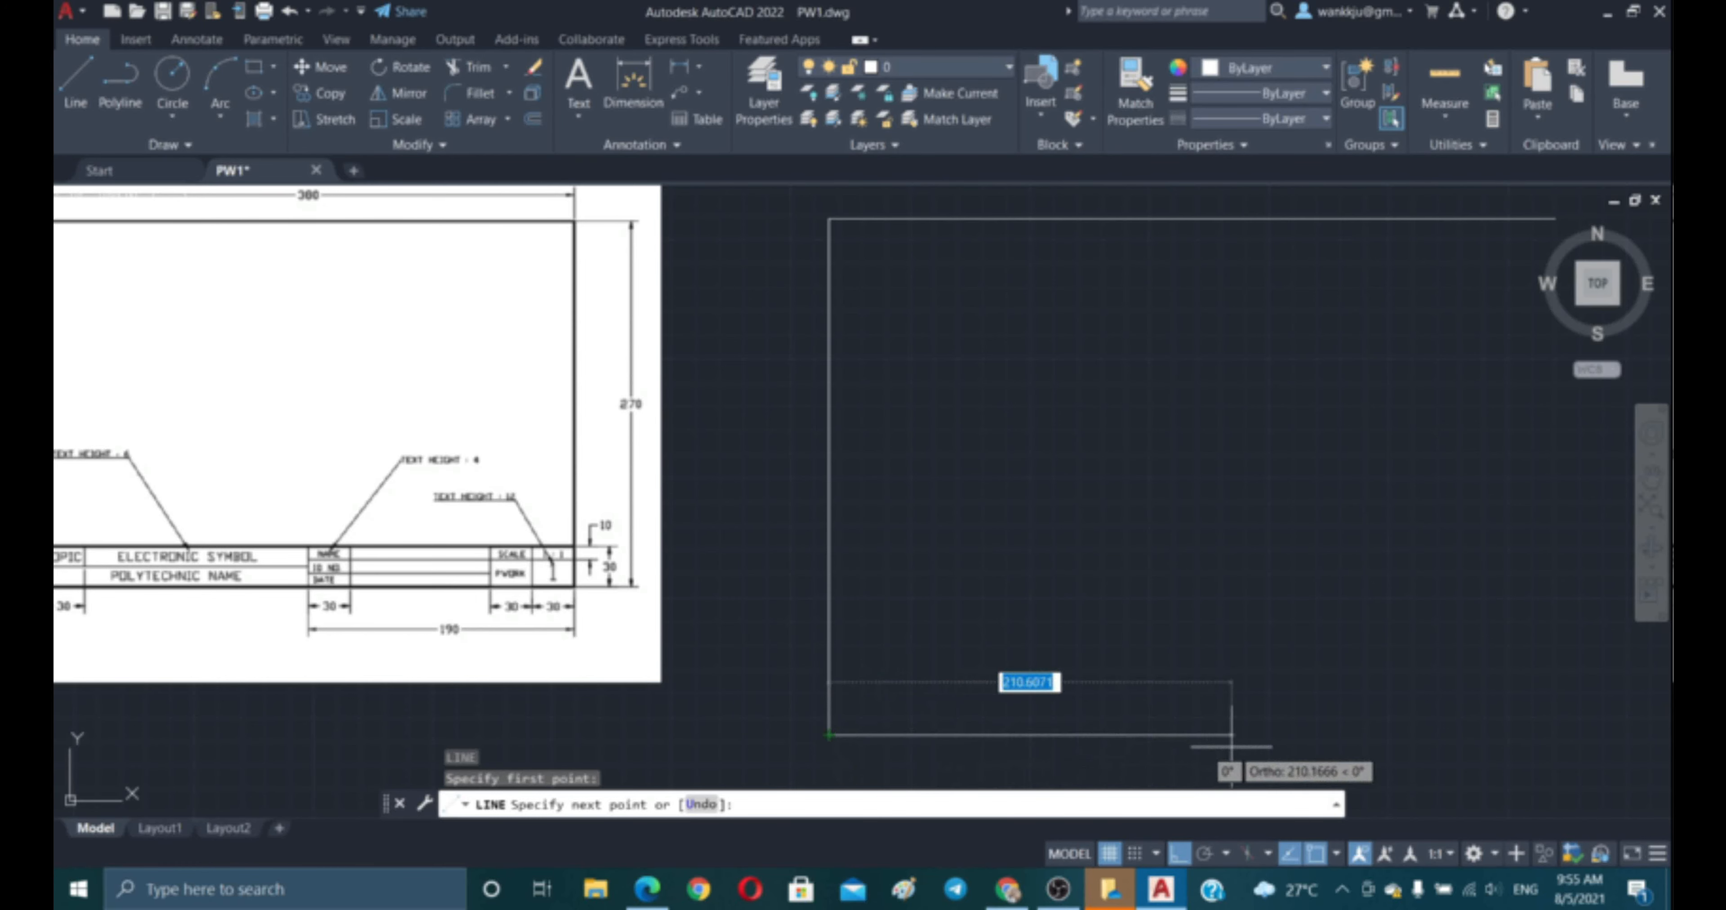
text(380)
key(Return)
key(Escape)
key(Escape)
key(Escape)
key(Escape)
- Draw a 270-unit vertical line up from the bottom edge's right endpoint to close the frame
text(z)
key(Return)
key(Return)
drag(1117, 549, 1120, 636)
key(Escape)
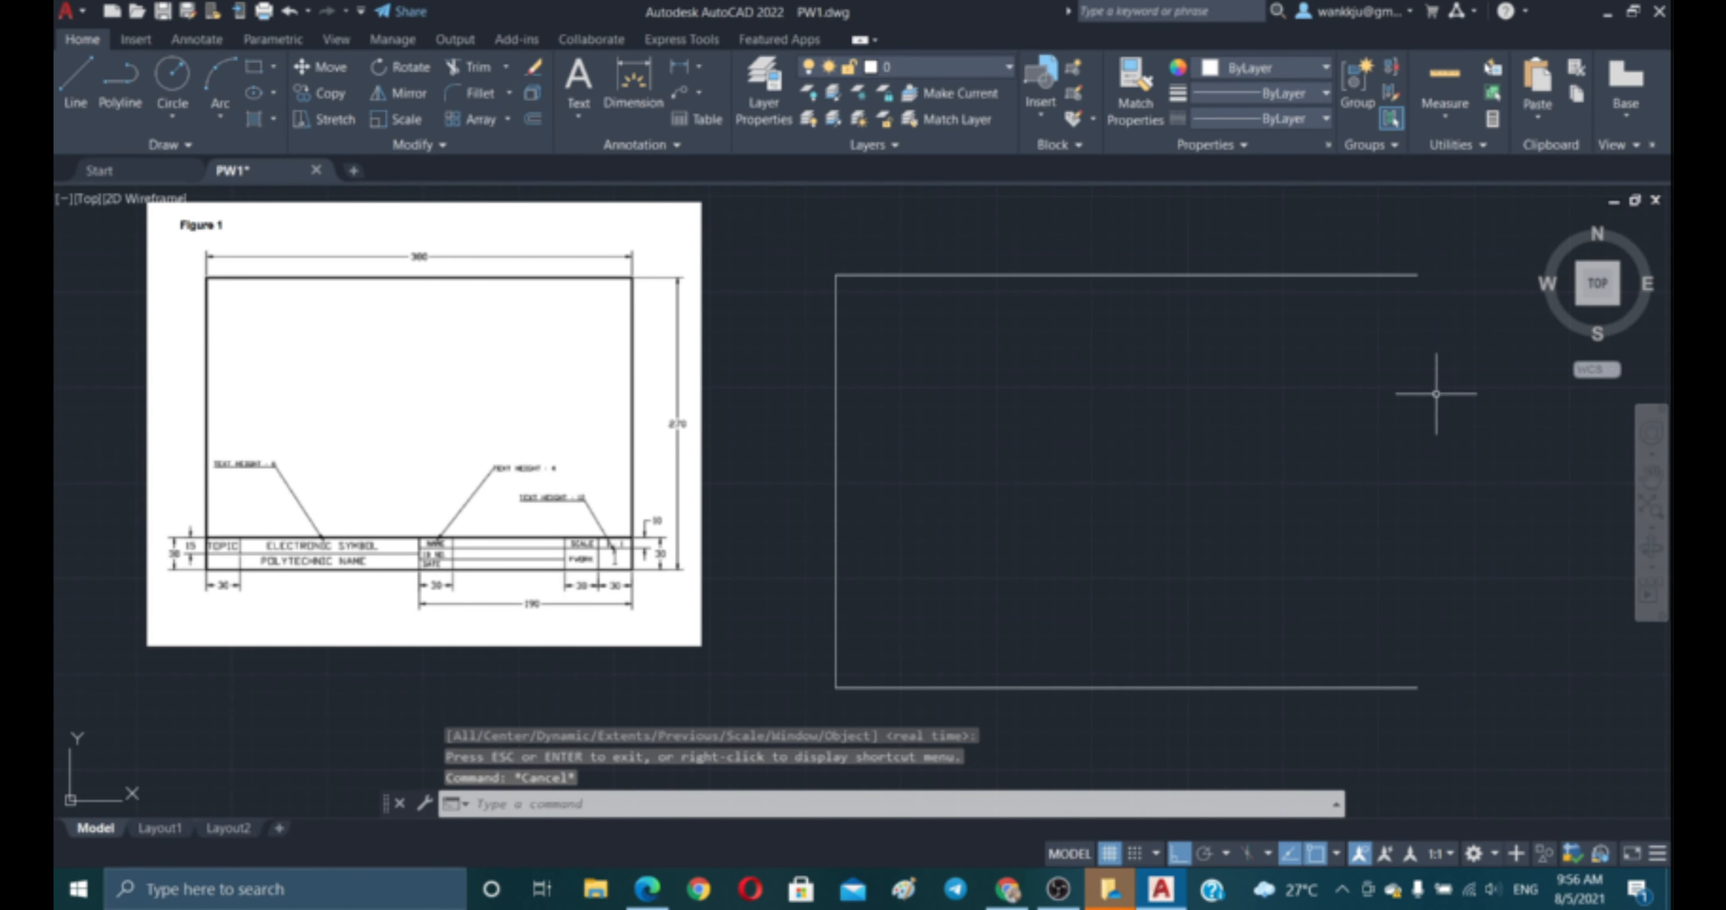
key(Escape)
key(Escape)
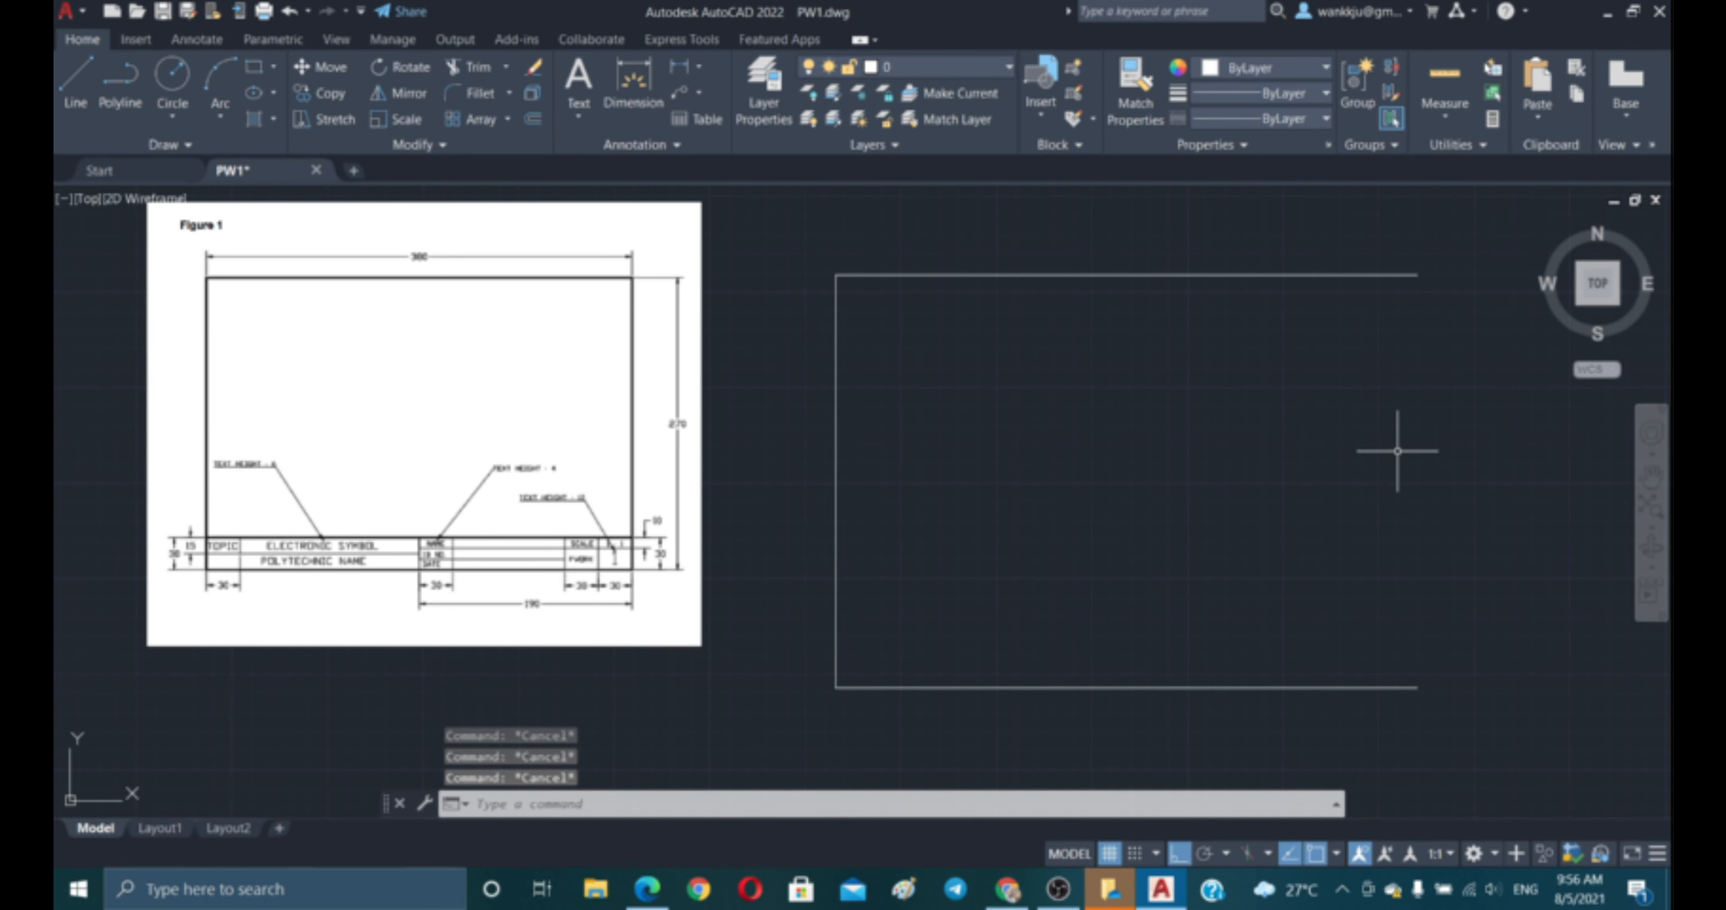
text(l)
key(Return)
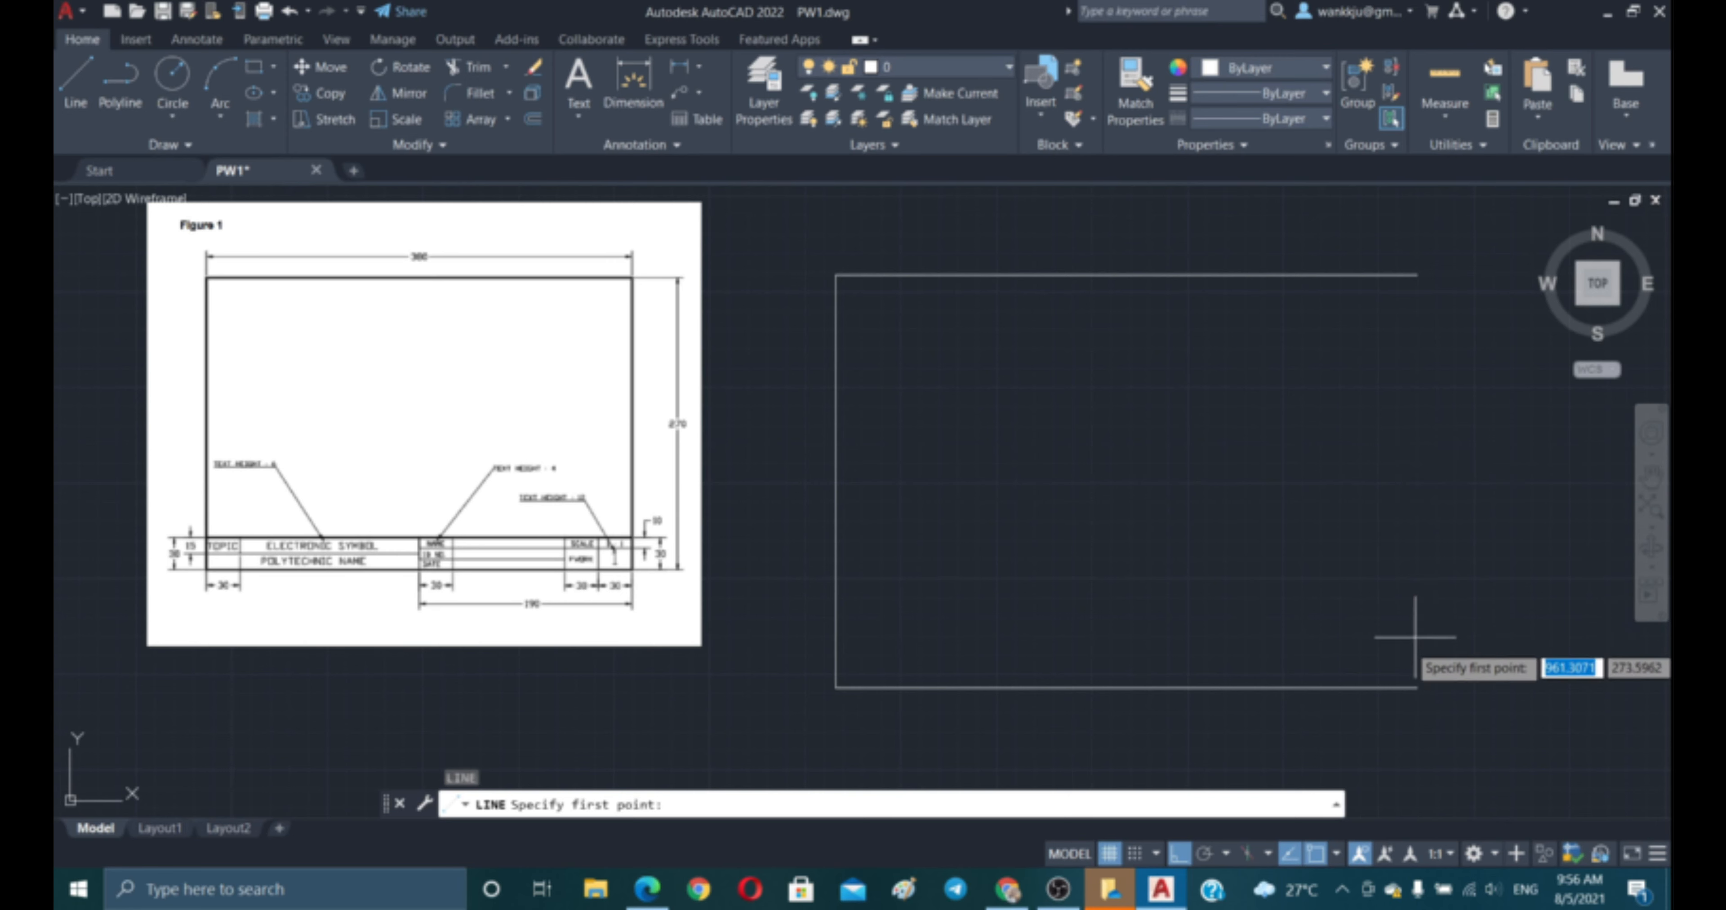
click(1416, 688)
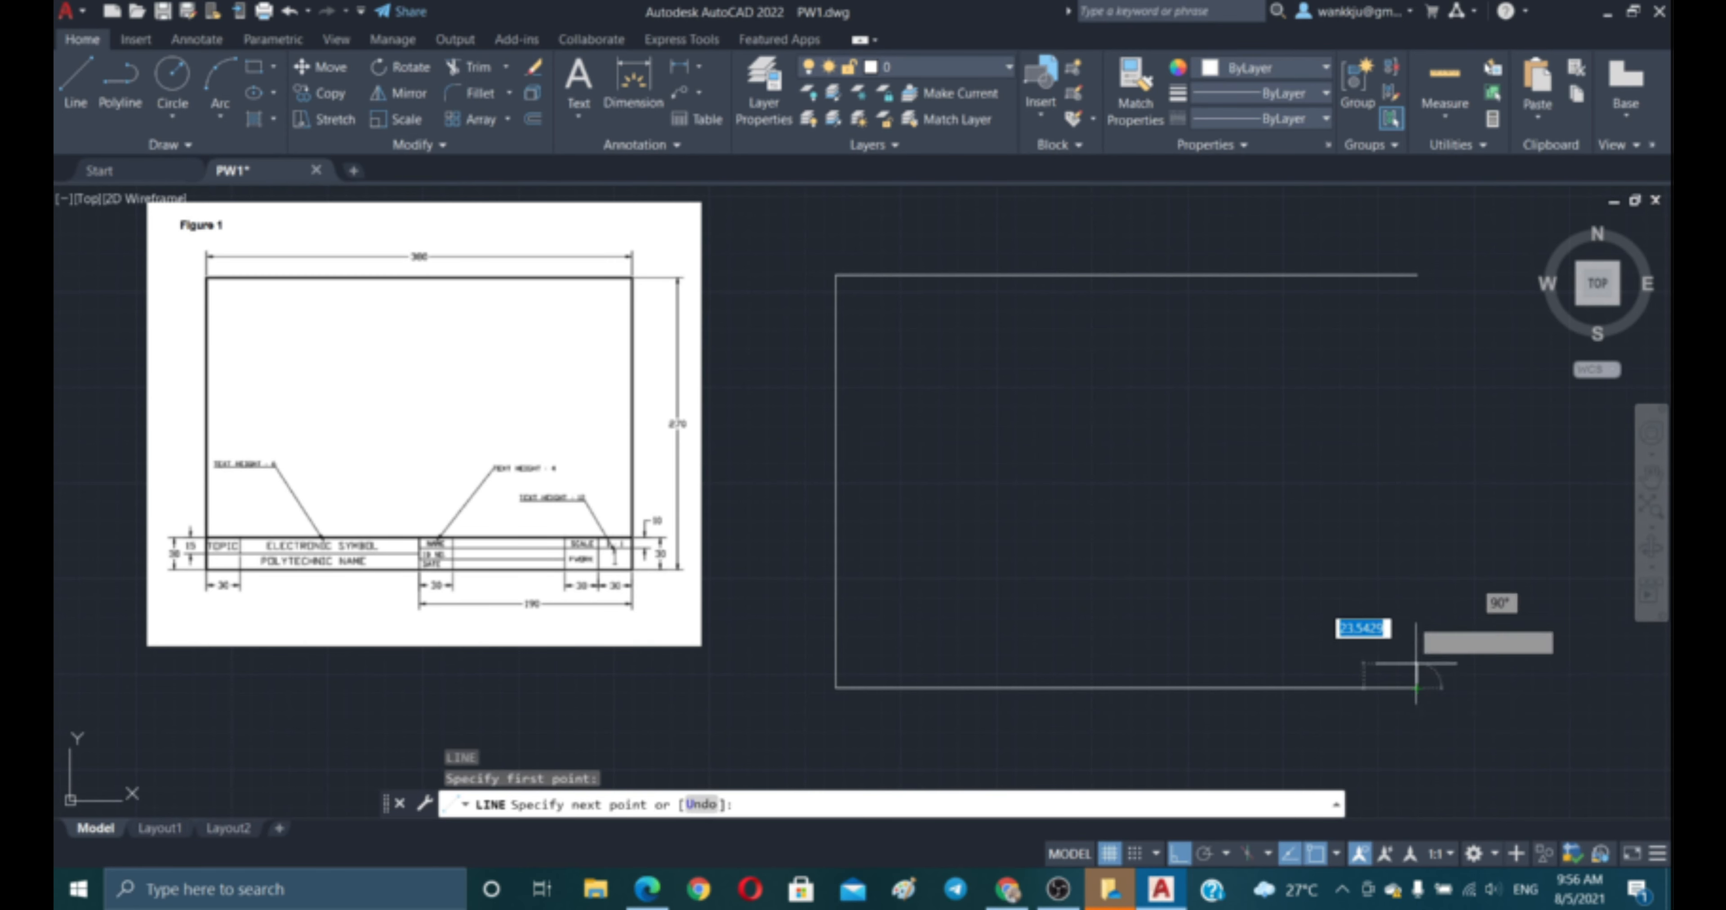
text(270)
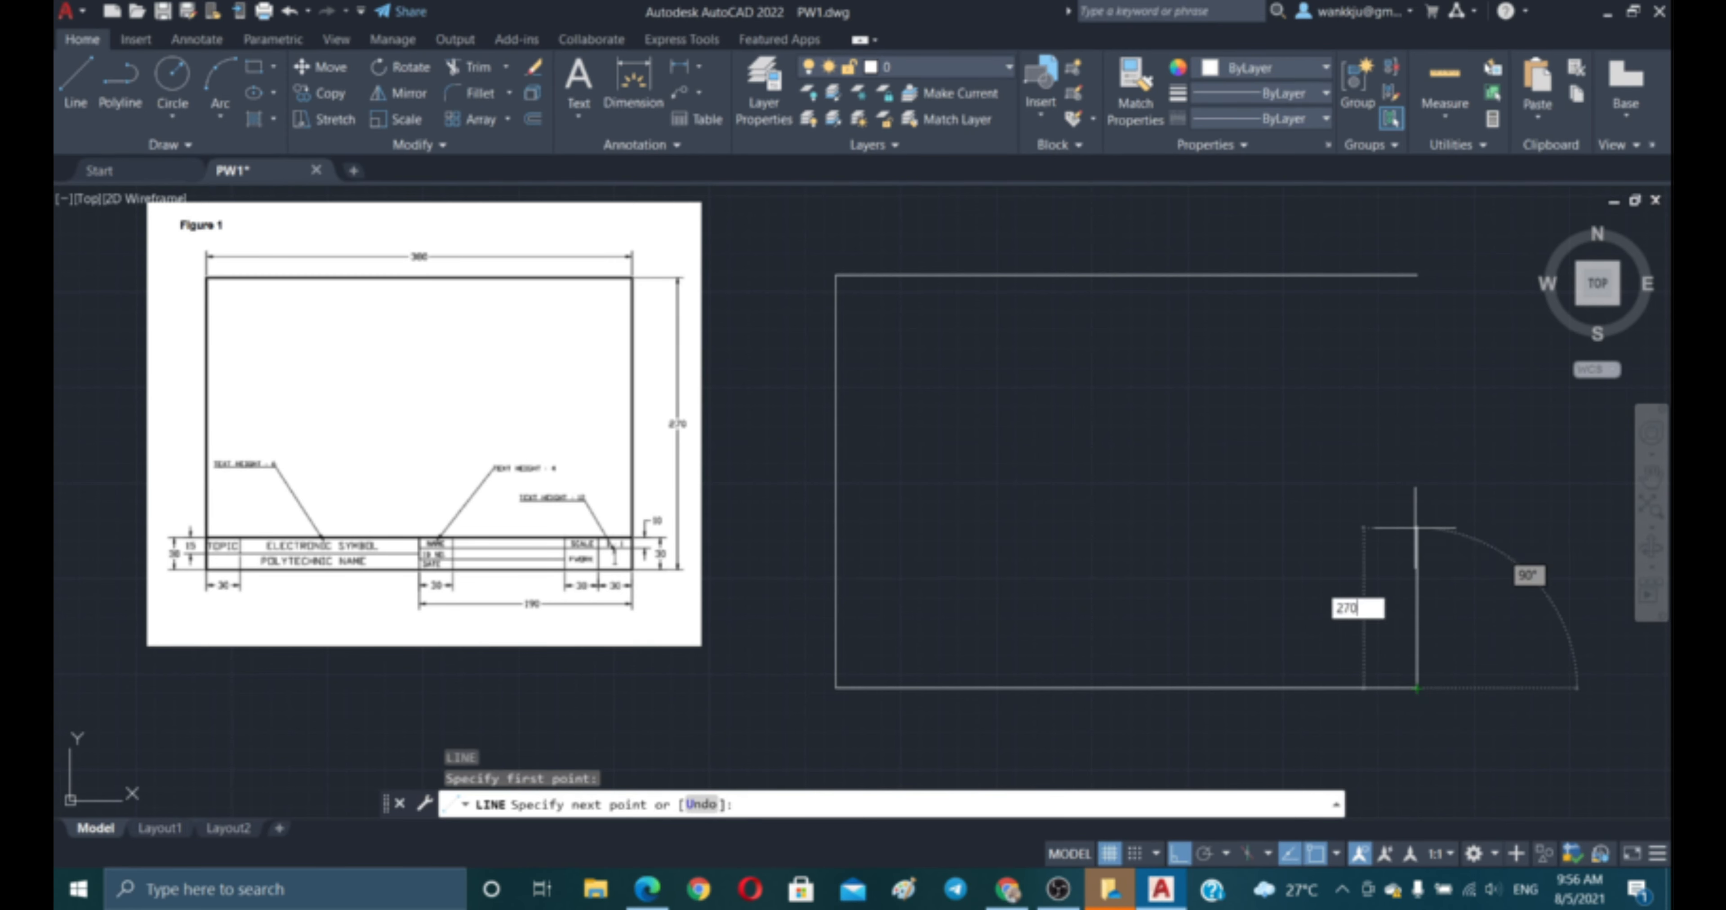
key(Return)
key(Escape)
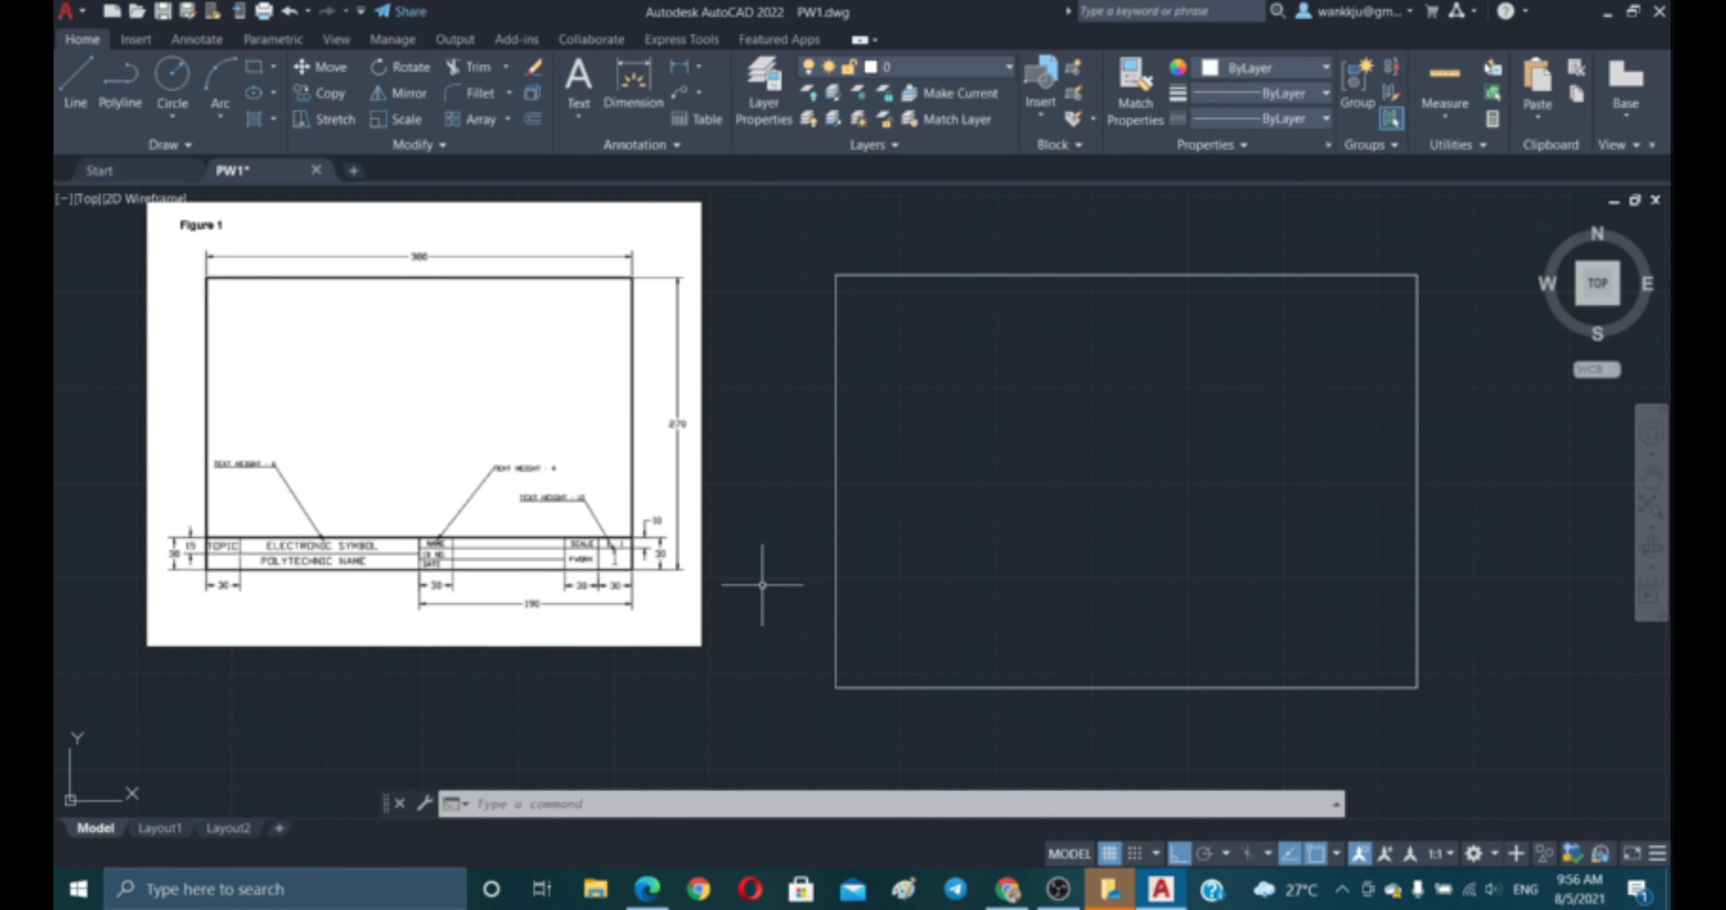
text(m)
key(Return)
click(785, 243)
key(Escape)
key(Escape)
- Move the whole rectangular frame a short distance straight up
text(m)
key(Return)
click(788, 231)
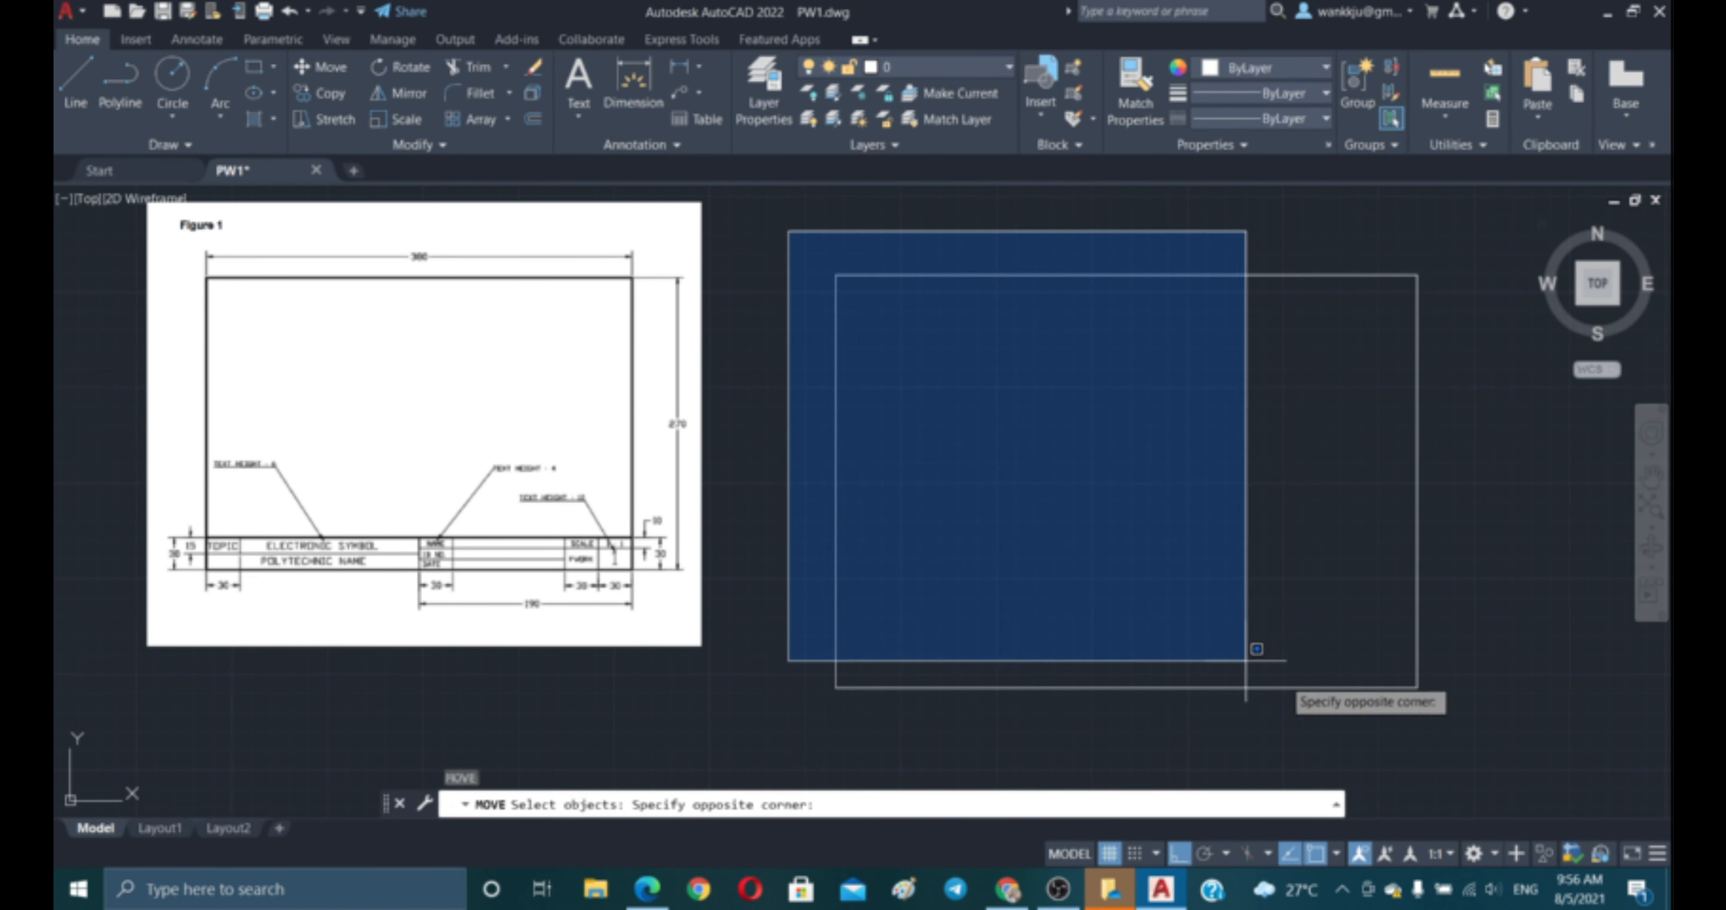
click(1461, 736)
key(Return)
click(1375, 715)
click(1355, 708)
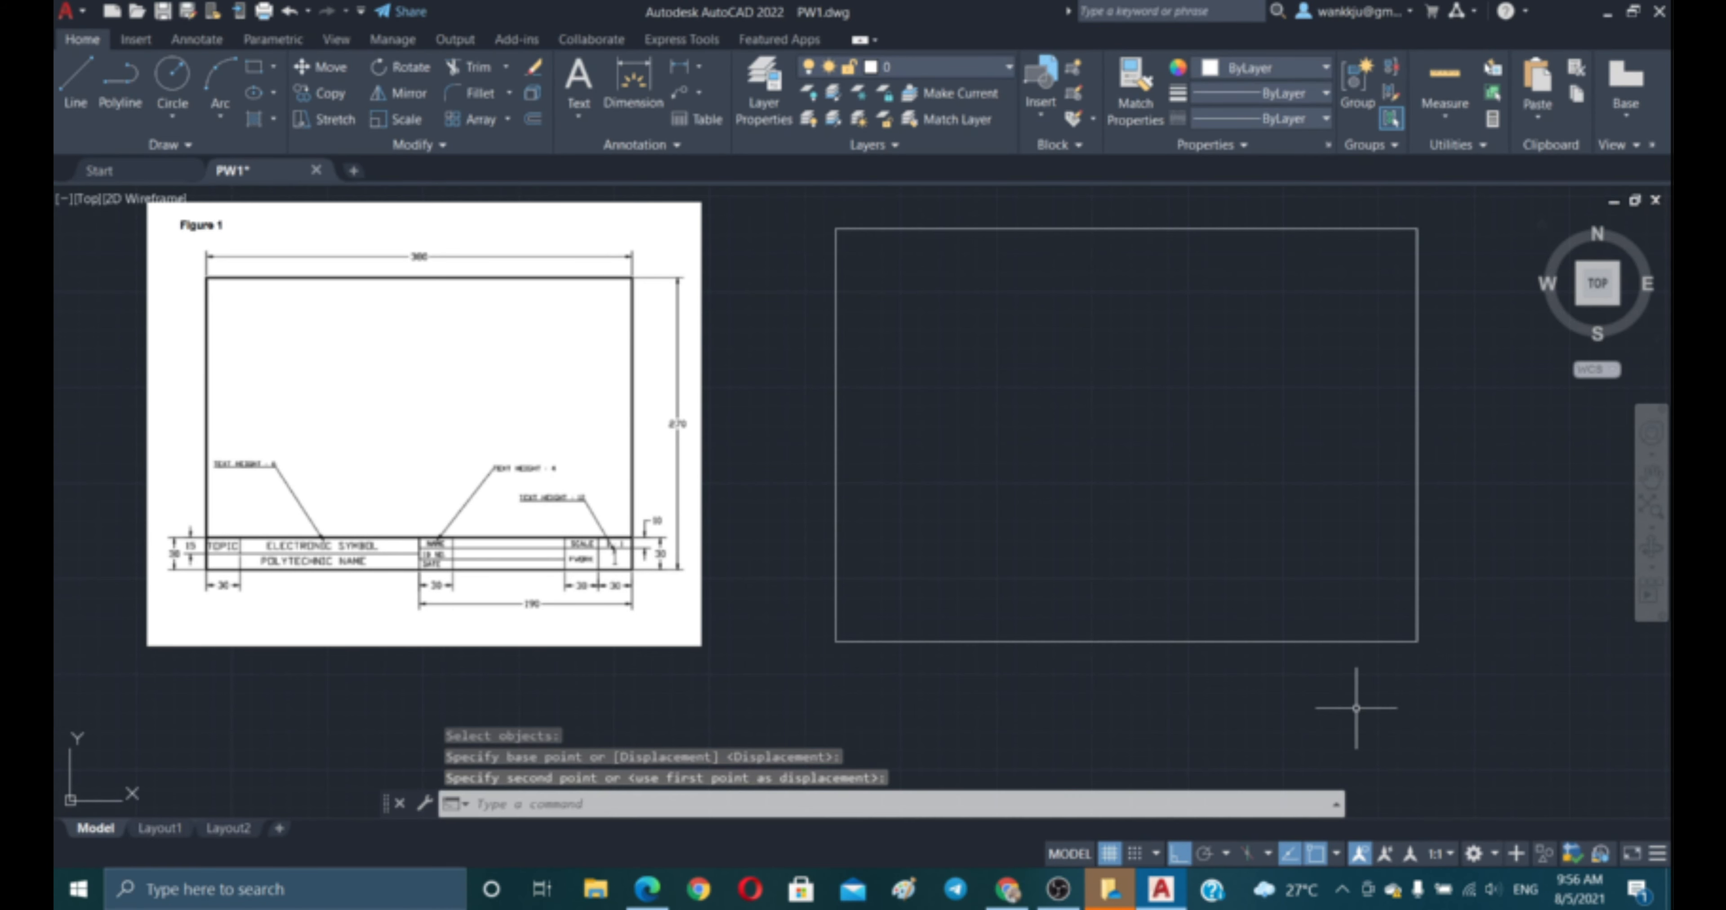
key(Escape)
key(Escape)
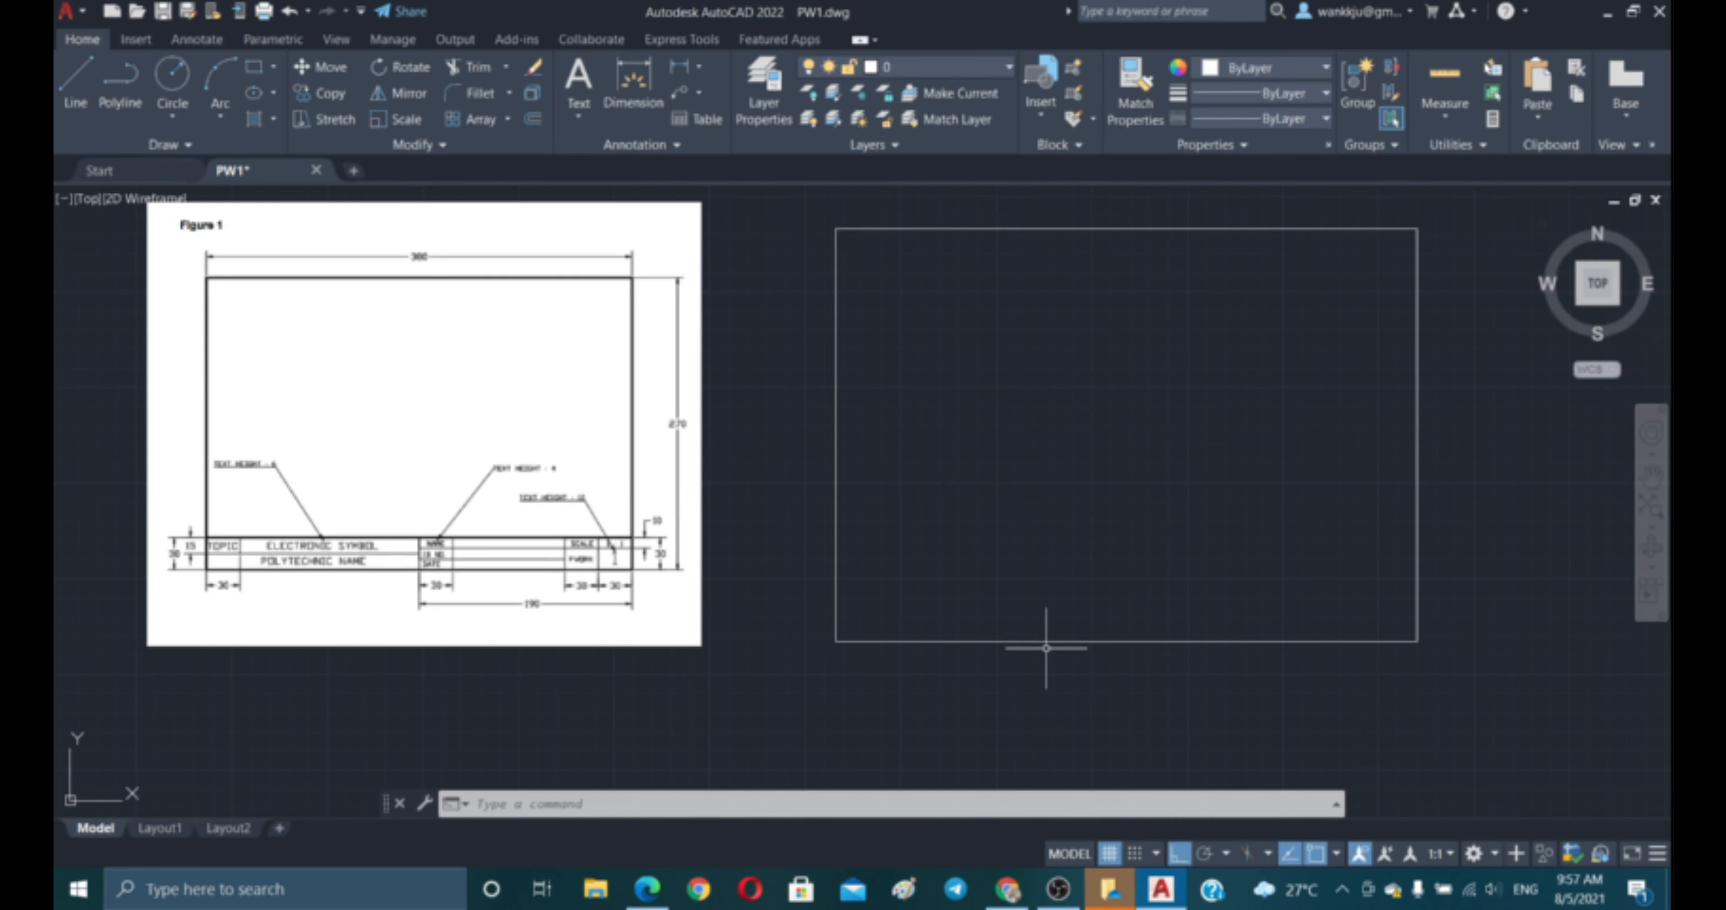
- Offset the frame's bottom edge 30 units upward to form the top line of the title block
key(Escape)
key(Escape)
key(Escape)
key(Escape)
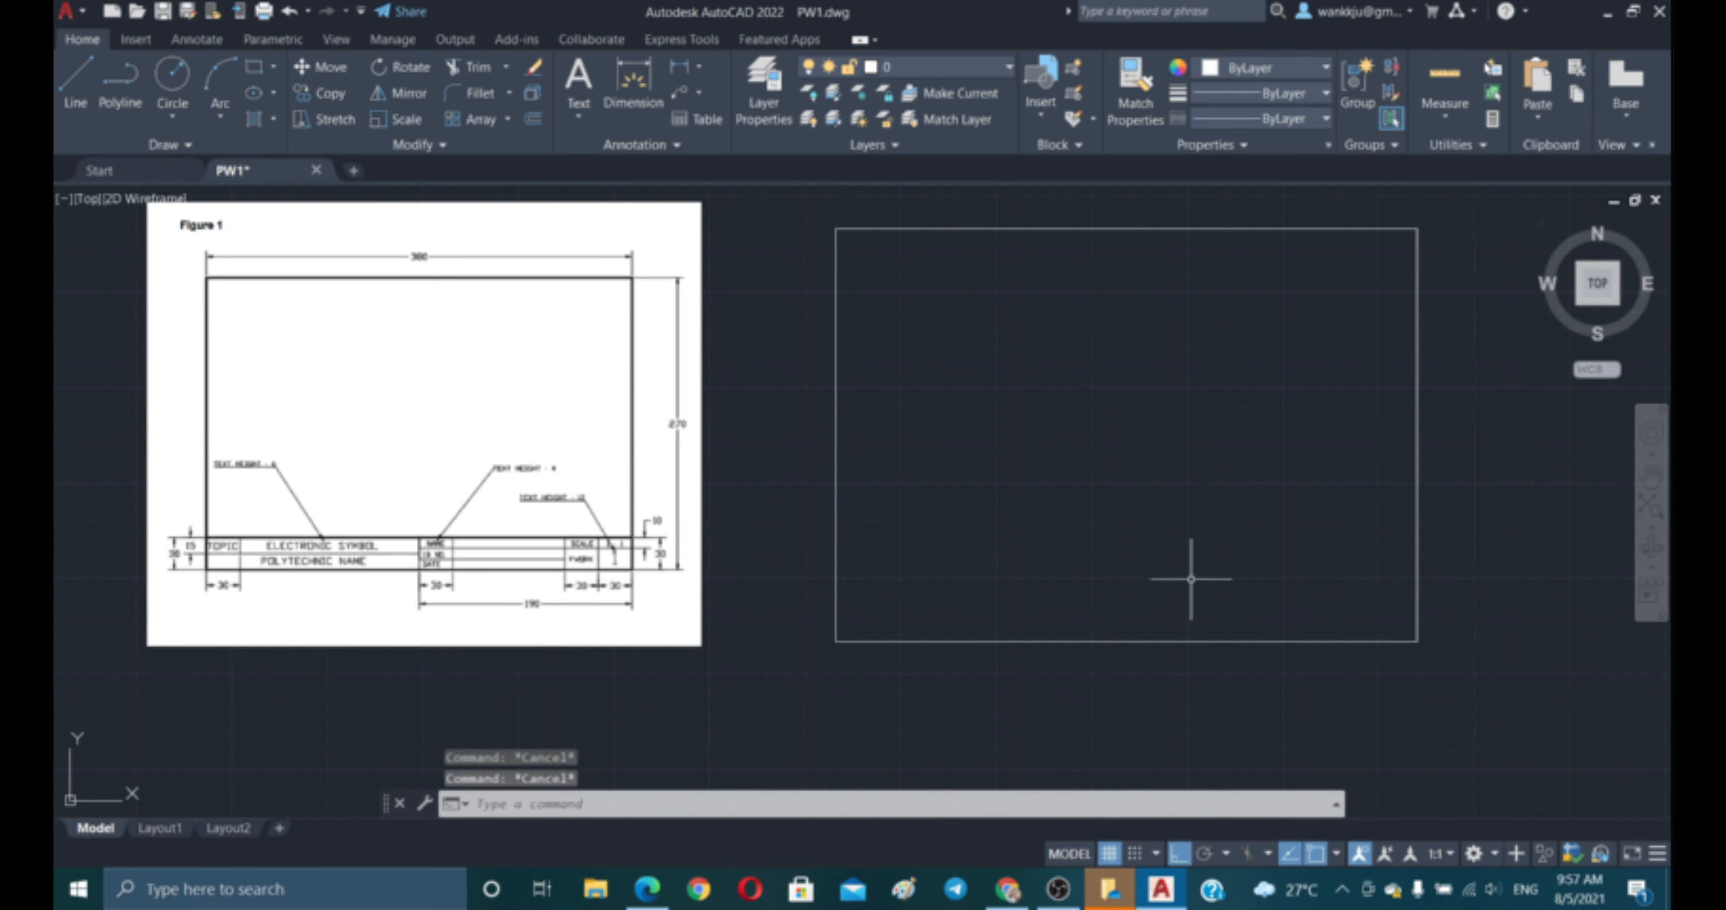
text(O)
key(Return)
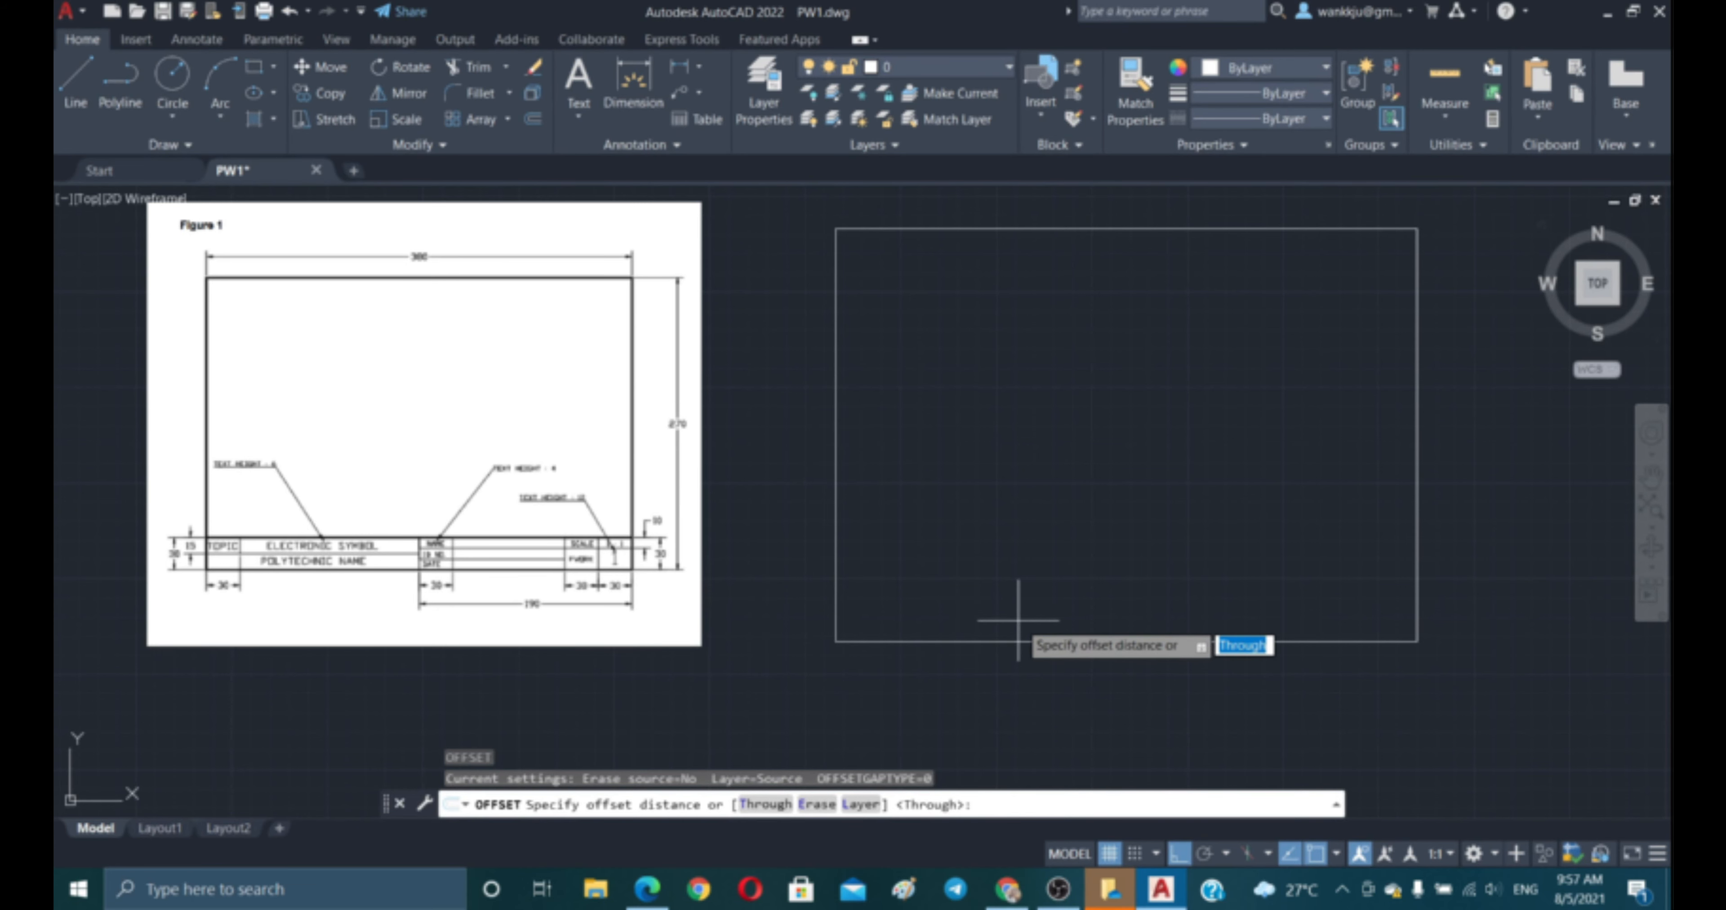
key(Return)
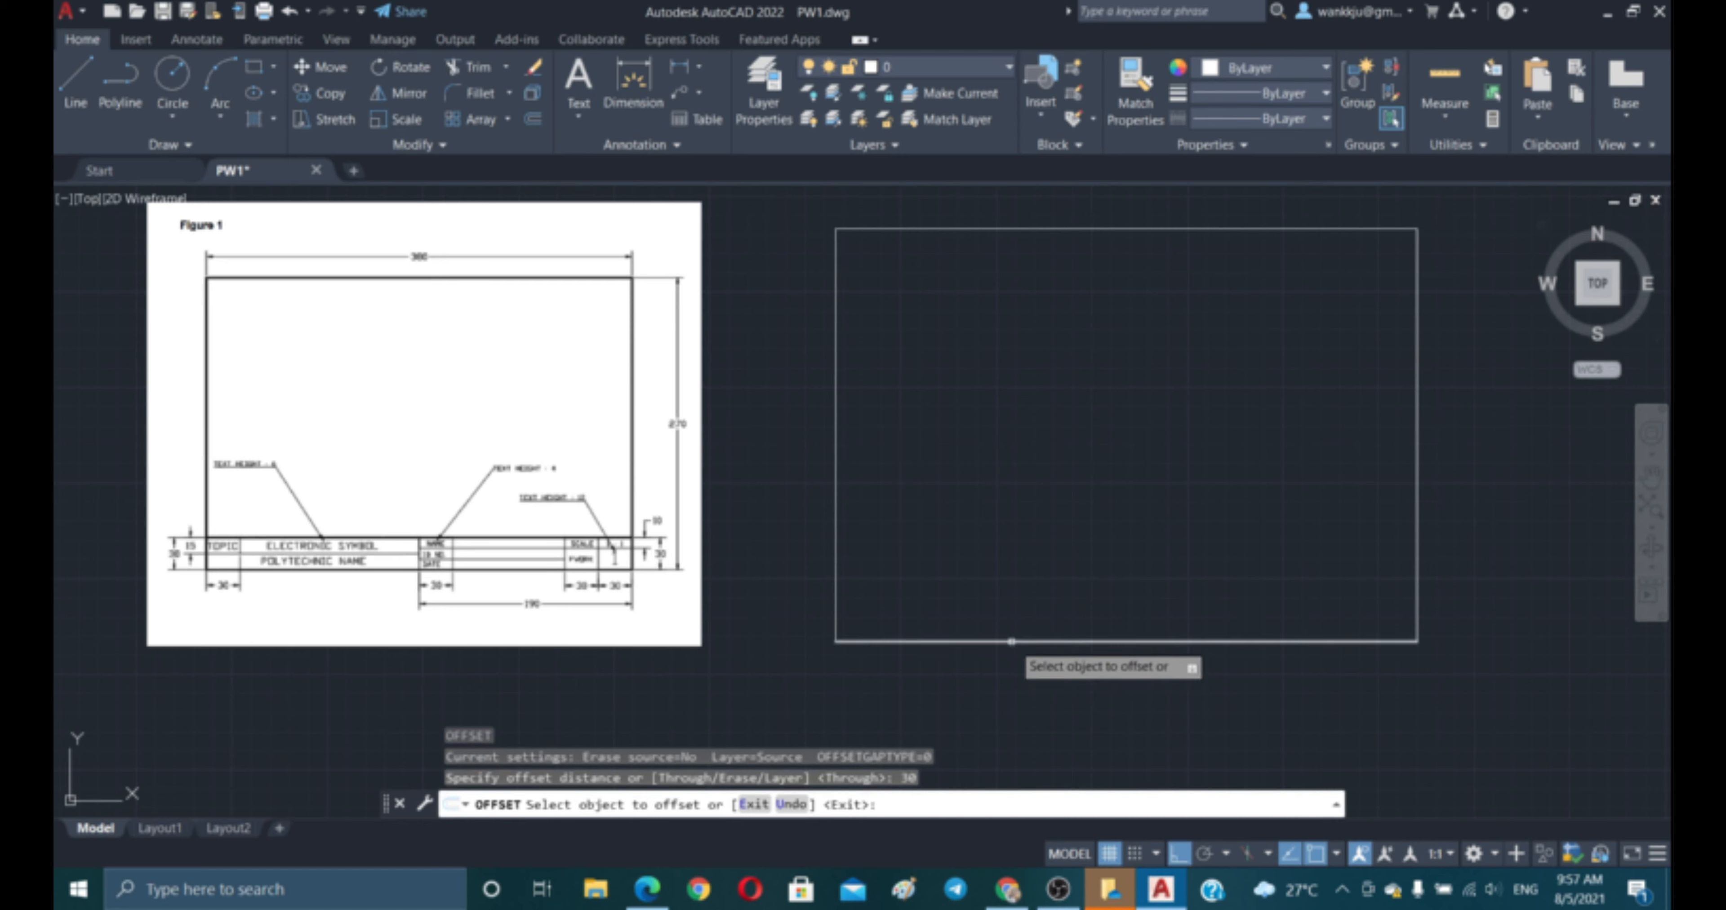
click(1011, 641)
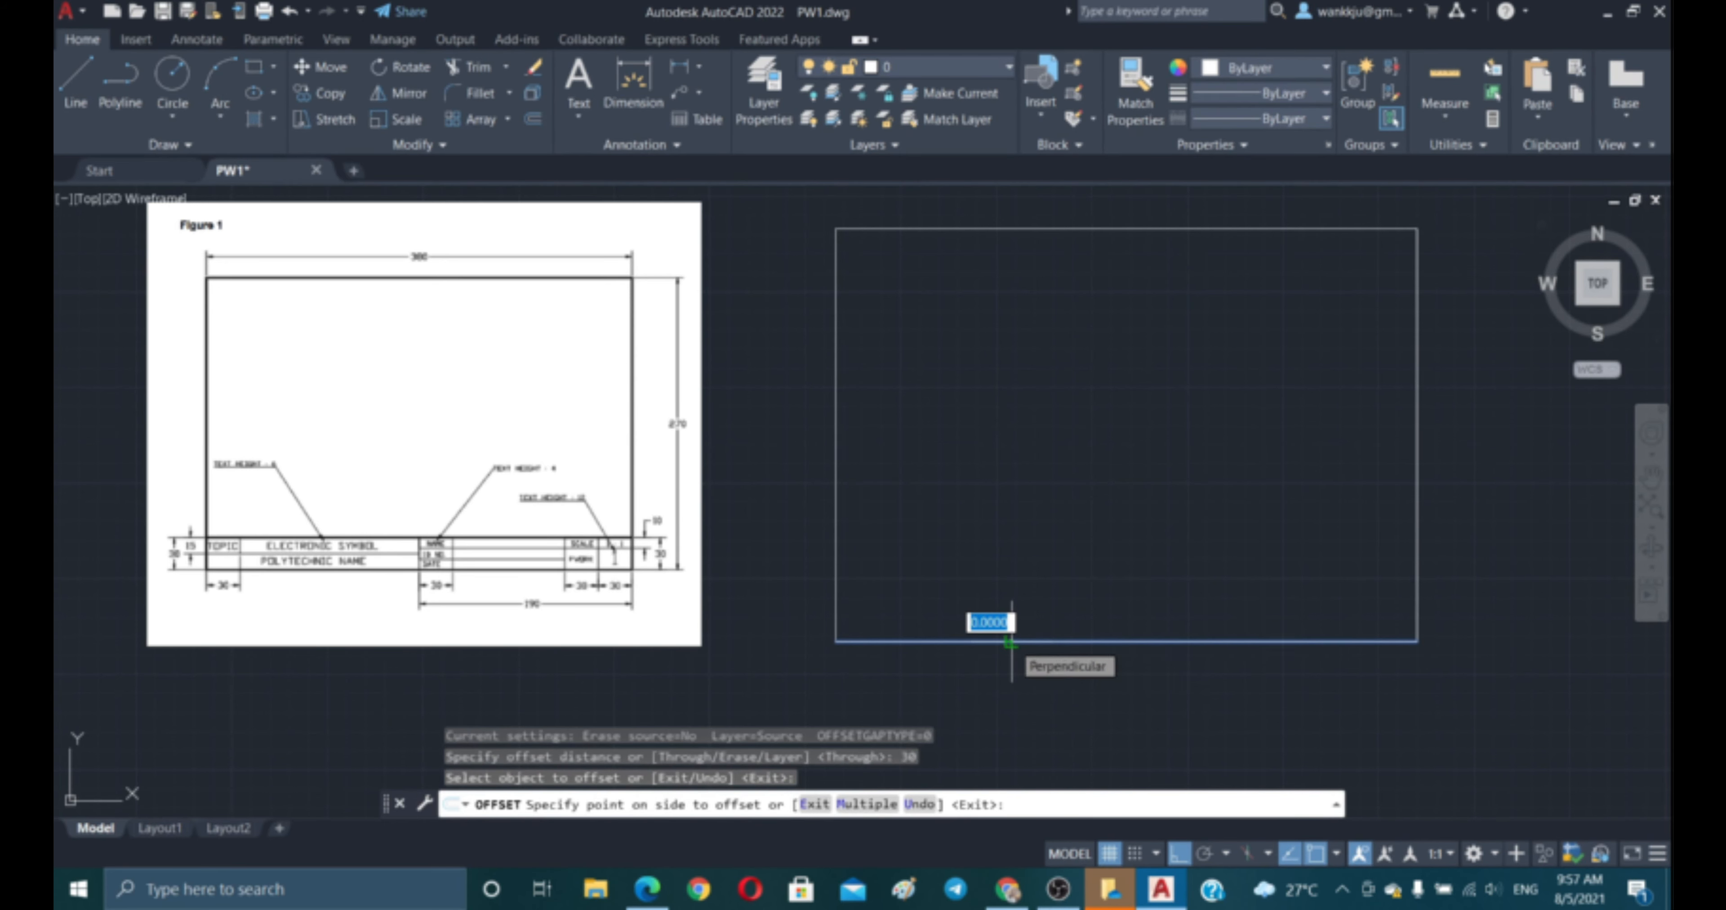
click(988, 405)
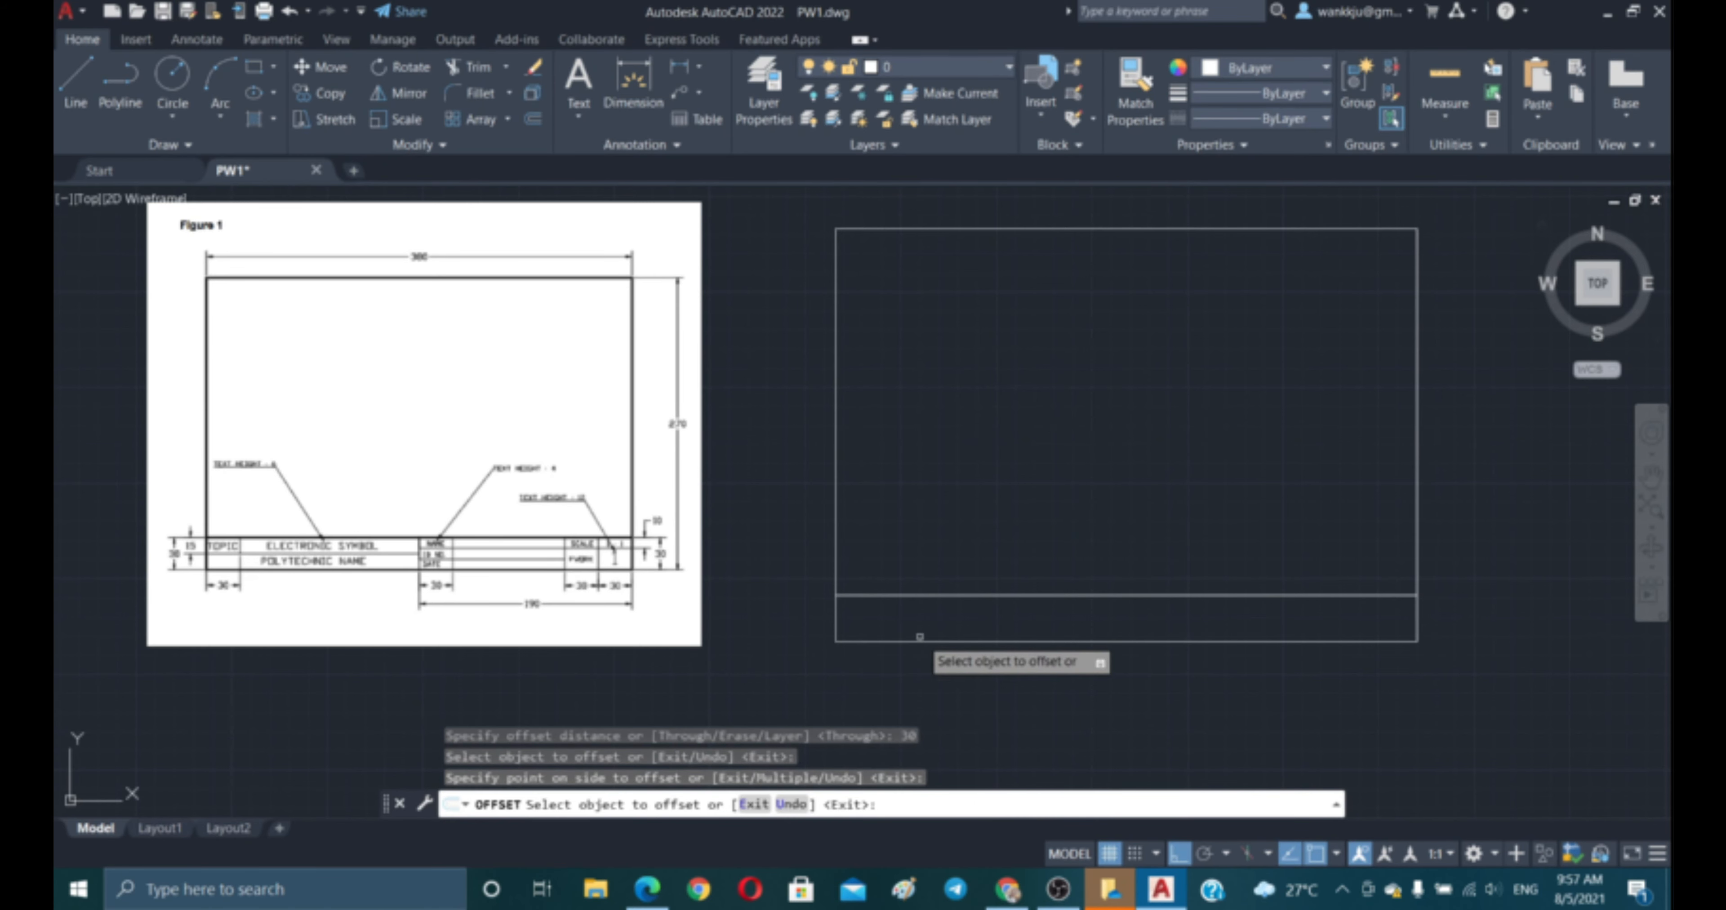
key(Escape)
key(Escape)
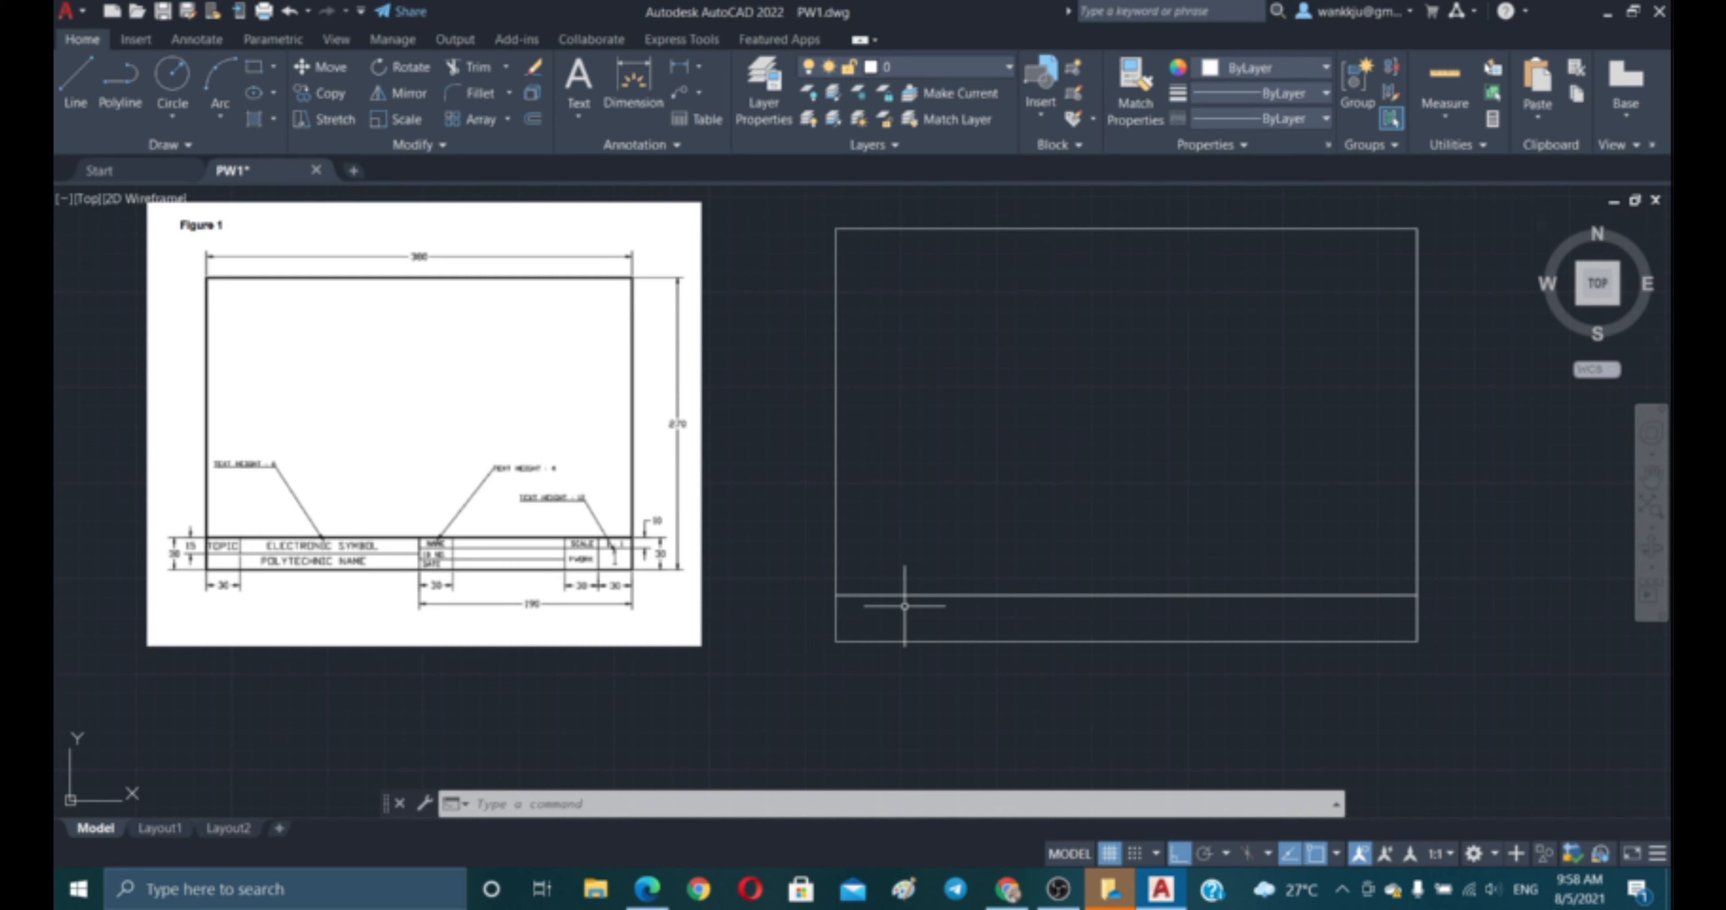
- Offset the frame's right edge 30 units inward to create the first title block column line
key(Escape)
key(Escape)
key(Escape)
text(o)
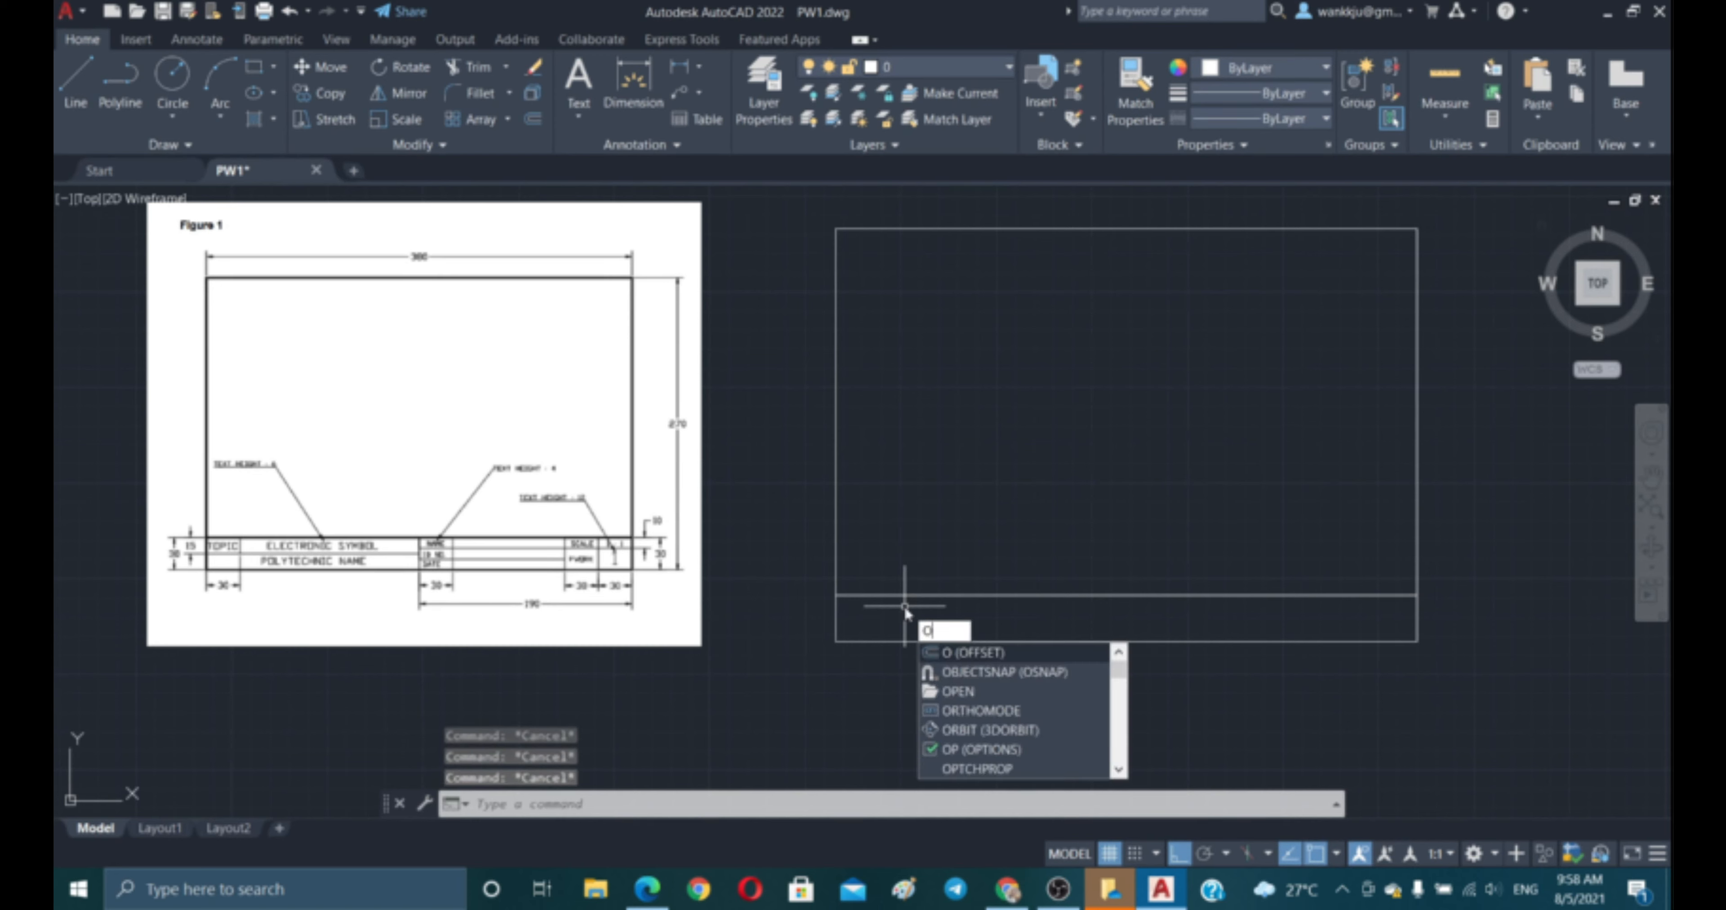
key(Return)
key(Return)
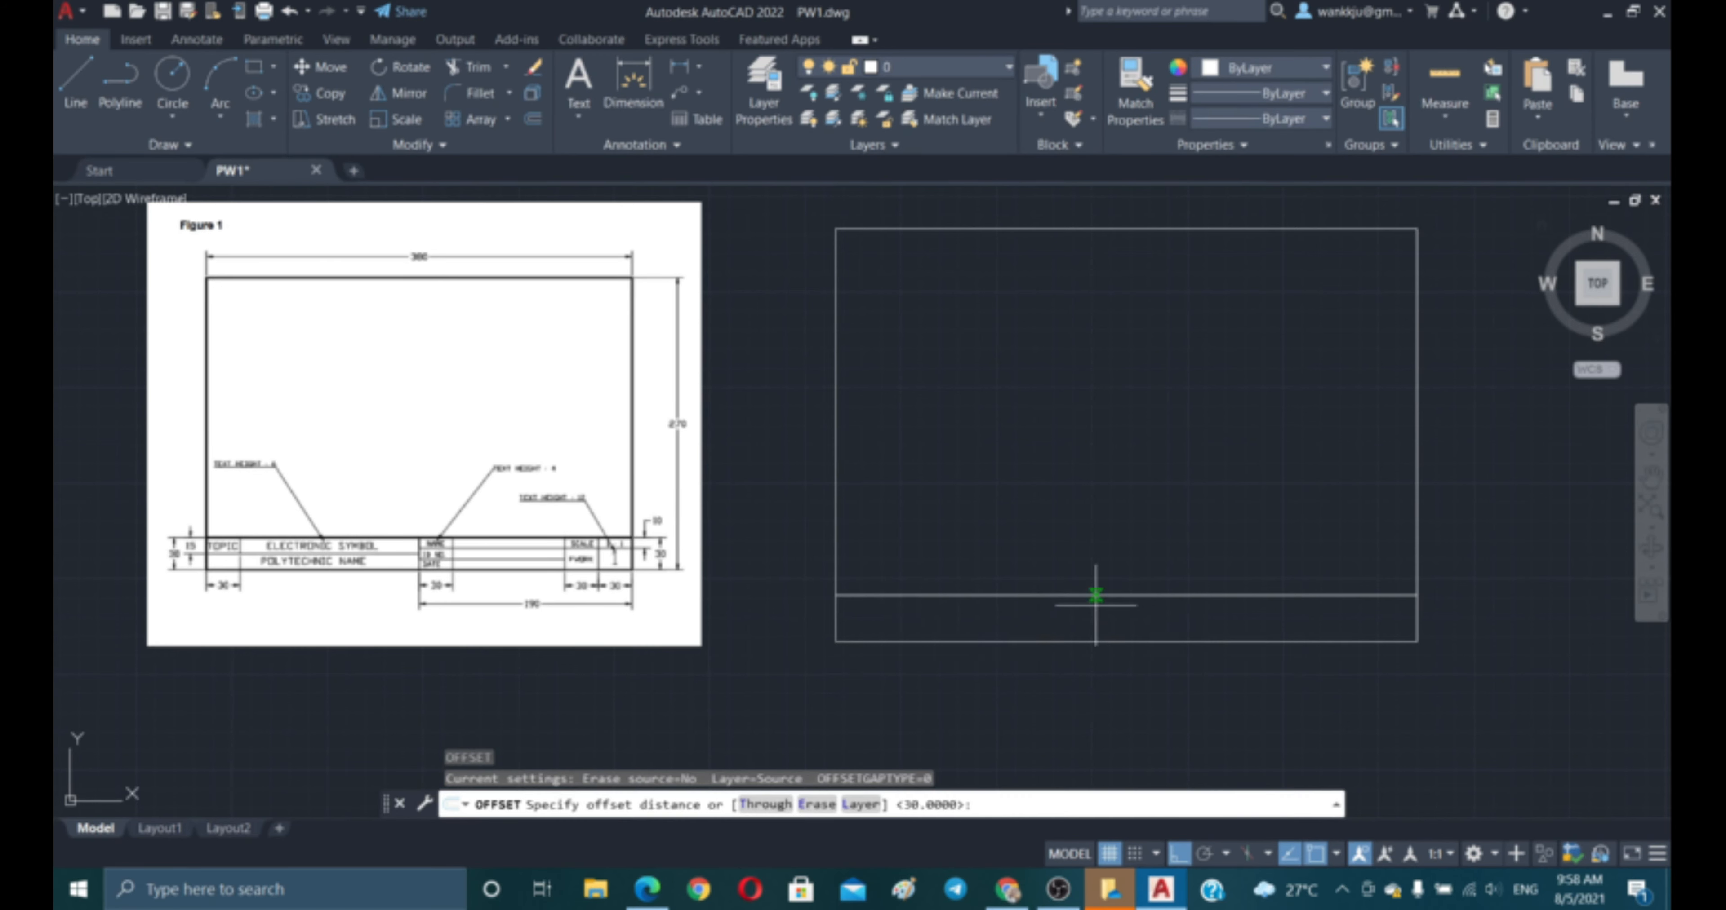
text(3)
key(Return)
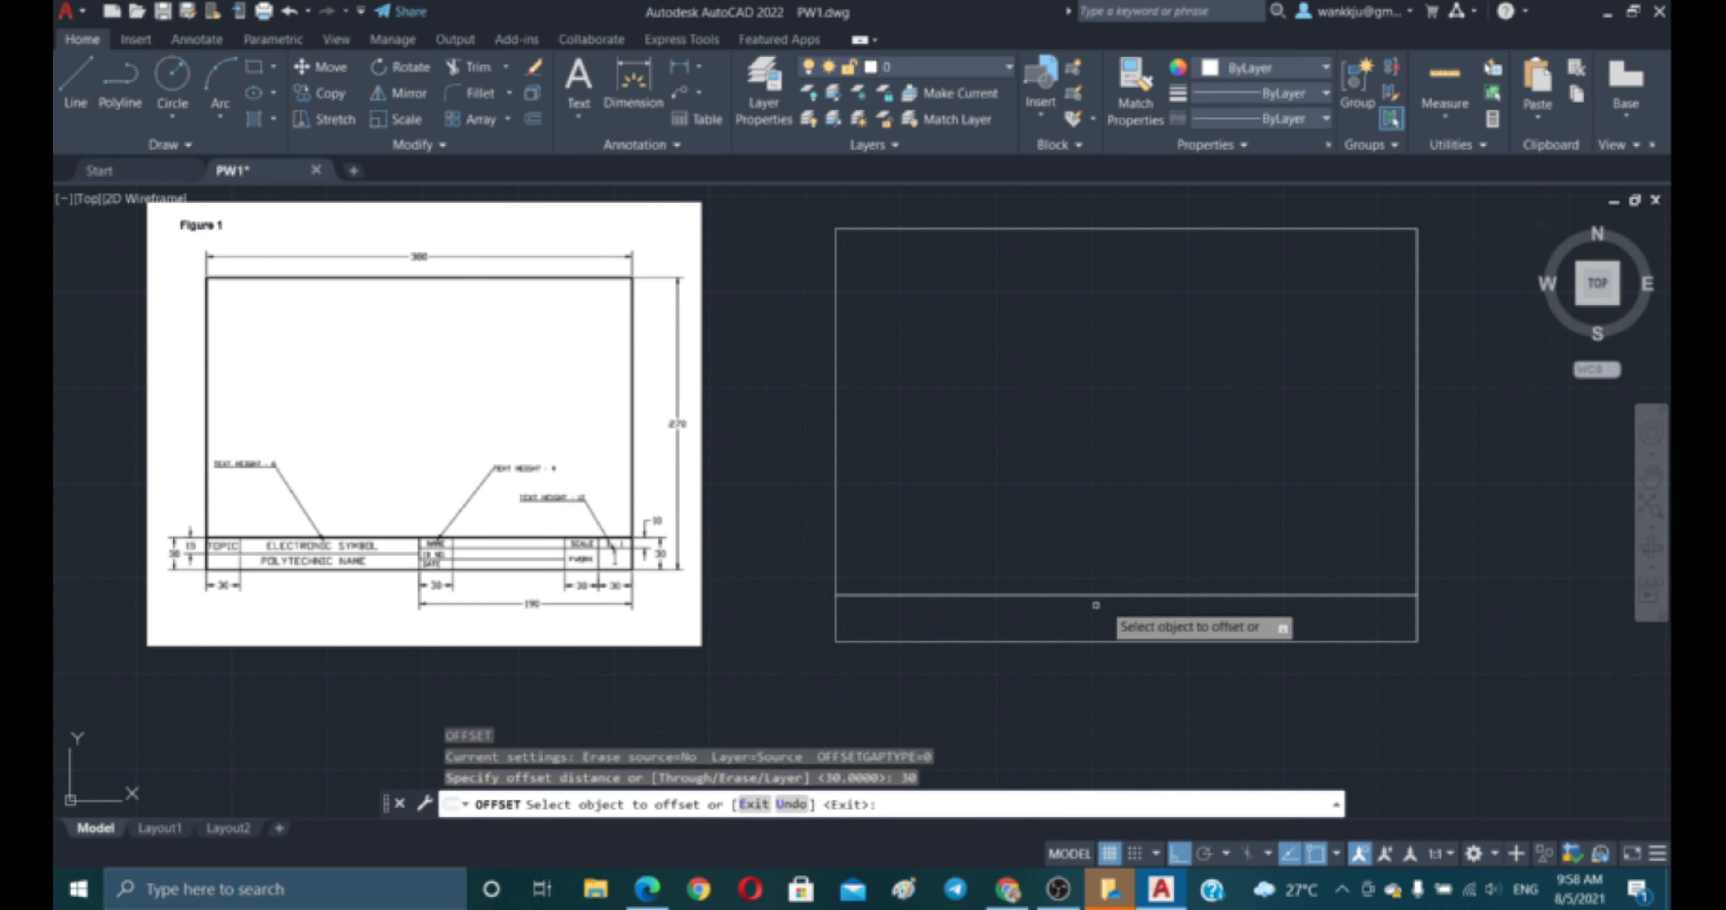
click(1413, 480)
click(1266, 488)
key(Escape)
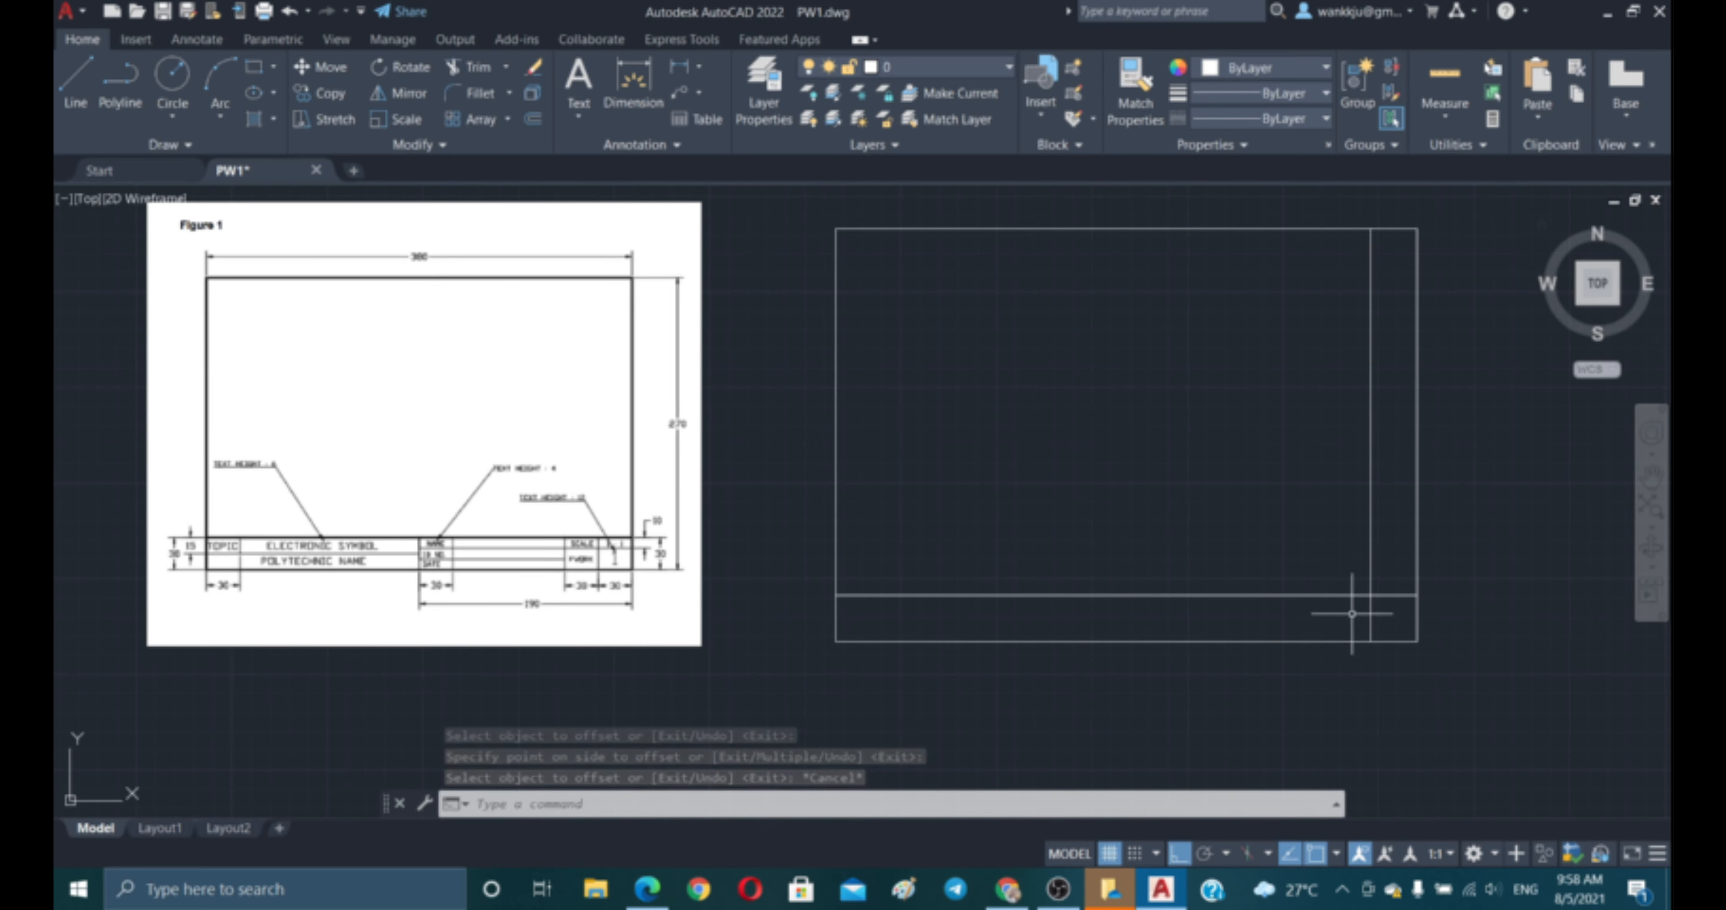
key(Escape)
key(Escape)
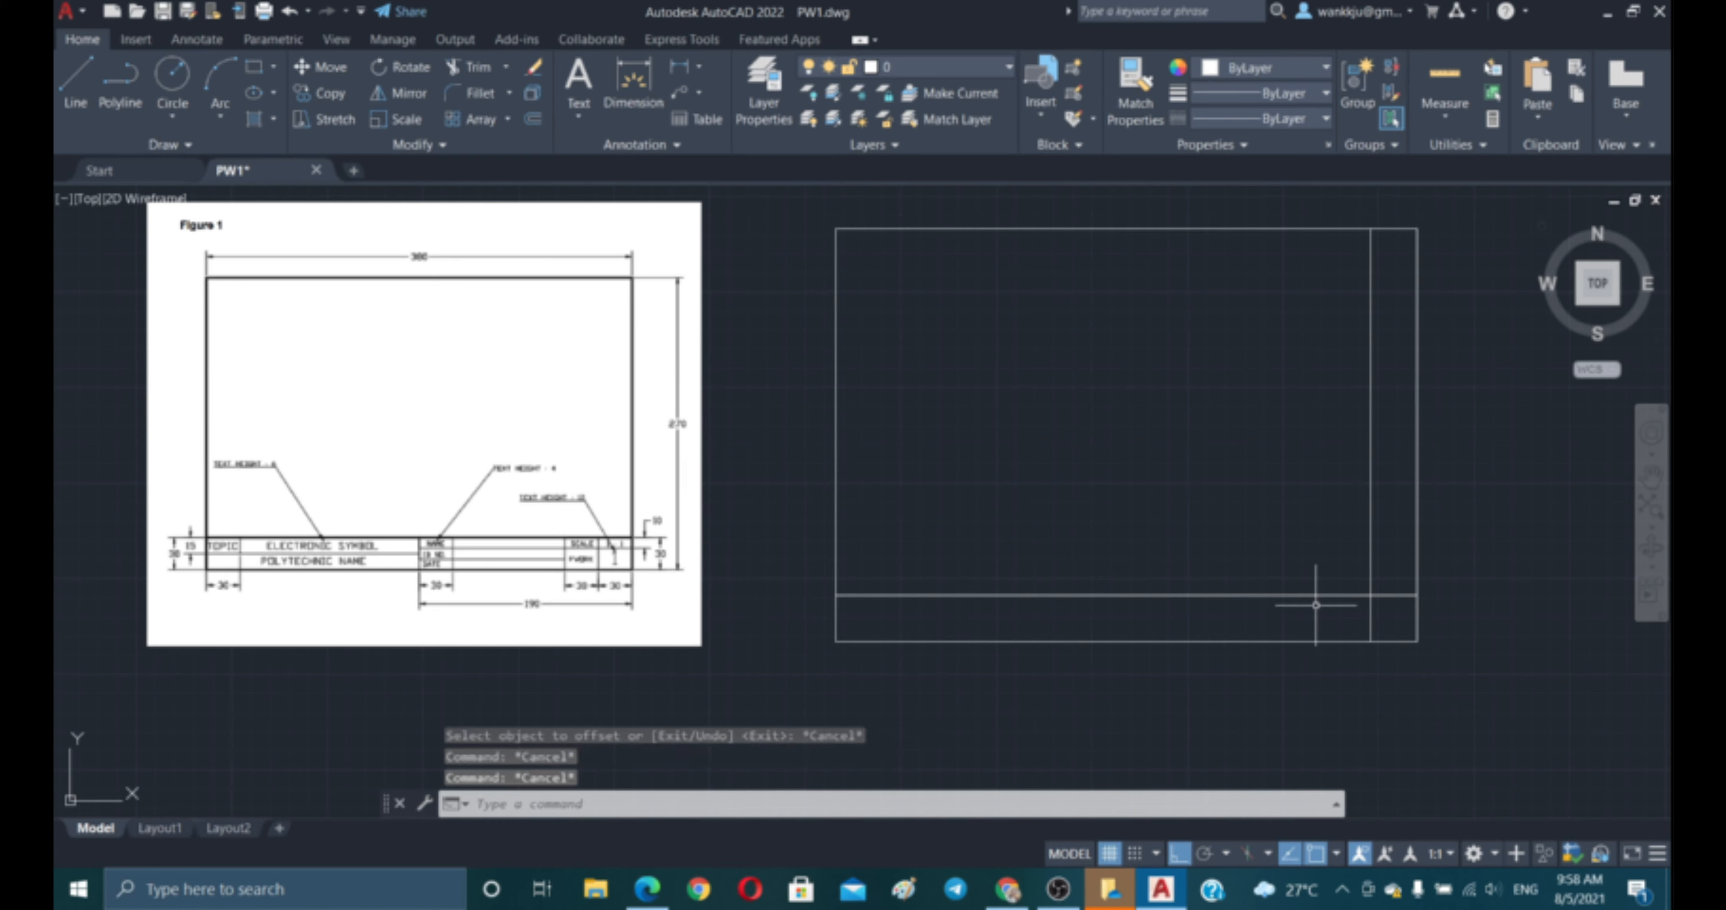
- Trim away the part of the rightmost column line that extends above the title block's top line
text(r)
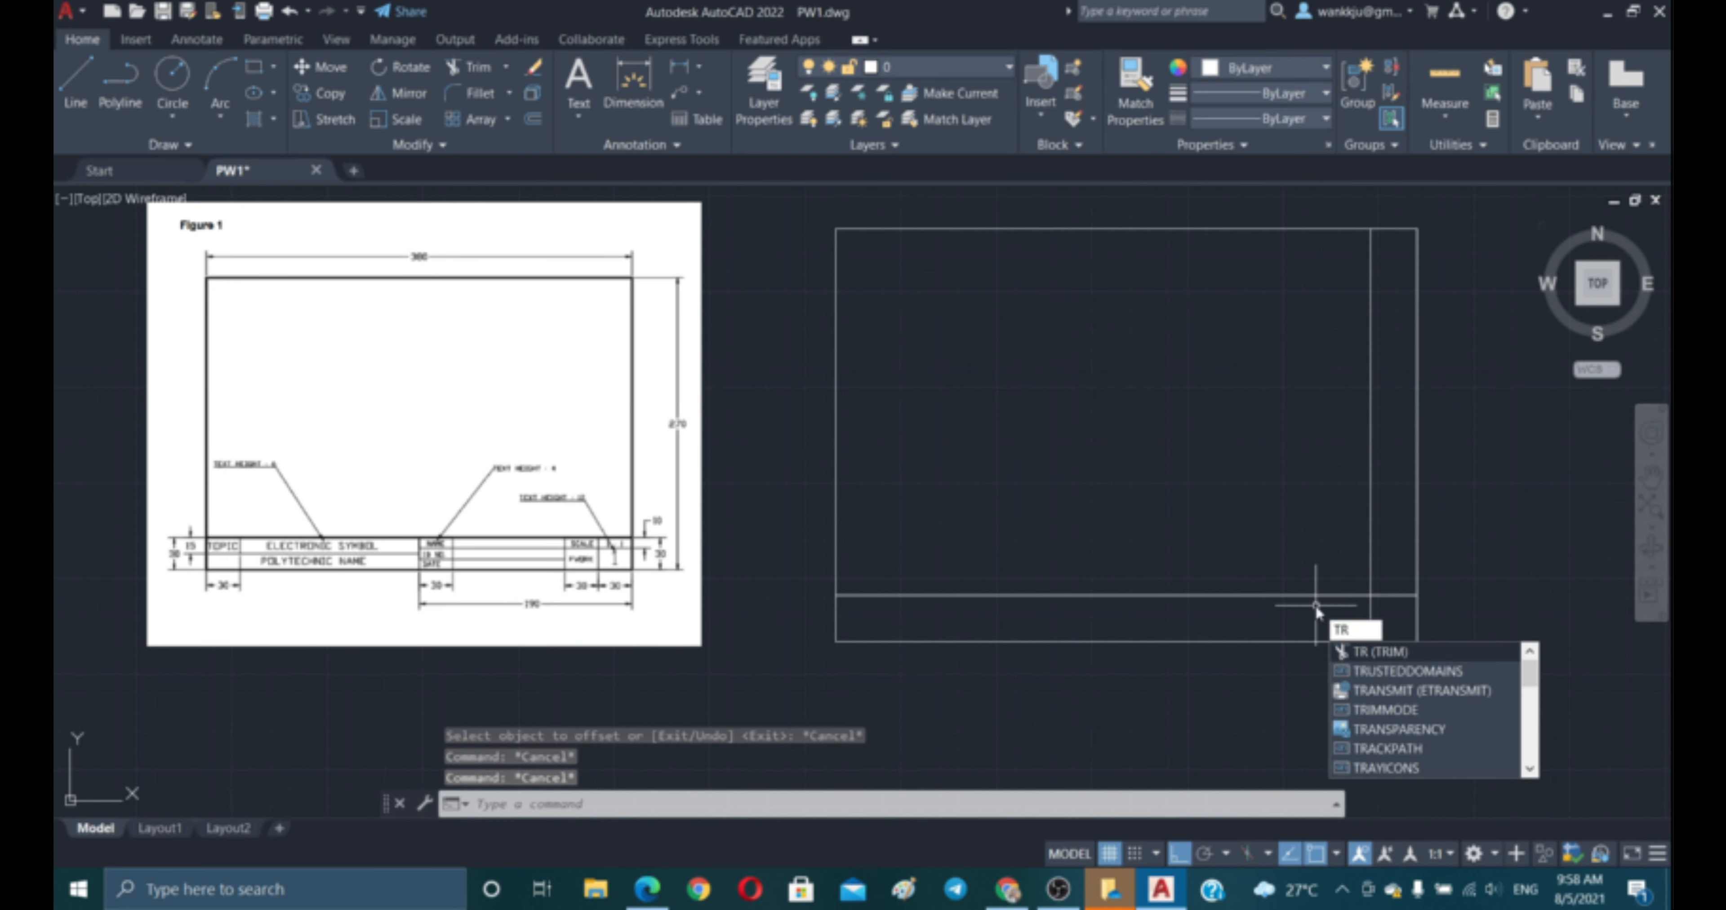
key(Return)
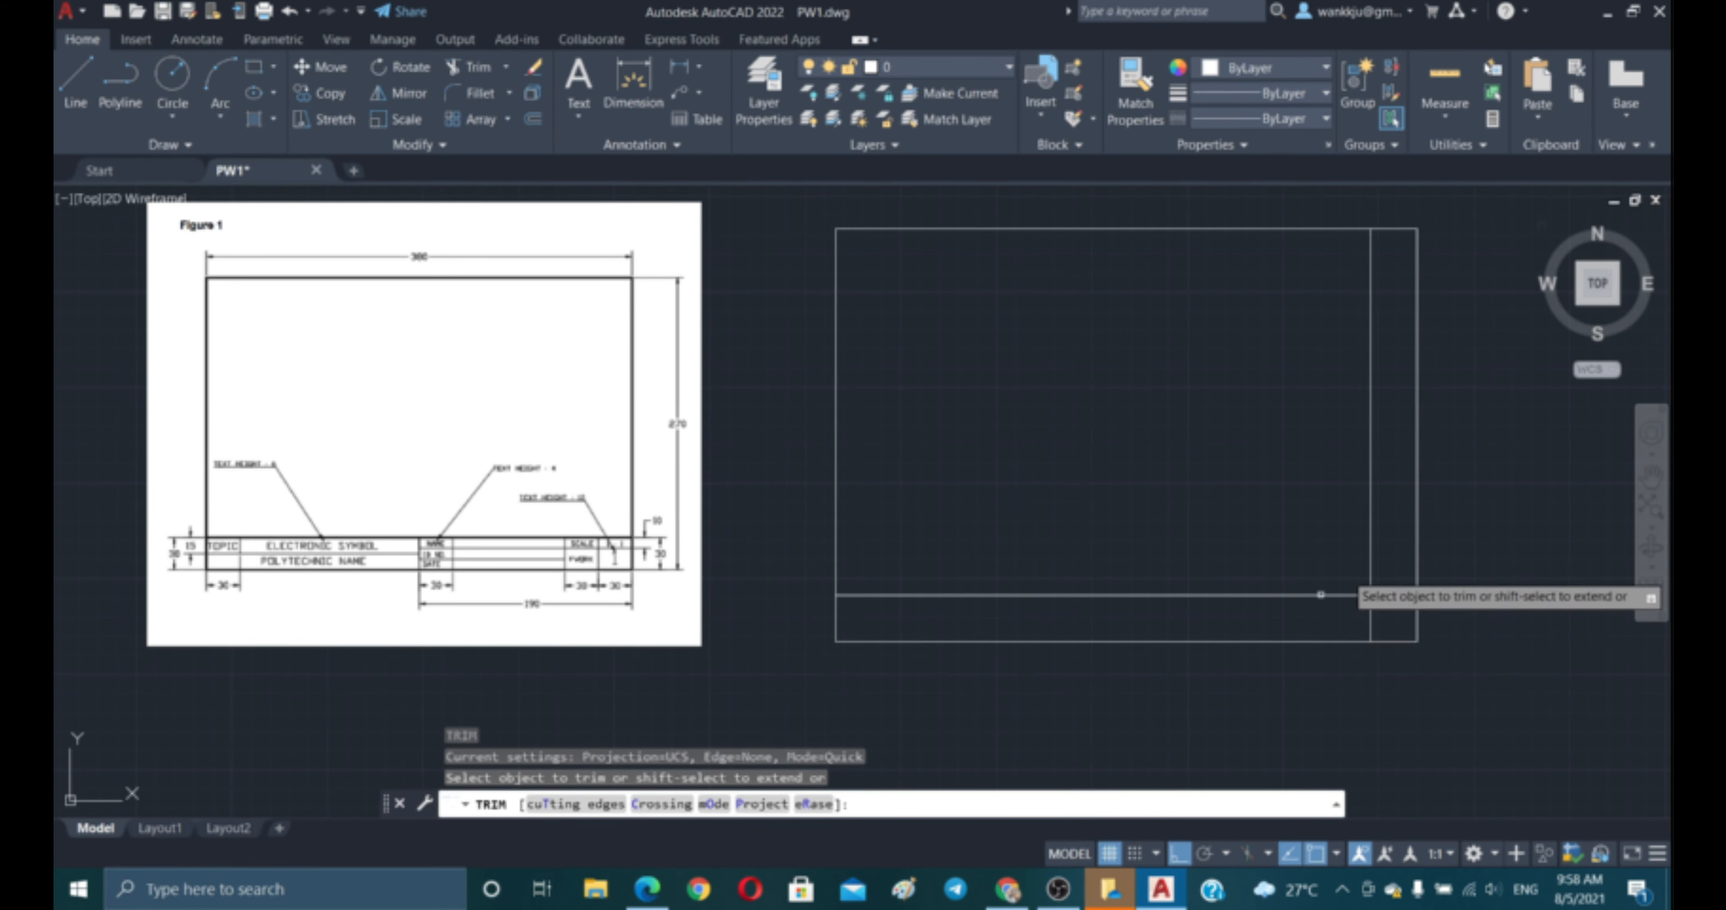
click(1368, 543)
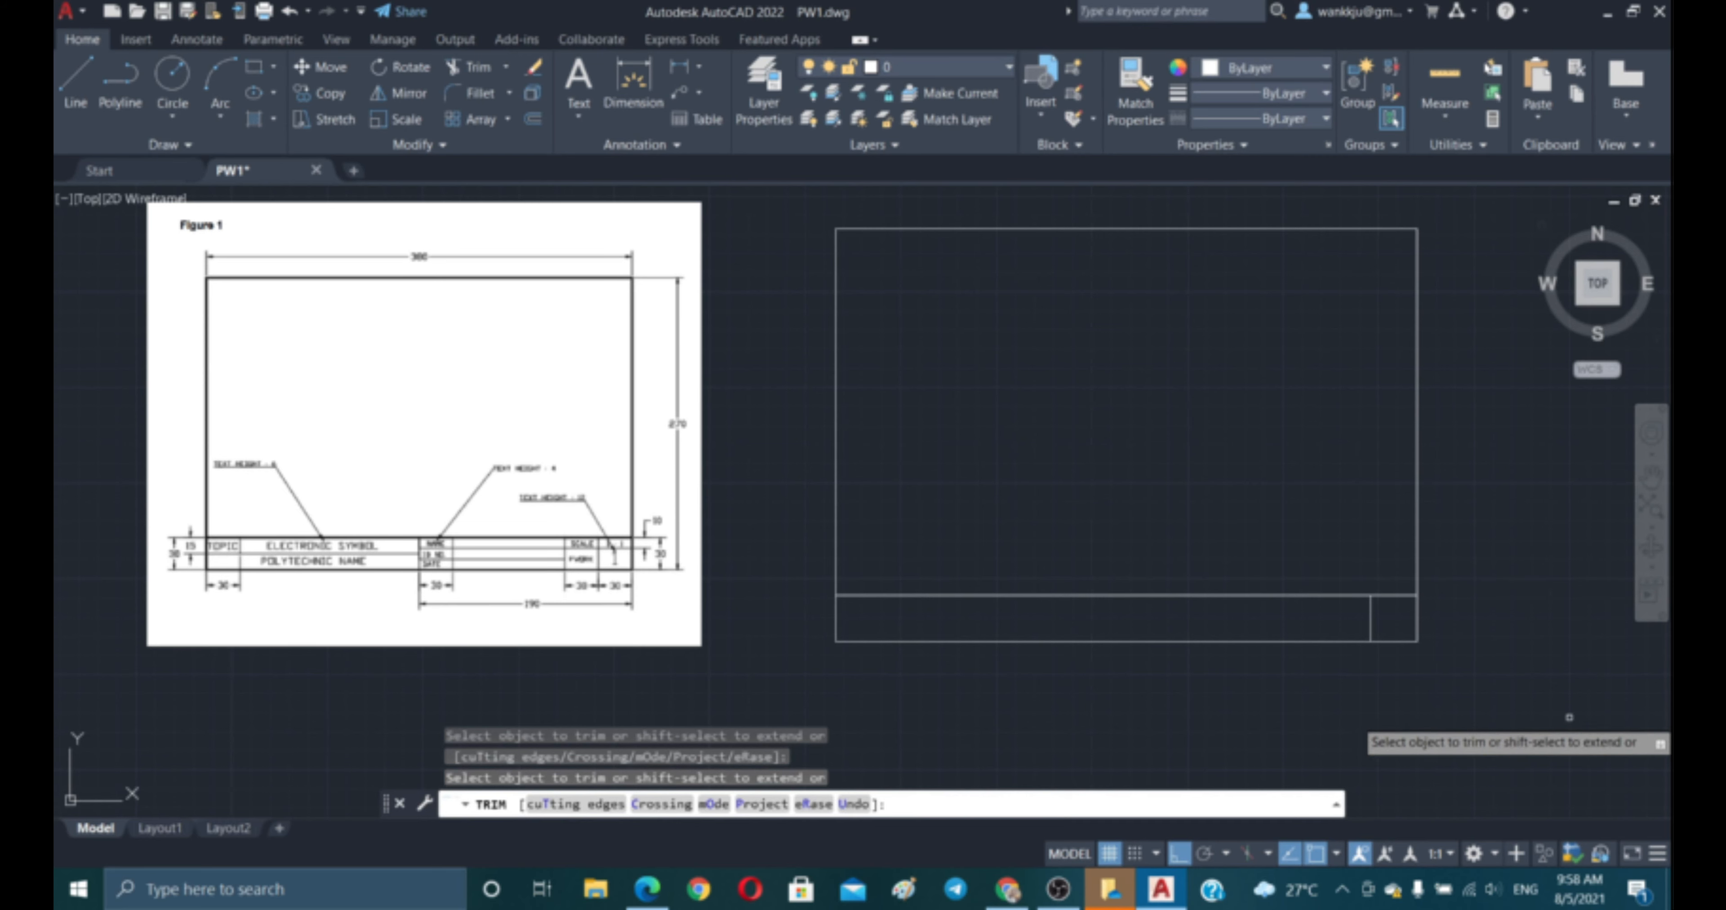
key(Escape)
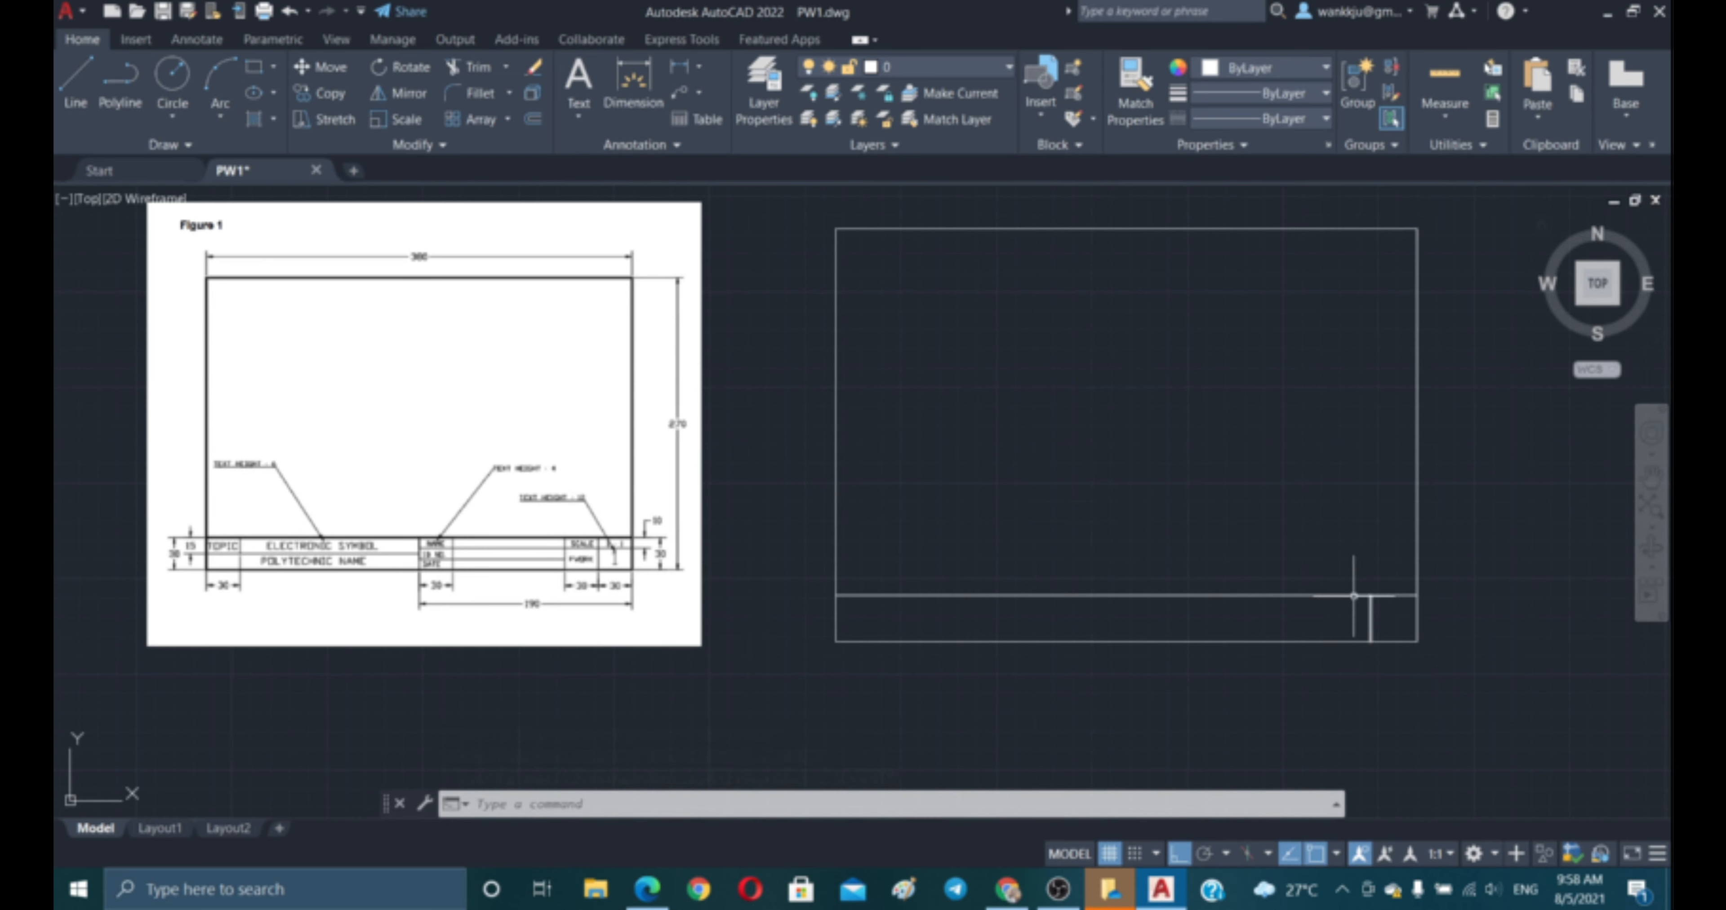
key(Escape)
key(Escape)
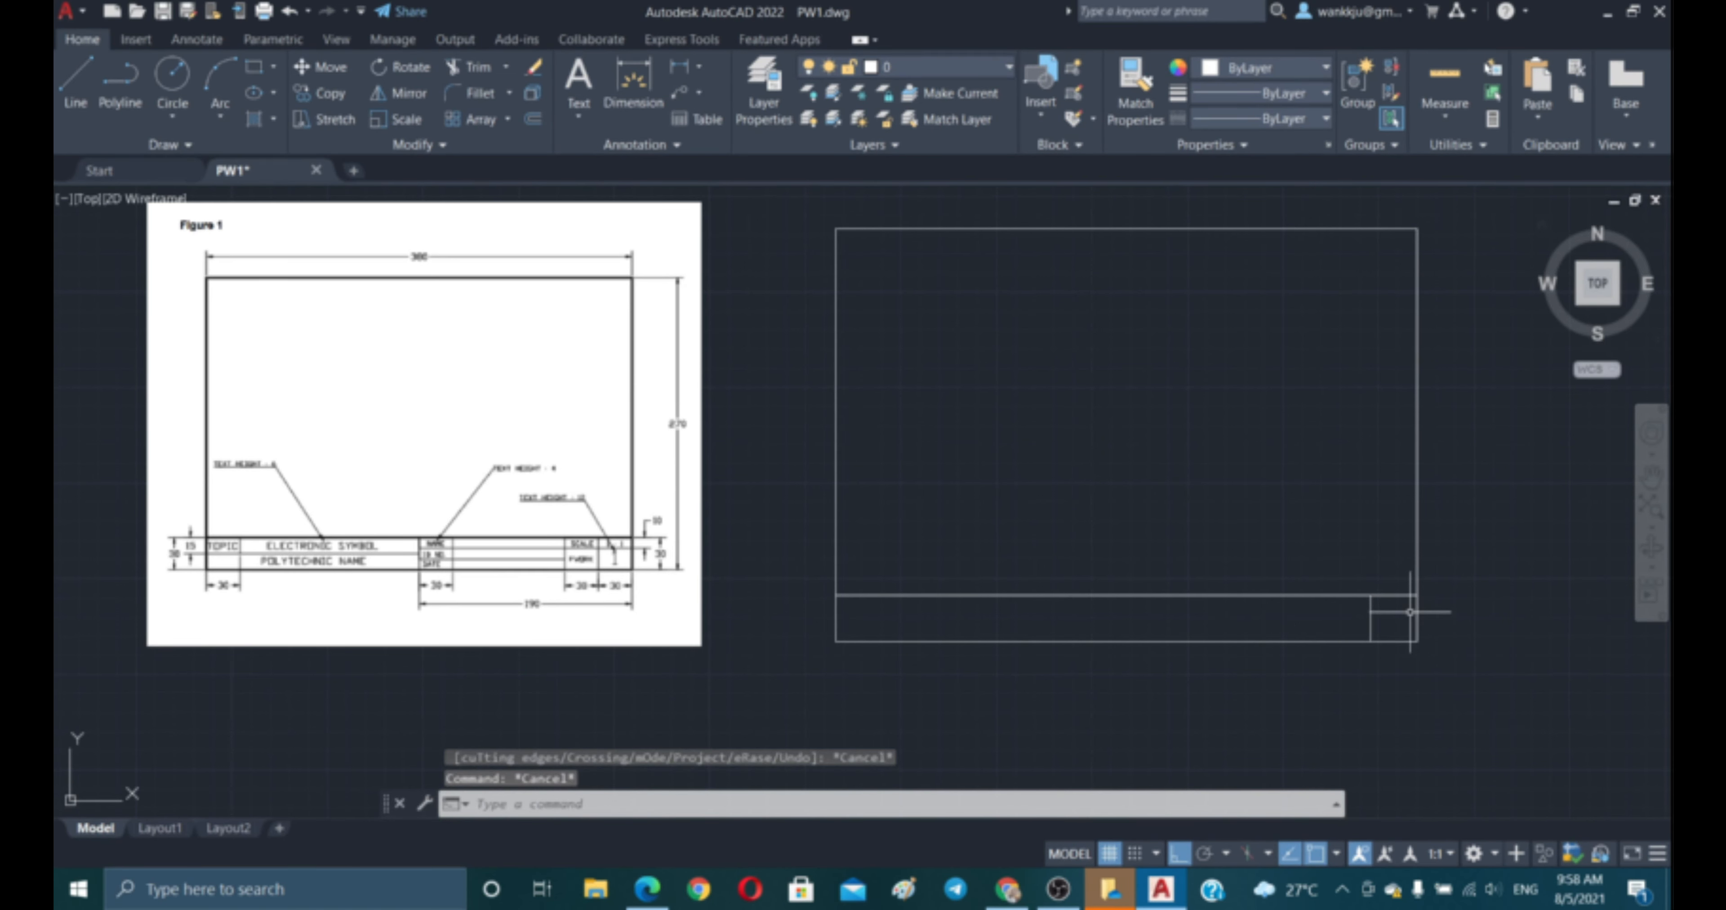
- Offset the trimmed title block column line 30 units to the left to create a second column line
text(o)
key(Return)
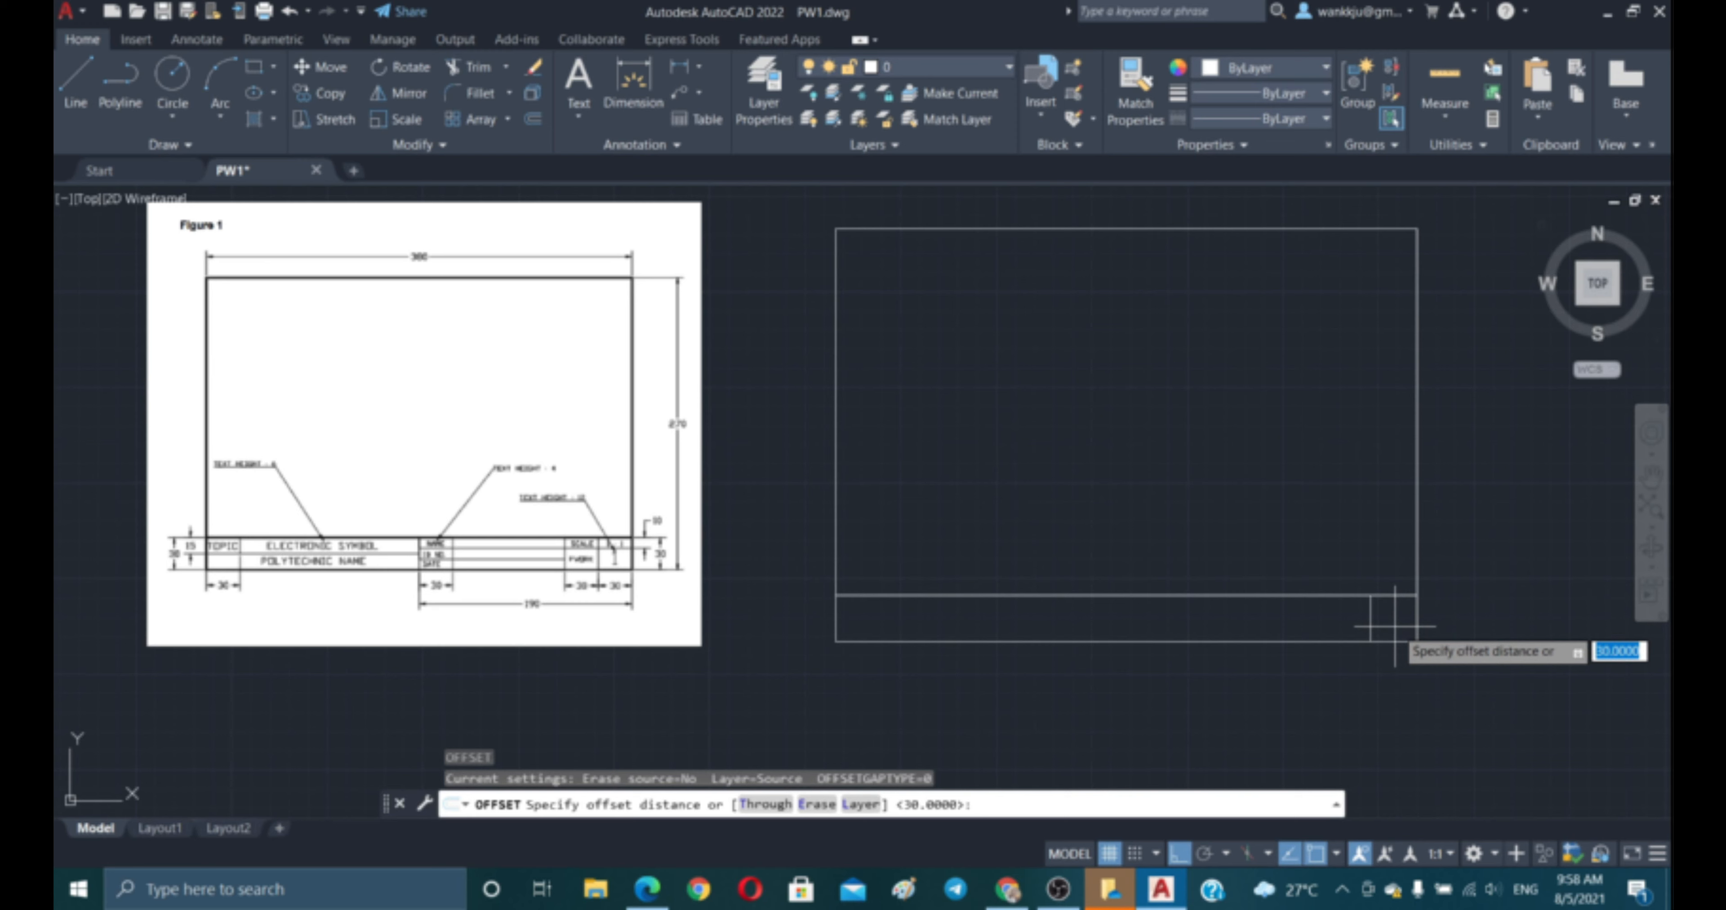
key(Return)
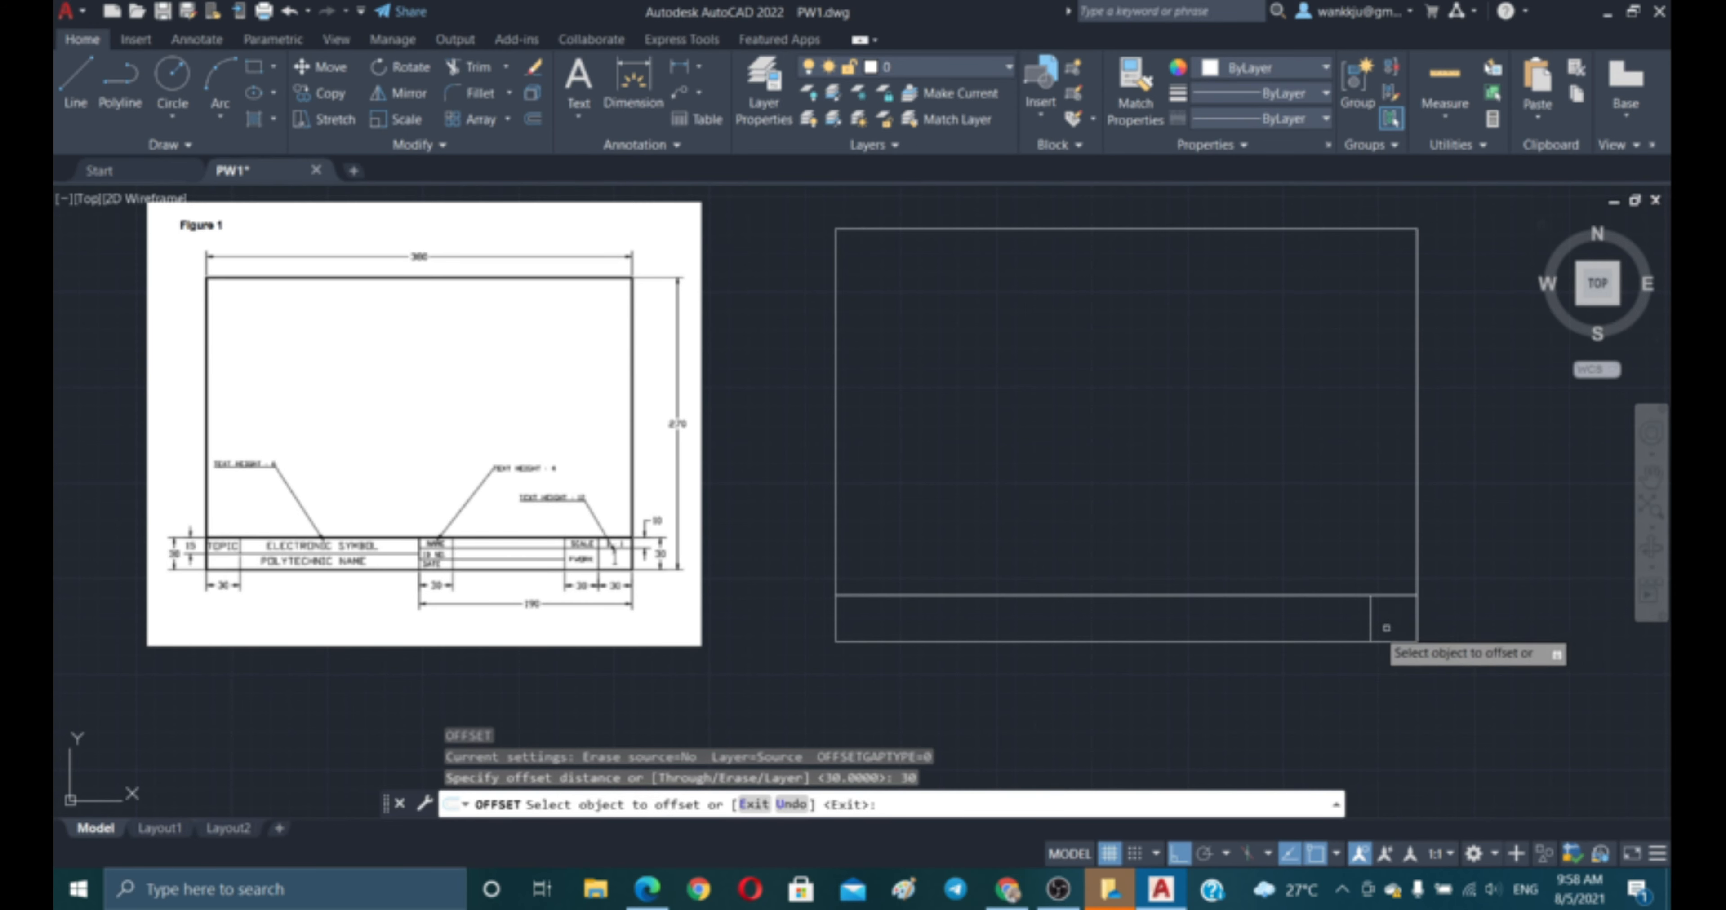
click(1371, 619)
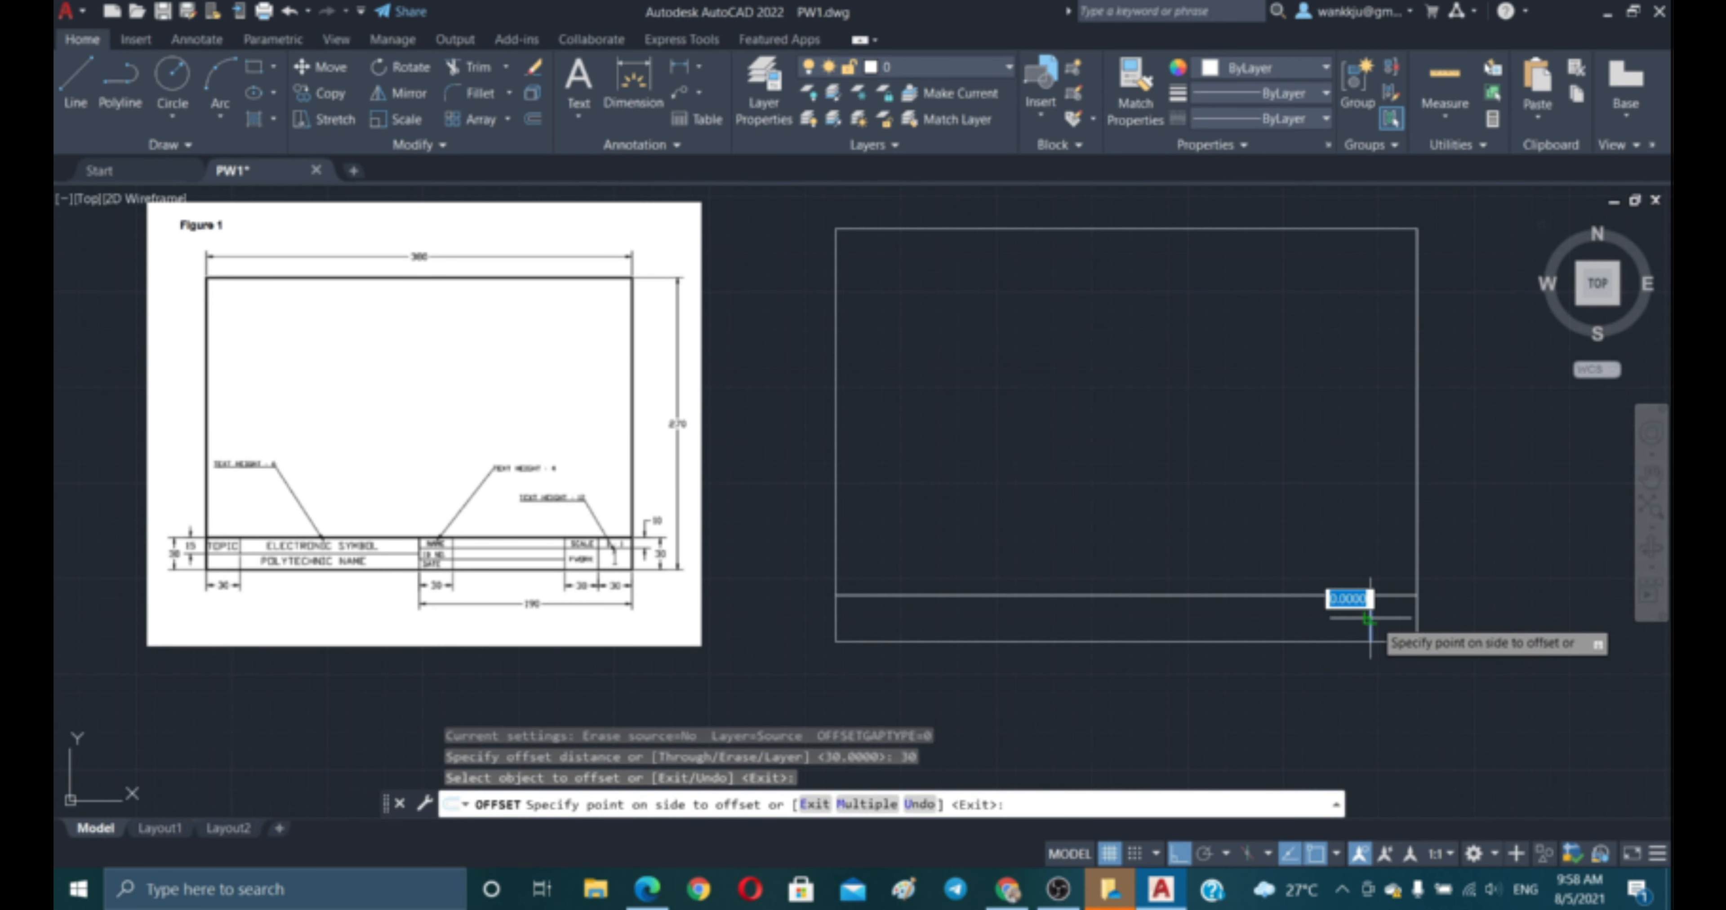
click(1246, 633)
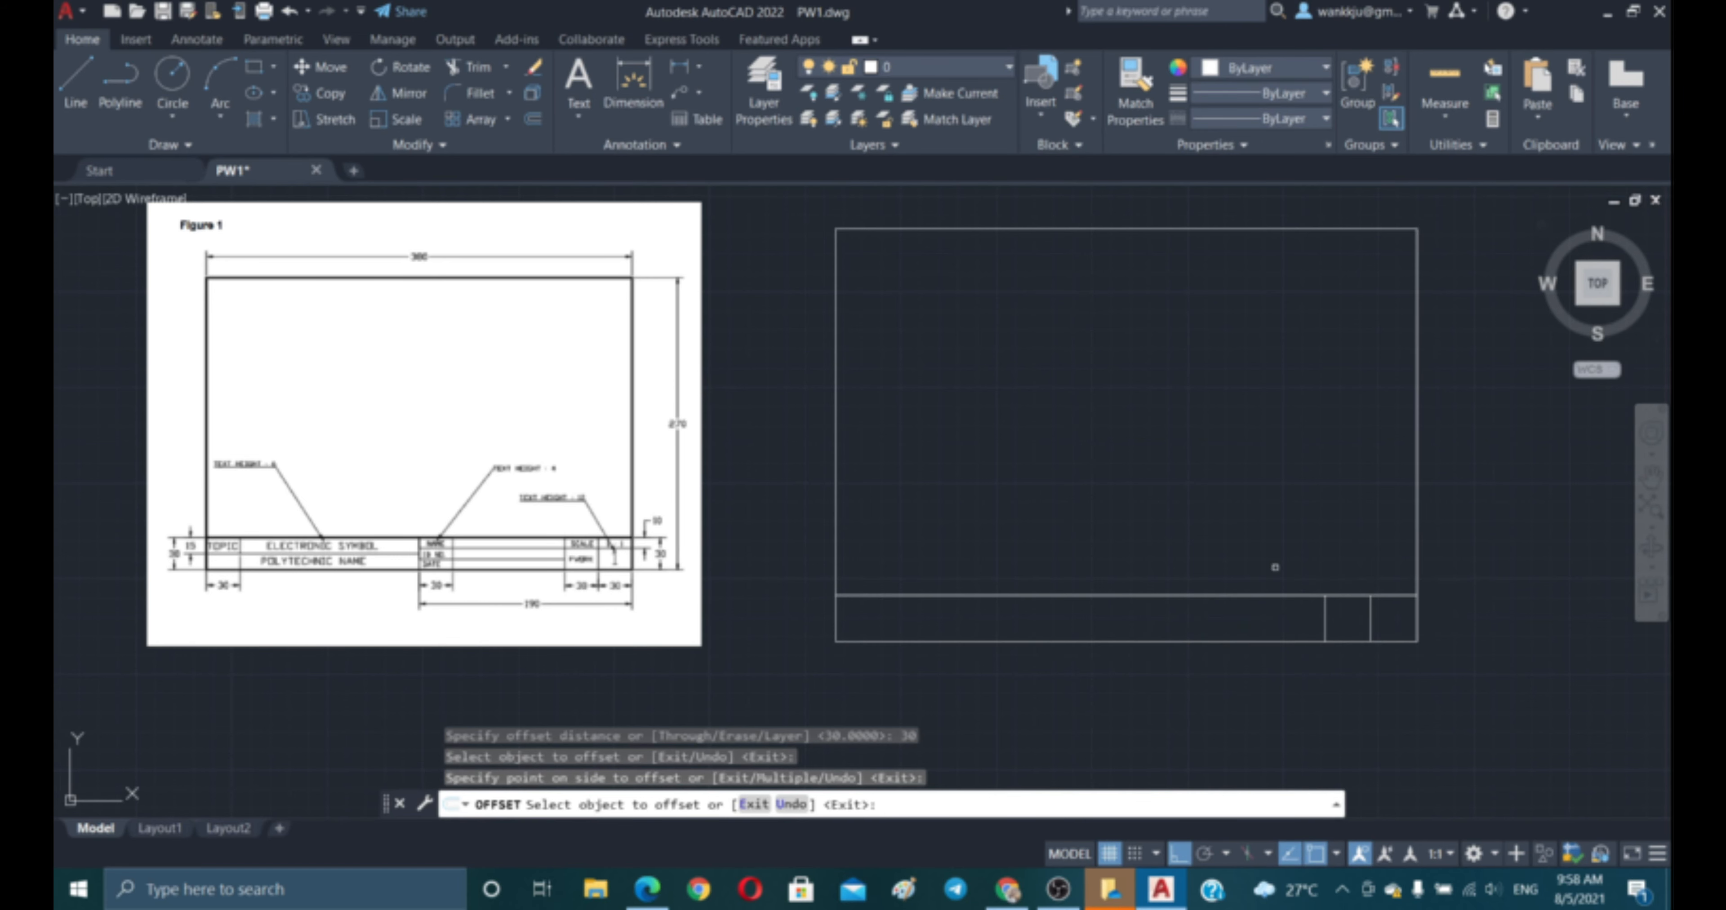
key(Escape)
- Offset the frame's right edge 190 units inward to create the title block's middle divider
key(Return)
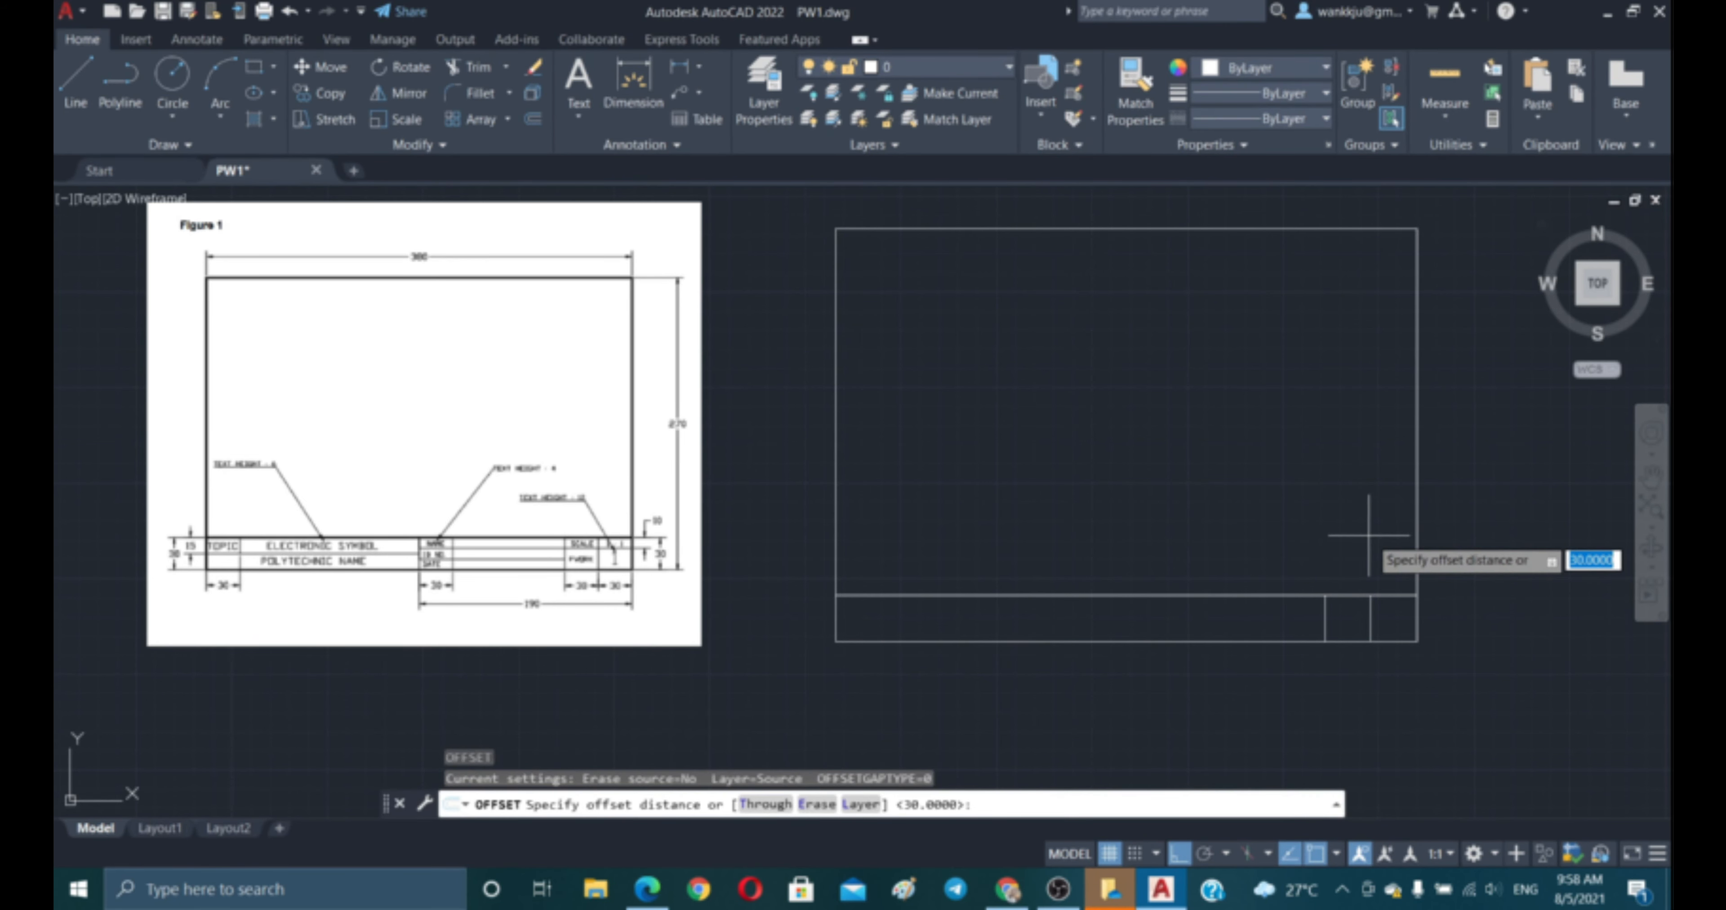
text(190)
key(Return)
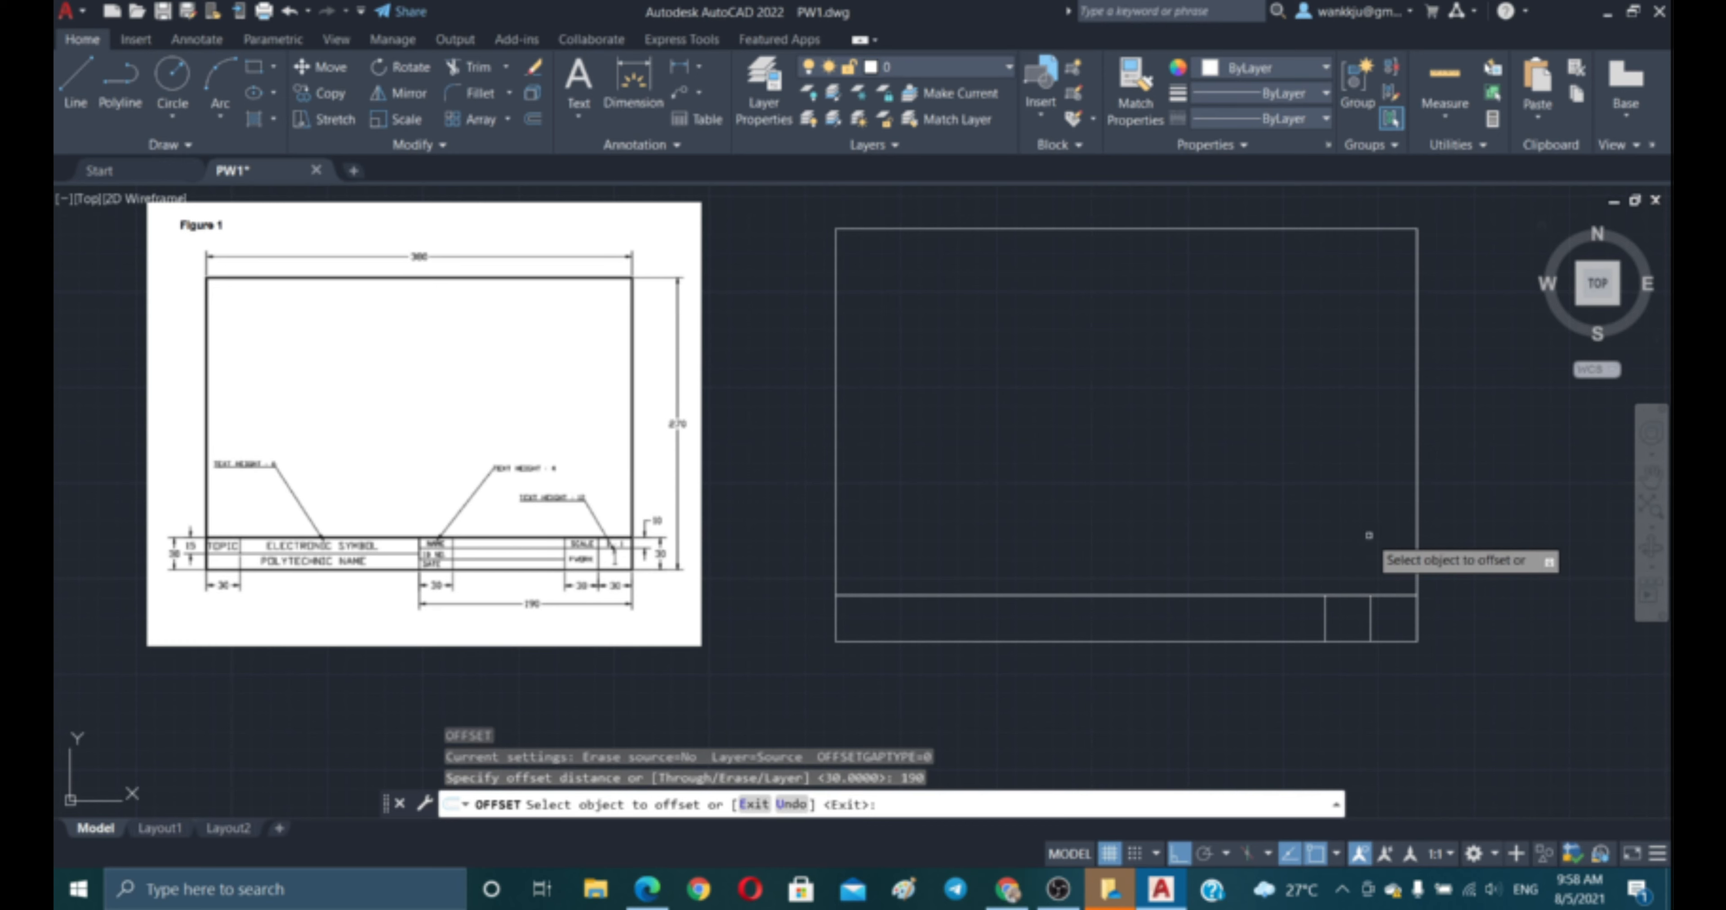
click(1419, 515)
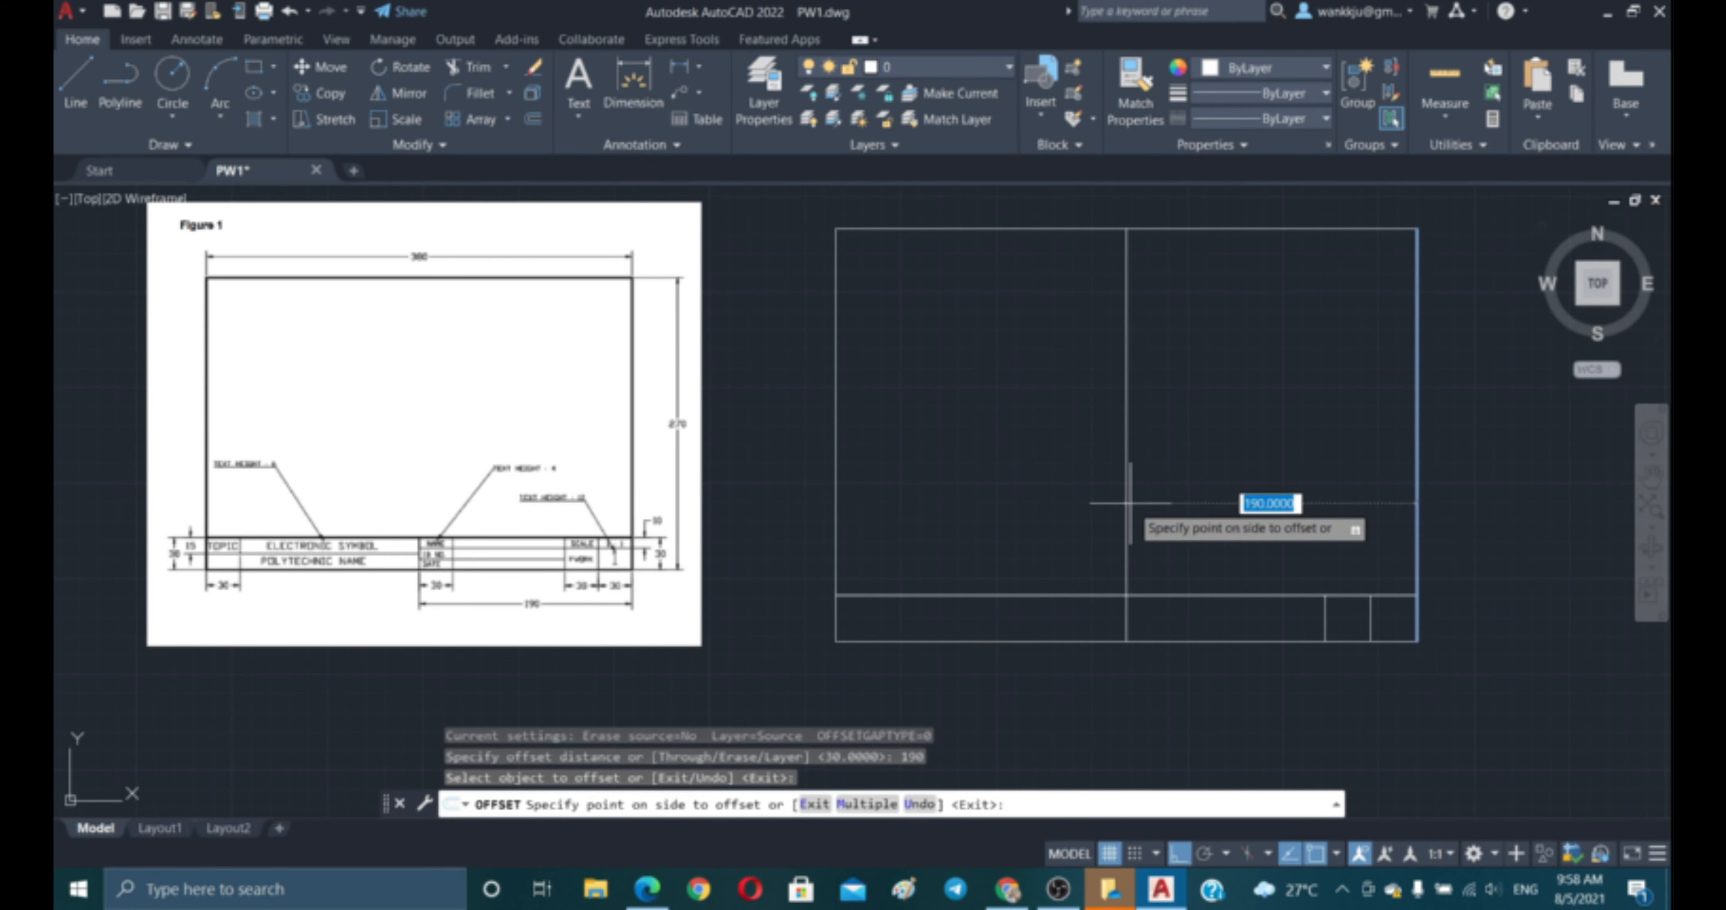
click(1130, 511)
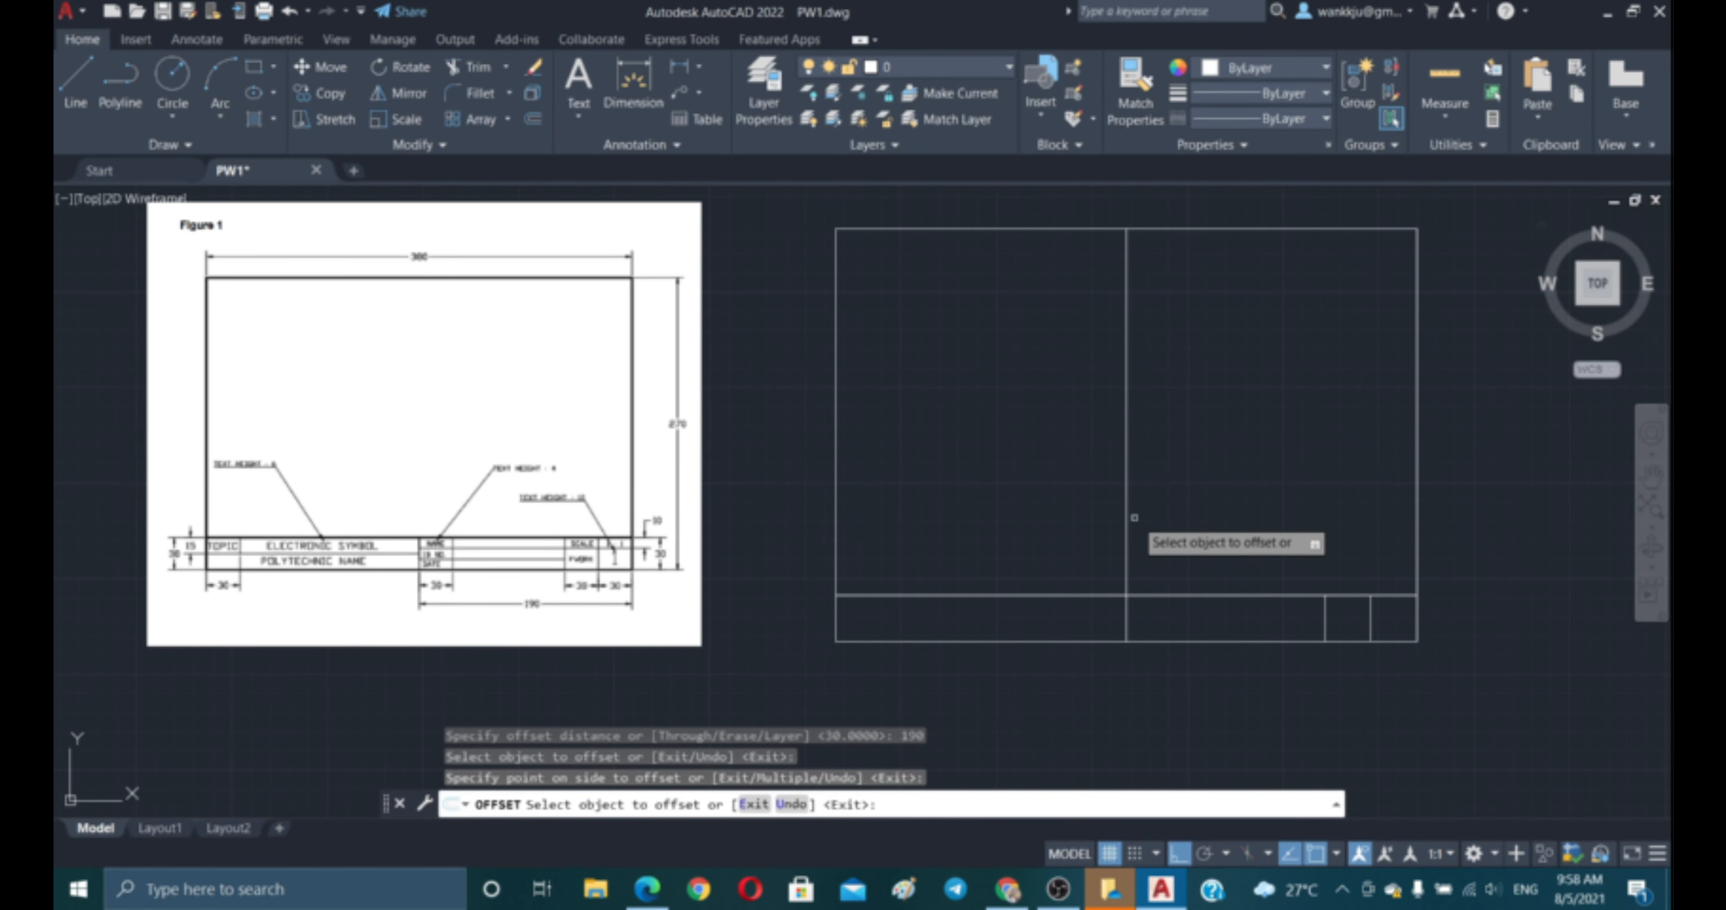
key(Escape)
key(Escape)
key(Escape)
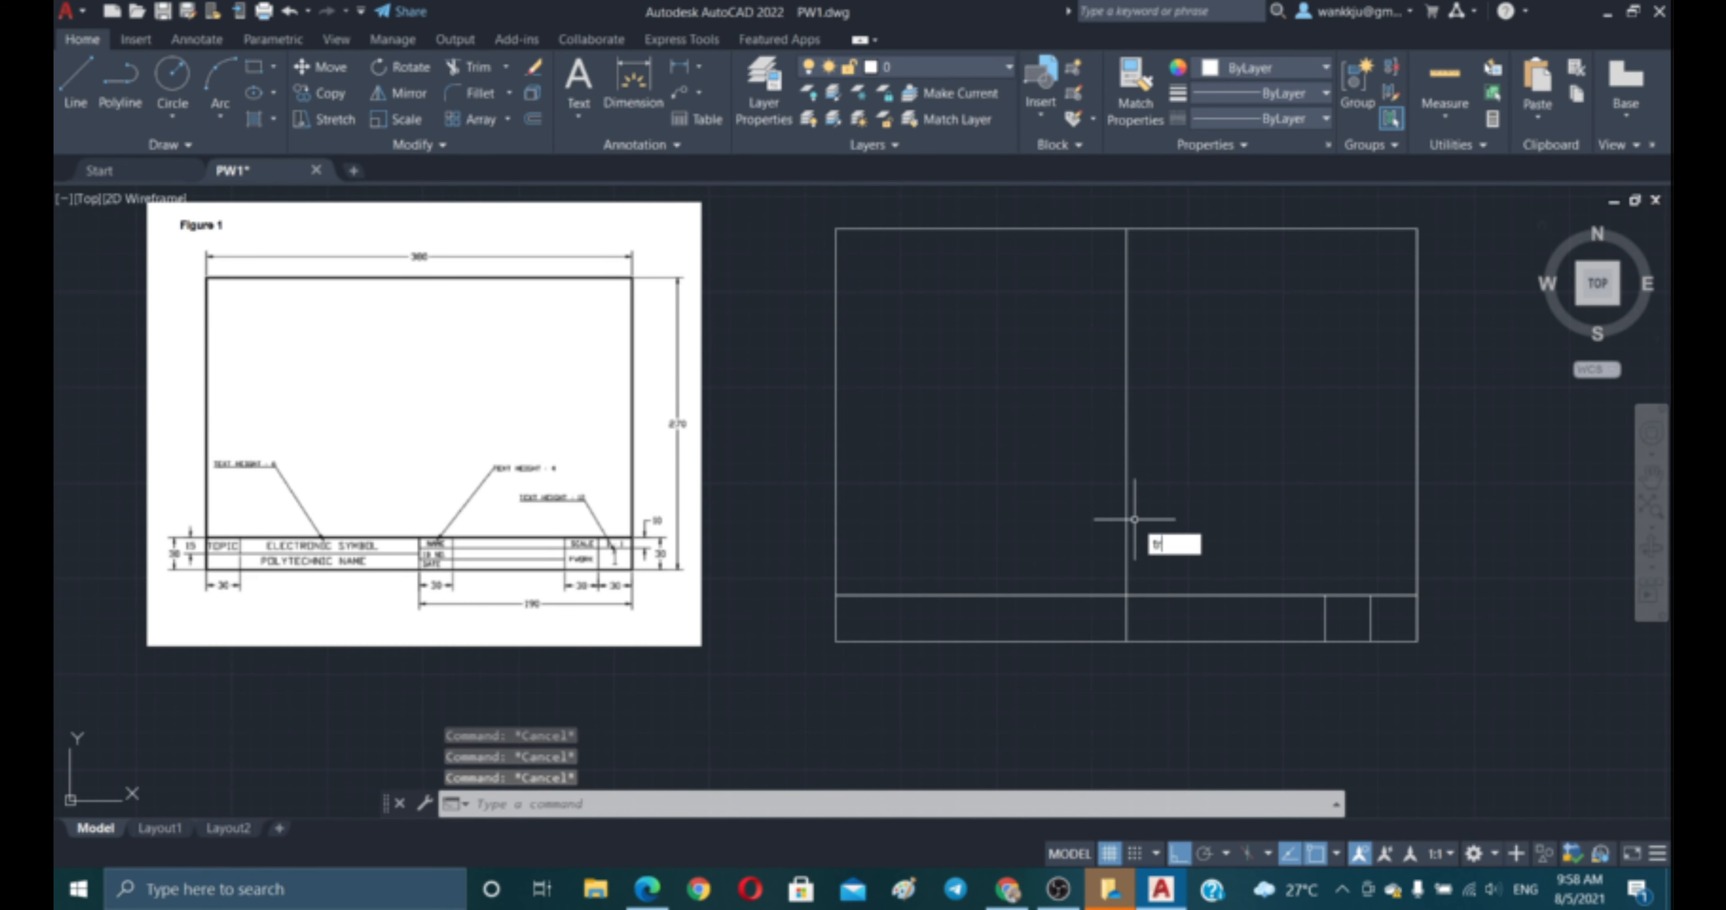
- Trim away the part of the middle divider that extends above the title block's top line
key(Return)
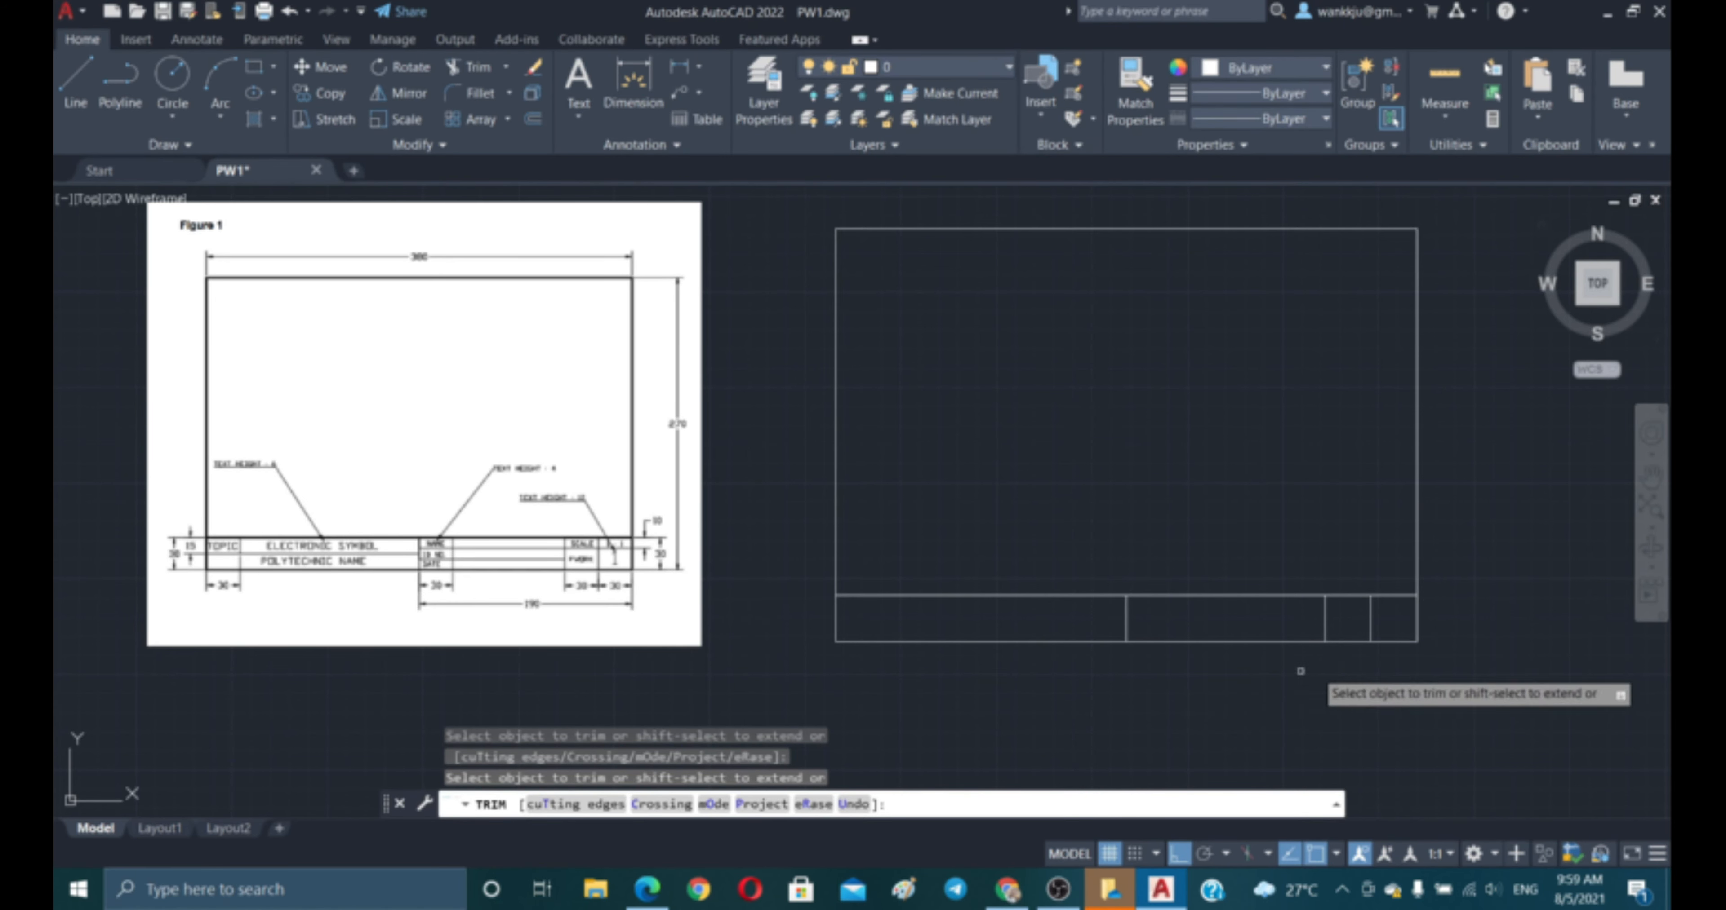
key(Escape)
key(Escape)
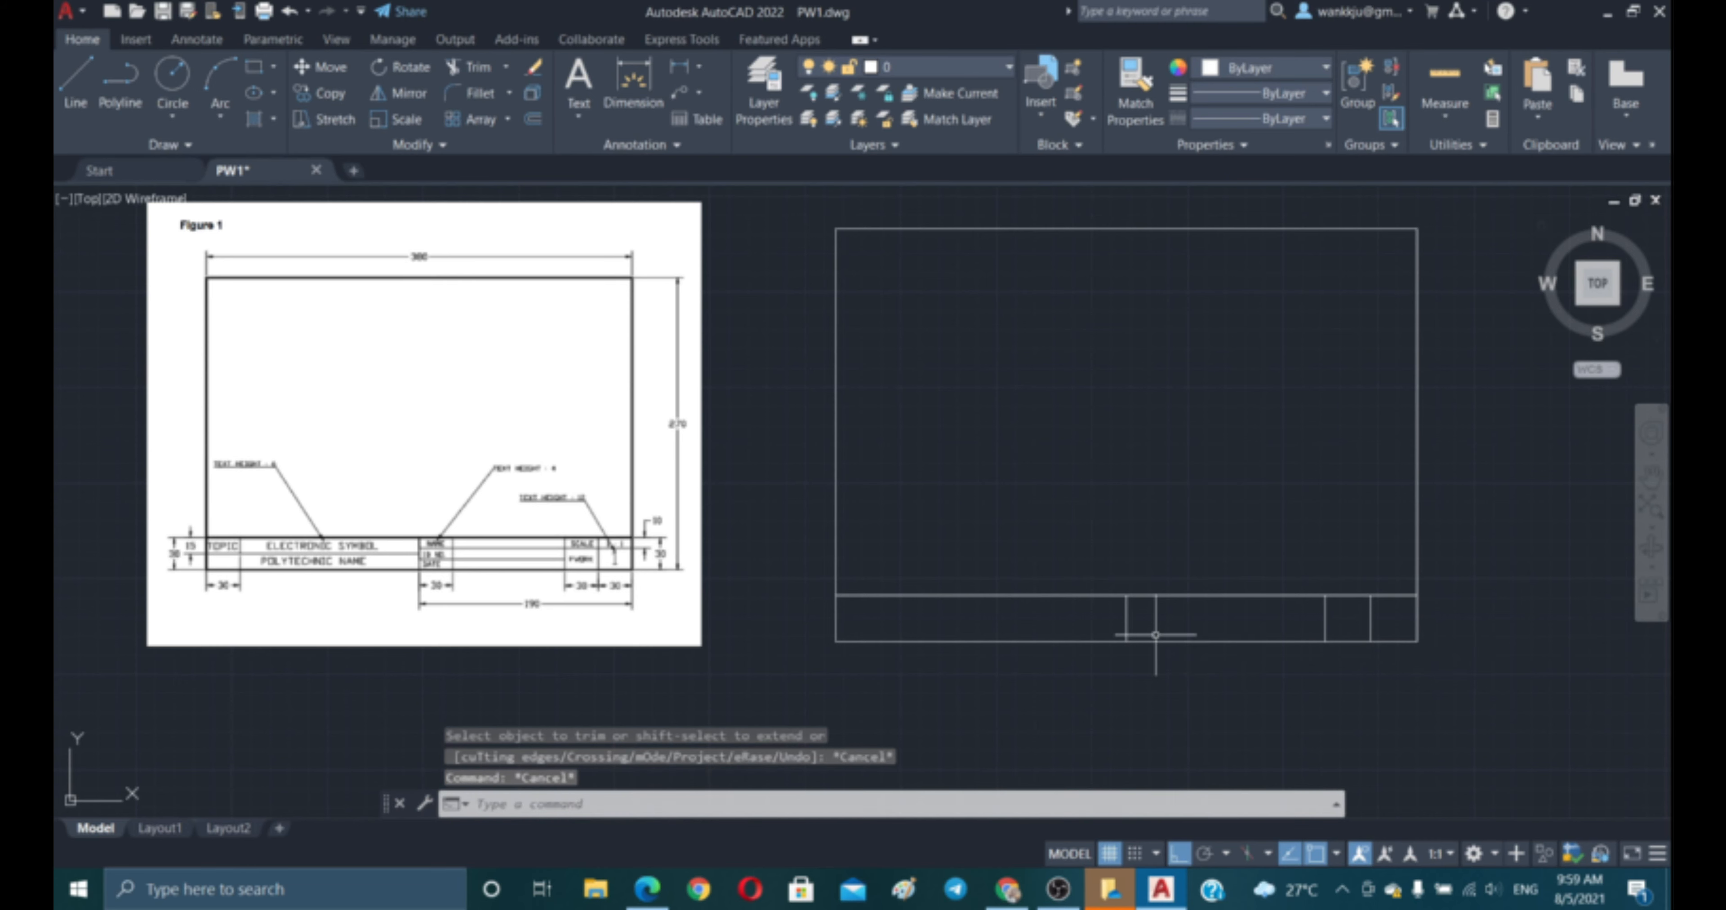
- Offset the title block's middle divider 30 units to the right to form the name column
text(o)
key(Return)
text(30)
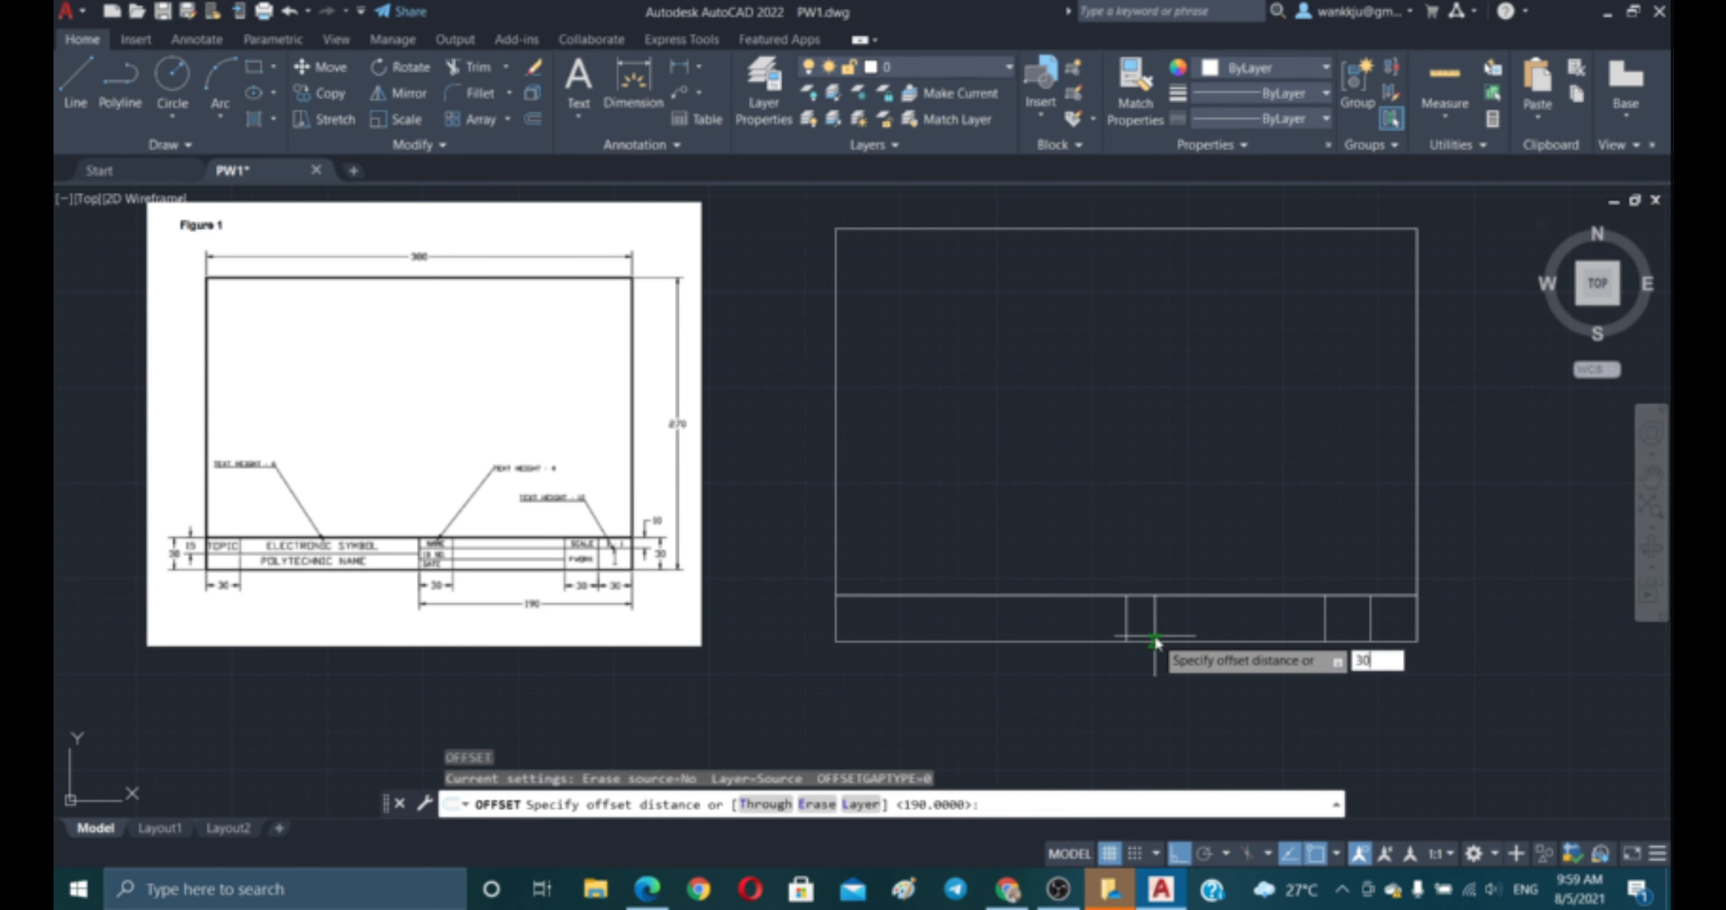
key(Return)
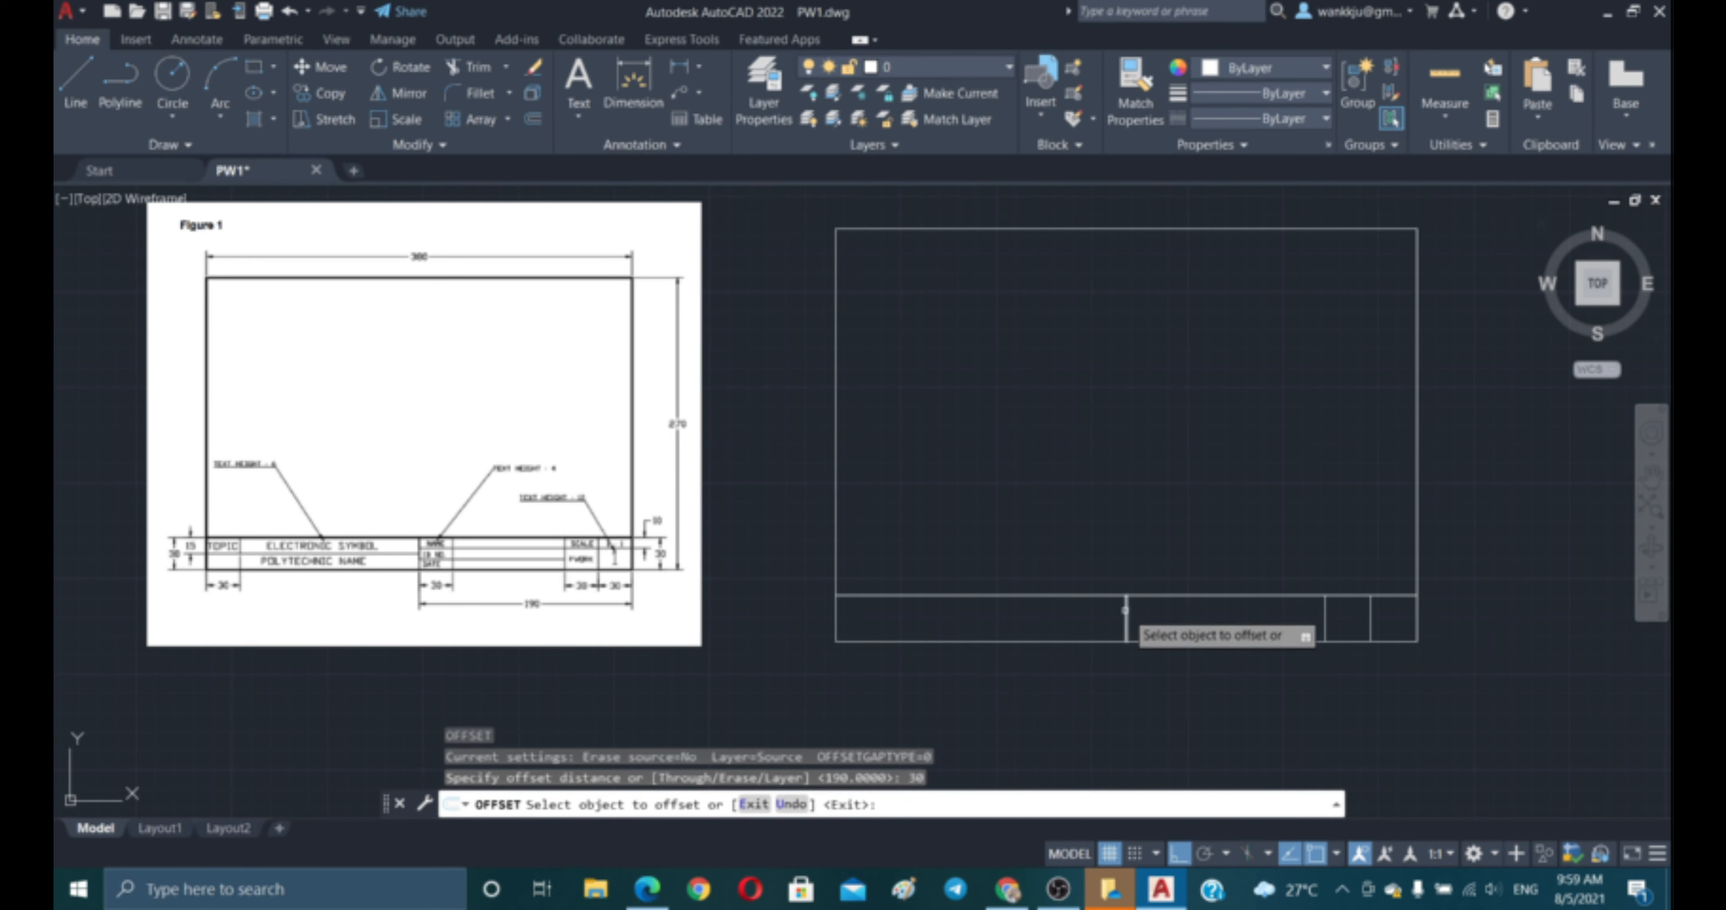
click(1126, 616)
click(1157, 613)
key(Escape)
key(Escape)
key(Escape)
key(Escape)
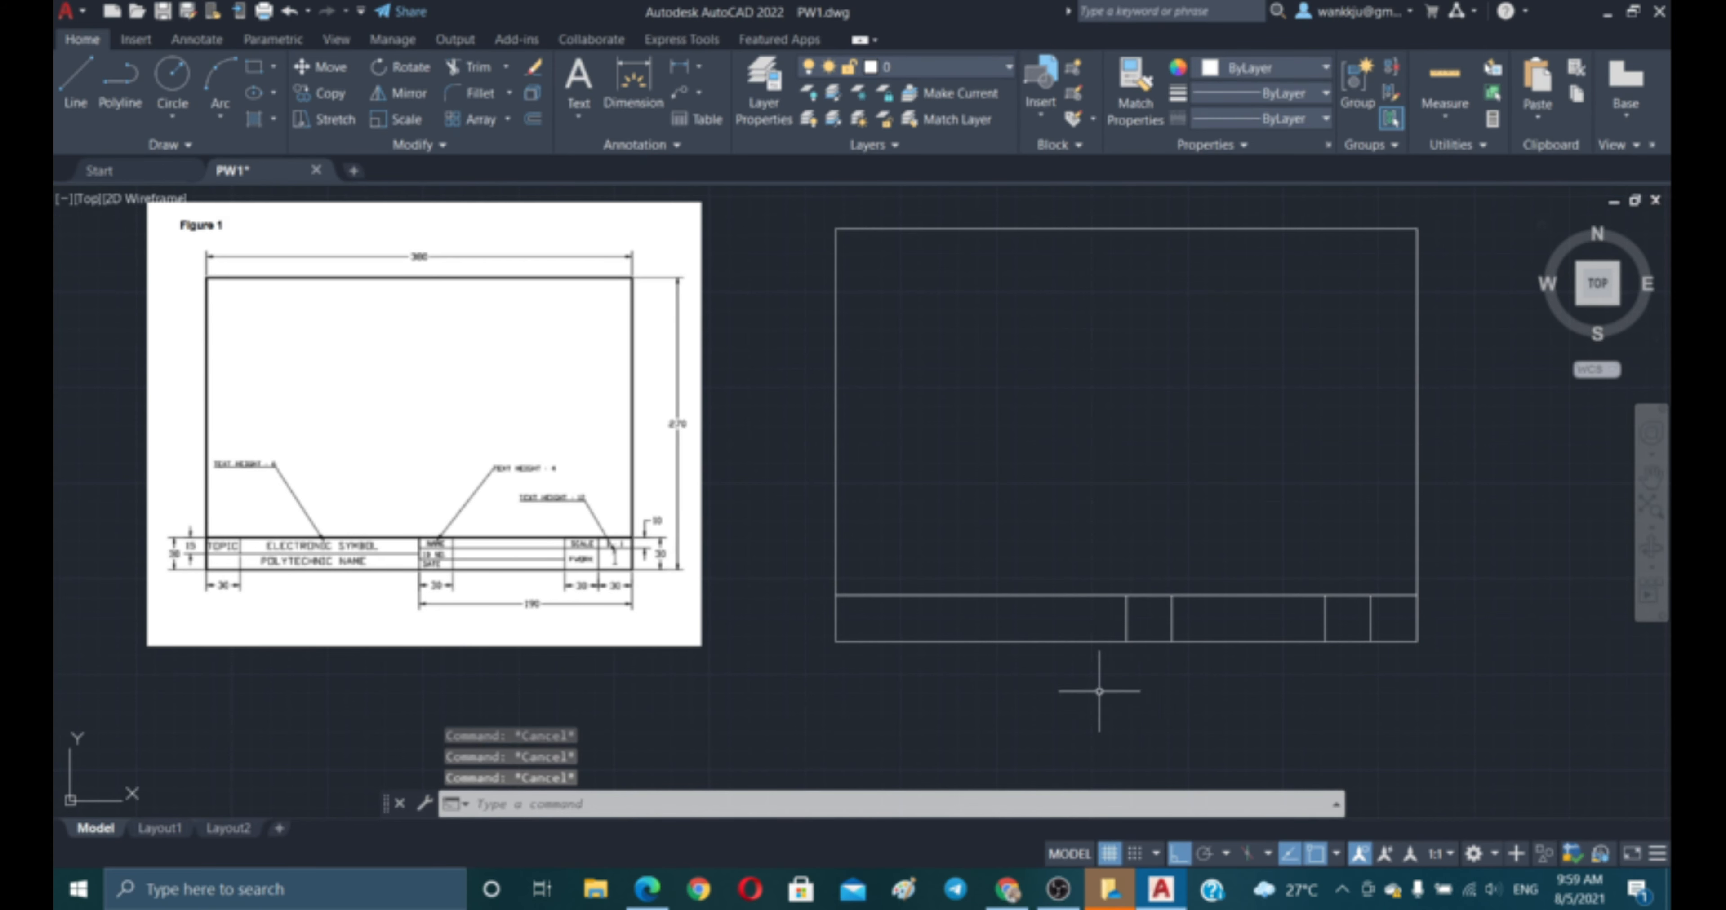
- Offset the frame's left edge 30 units inward to create the topic column line
text(o)
key(Return)
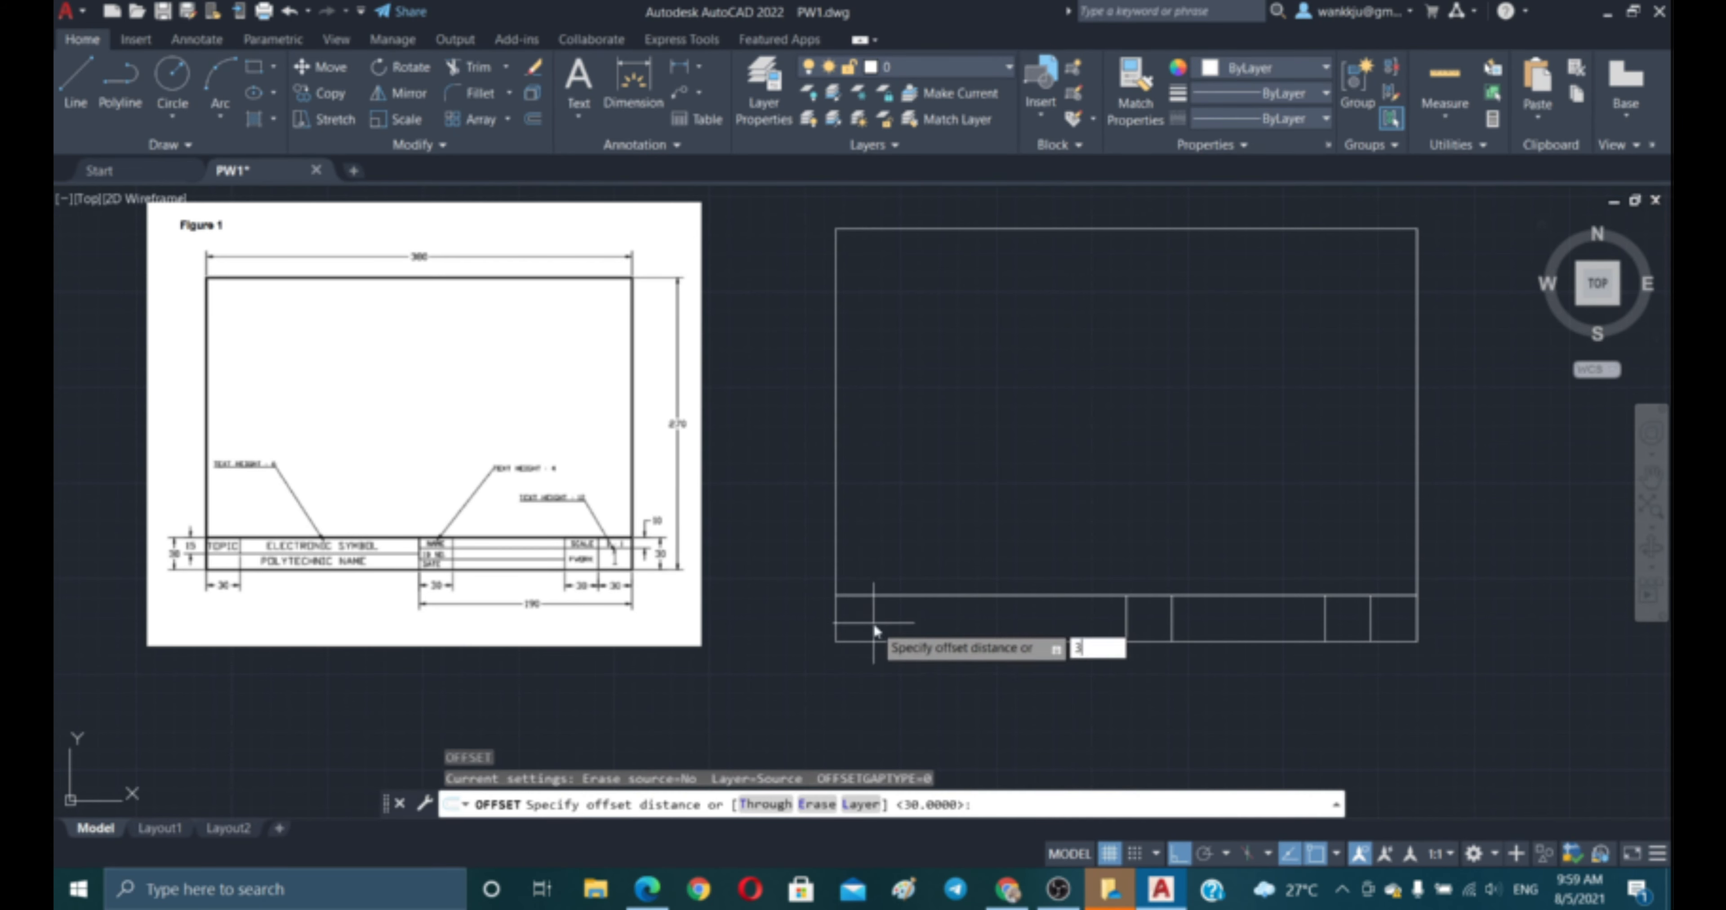
text(30)
key(Return)
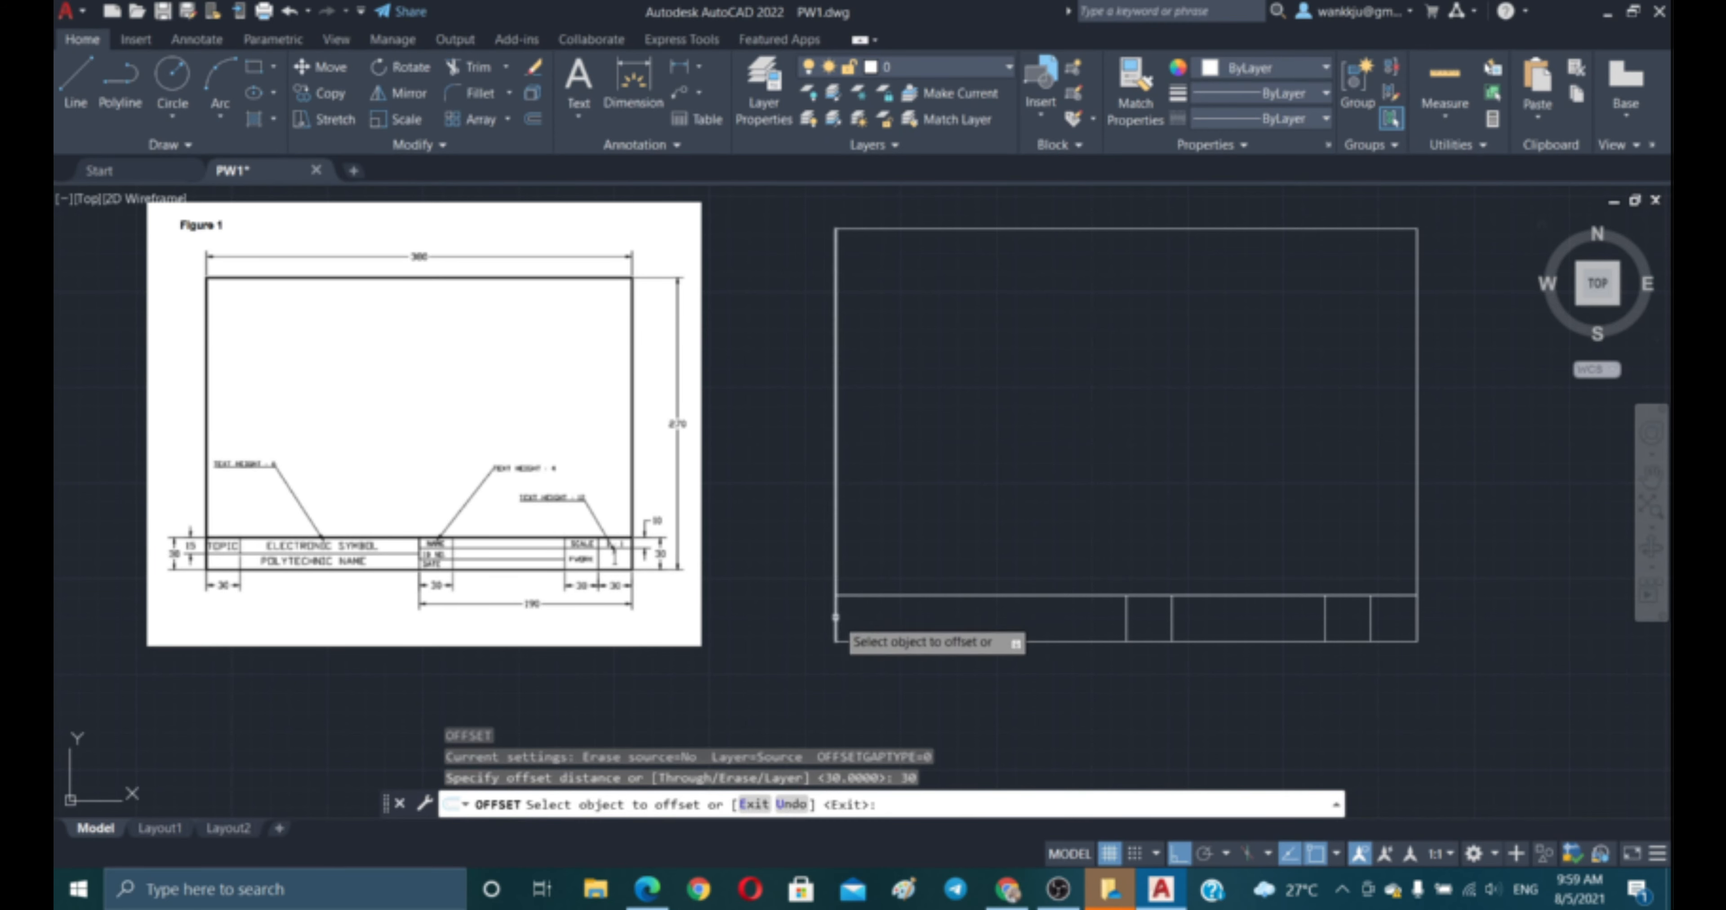
click(835, 617)
click(899, 618)
key(Escape)
key(Escape)
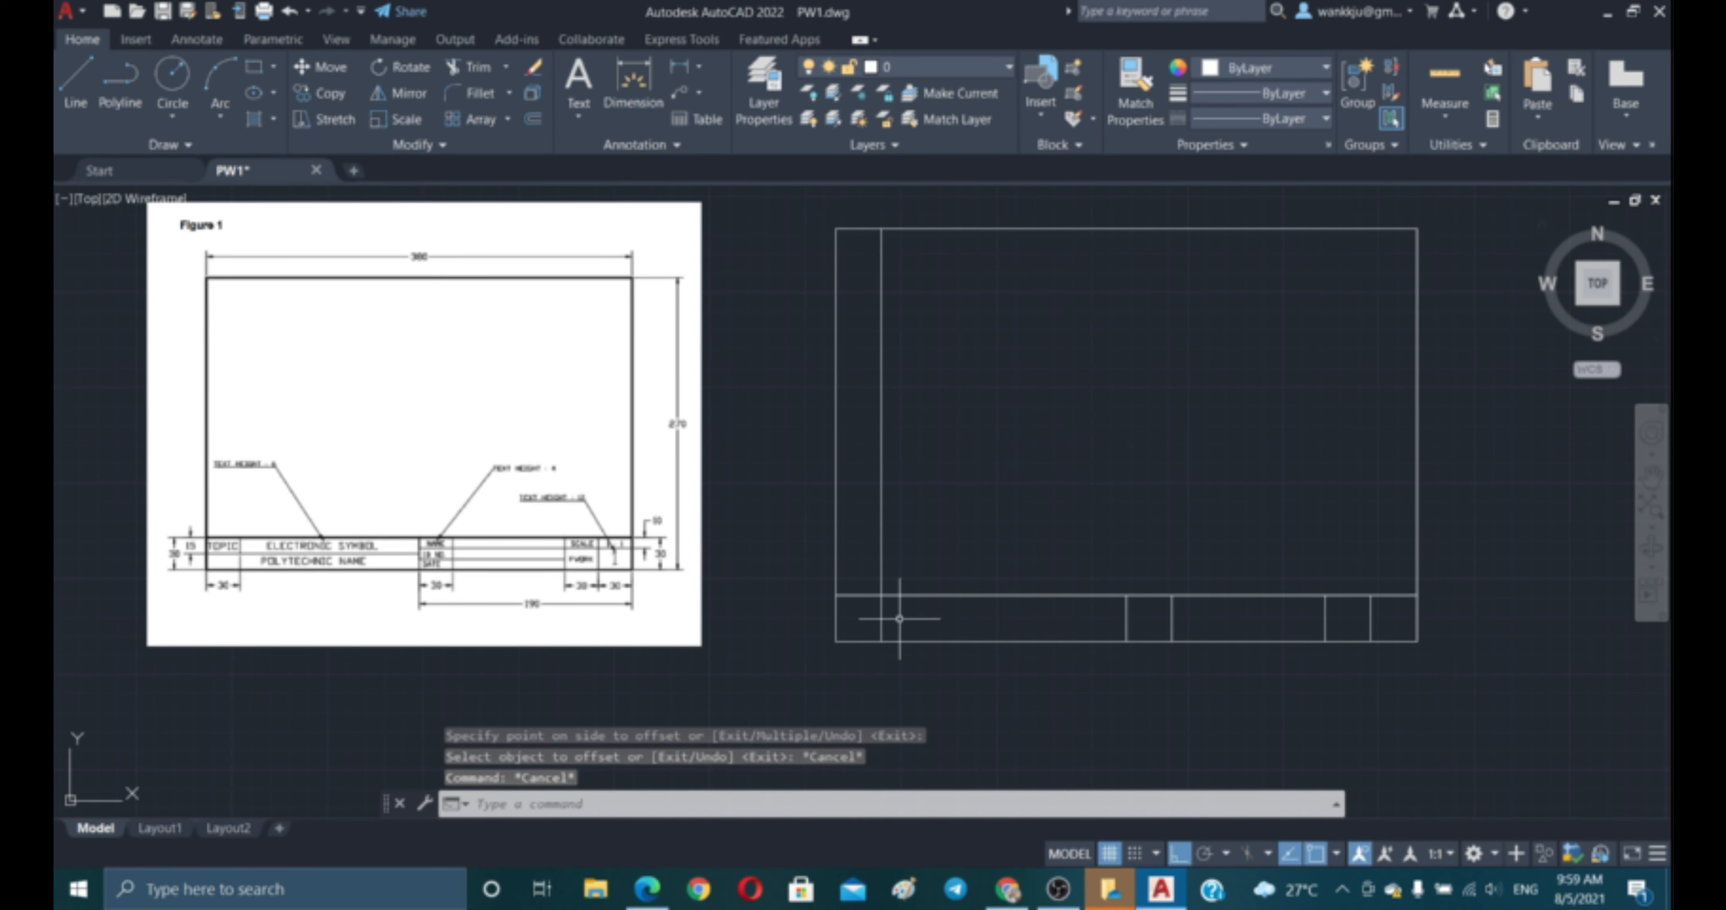
- Trim away the part of the topic column line that extends above the title block's top line
text(r)
key(Return)
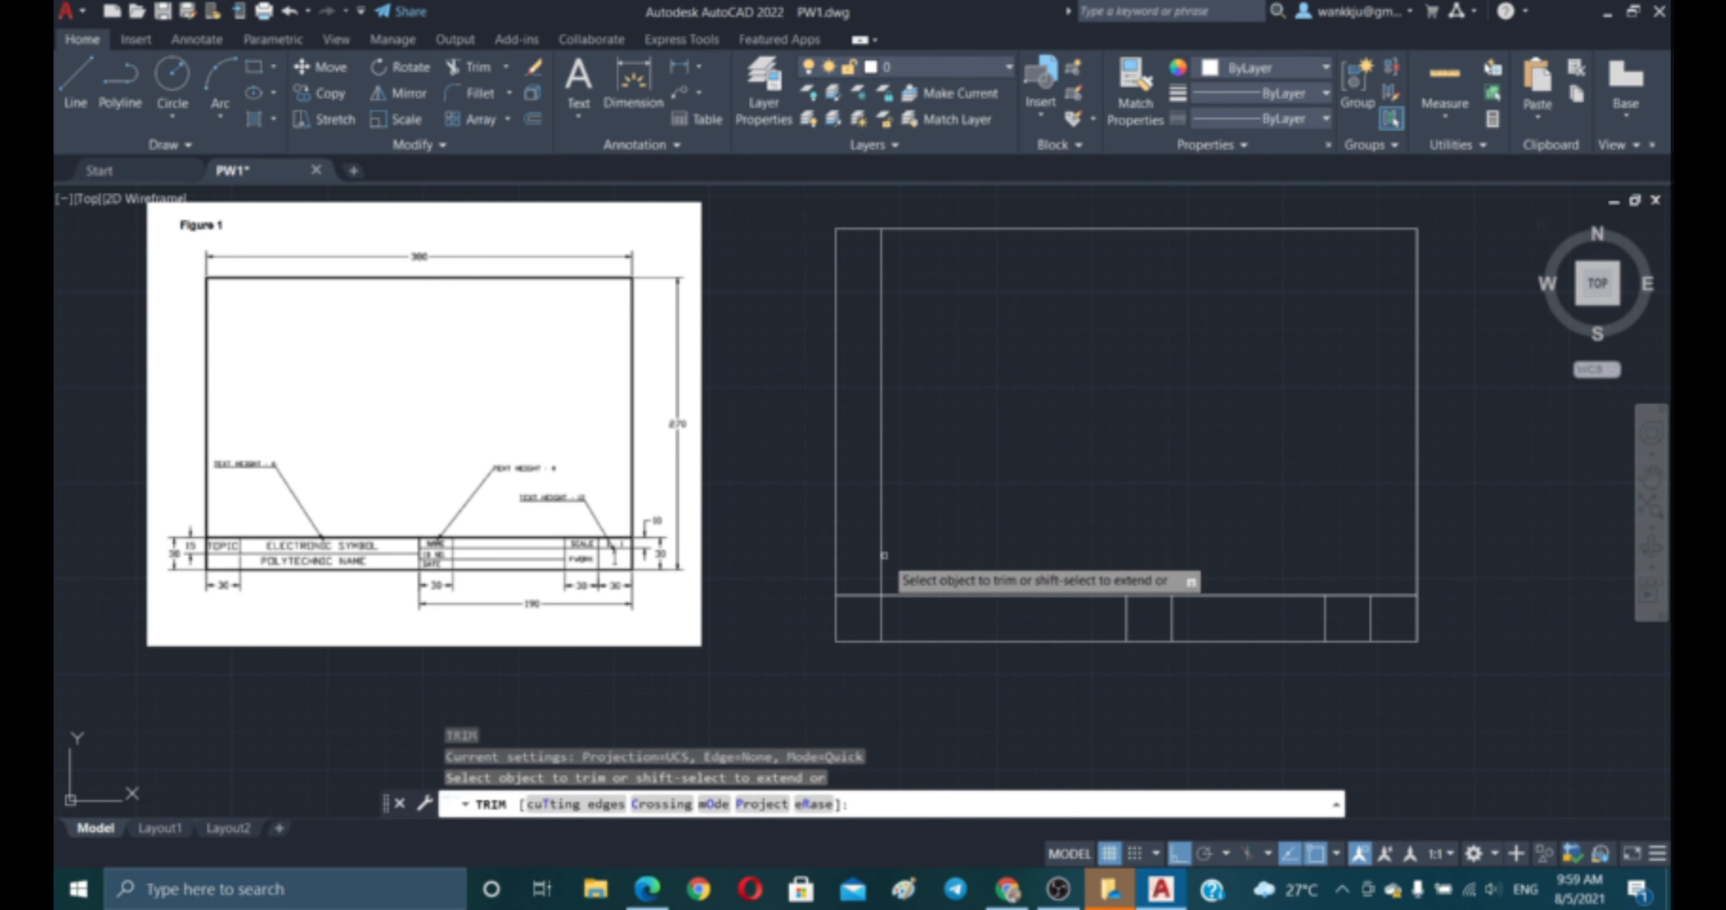
key(Escape)
key(Escape)
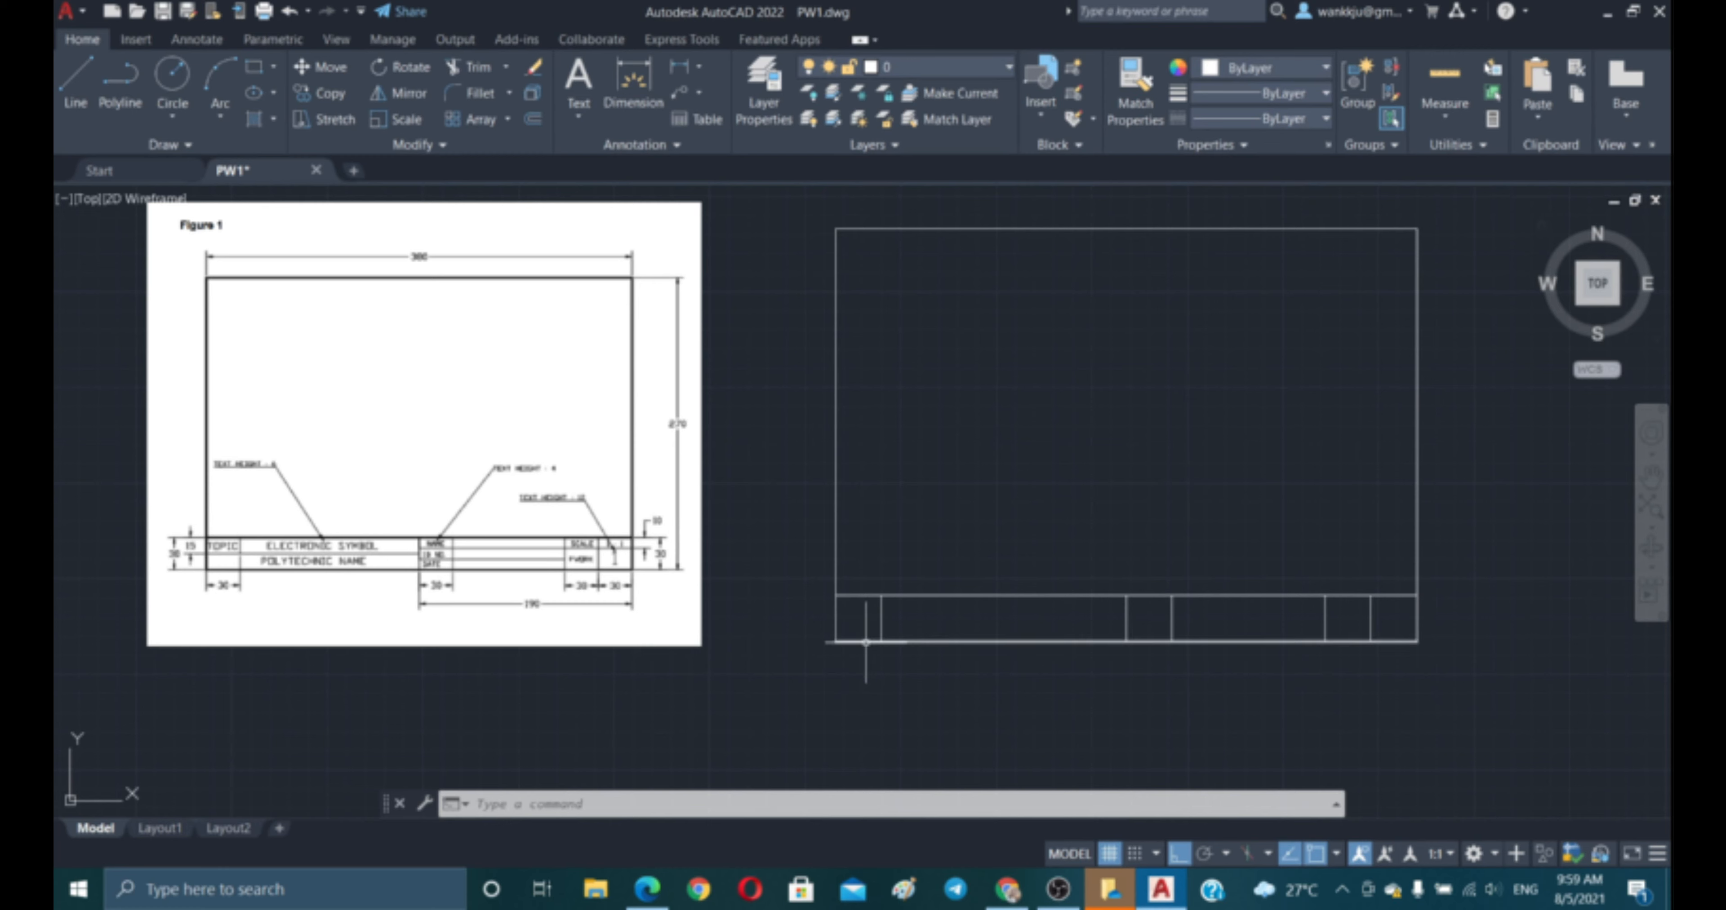
key(Escape)
key(Escape)
- Offset the frame's bottom edge 15 units upward to split the title block into two rows
text(o)
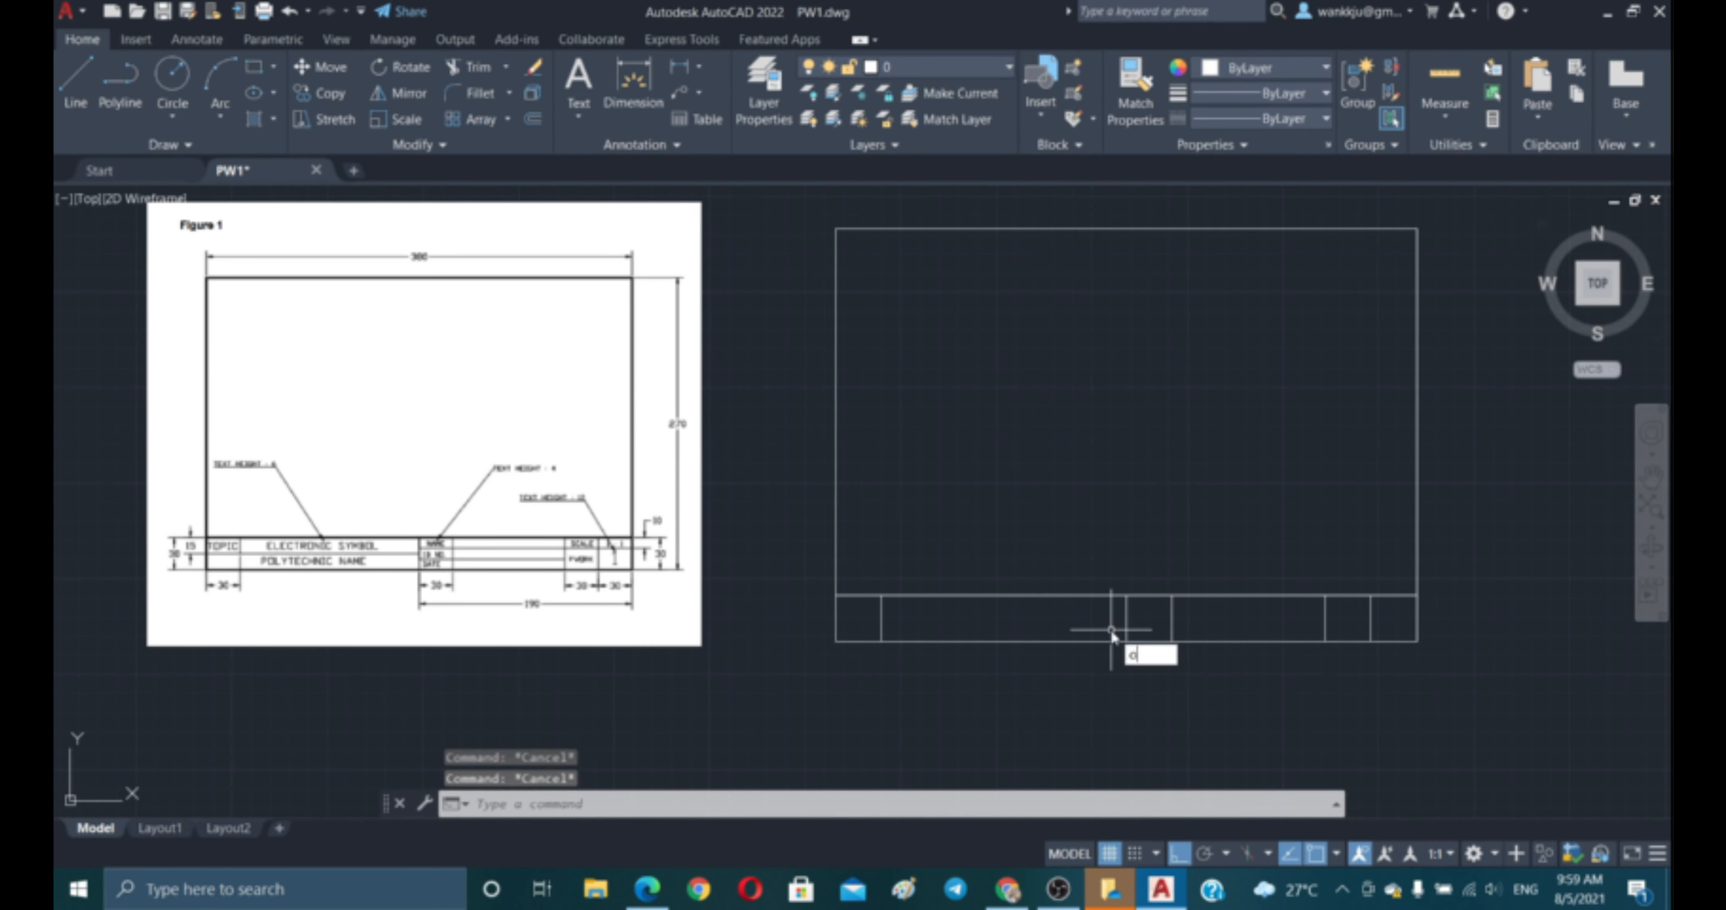
key(Return)
text(1)
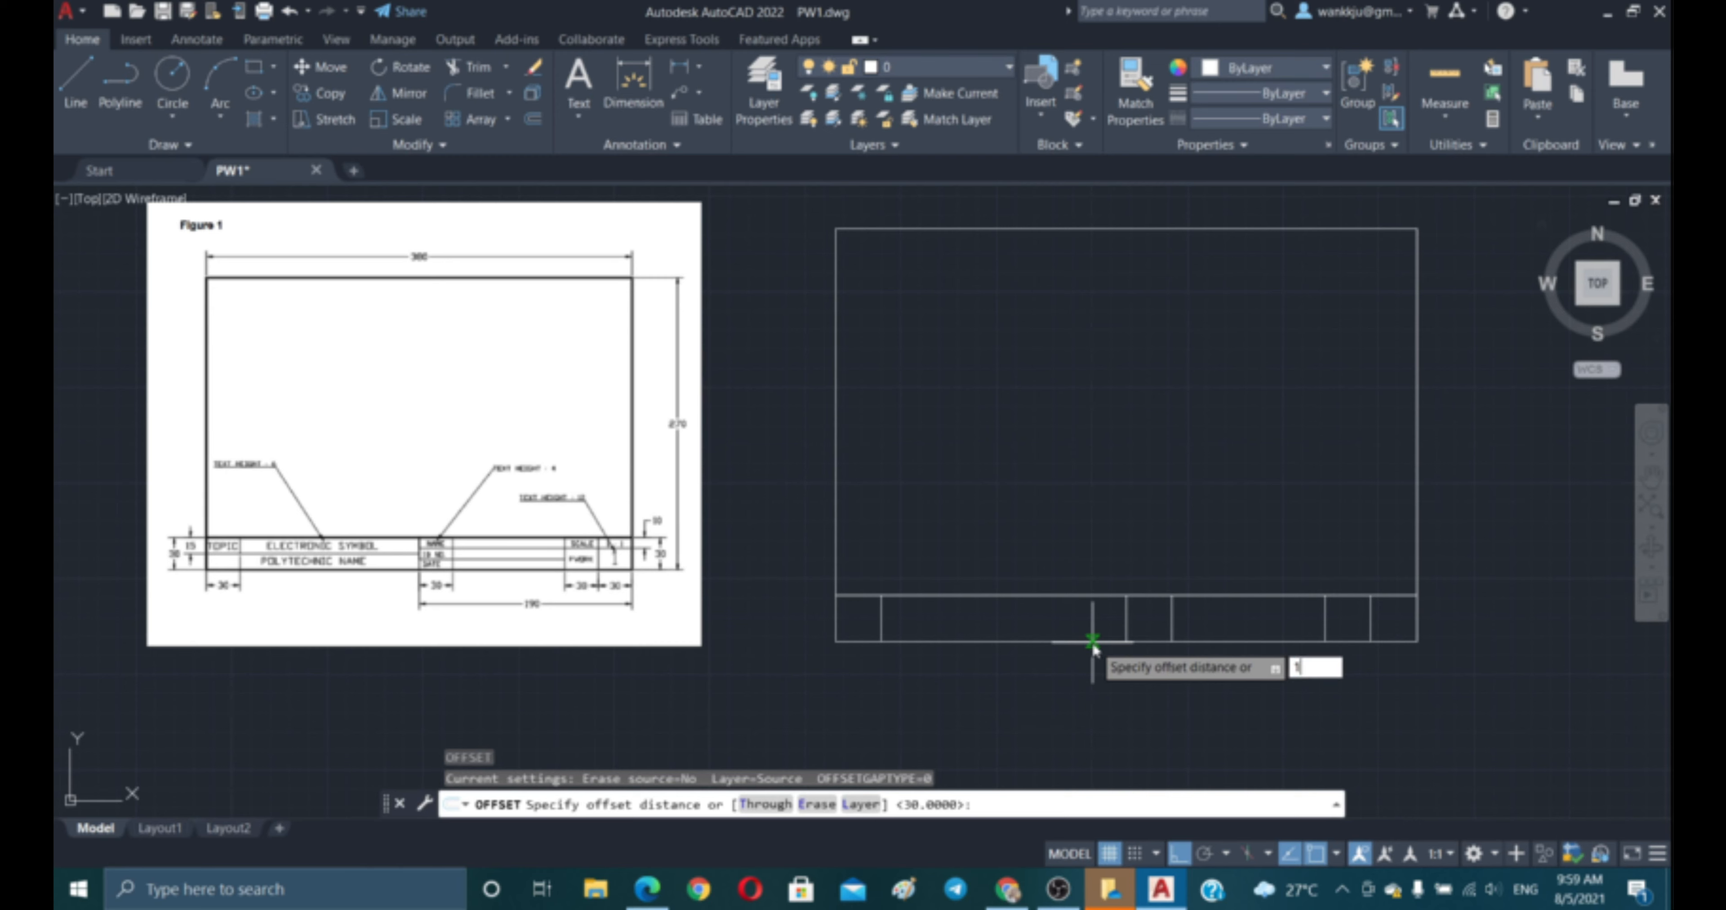
text(5)
key(Return)
click(1092, 642)
click(1090, 634)
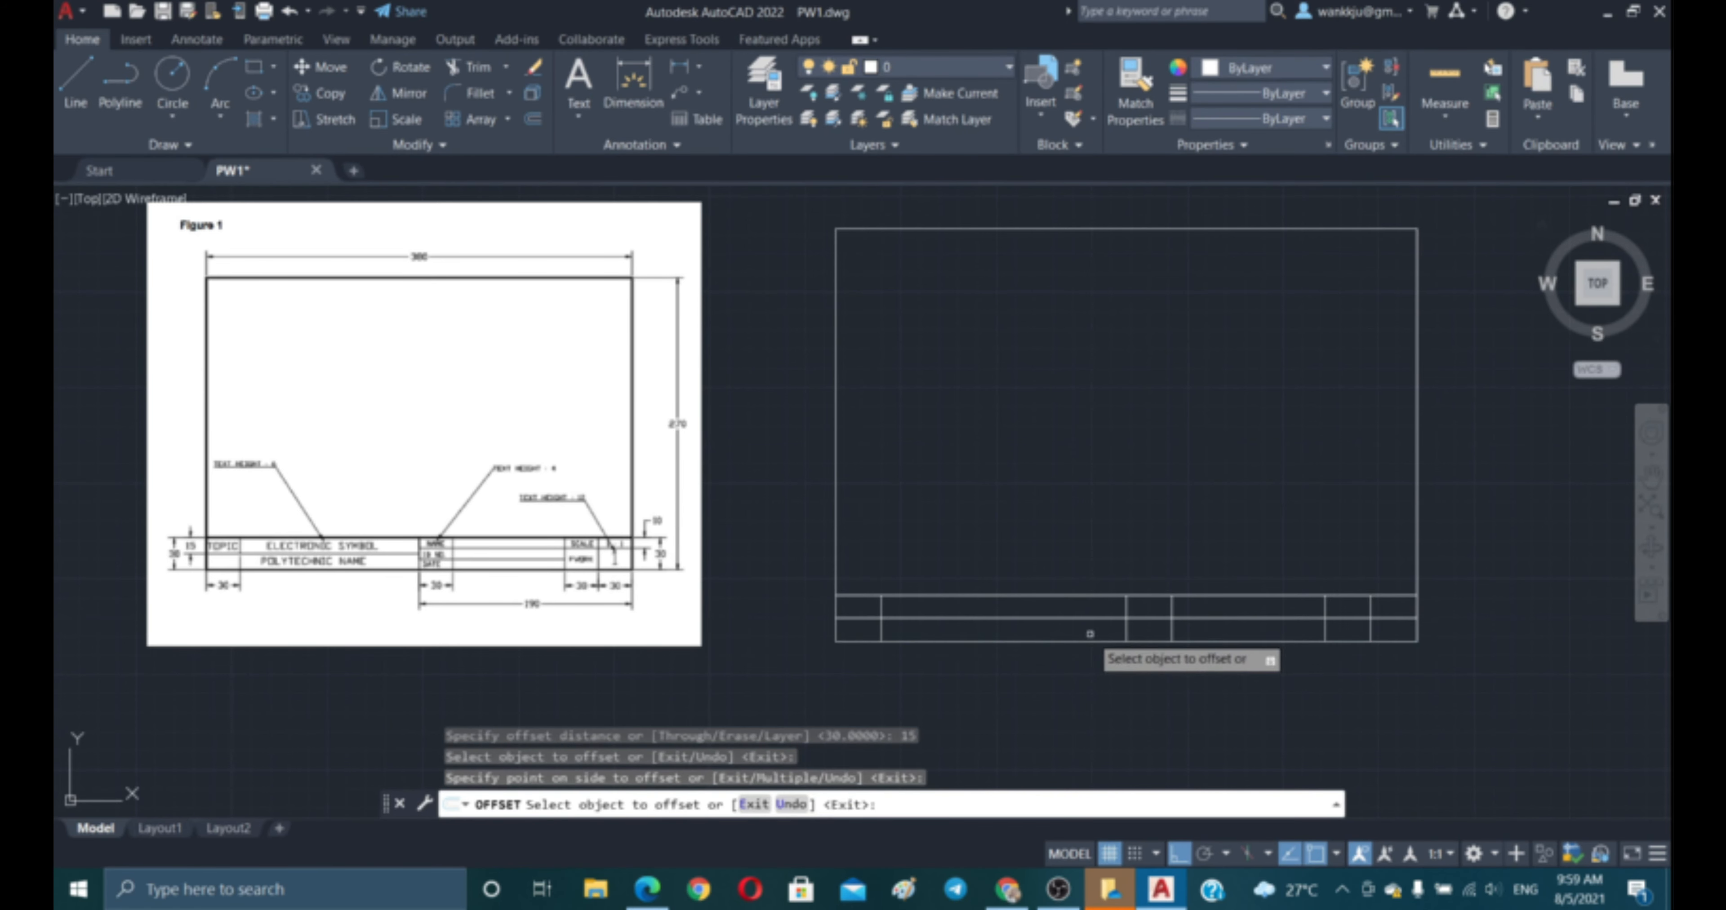
key(Escape)
key(Escape)
- Trim away all segments of the 15-unit row line to the right of the title block's middle divider
text(tr)
key(Return)
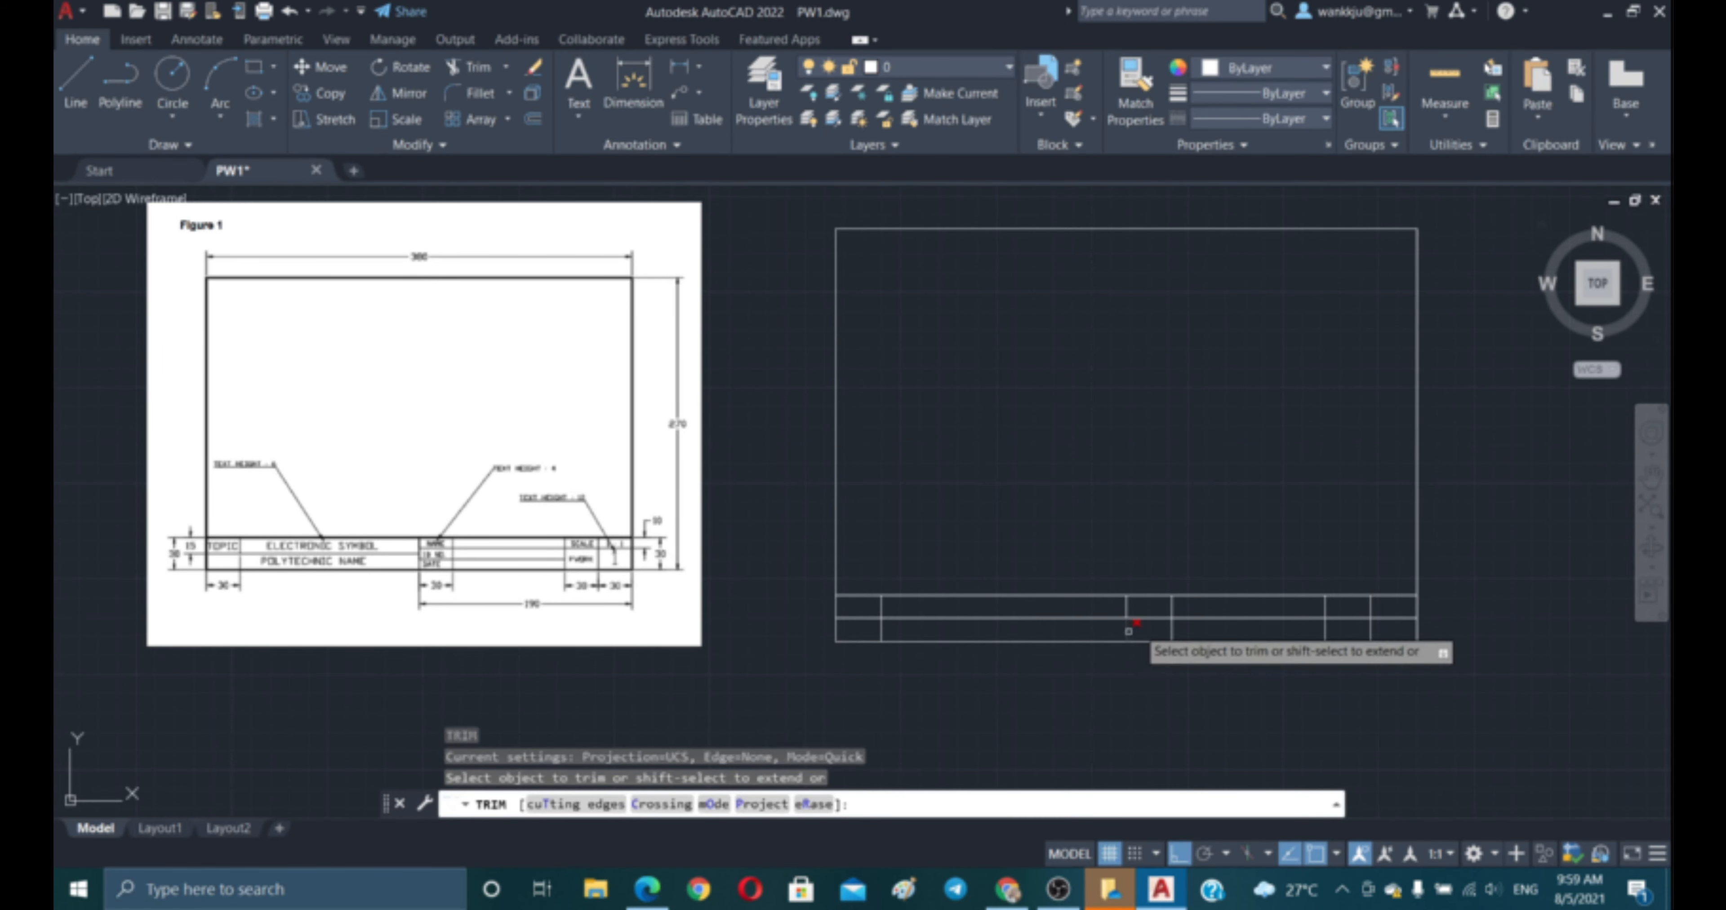
click(1154, 619)
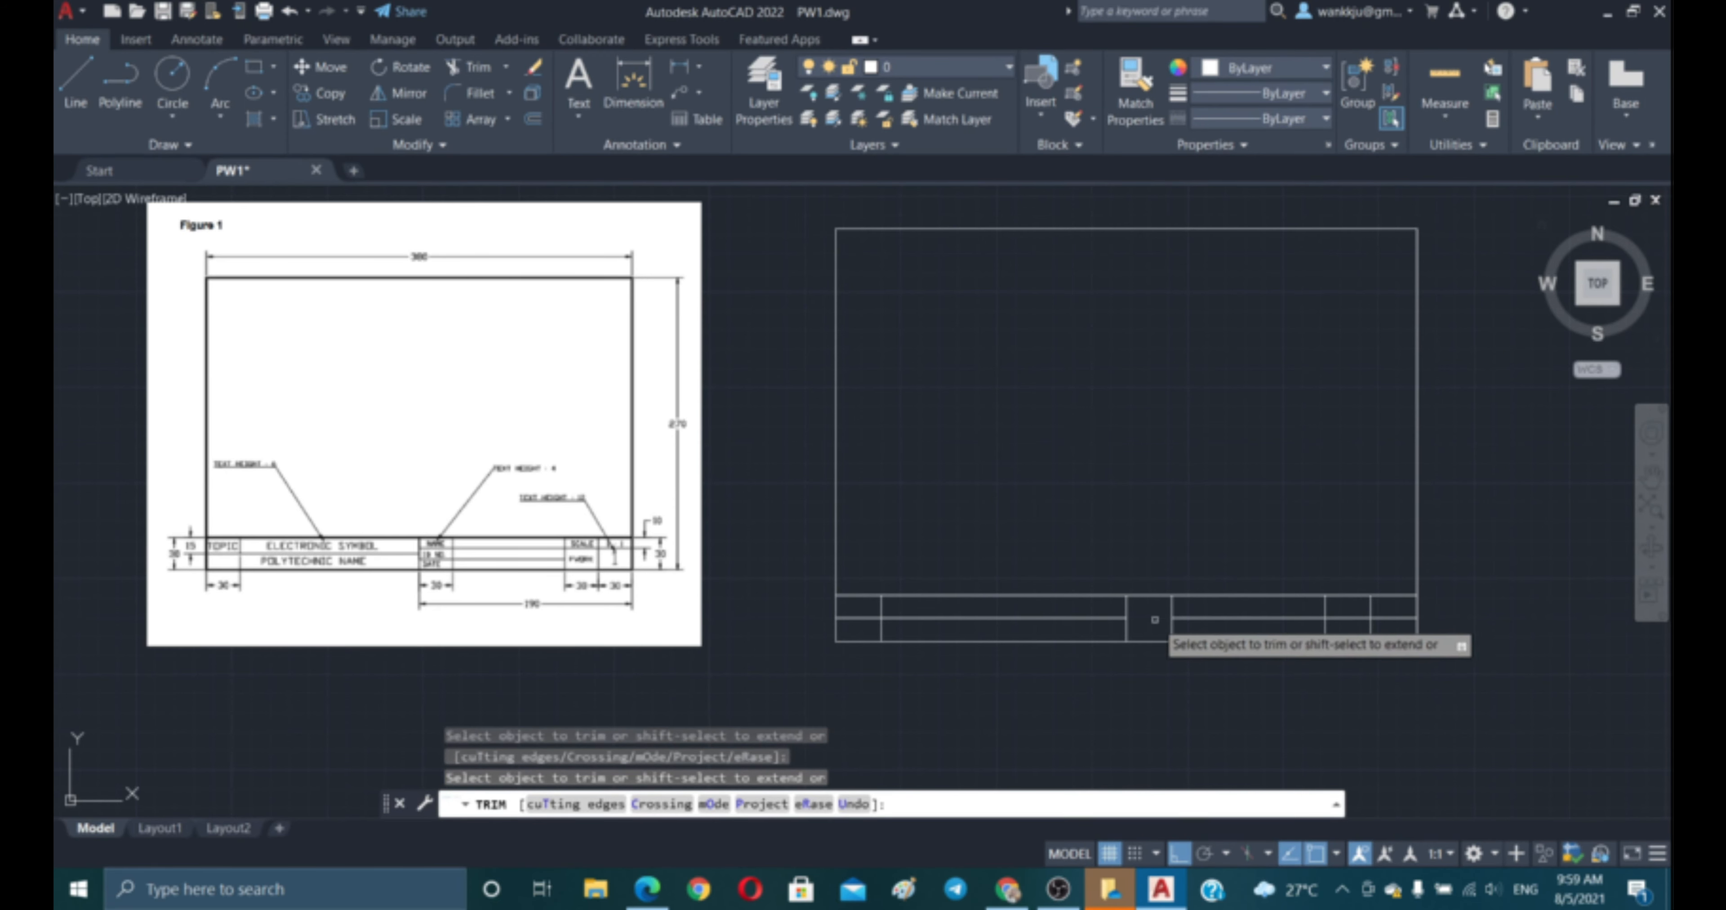
click(1210, 619)
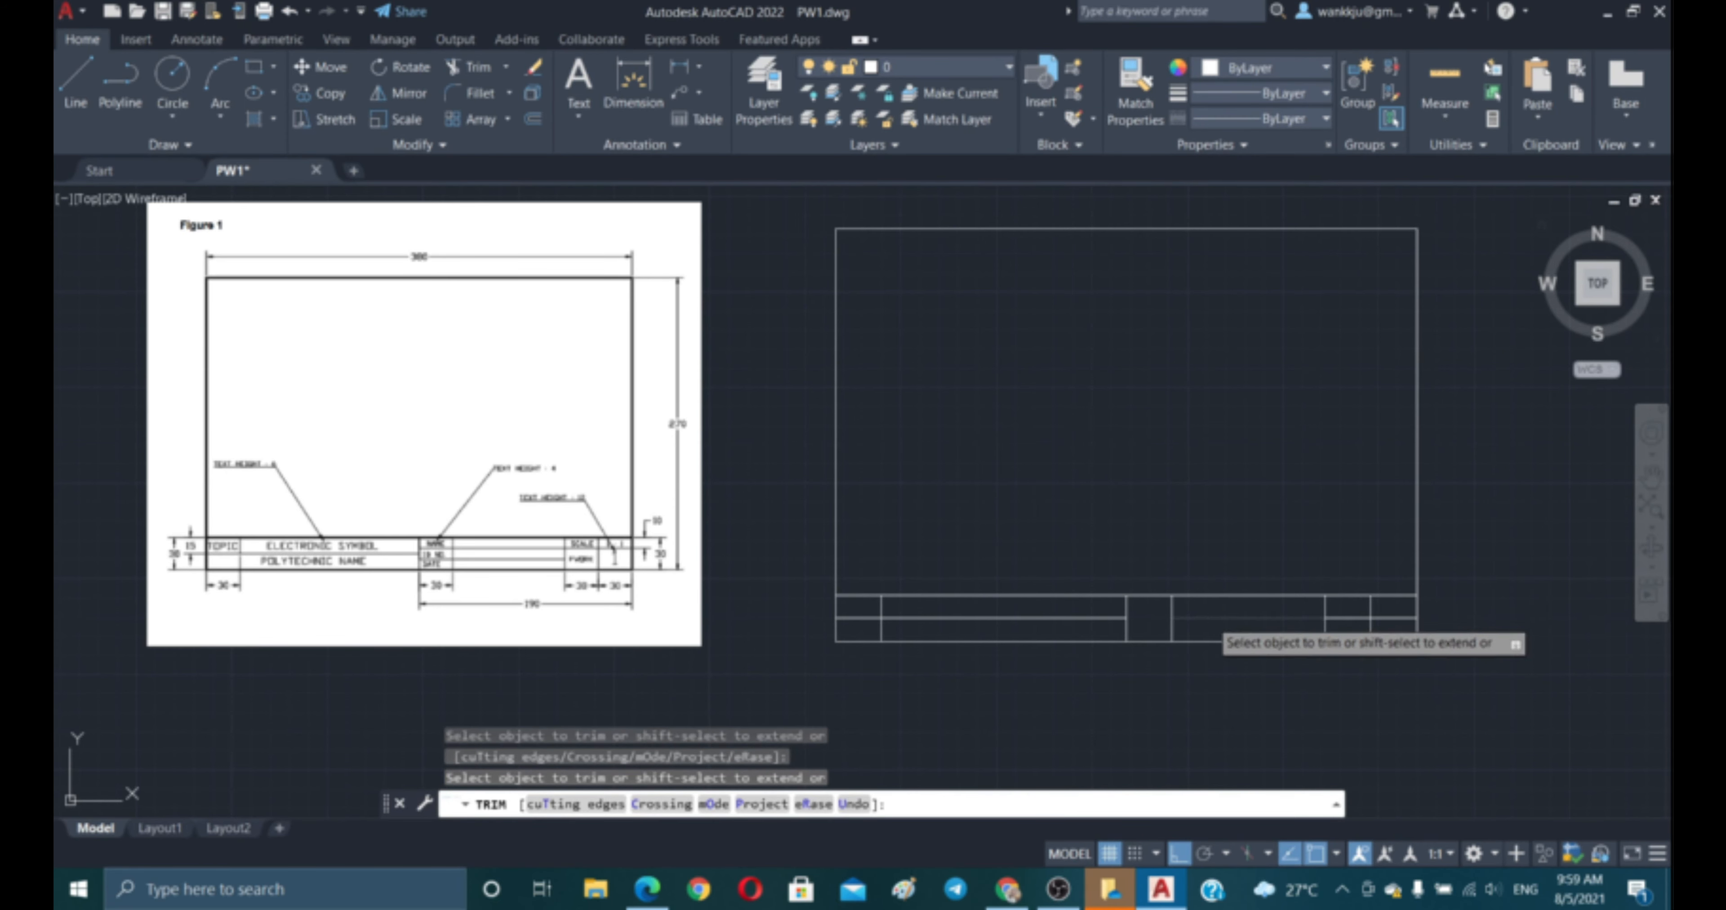
click(1348, 618)
click(1394, 619)
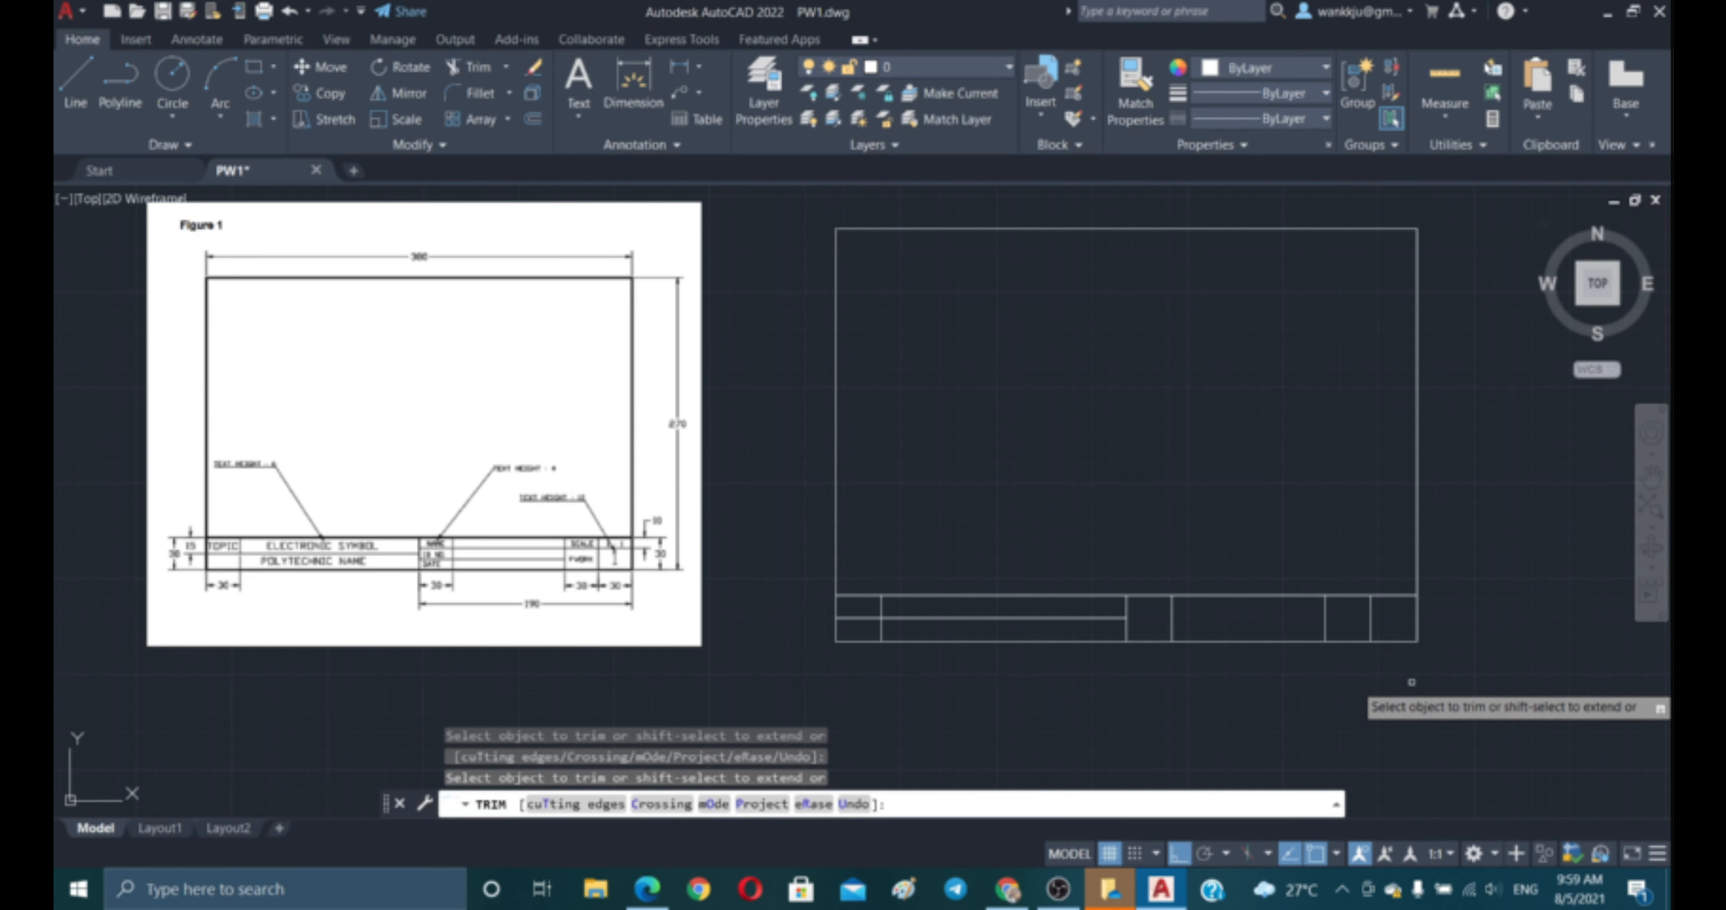
key(Escape)
key(Escape)
key(Escape)
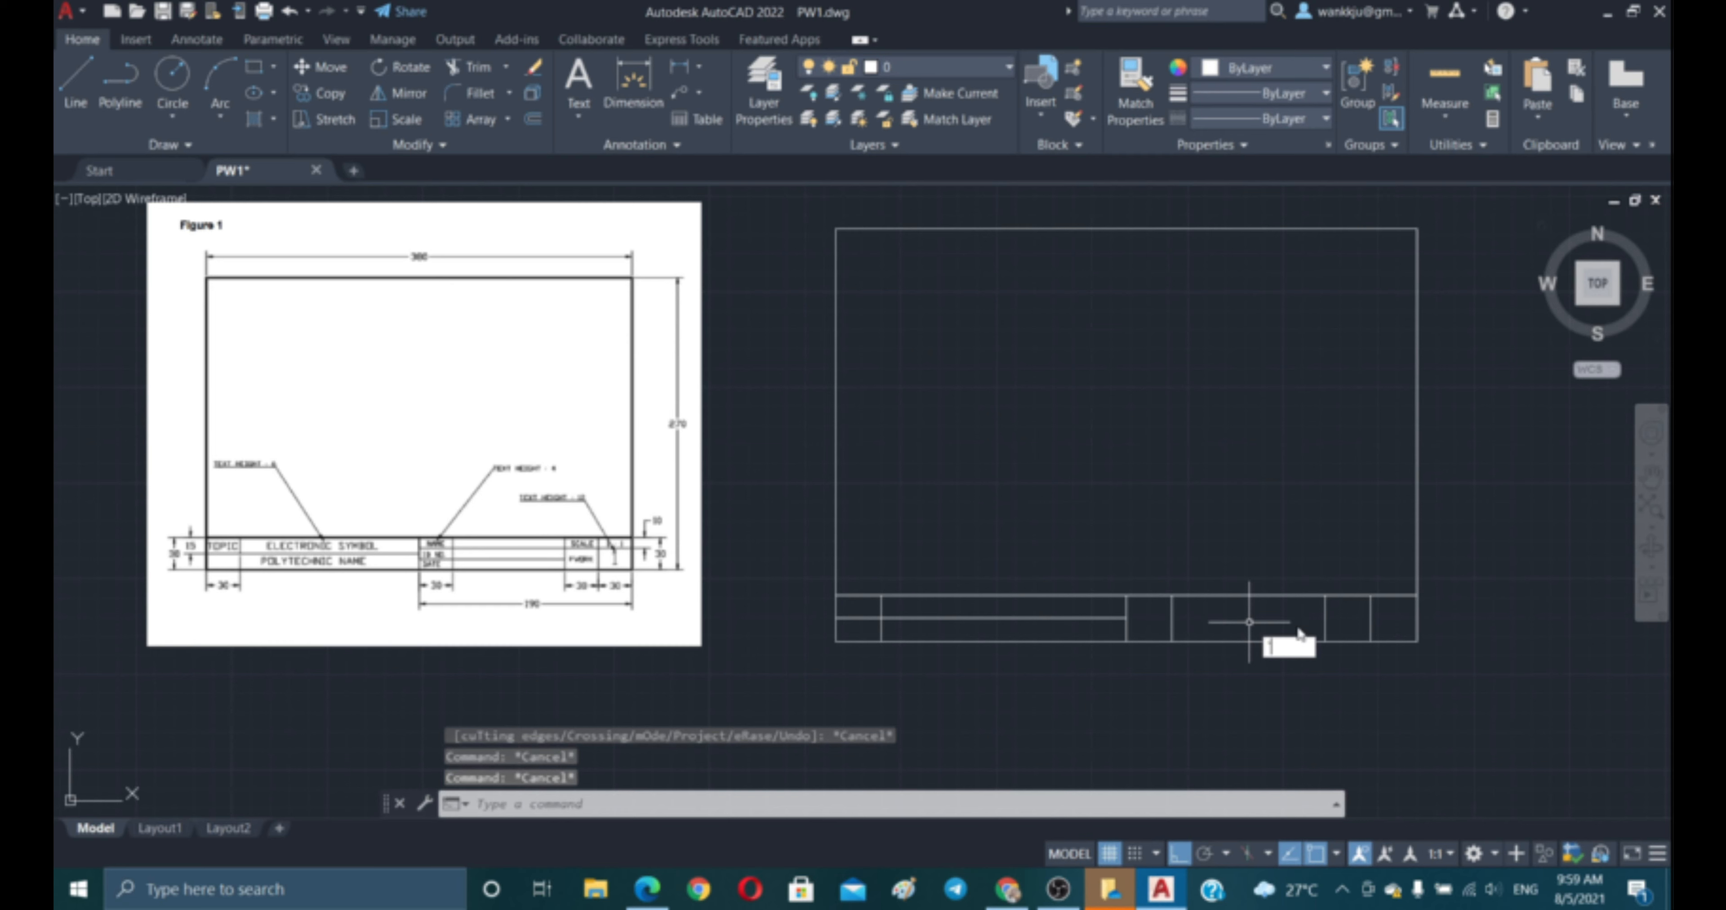
key(Escape)
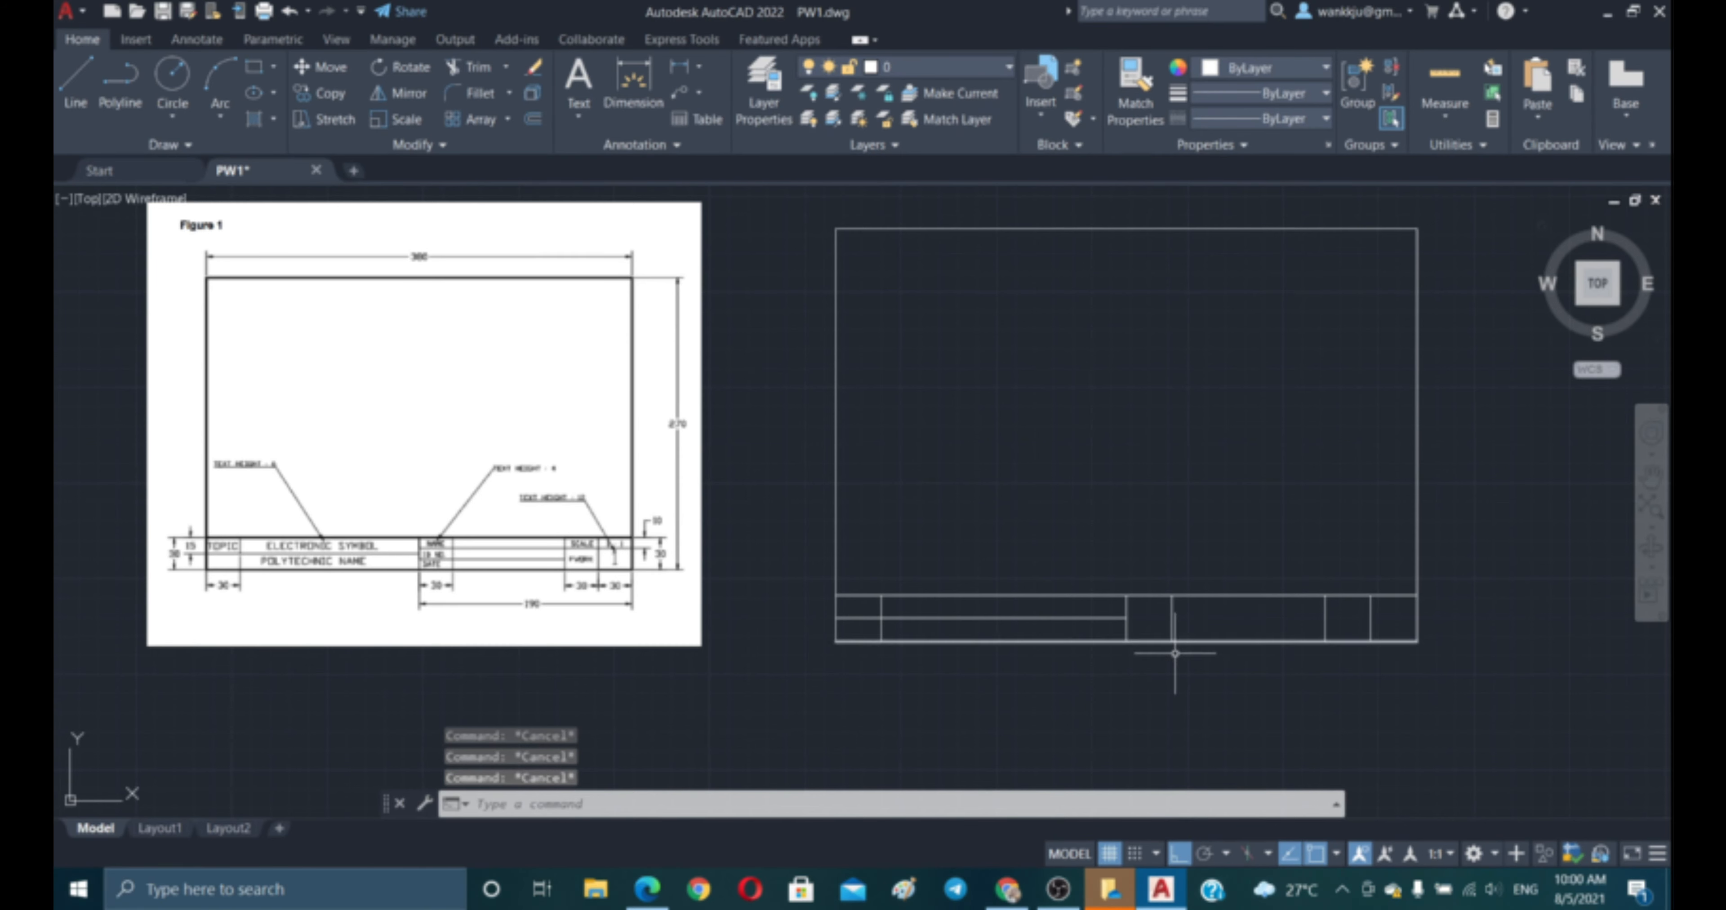
- Offset the frame's bottom edge 10 units upward, and offset the resulting line another 10 units upward to form three title block rows
text(o)
key(Return)
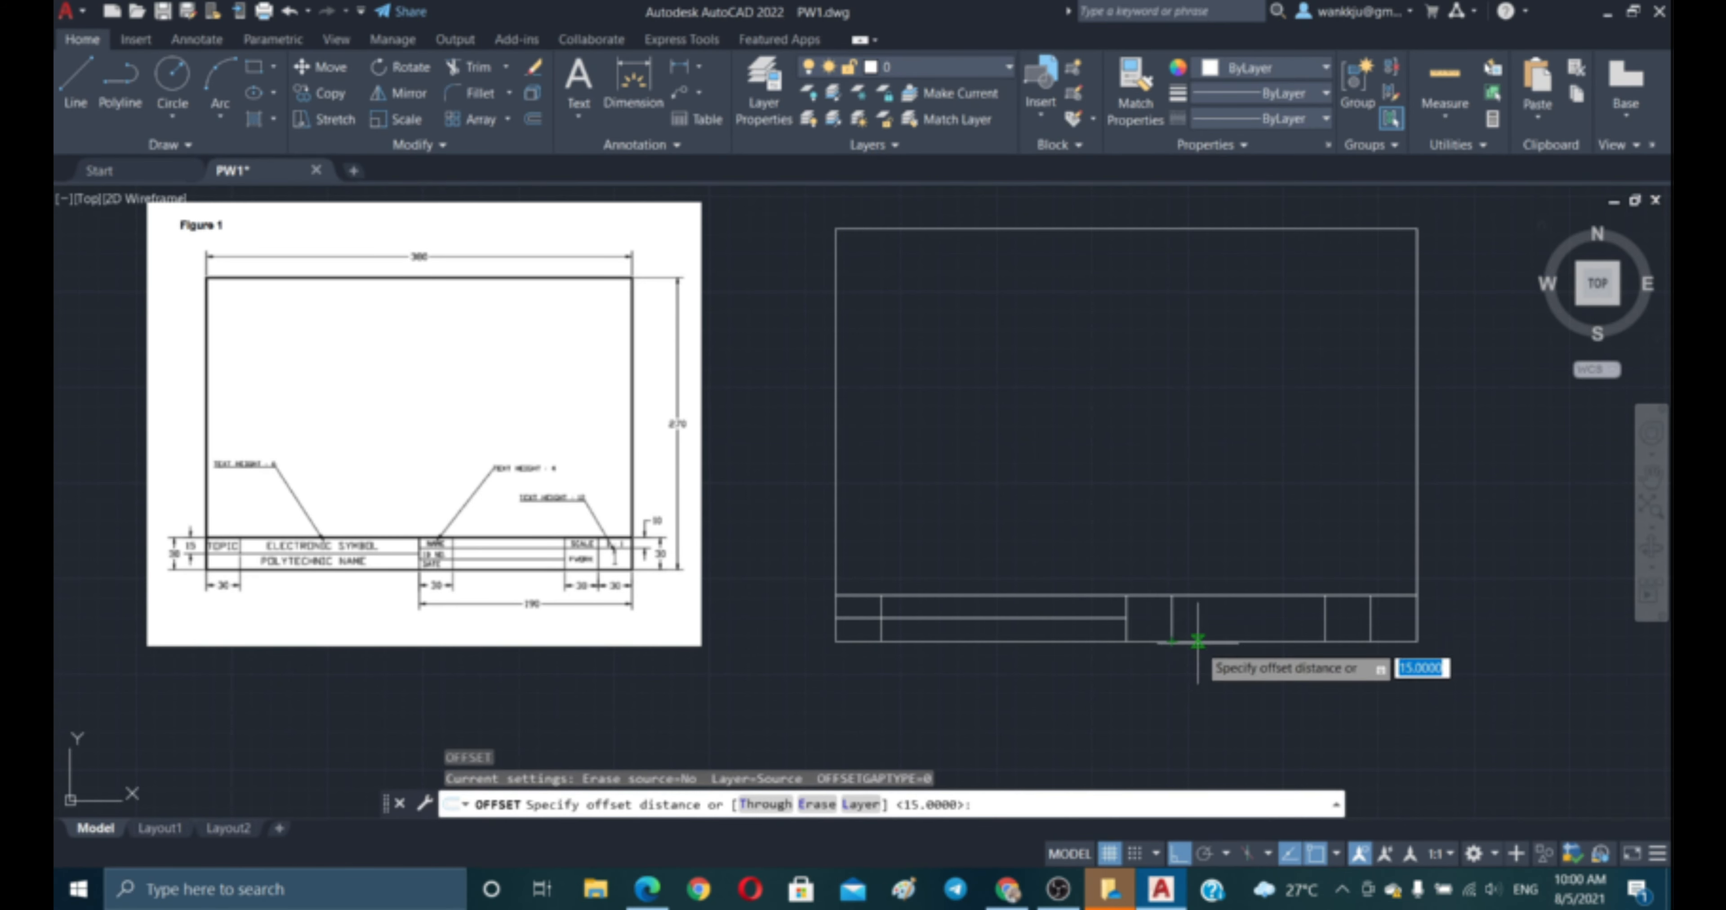
text(10)
key(Return)
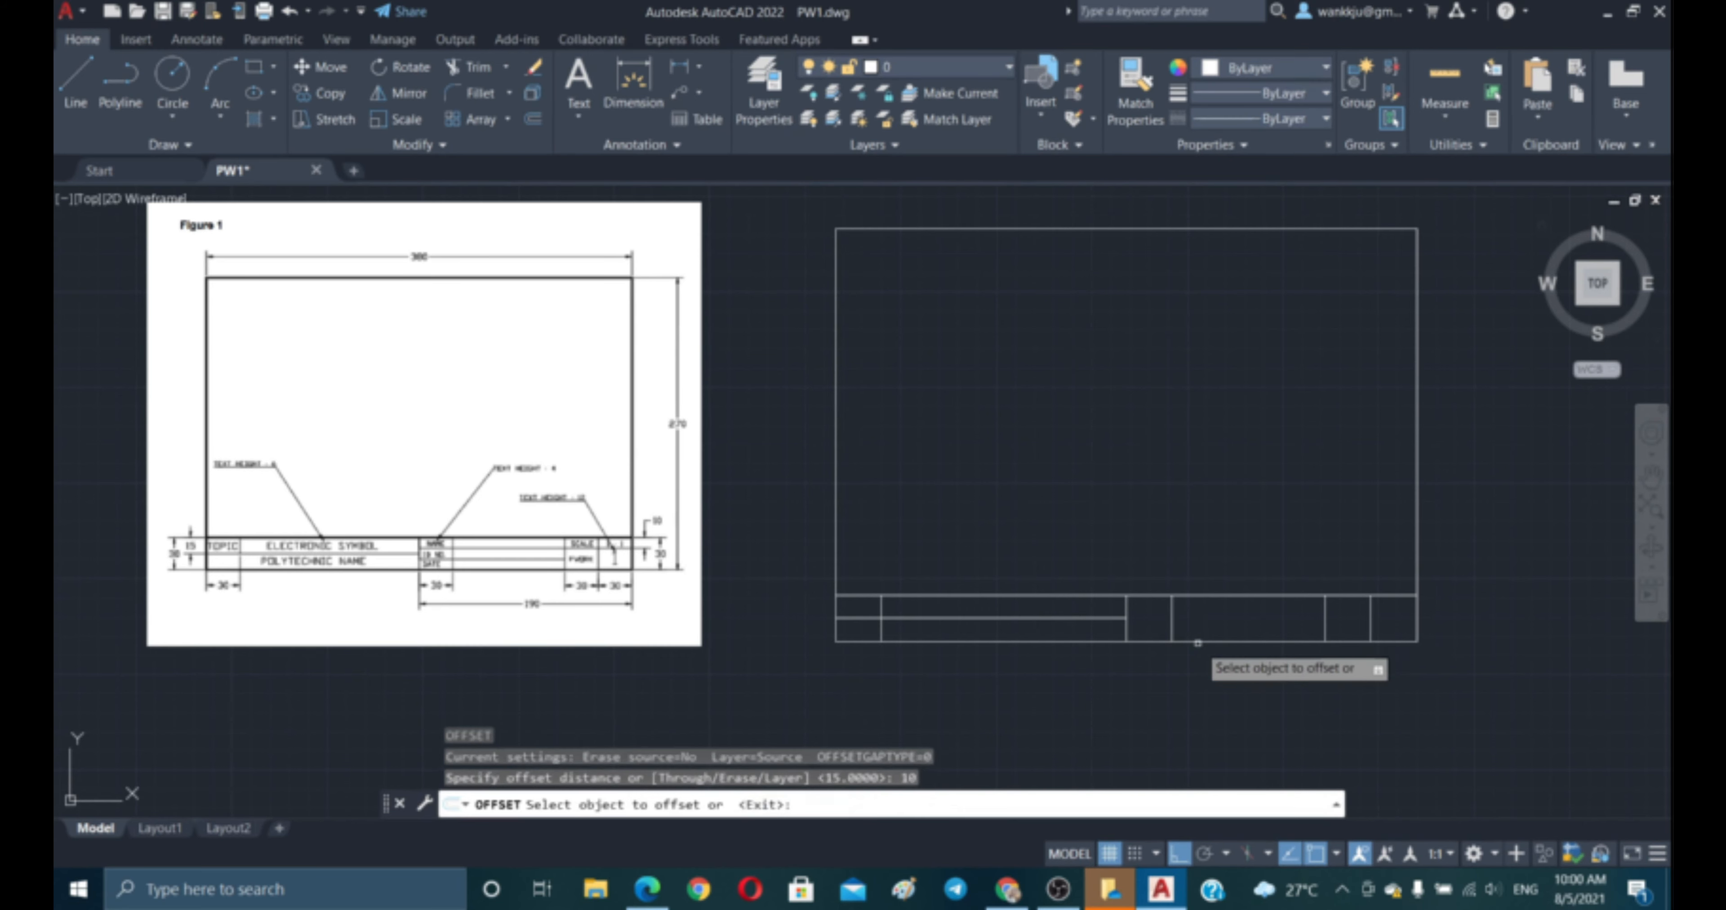
click(1199, 641)
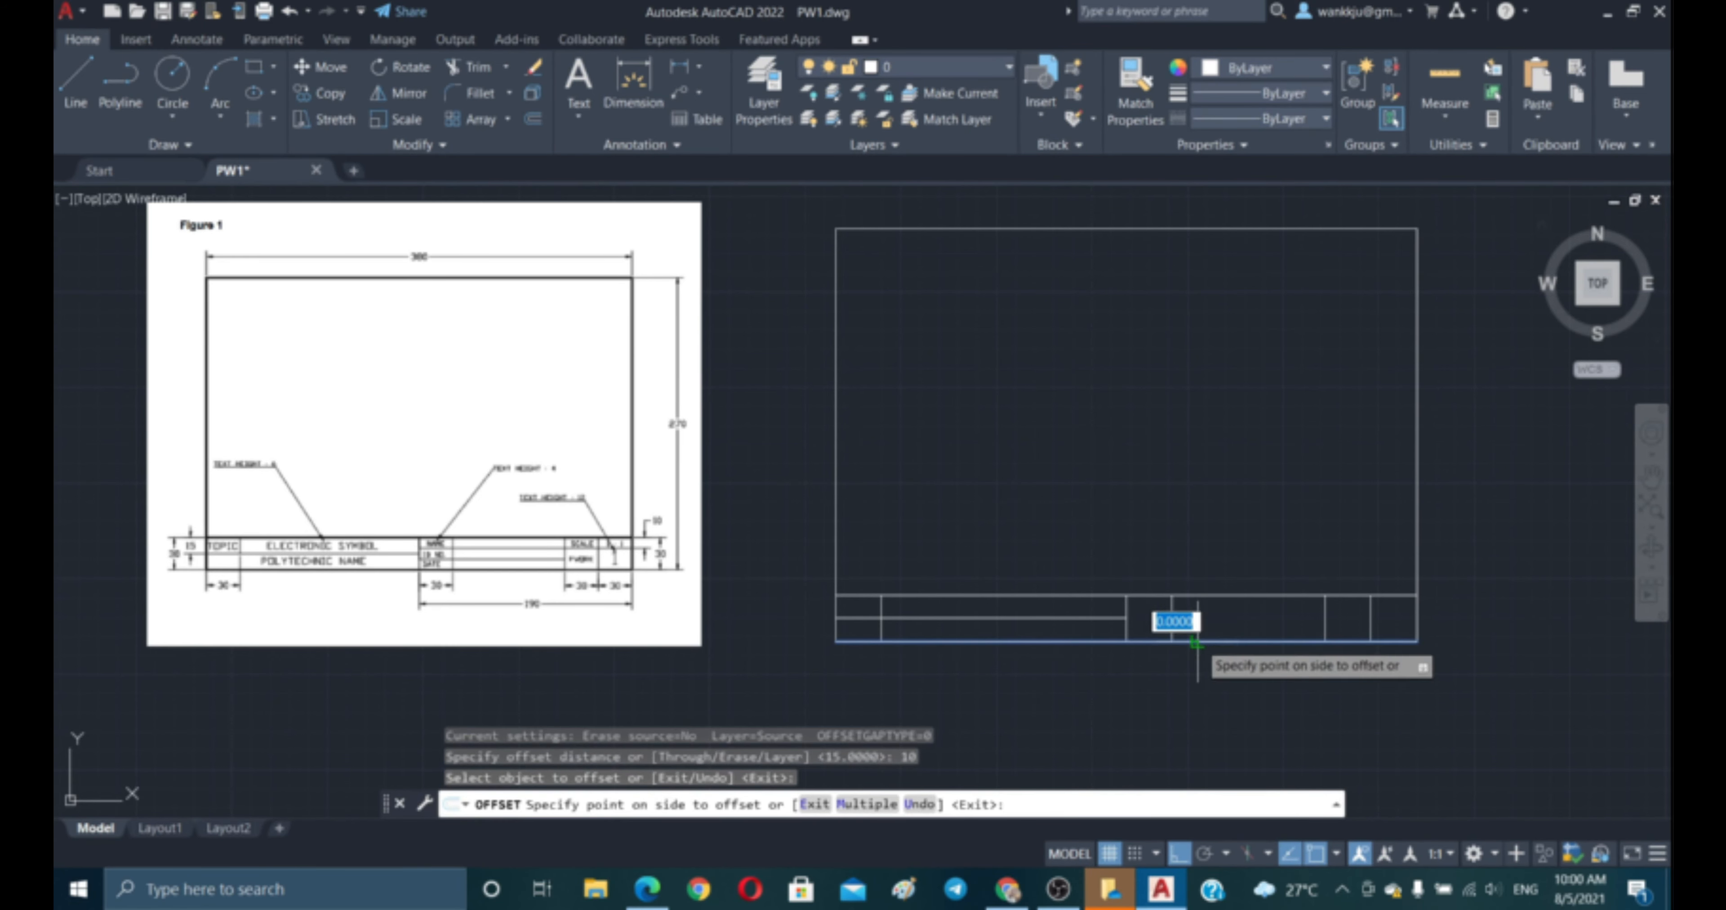
click(1203, 612)
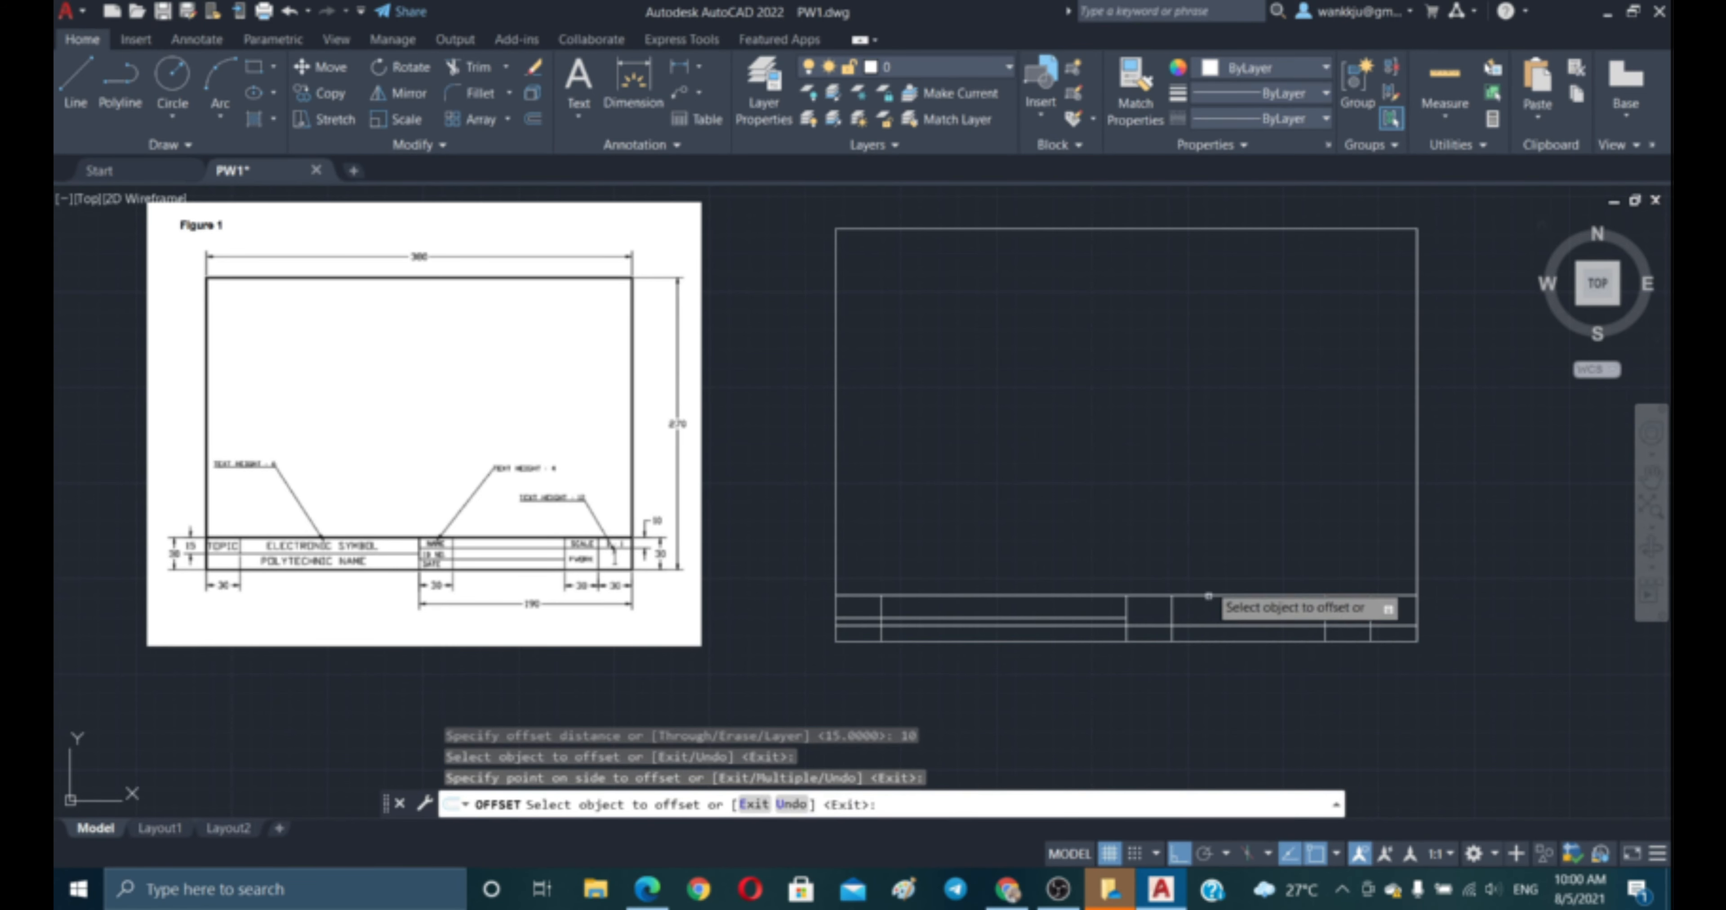
click(1213, 626)
click(1220, 610)
key(Escape)
key(Escape)
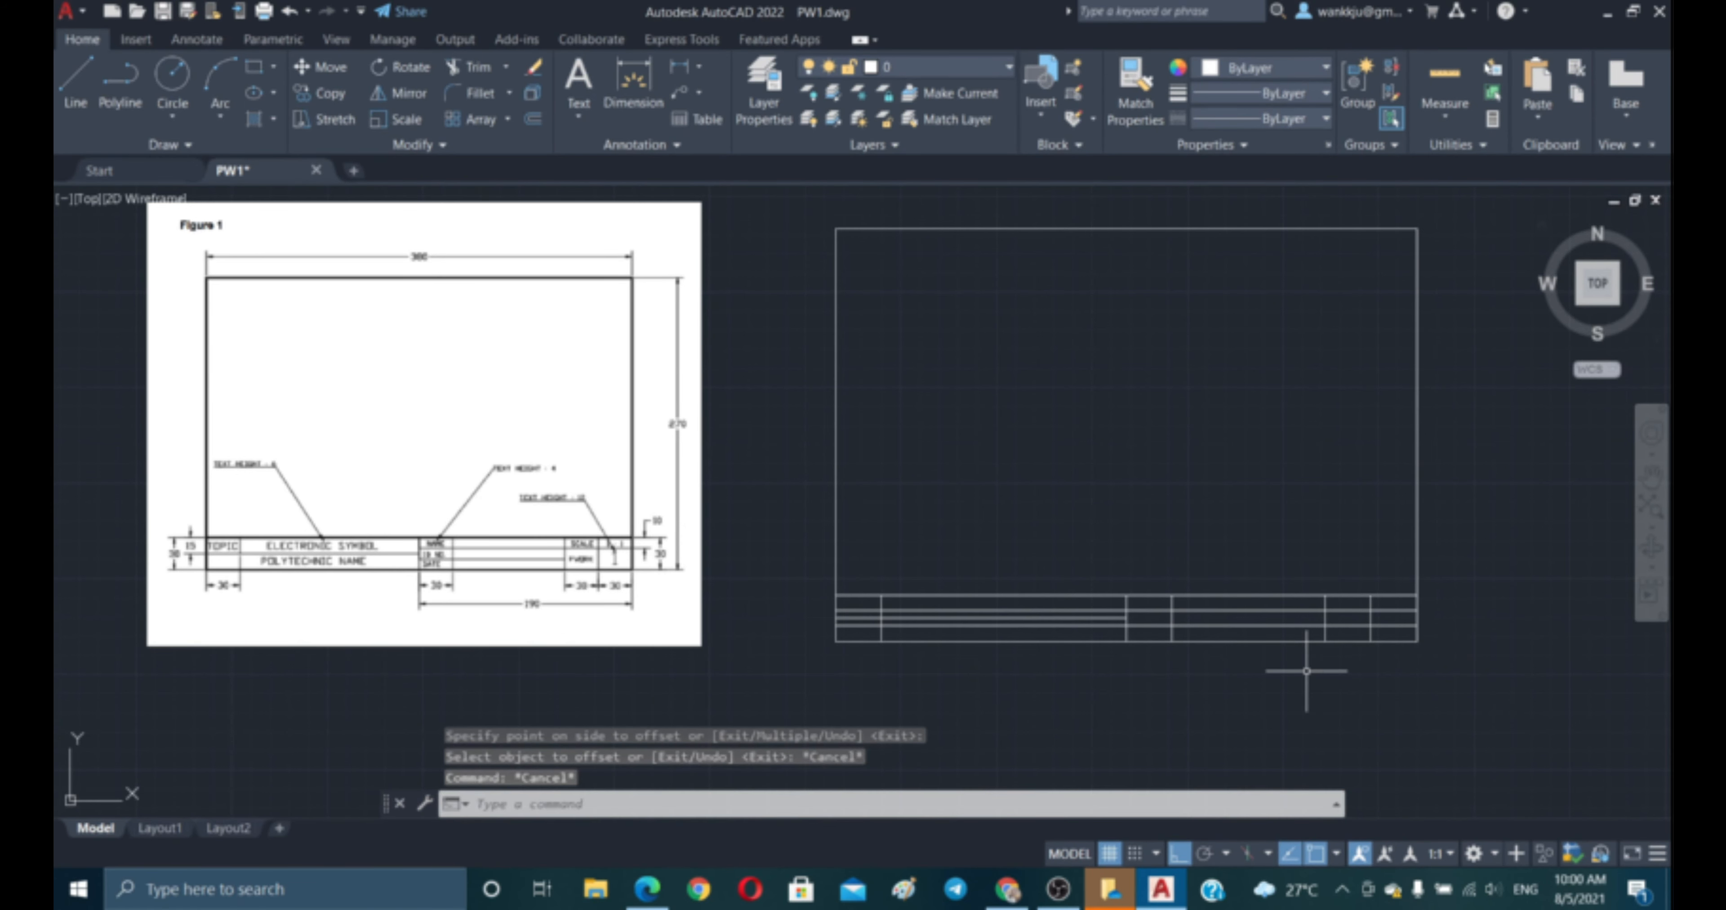
text(tr)
key(Return)
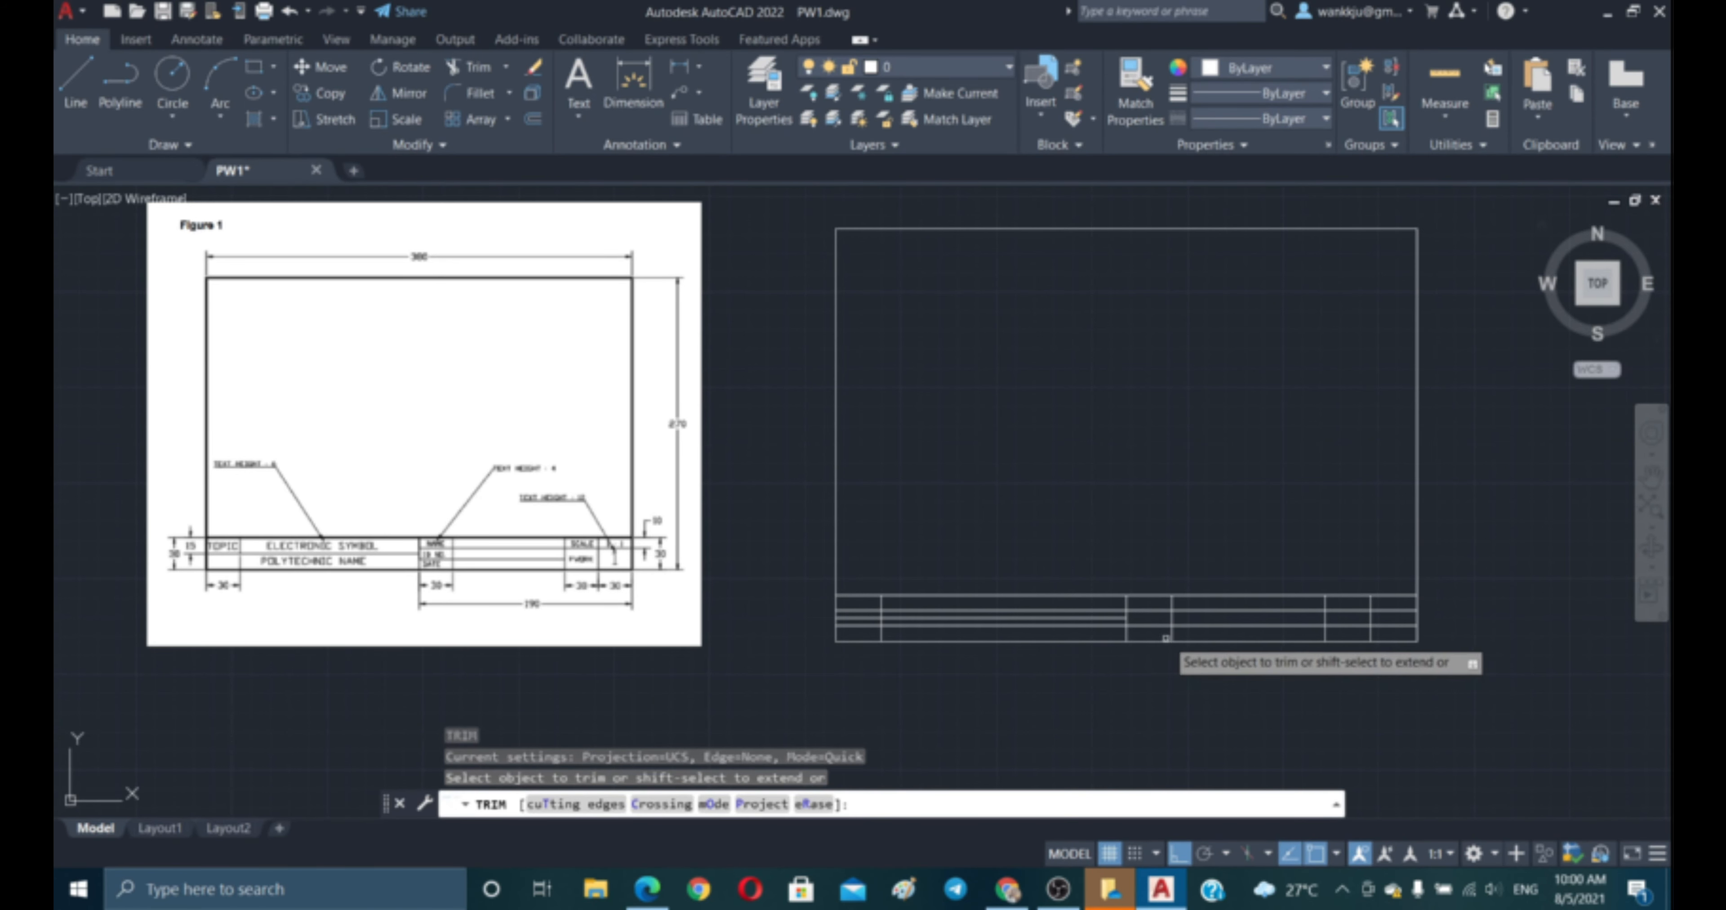
click(1145, 616)
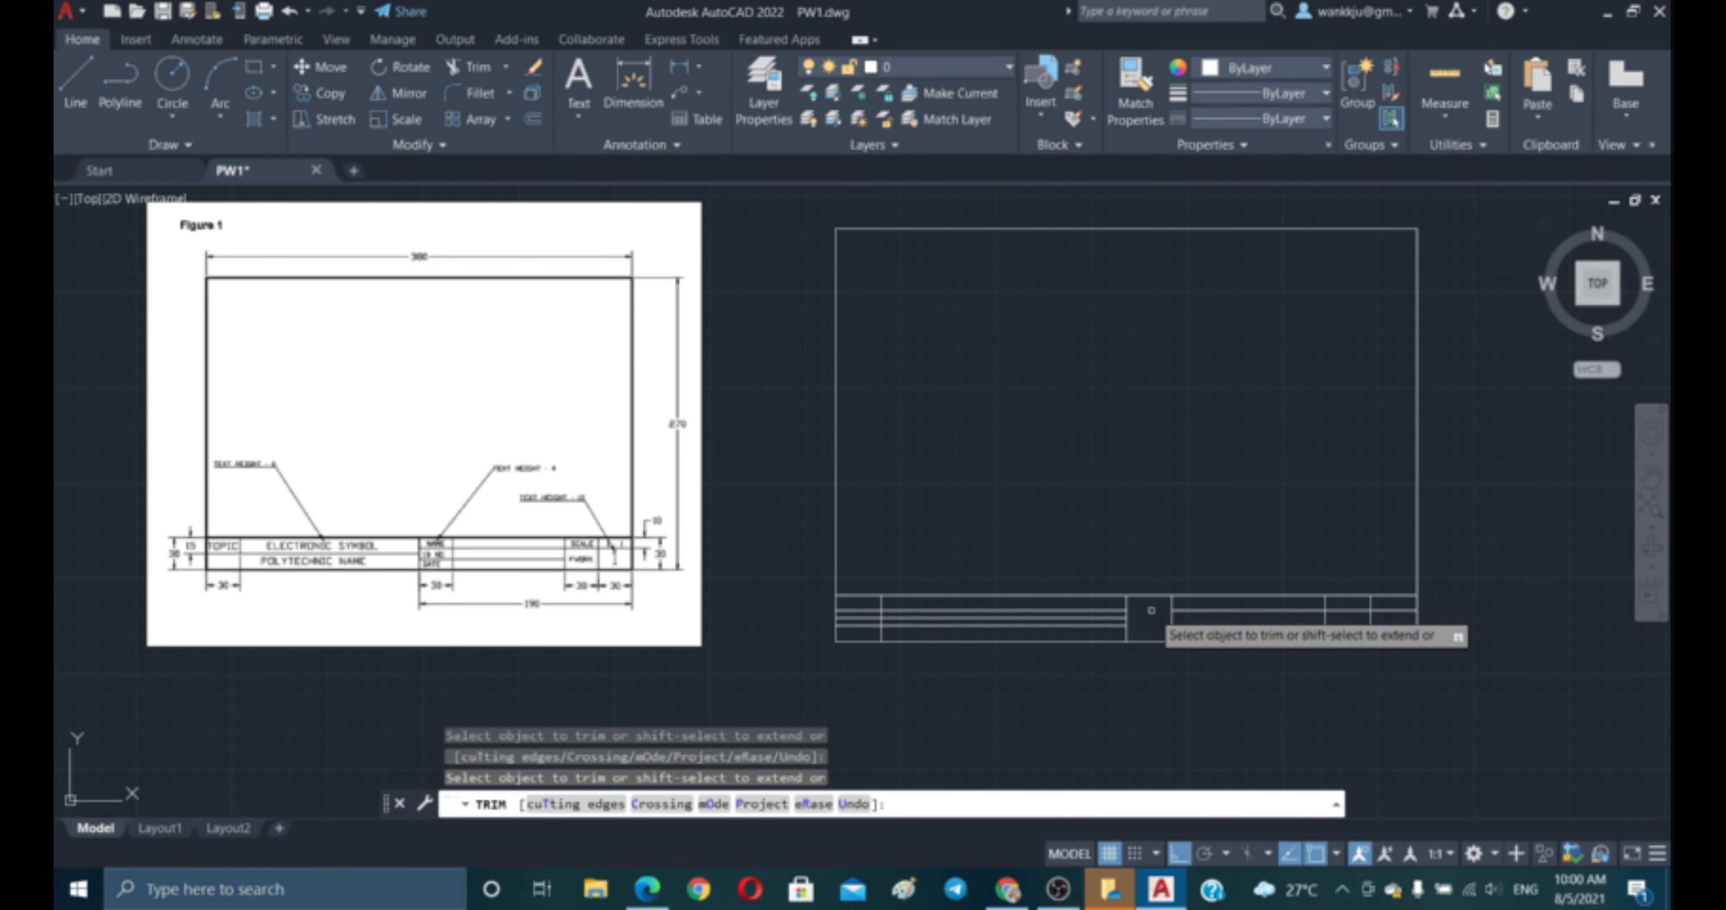
key(Escape)
key(Escape)
text(u)
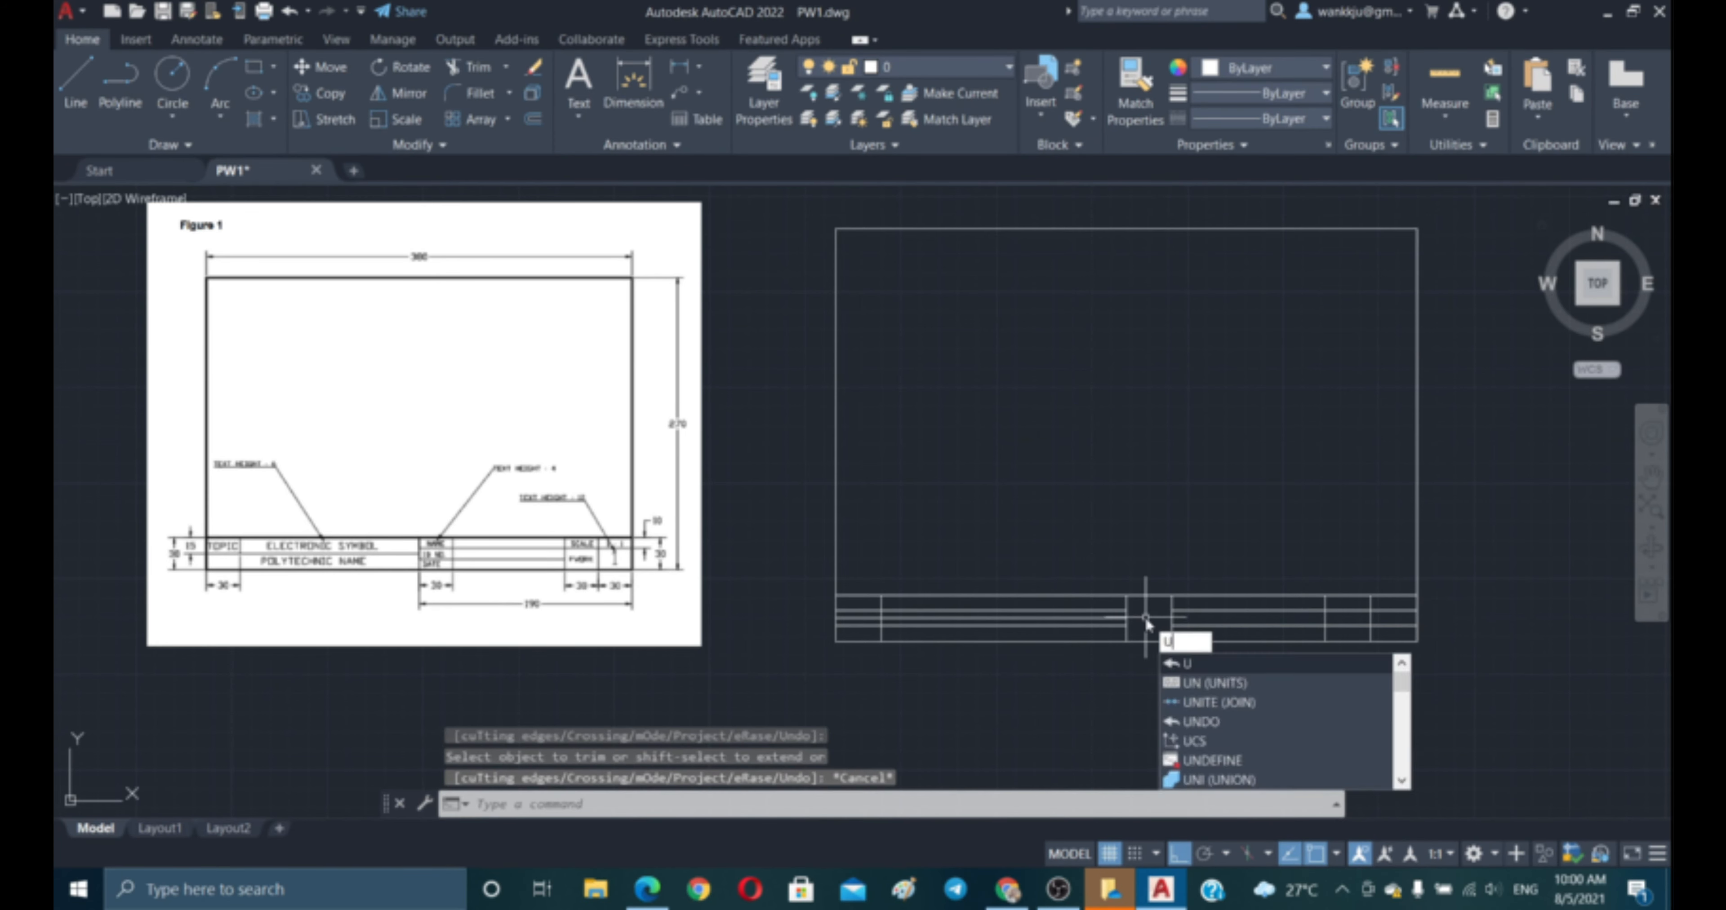
key(Return)
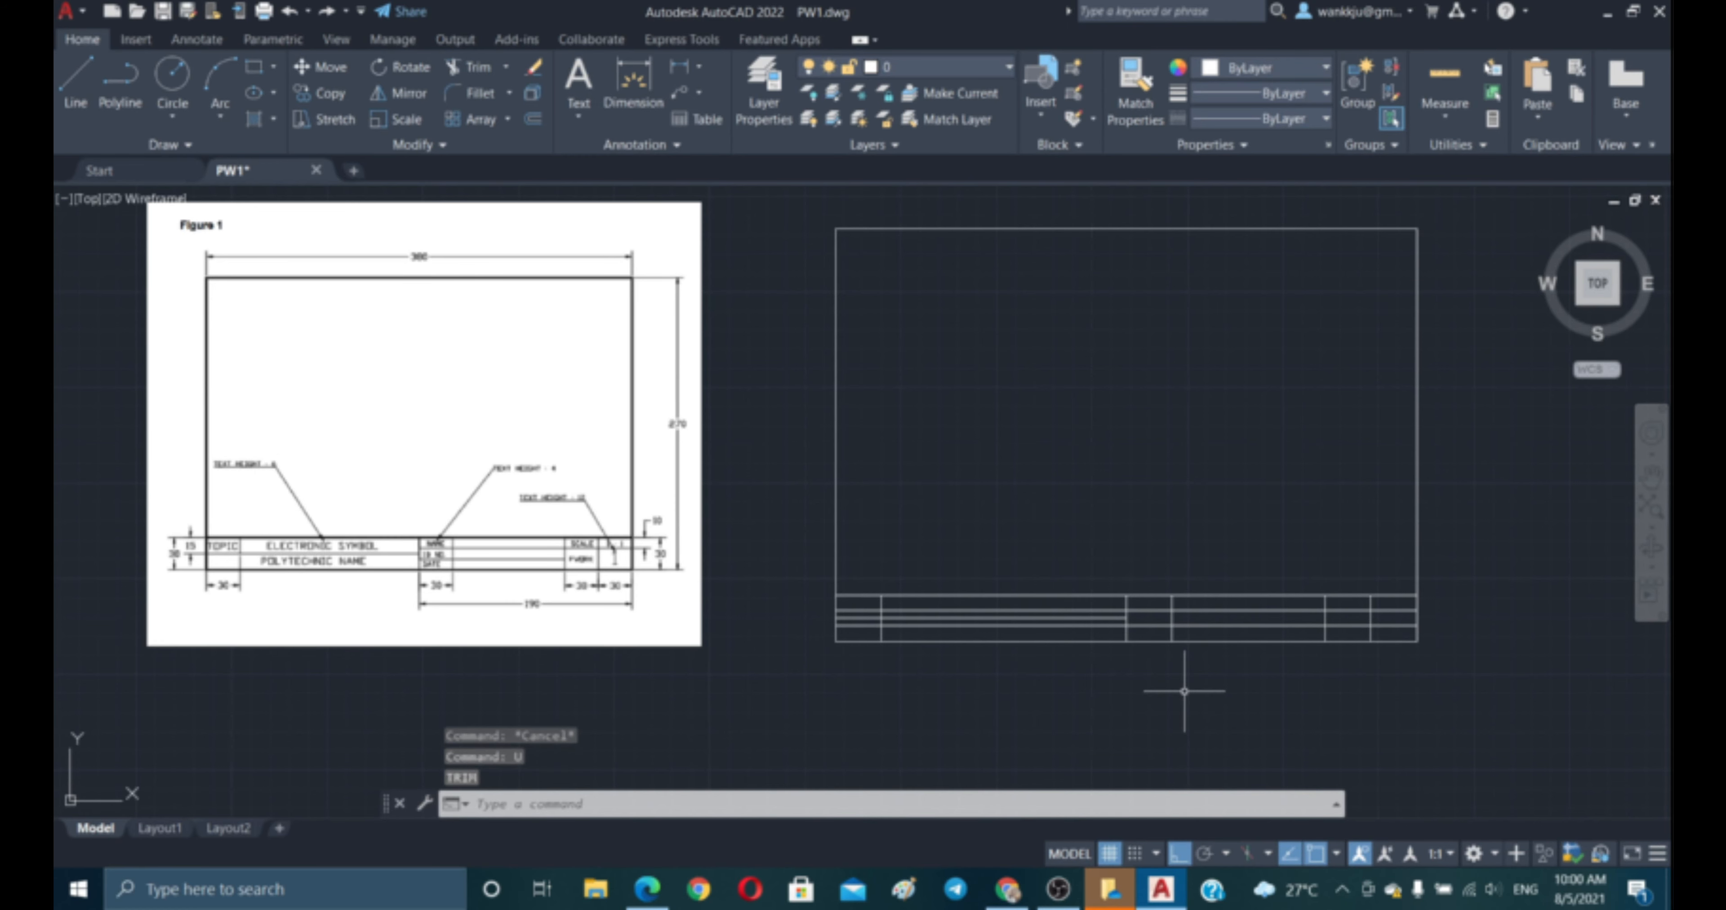
key(Escape)
key(Escape)
- Trim both 10-unit row lines left of the title block's middle divider, and the lower one across the last two columns
key(Return)
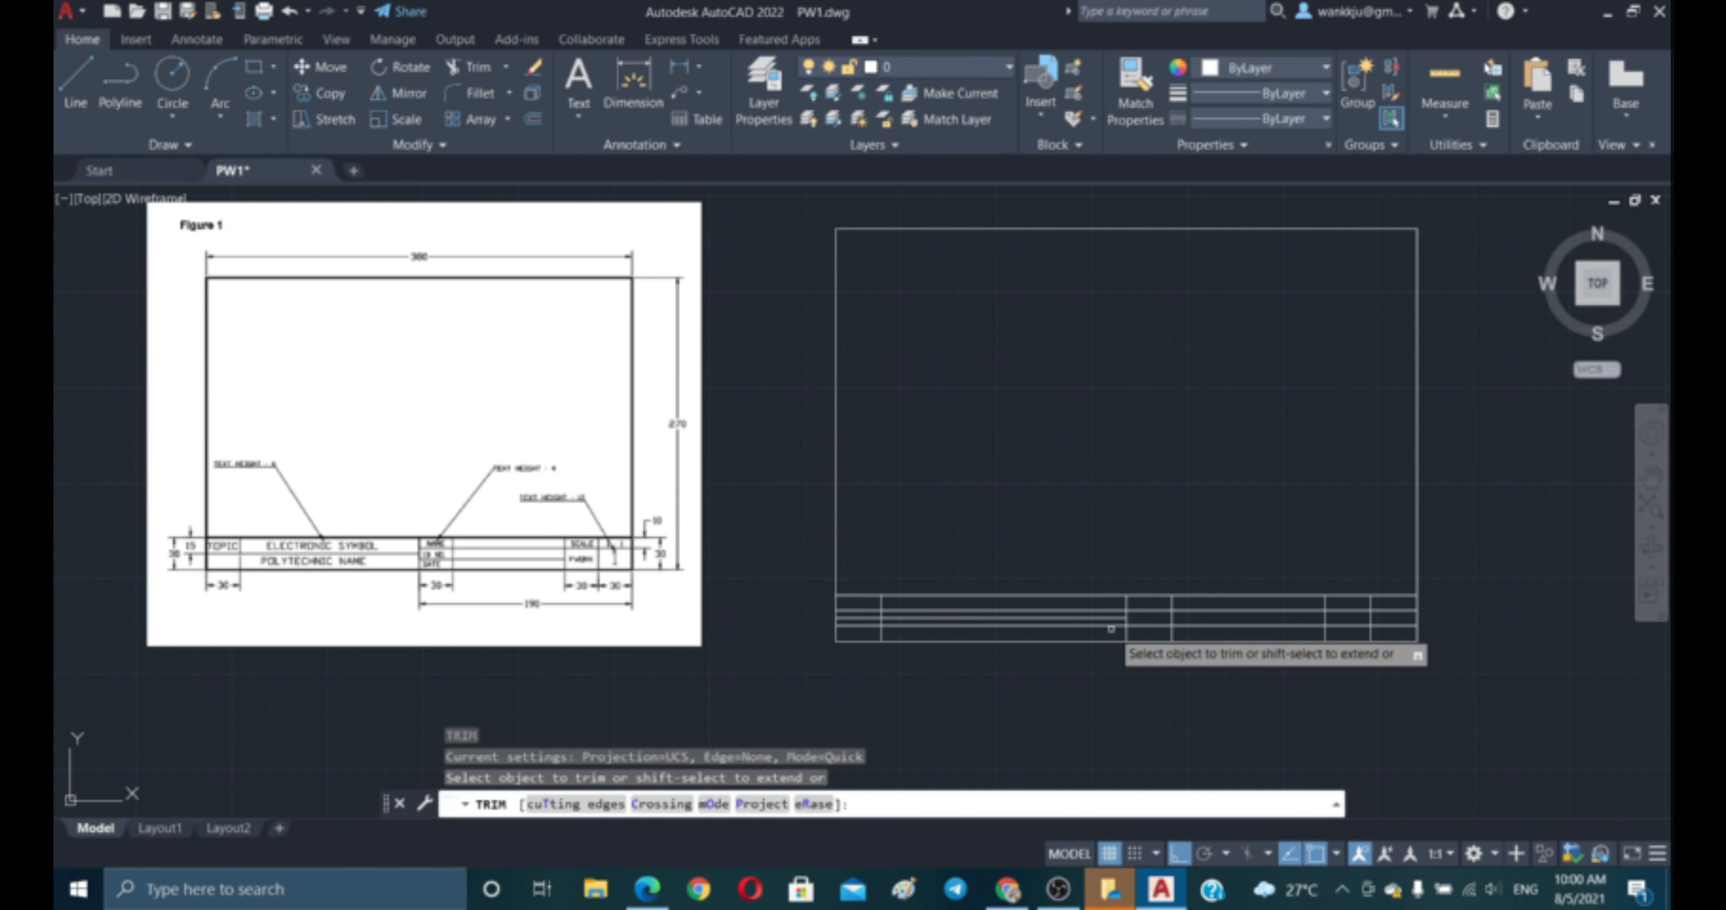
click(1110, 627)
click(1113, 609)
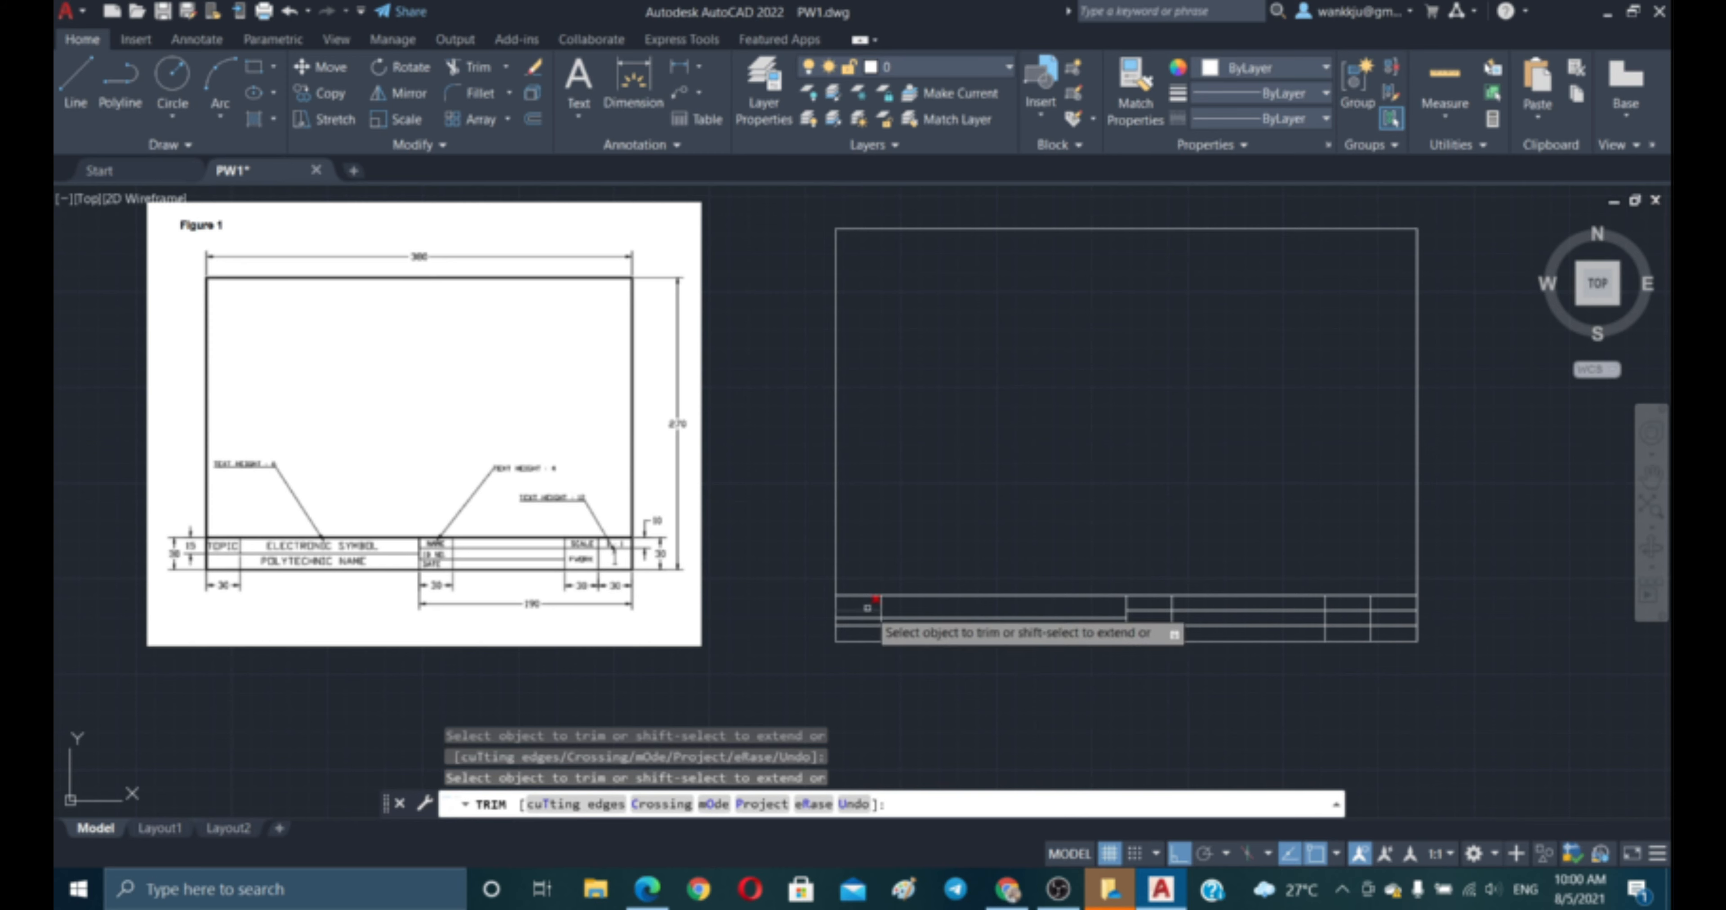
click(866, 627)
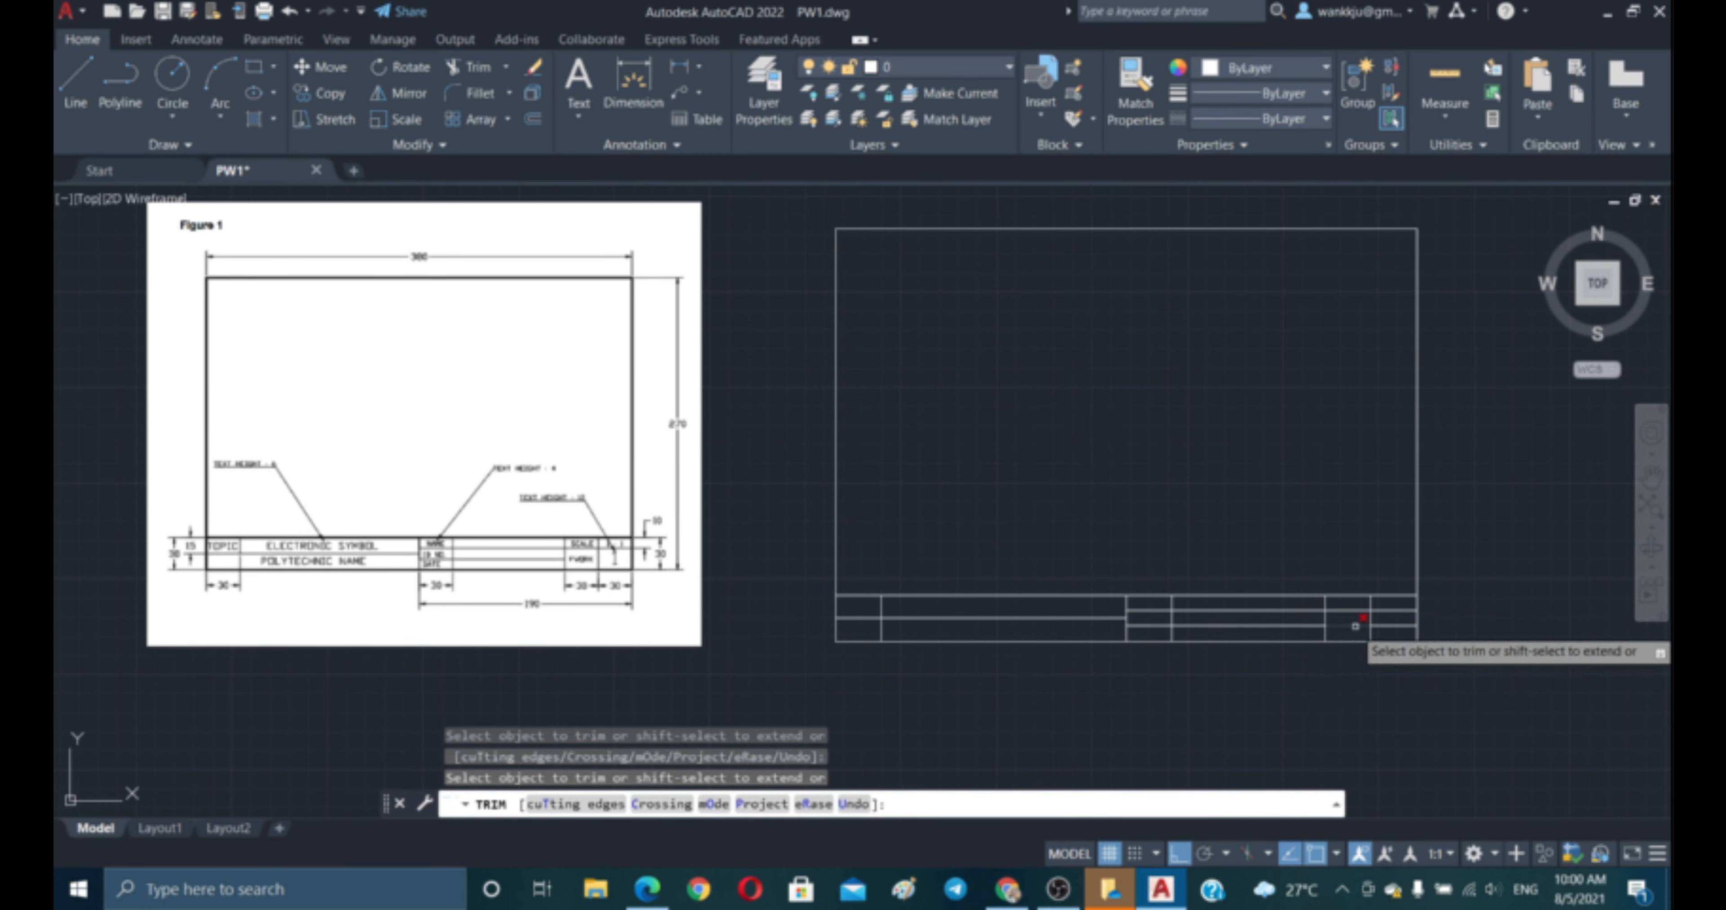
click(1397, 629)
key(Escape)
key(Escape)
key(Escape)
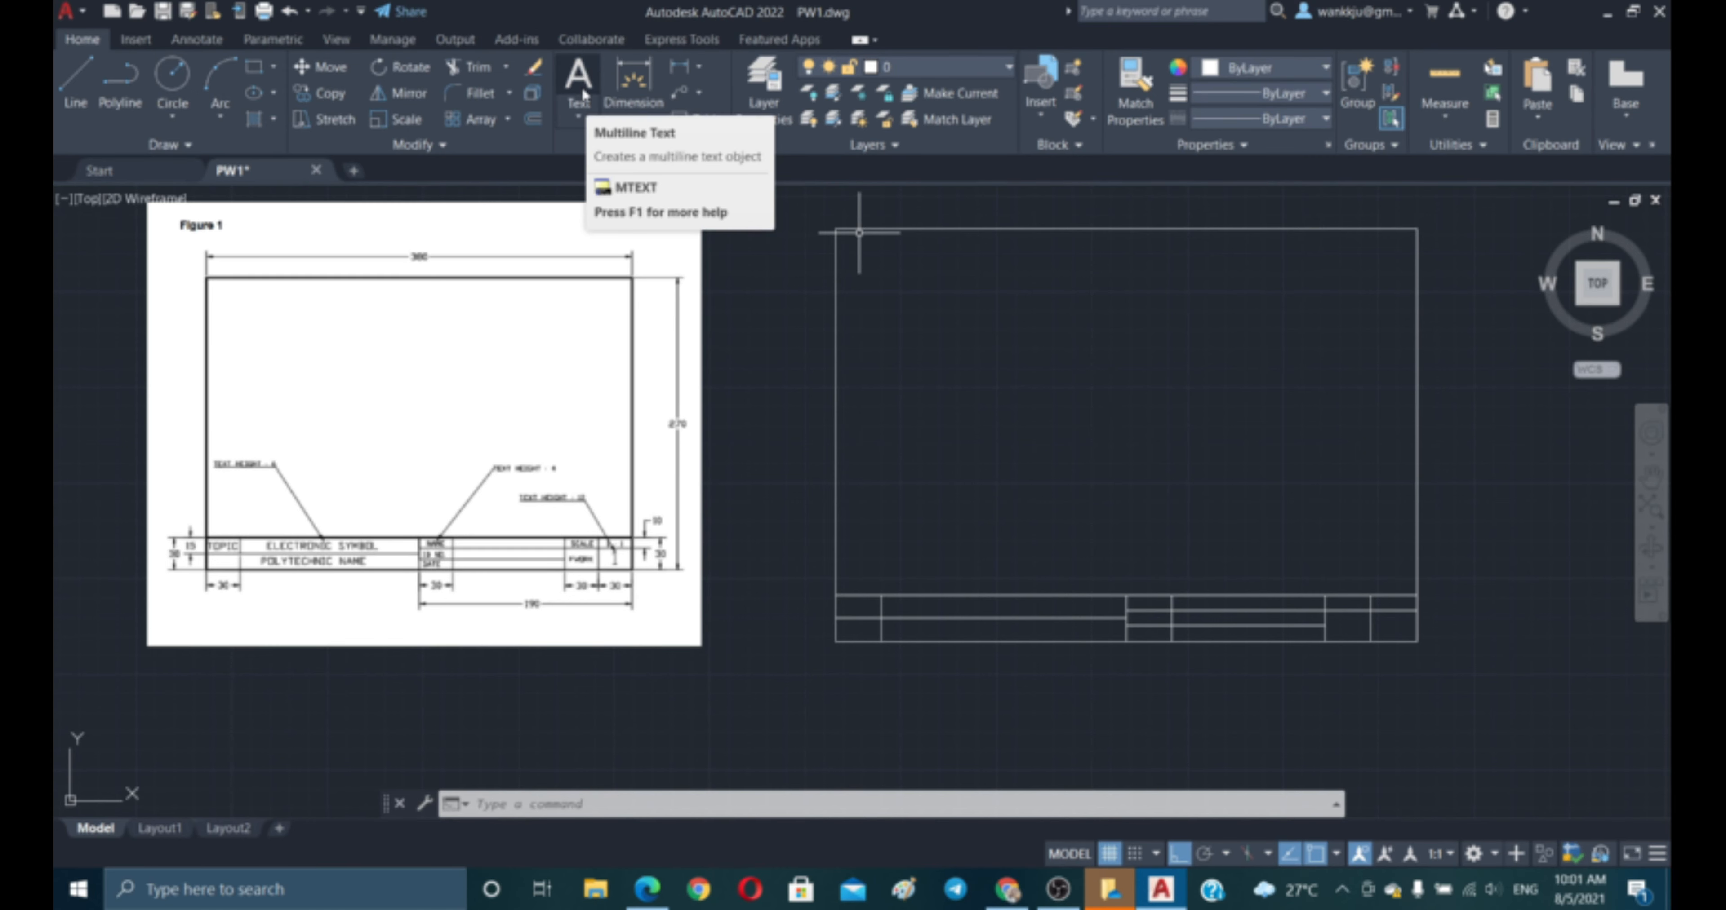
- Create the single-line text "TOPIC" with height 6 and rotation 0 in the empty upper area of the frame
click(578, 116)
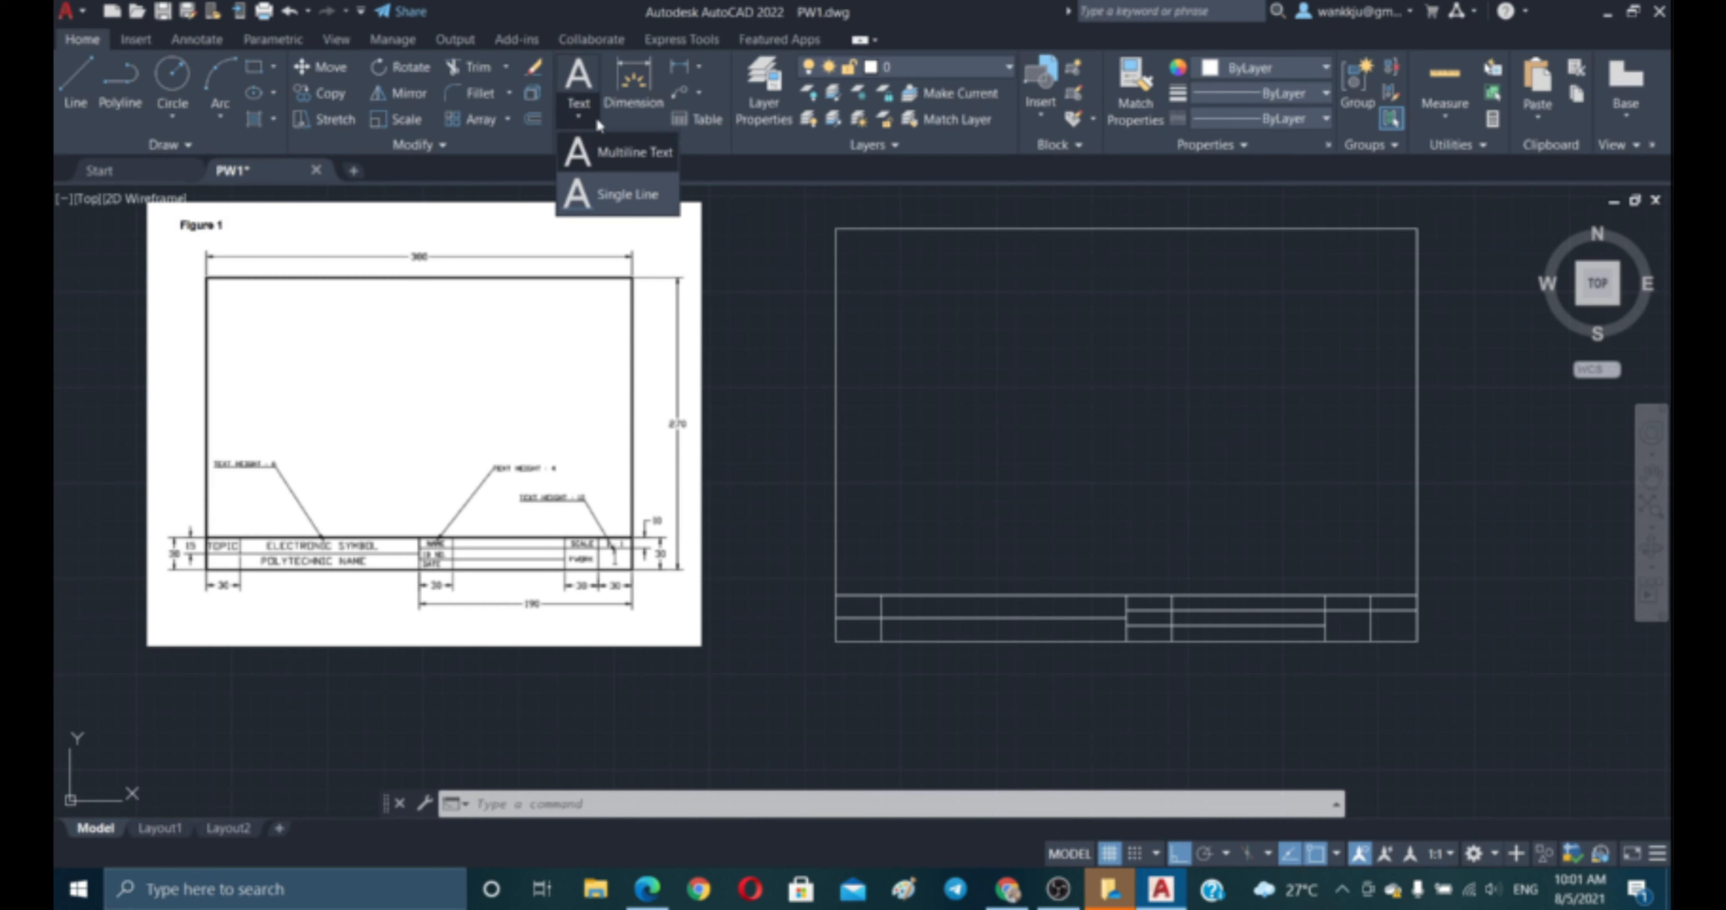
click(611, 194)
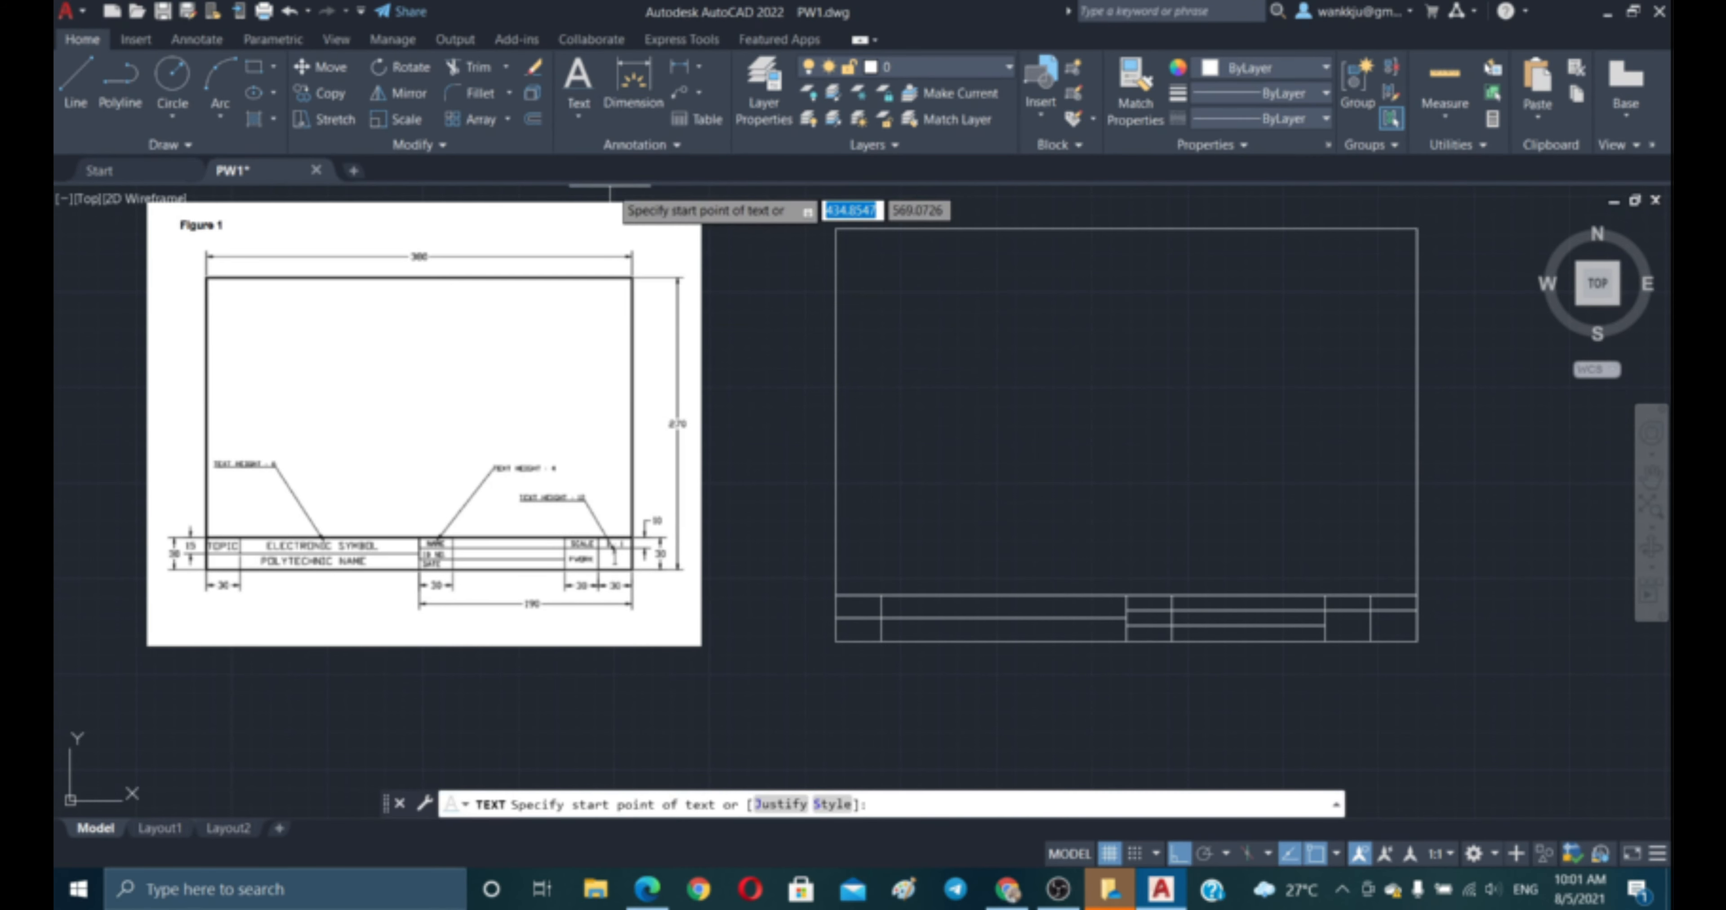
click(969, 361)
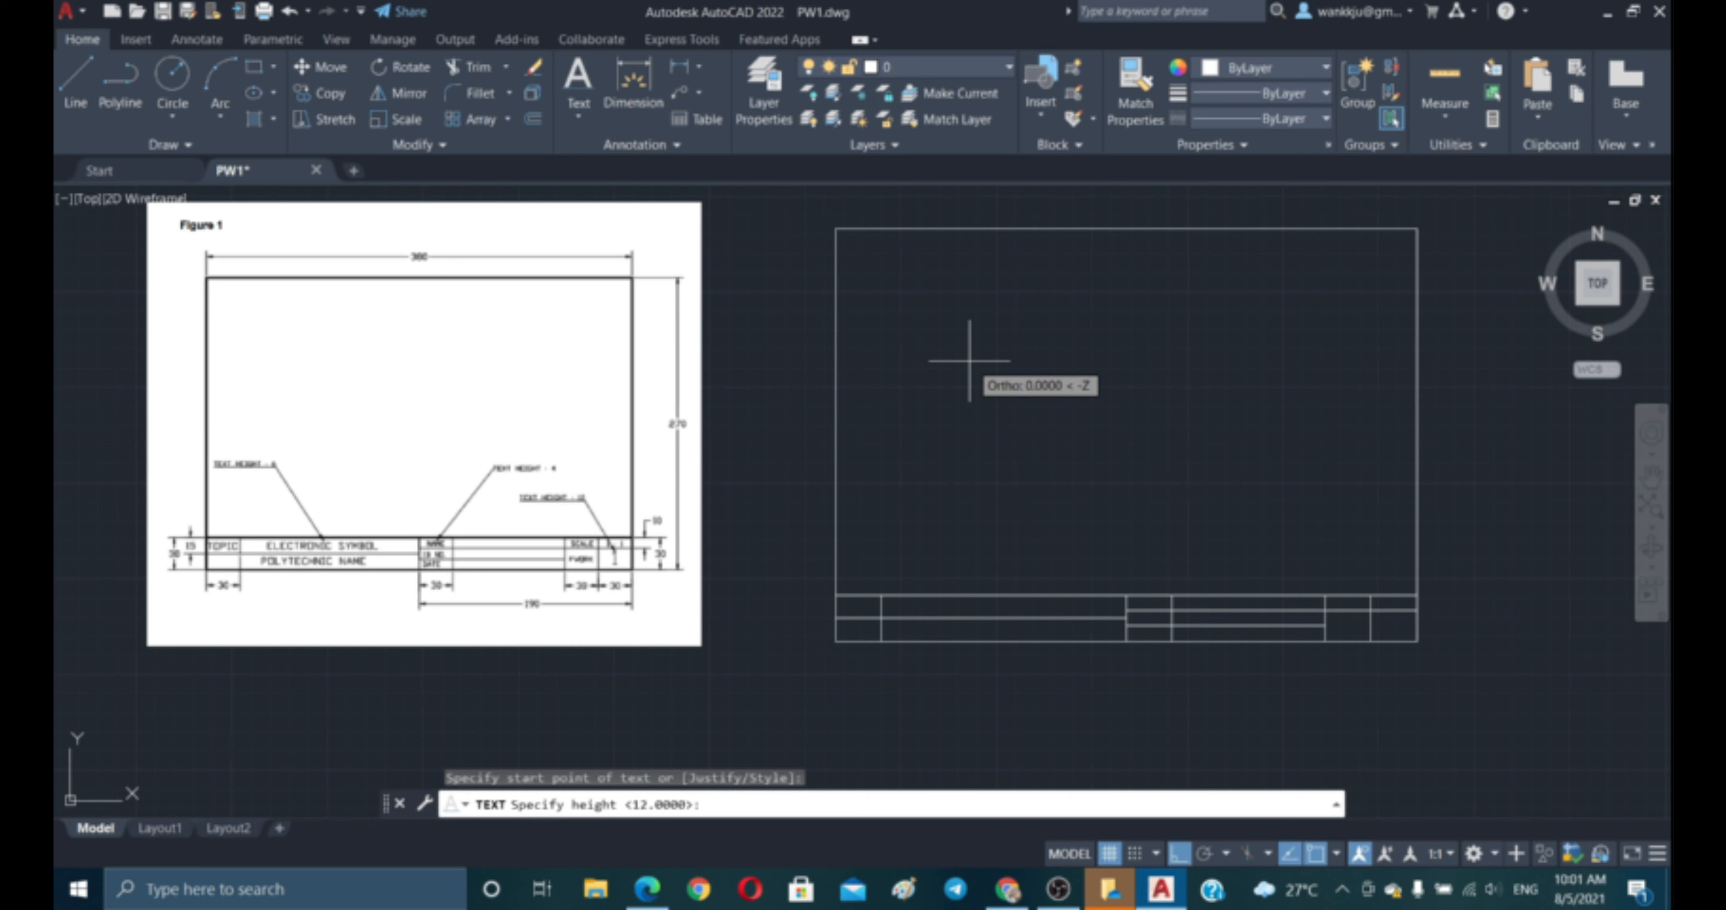
text(6)
key(Return)
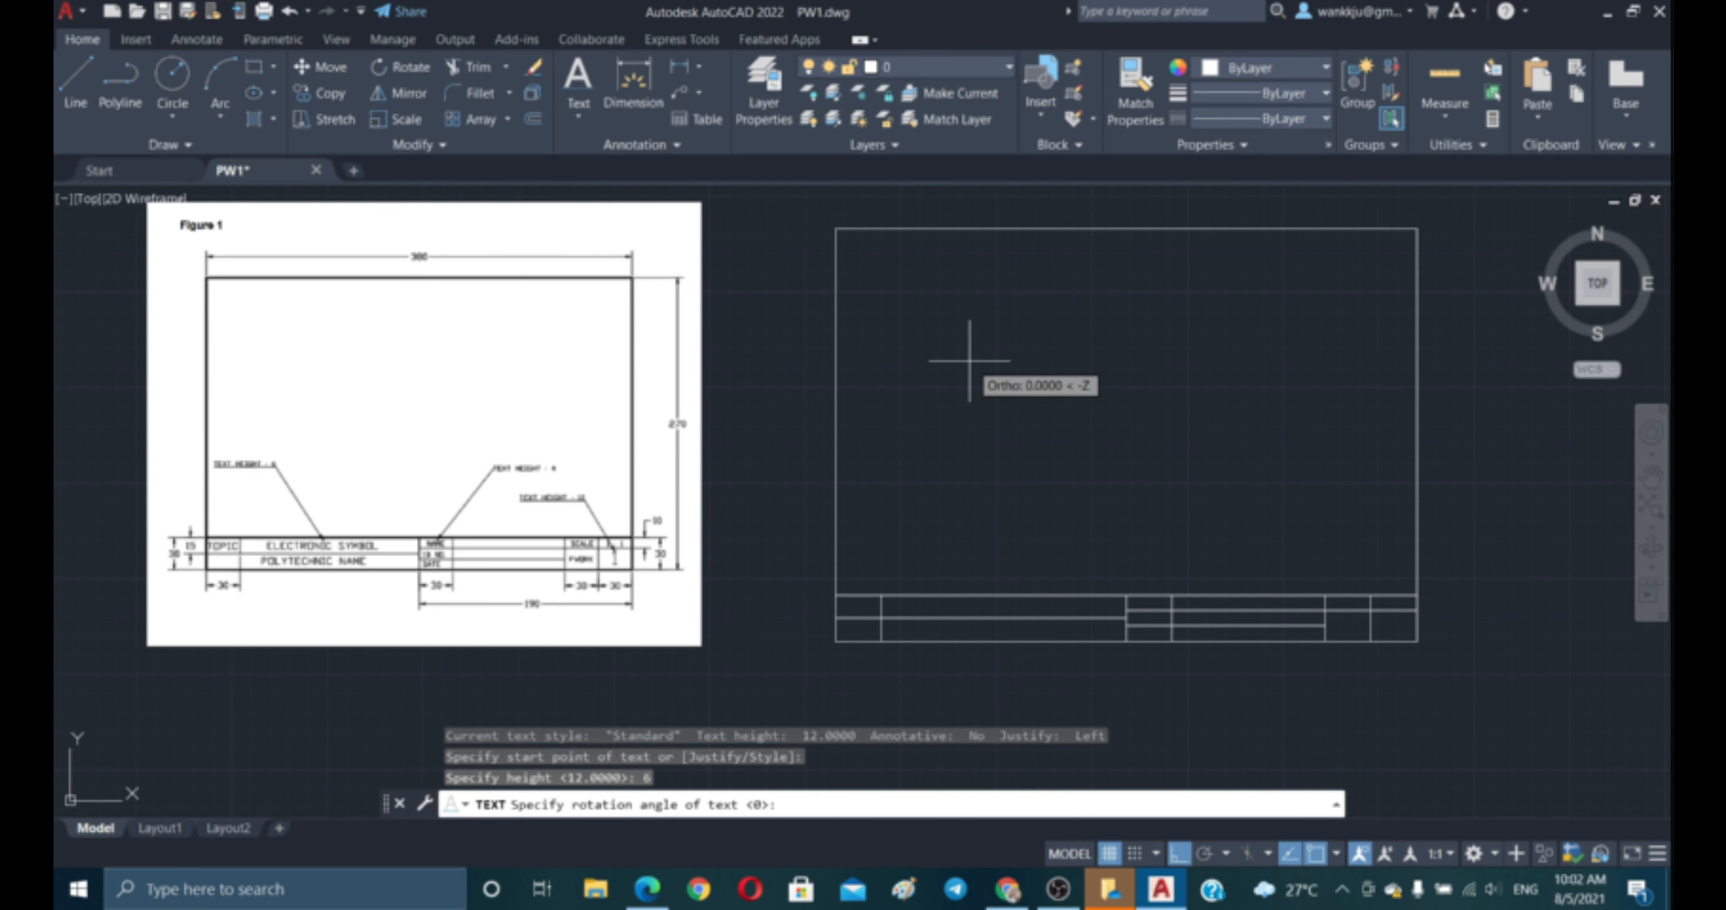
key(Return)
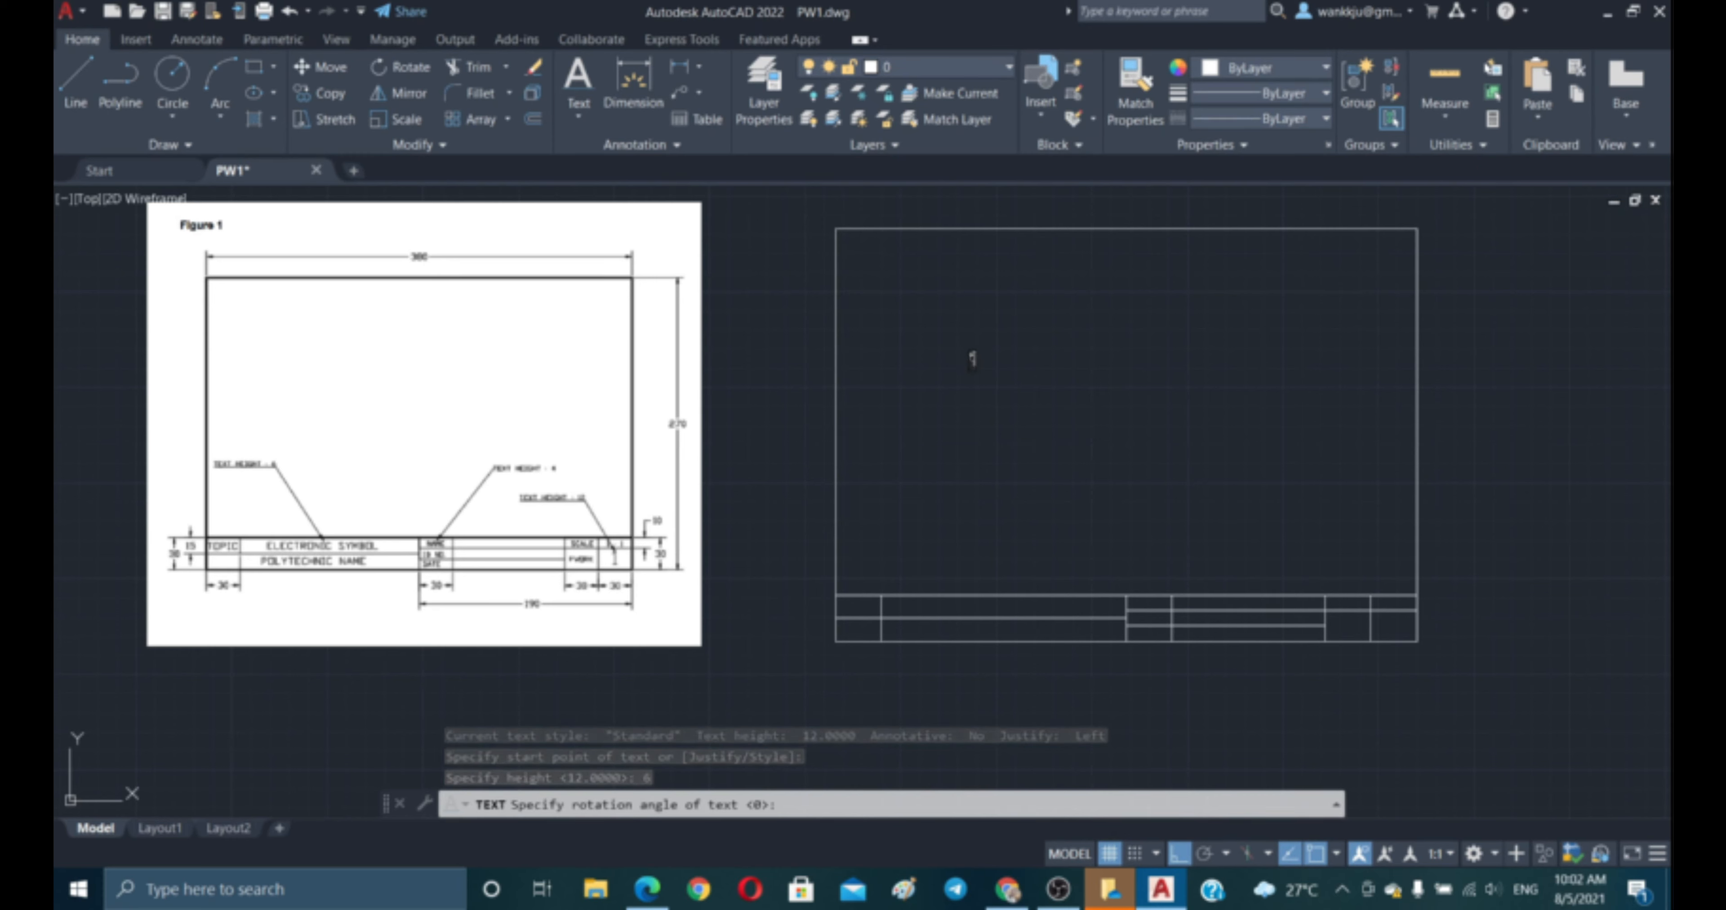
text(TOPIC)
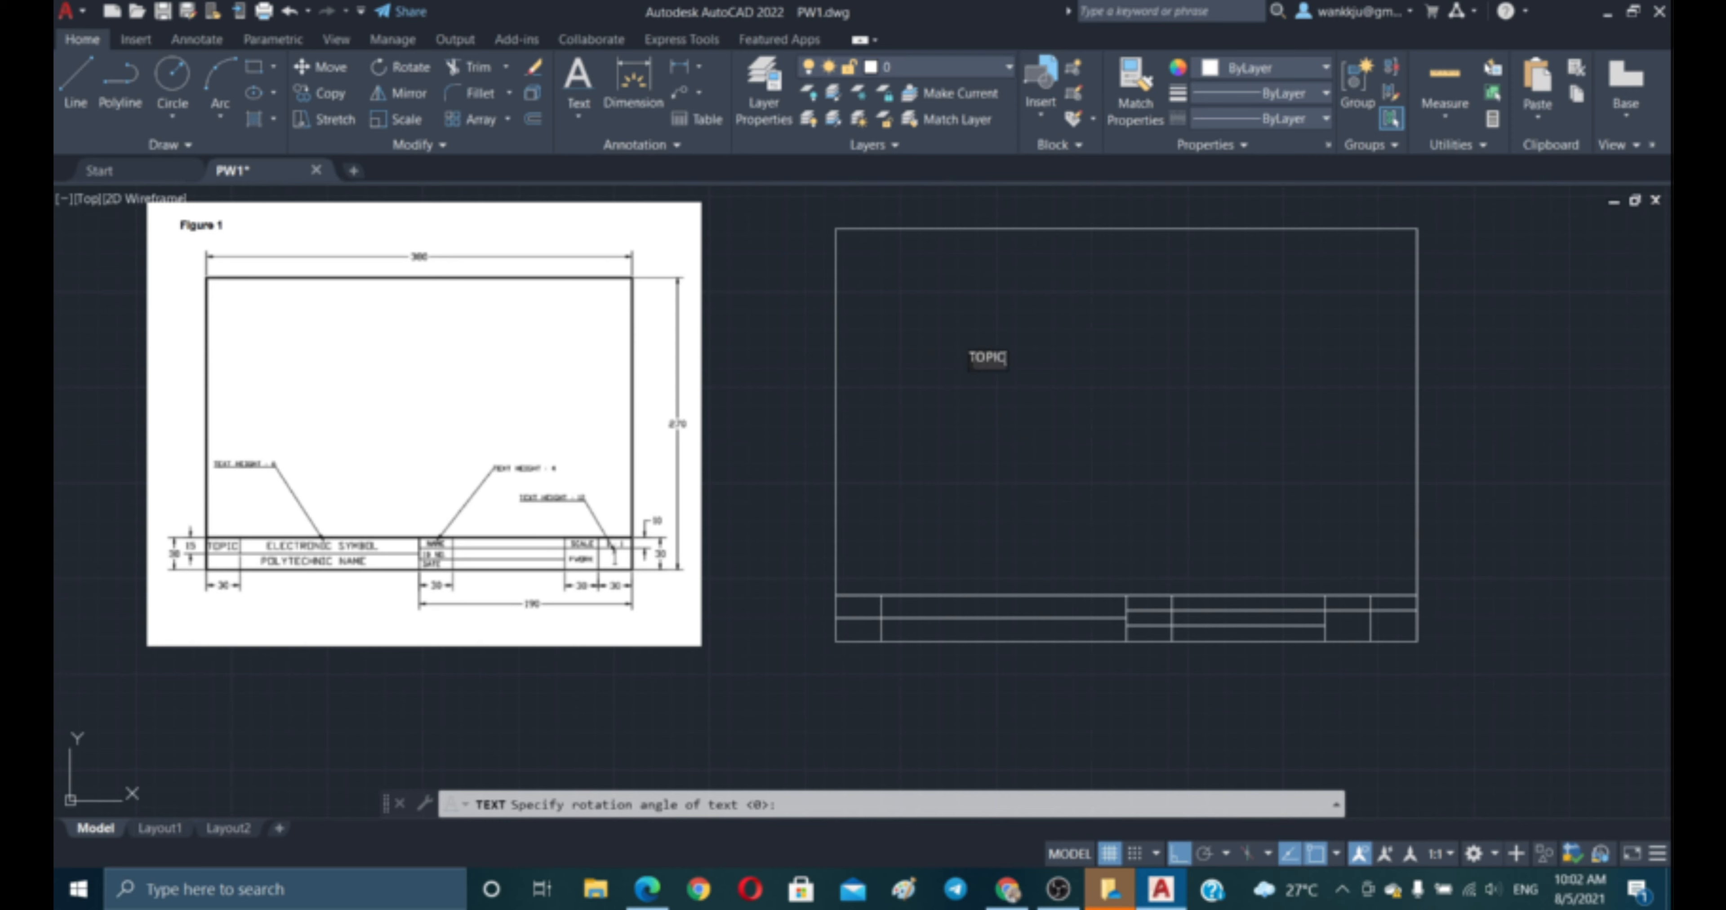
key(Escape)
key(Escape)
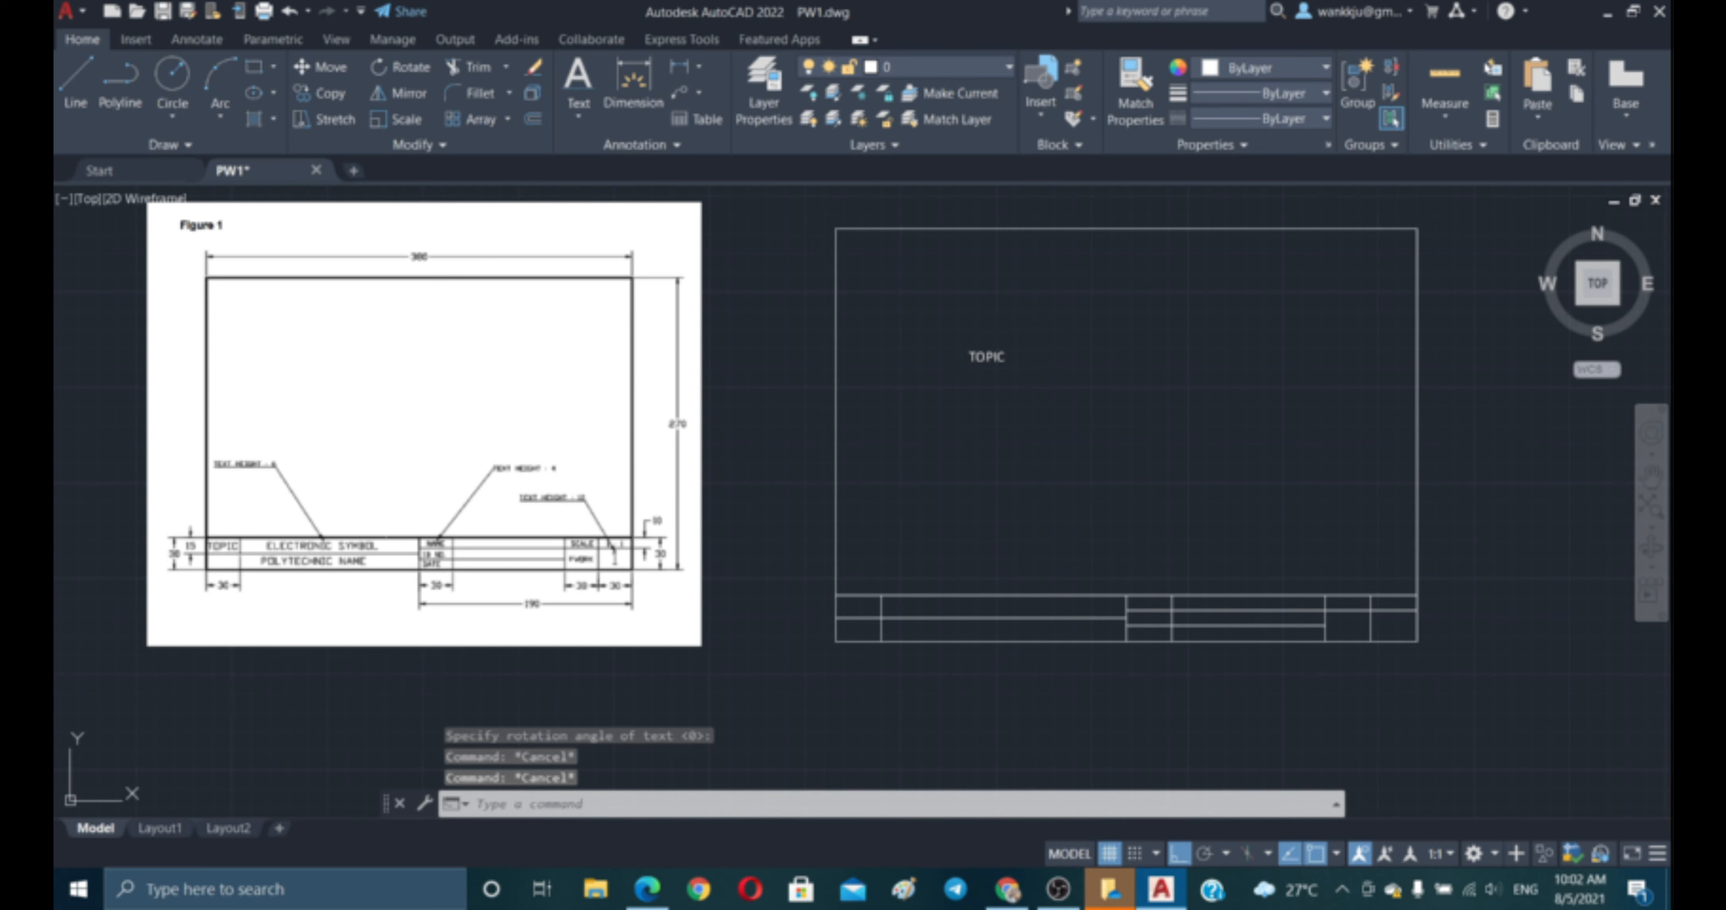
key(Escape)
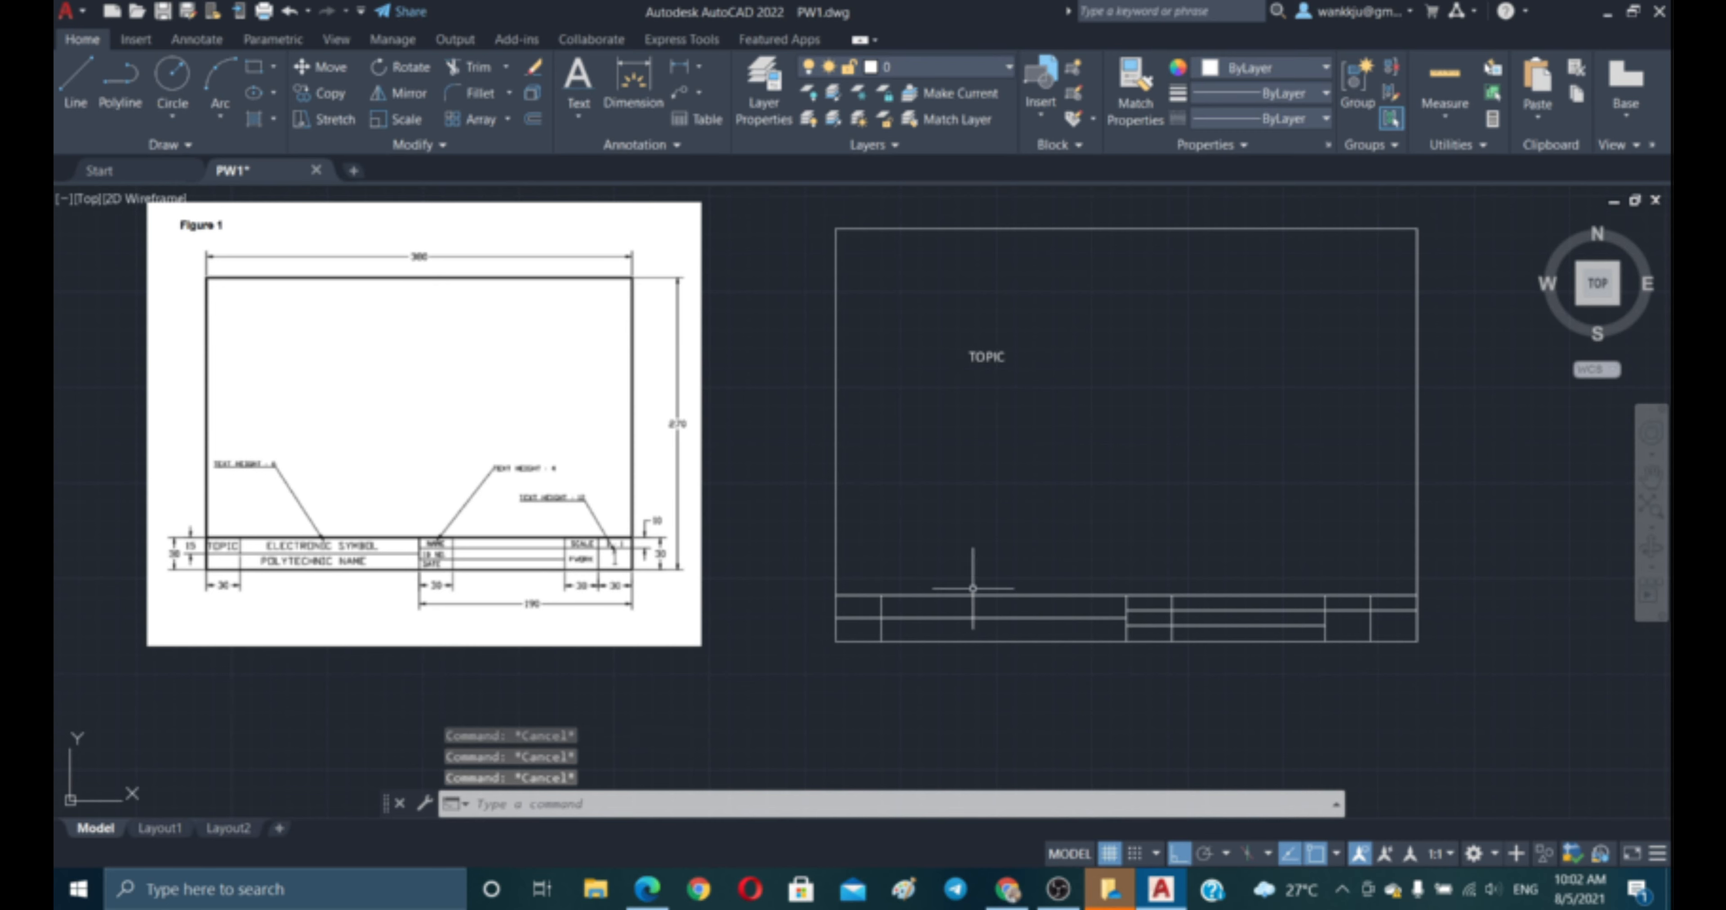
- Turn Ortho off and move the TOPIC text into the upper cell of the title block's first column
text(m)
key(Return)
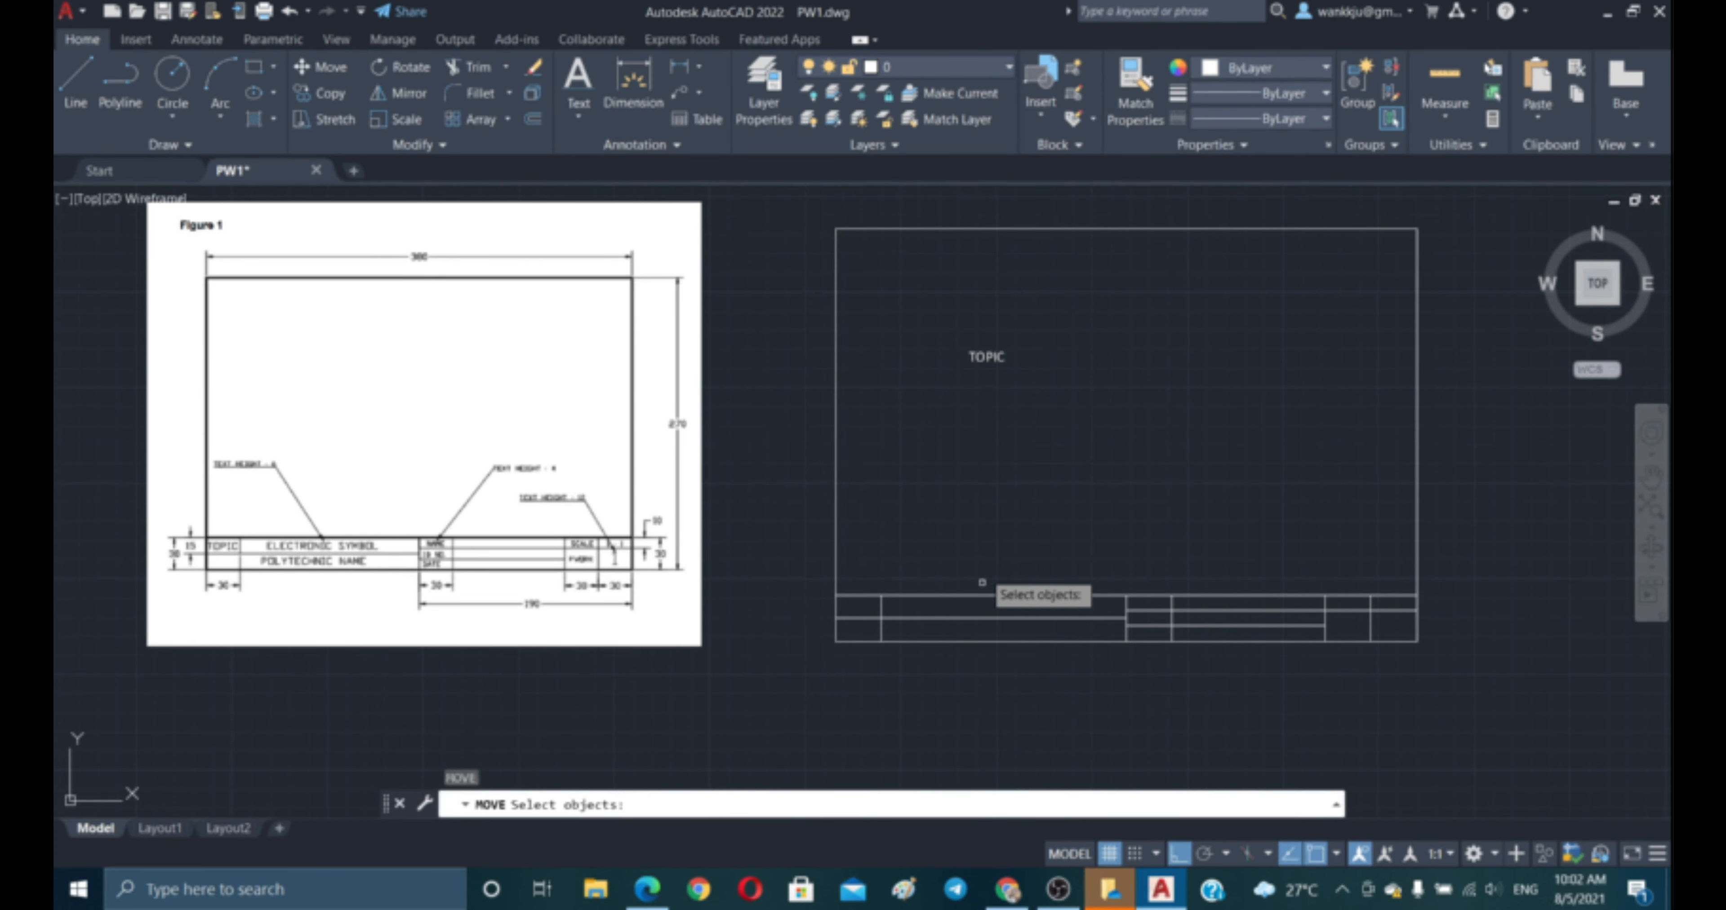
click(934, 316)
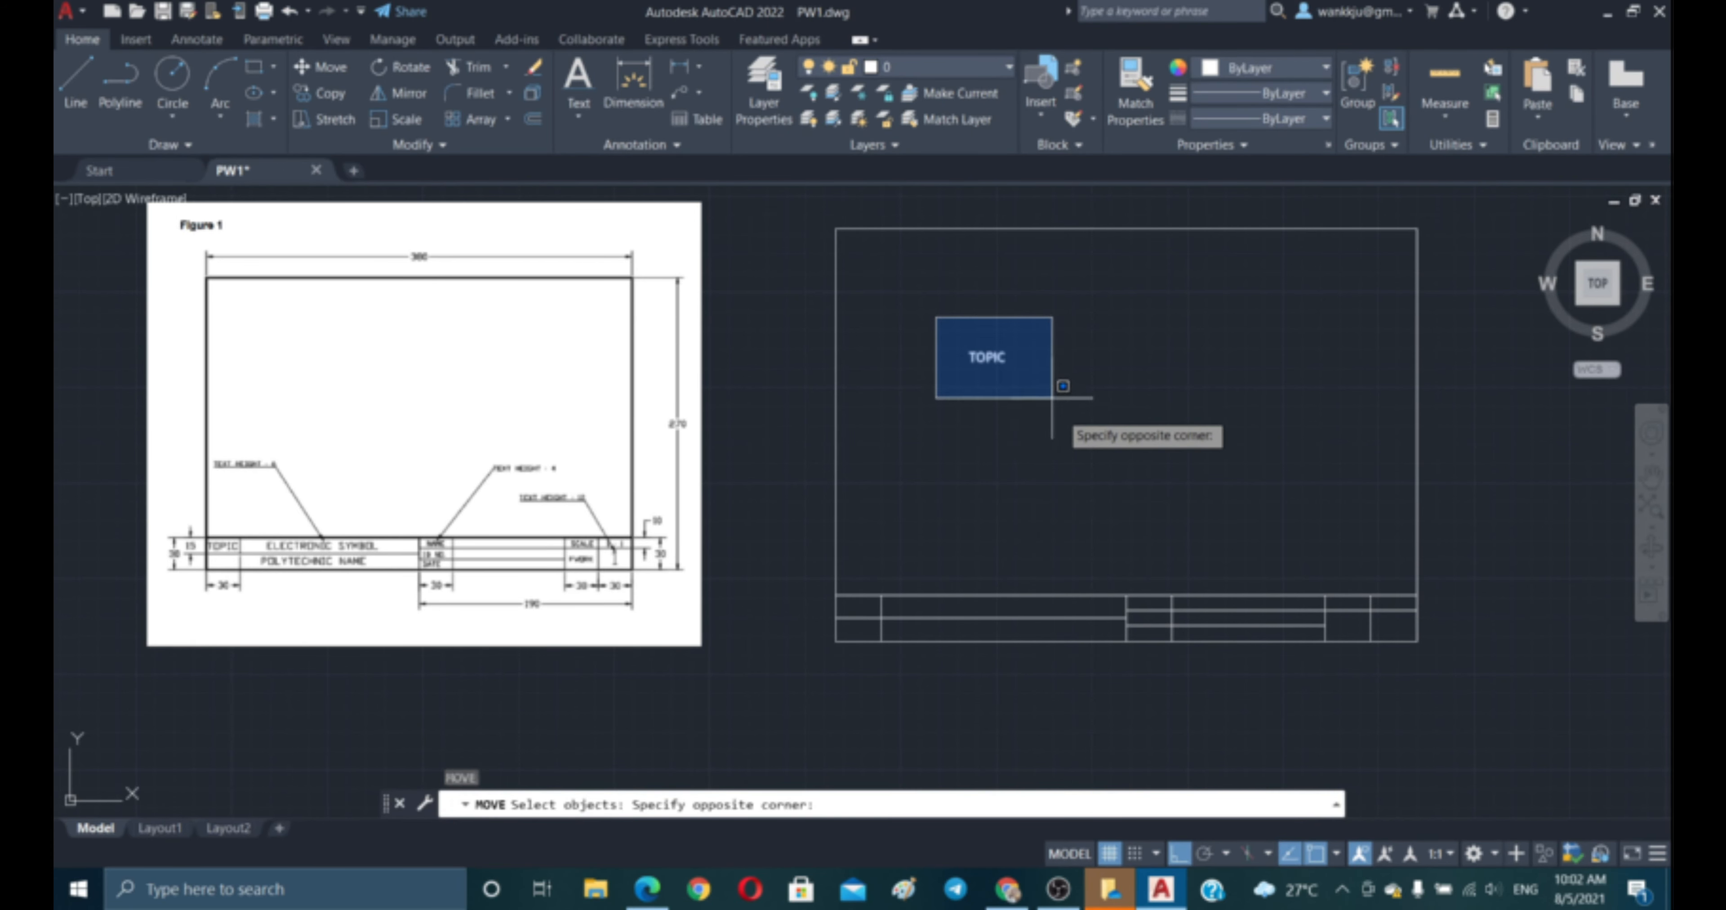
click(1058, 411)
key(Return)
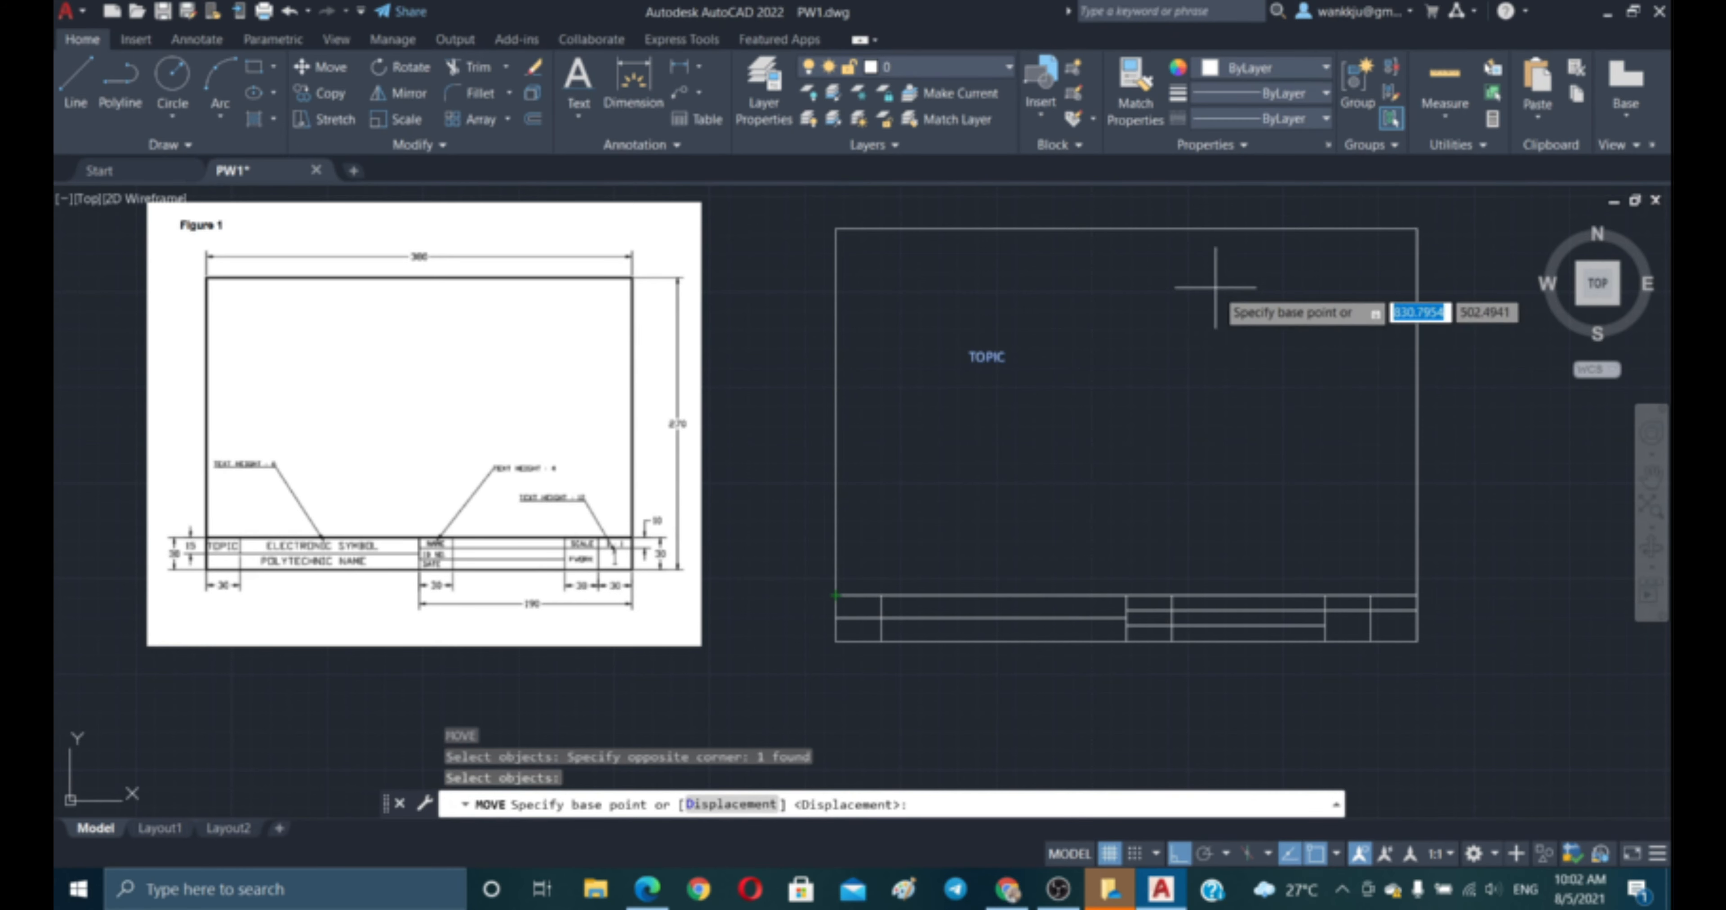
click(1139, 288)
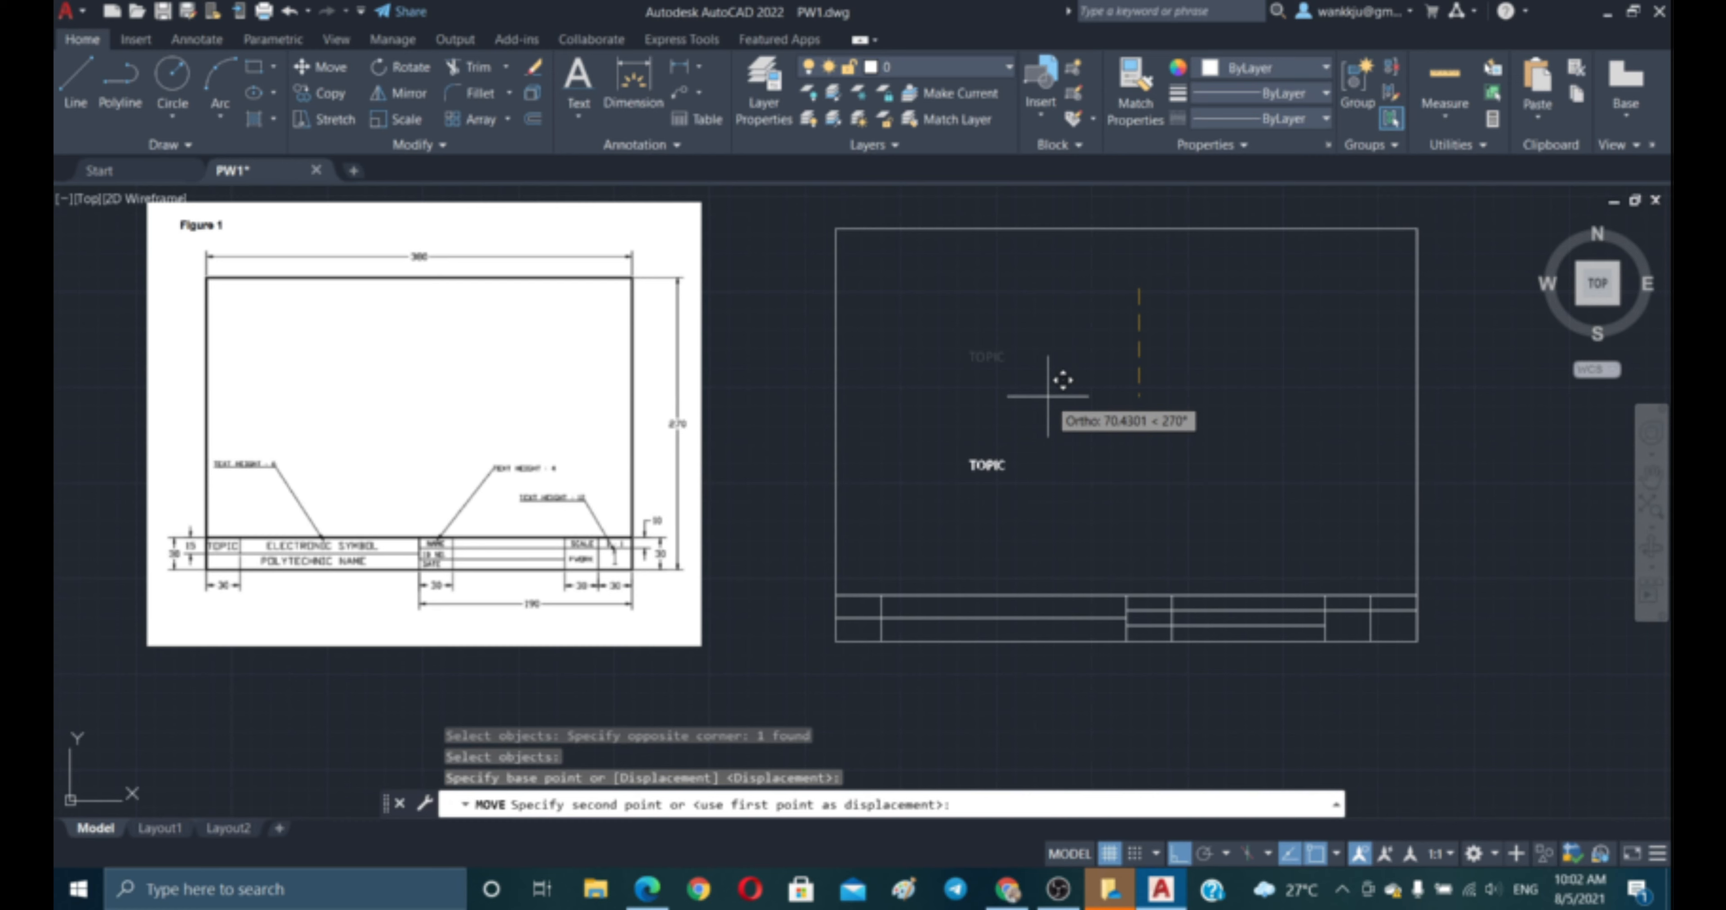
key(F8)
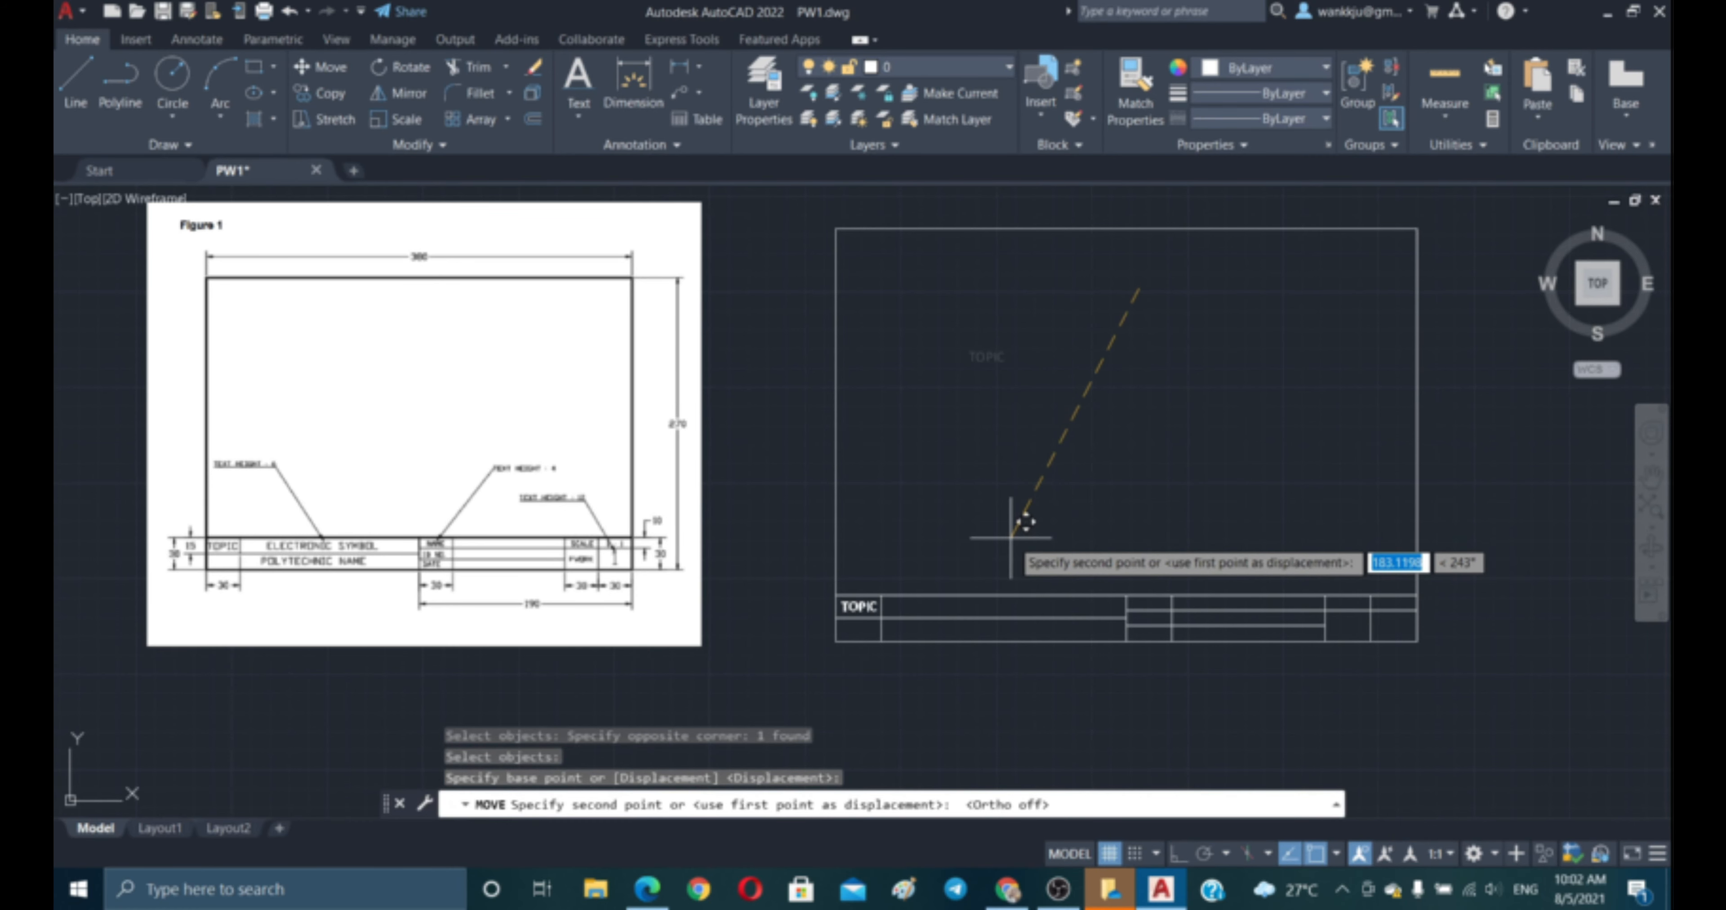
key(Escape)
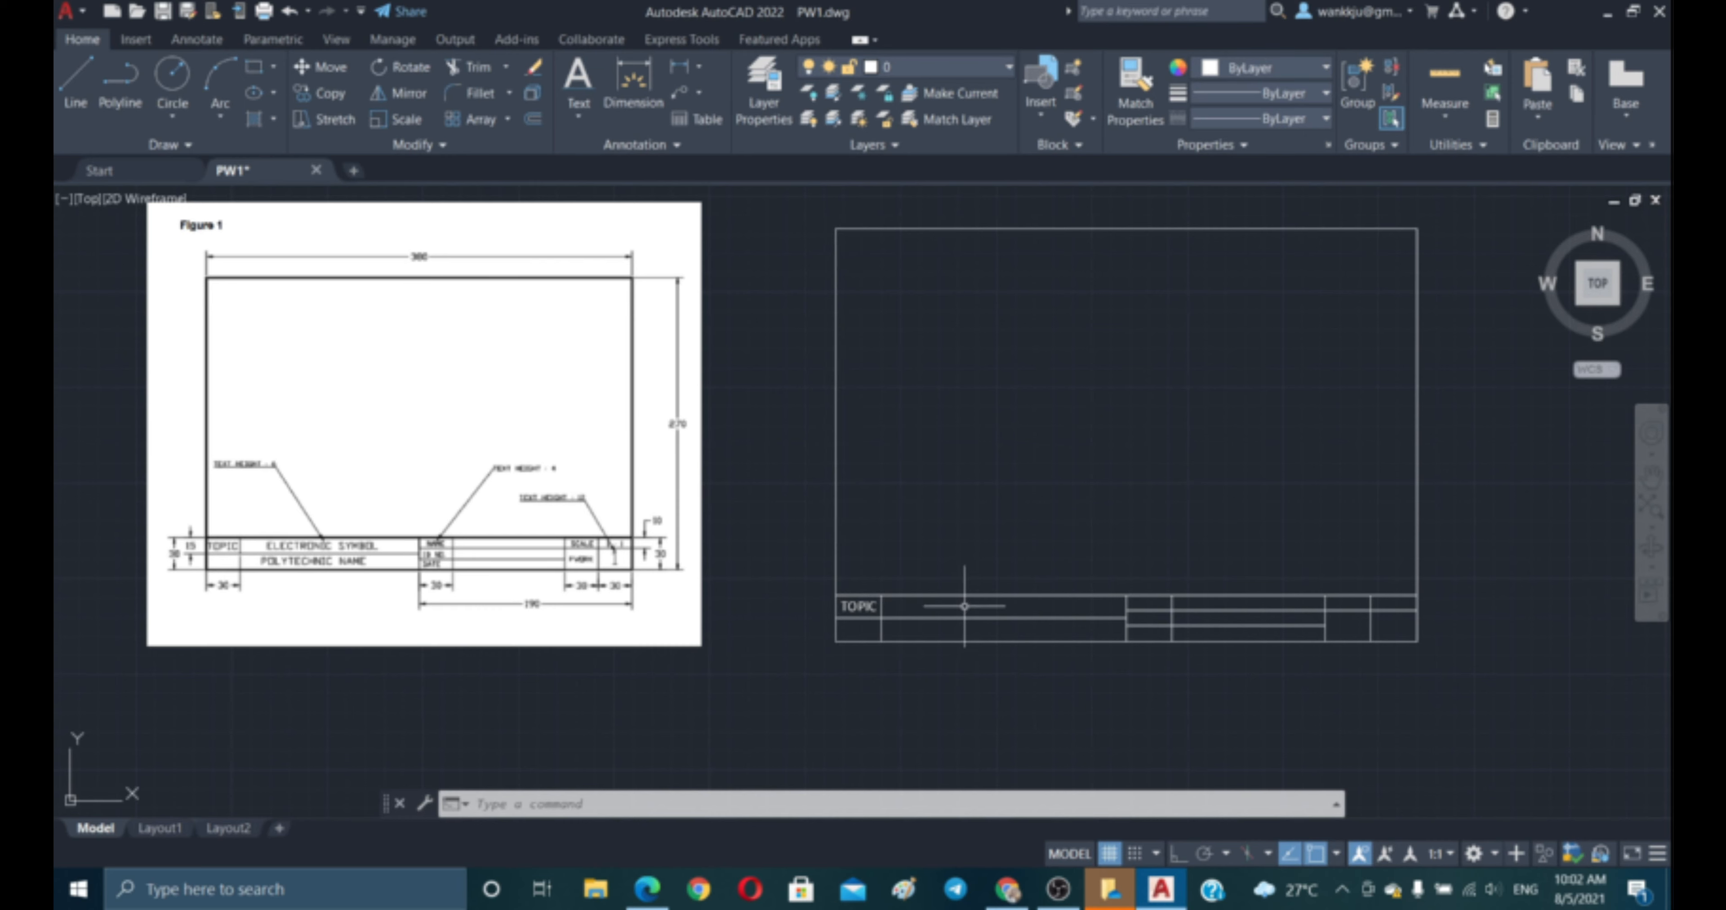
key(Escape)
key(Escape)
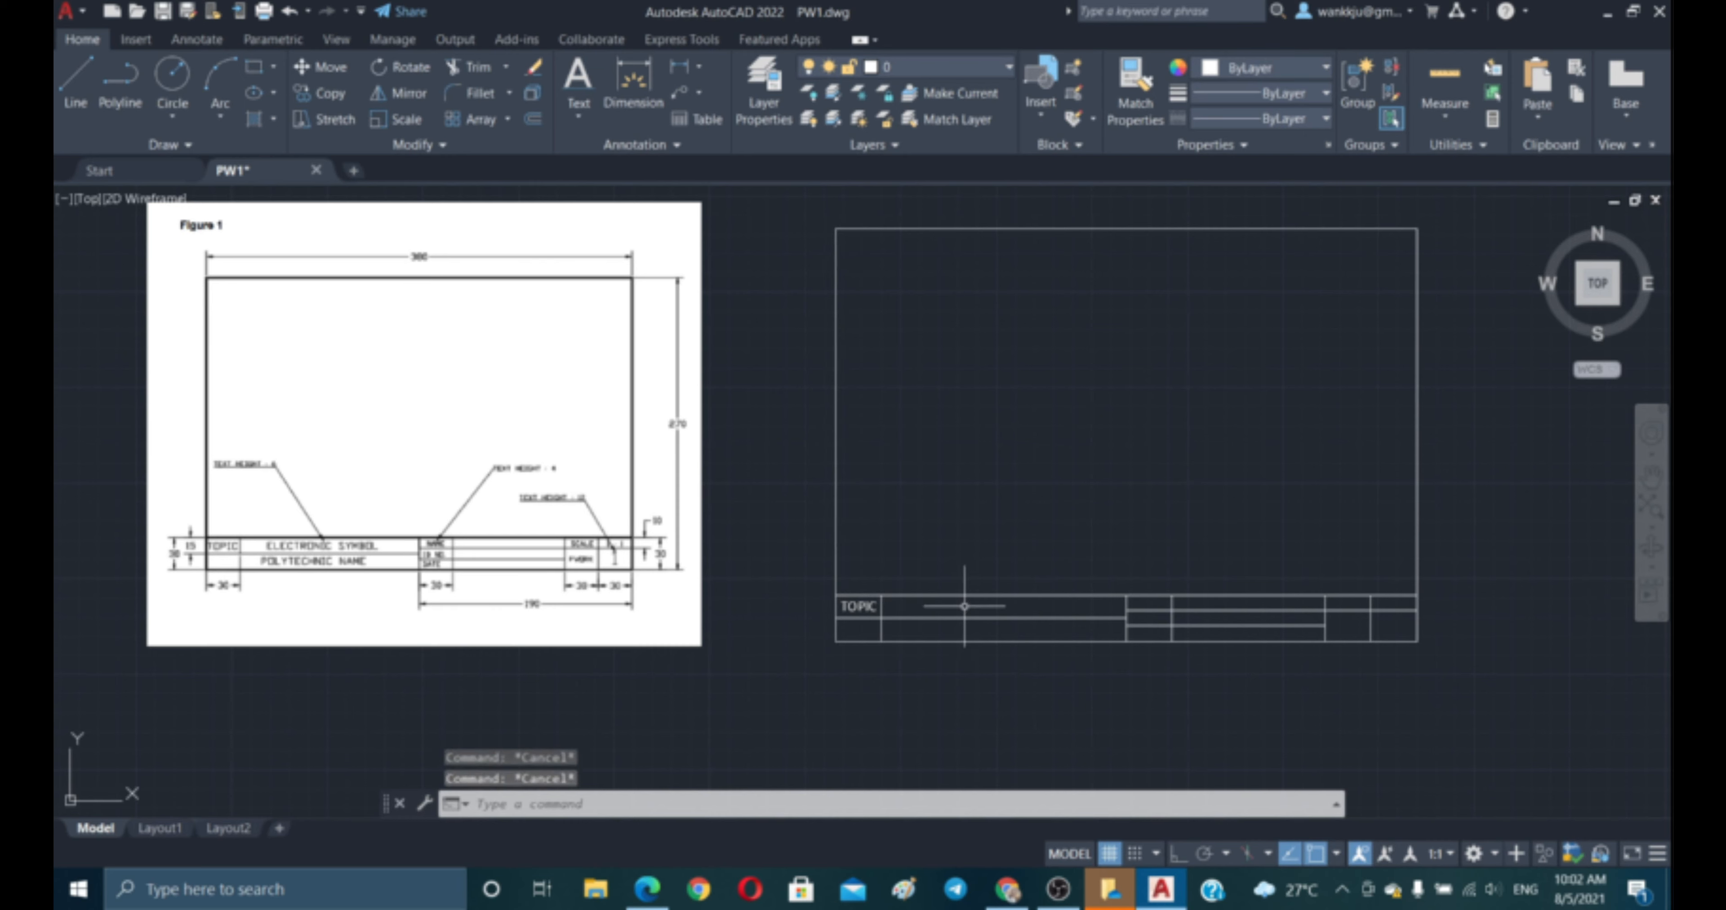
- Copy the TOPIC text into the upper and lower cells of the wide column beside it
text(CO)
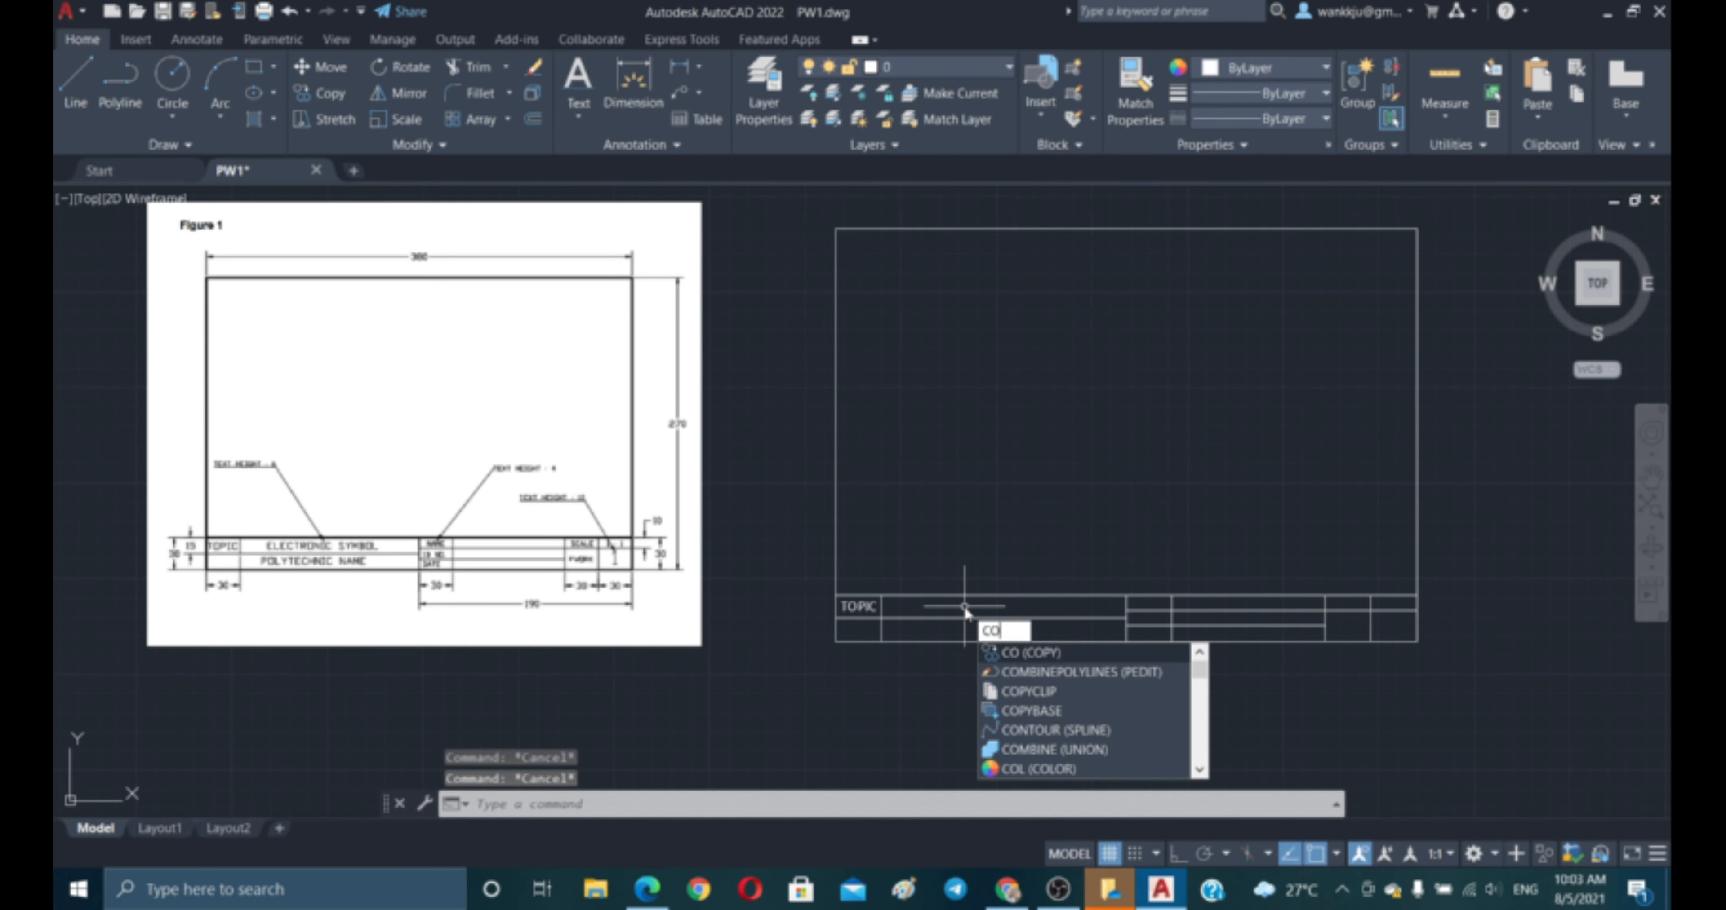
key(Return)
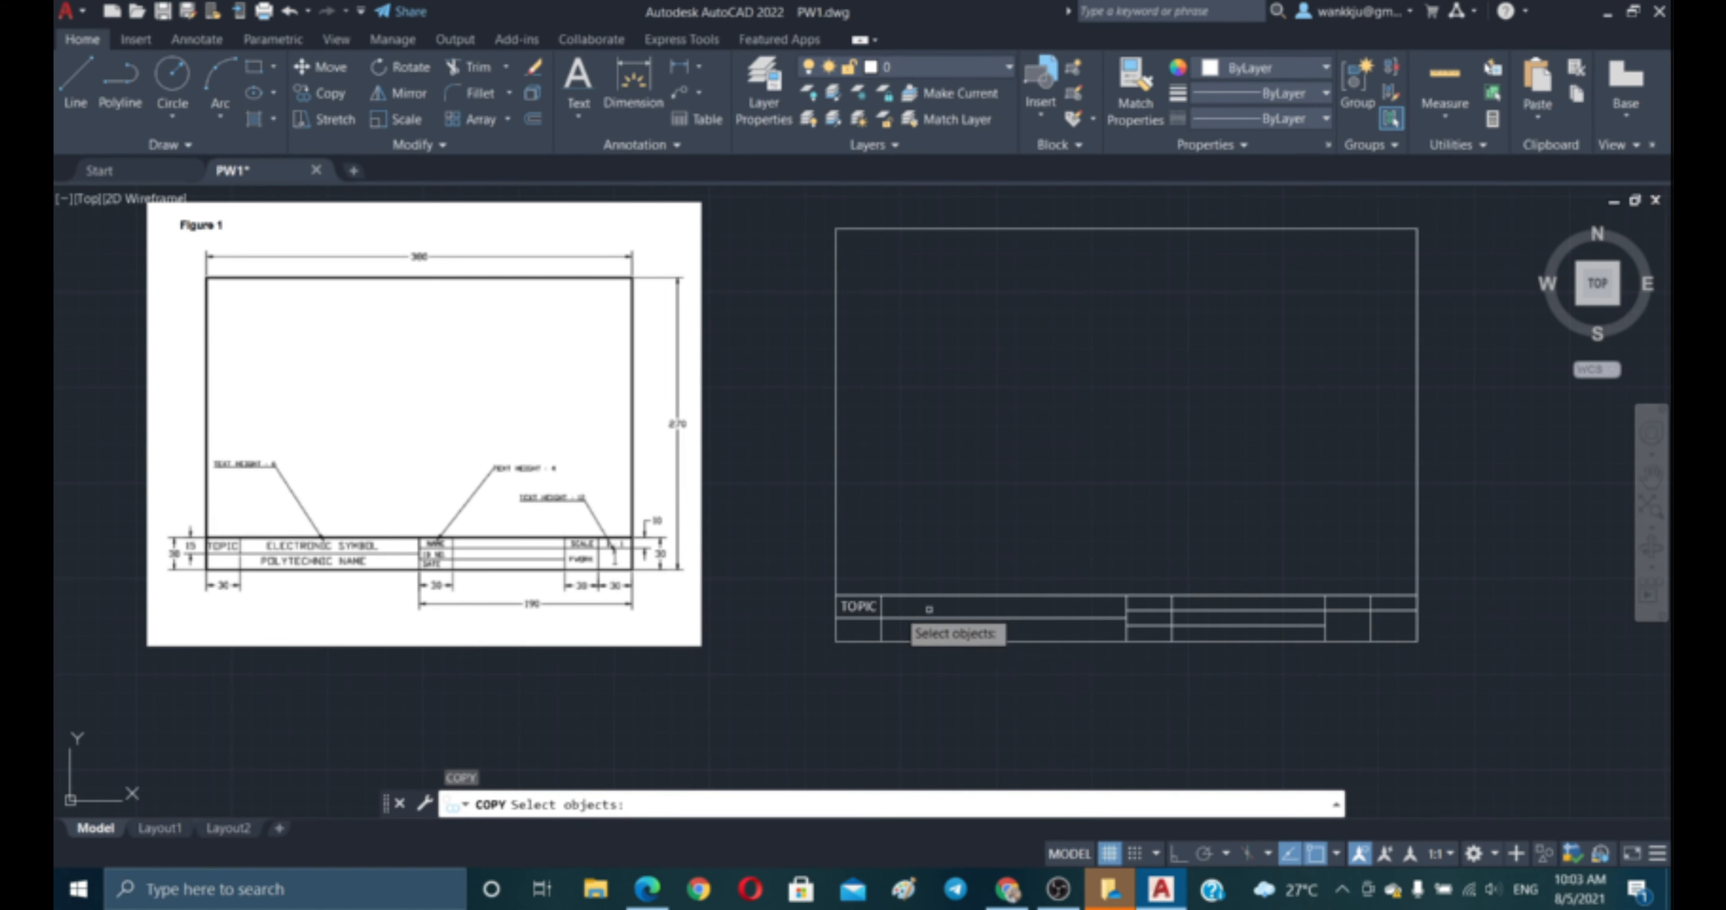
click(863, 610)
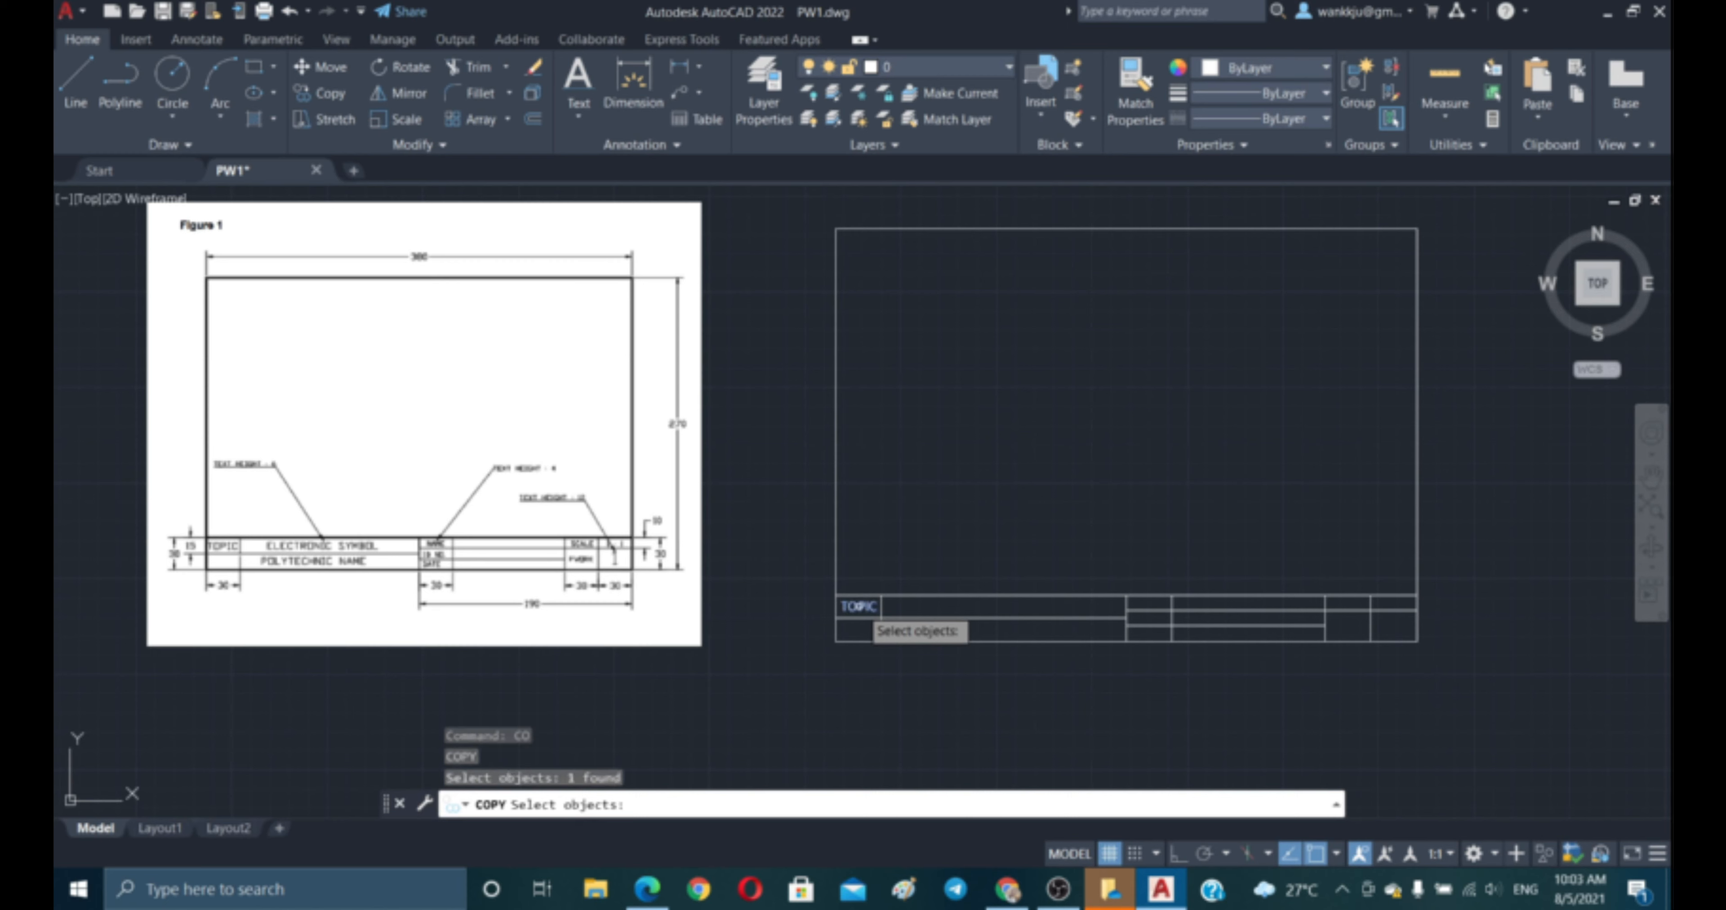
key(Return)
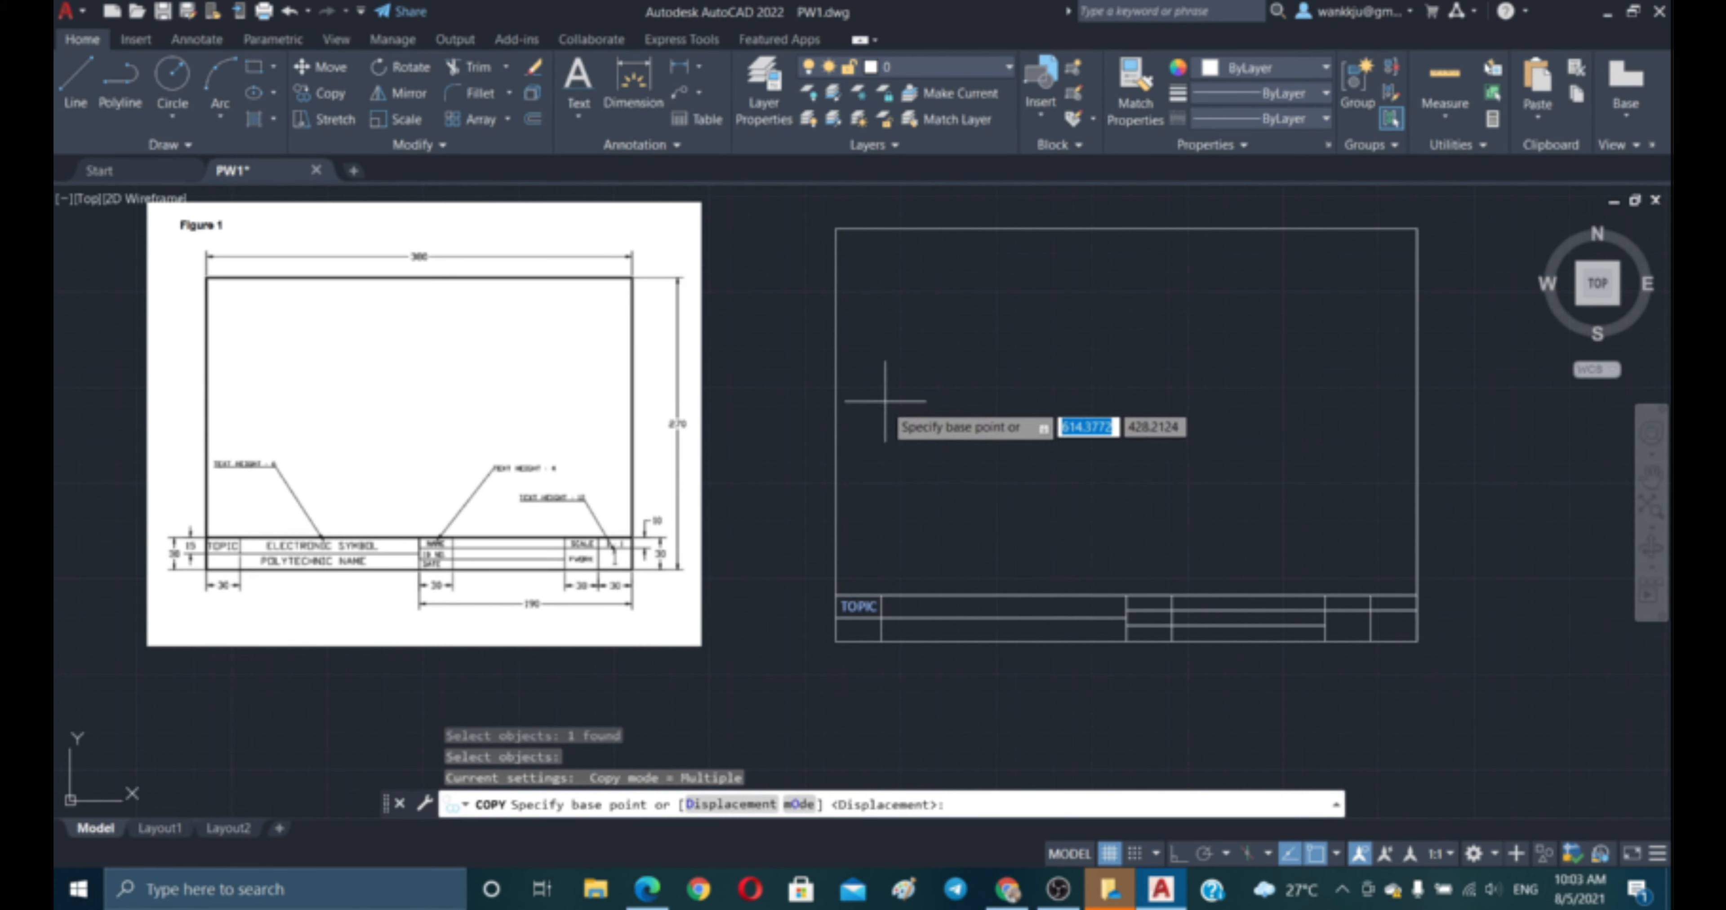
click(908, 373)
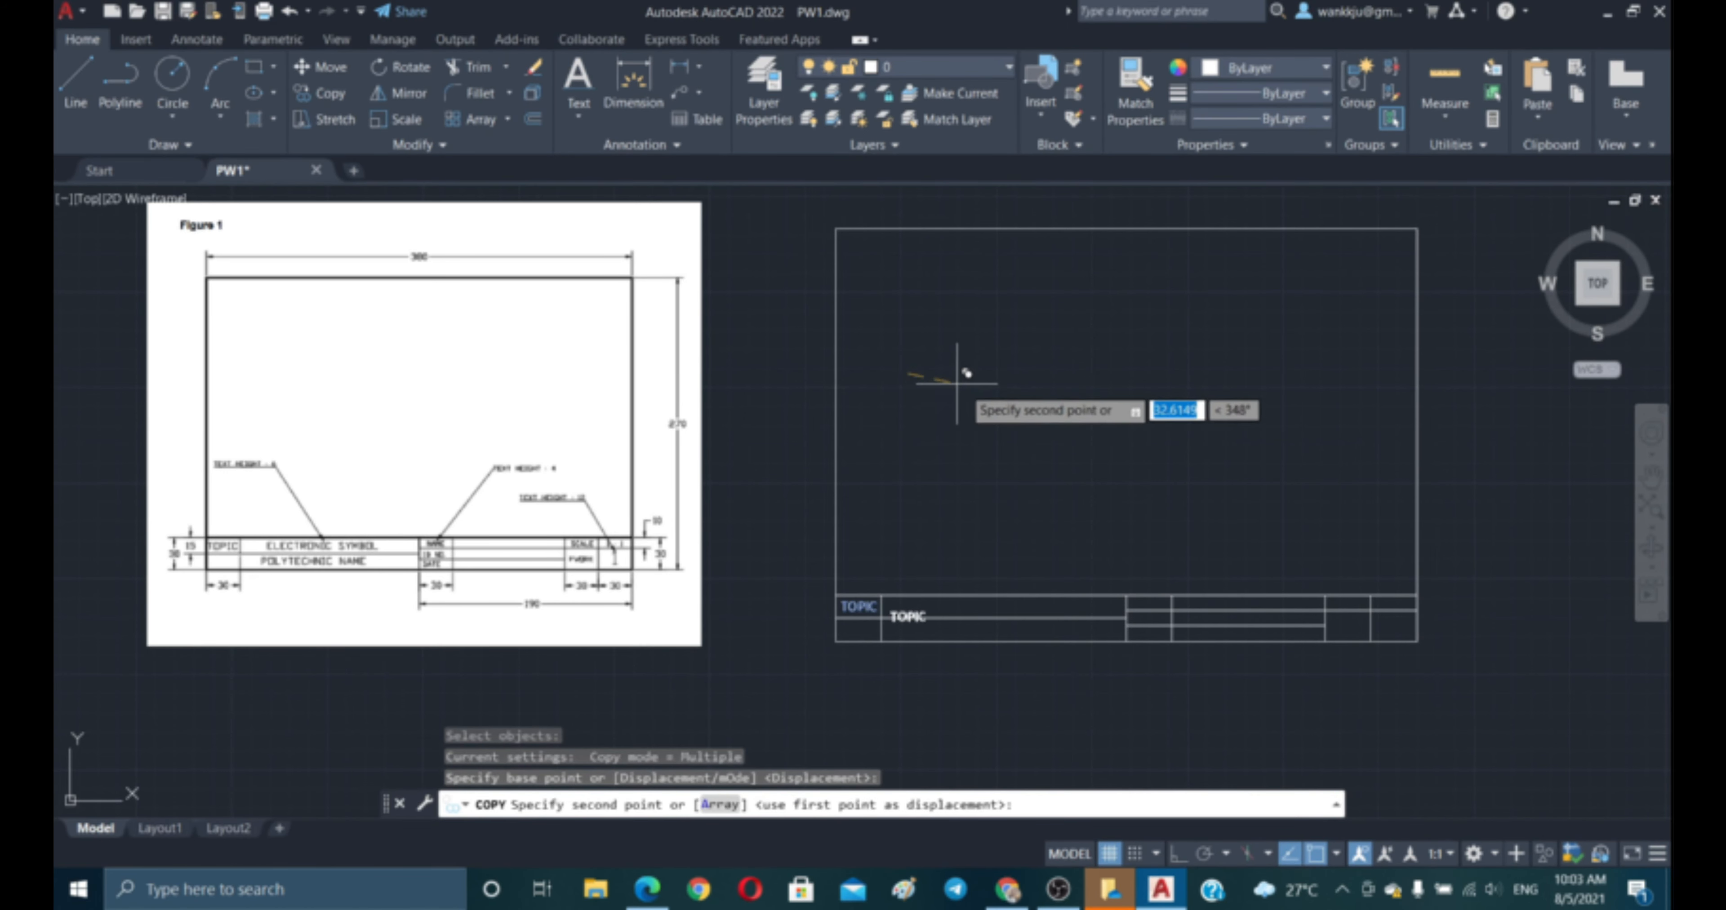
click(1037, 376)
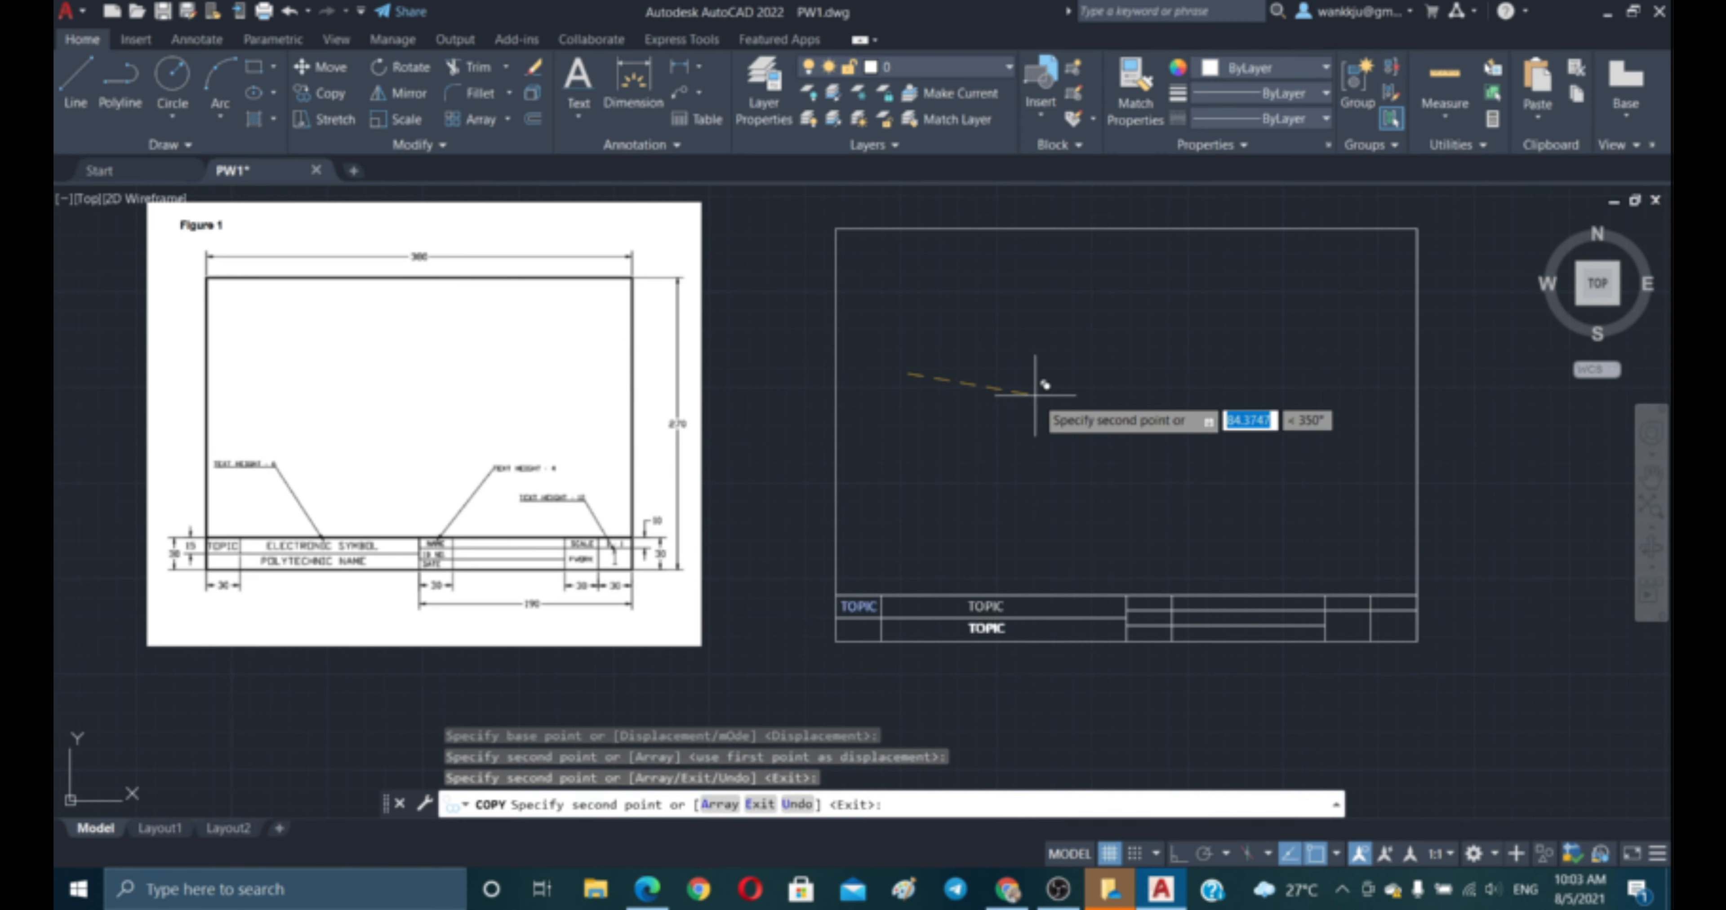
key(Escape)
key(Escape)
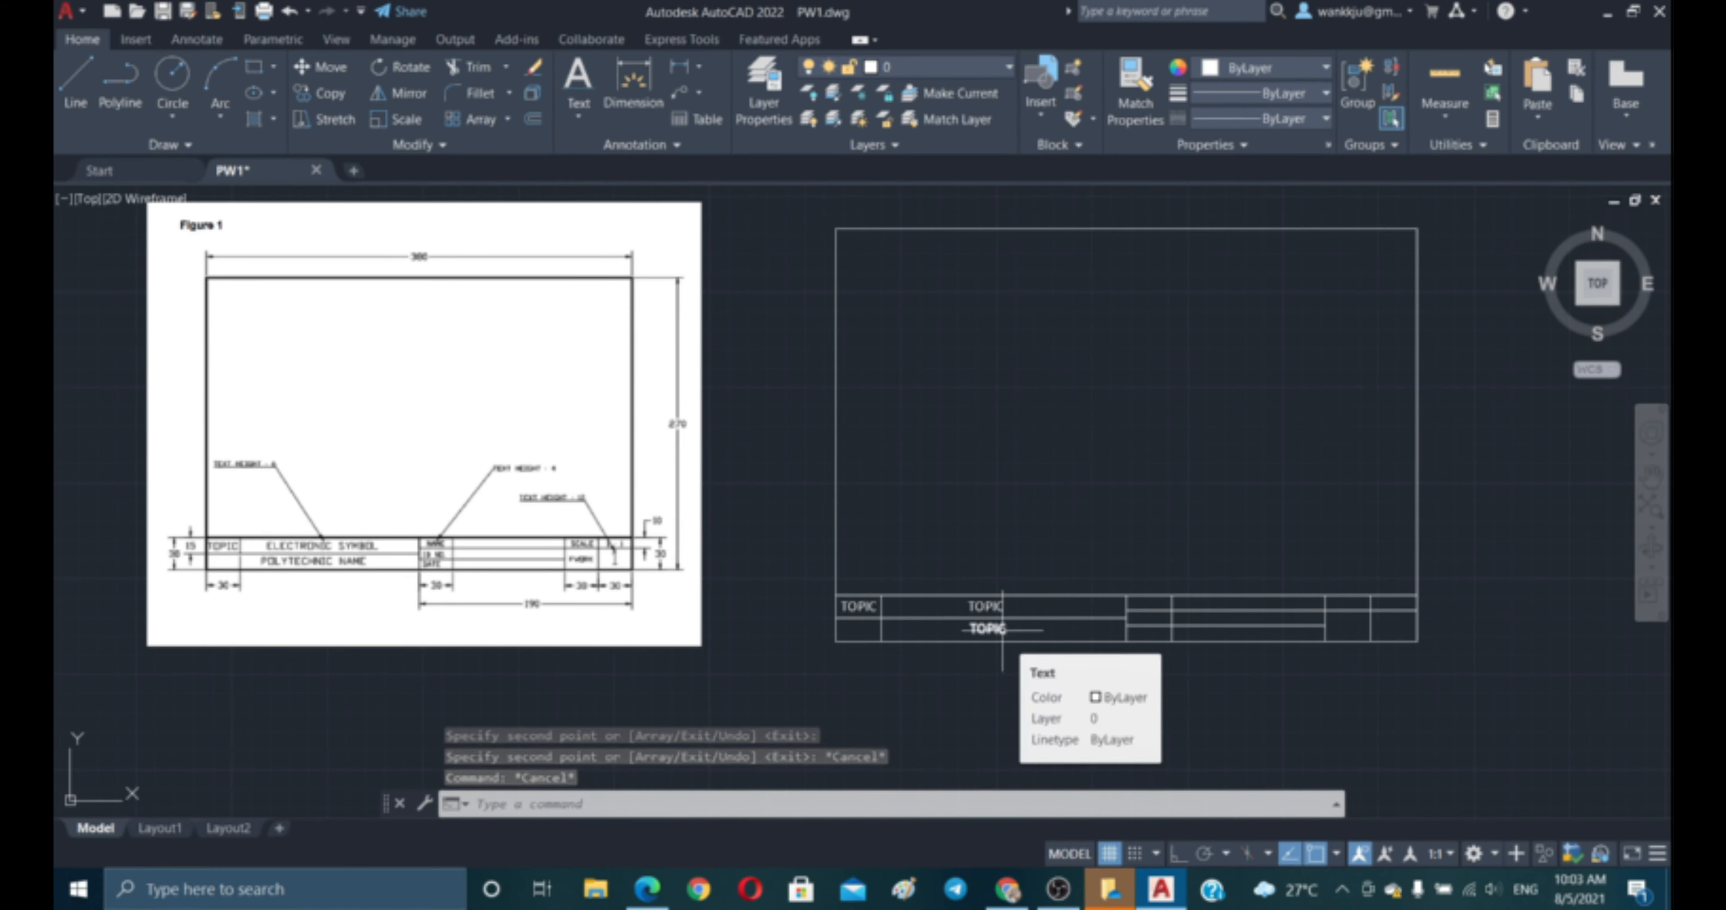
- Change the TOPIC text in the wide column's upper cell to "ELECTRONIC SYMBOL"
key(Escape)
key(Escape)
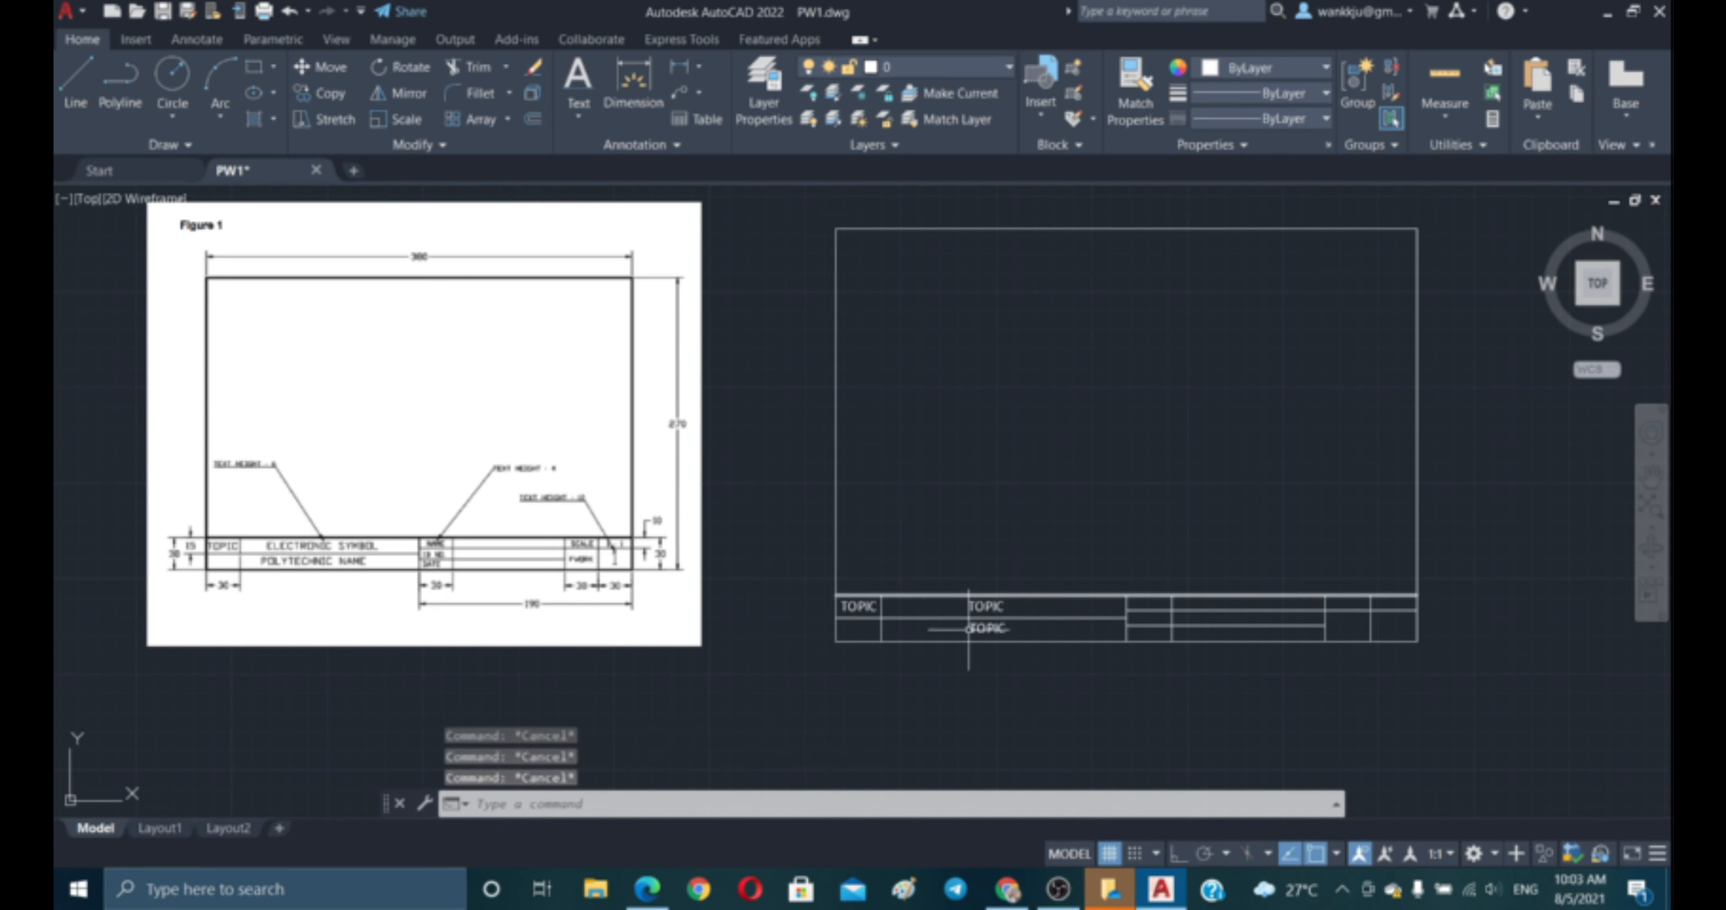
text(ED)
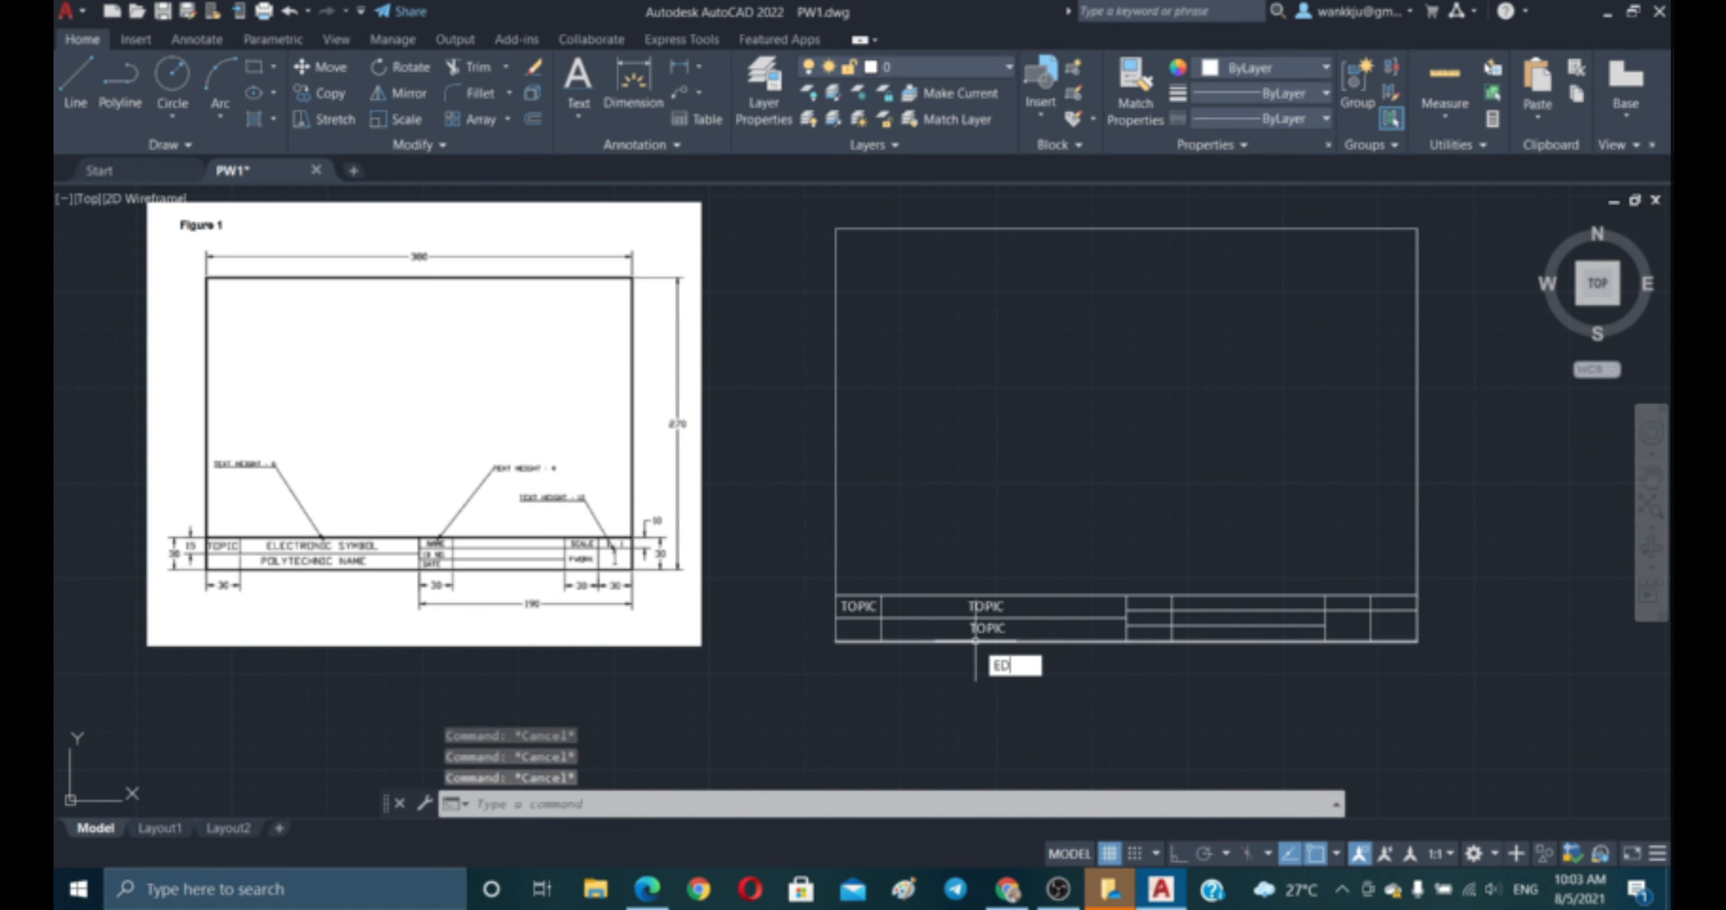
key(Return)
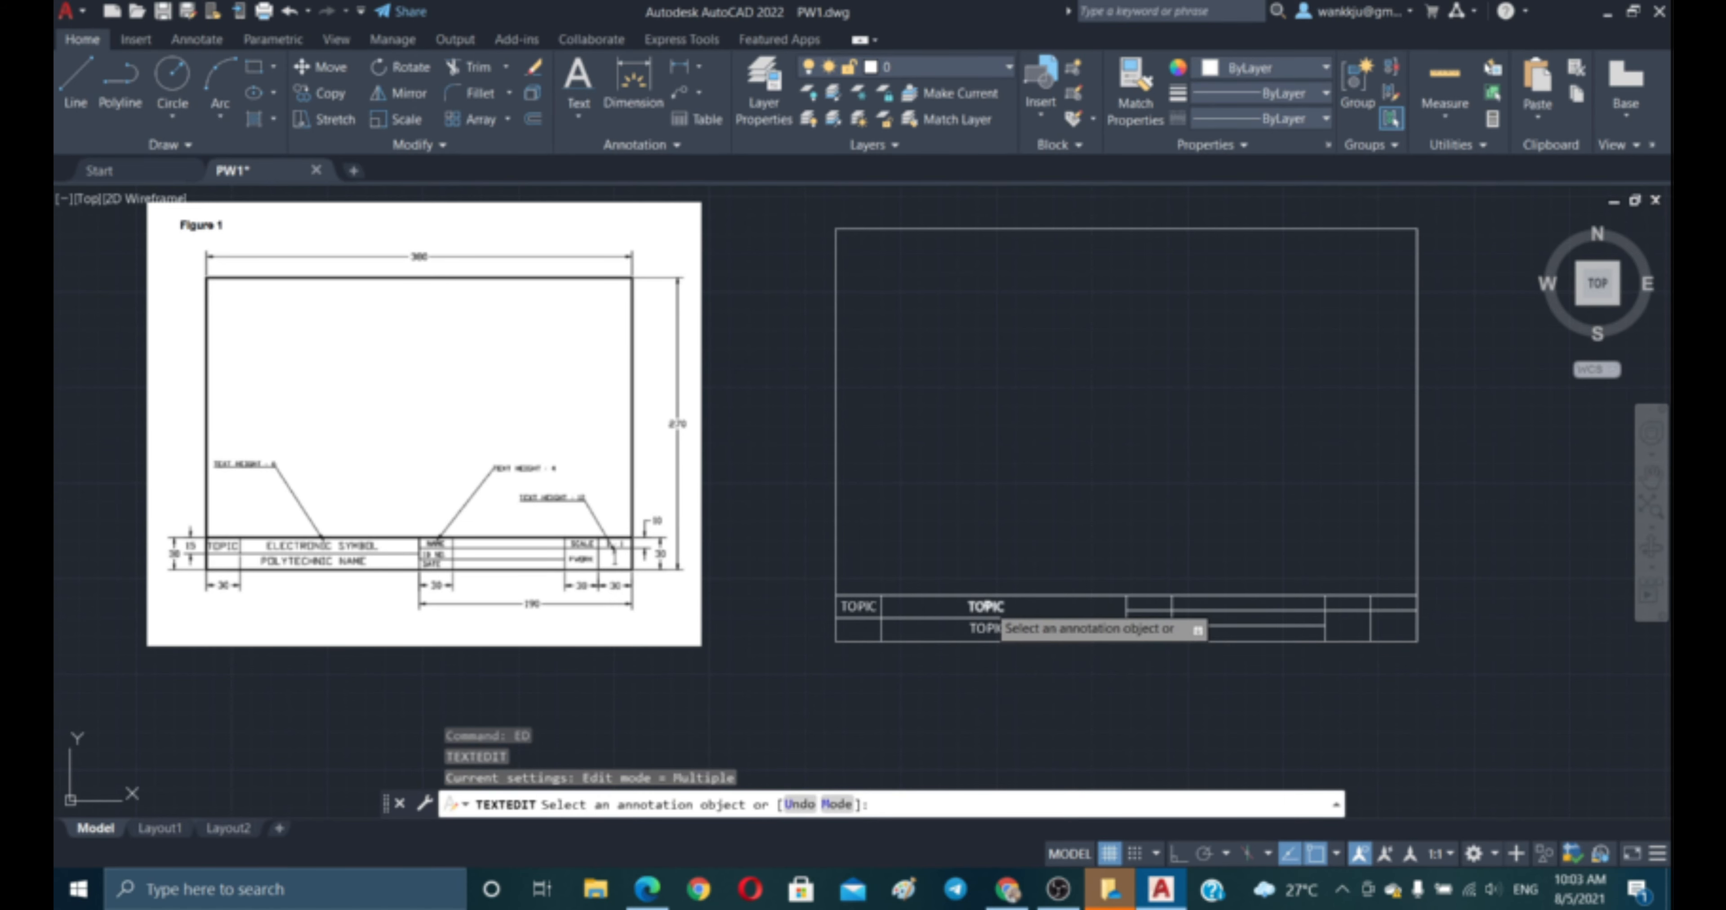
click(988, 609)
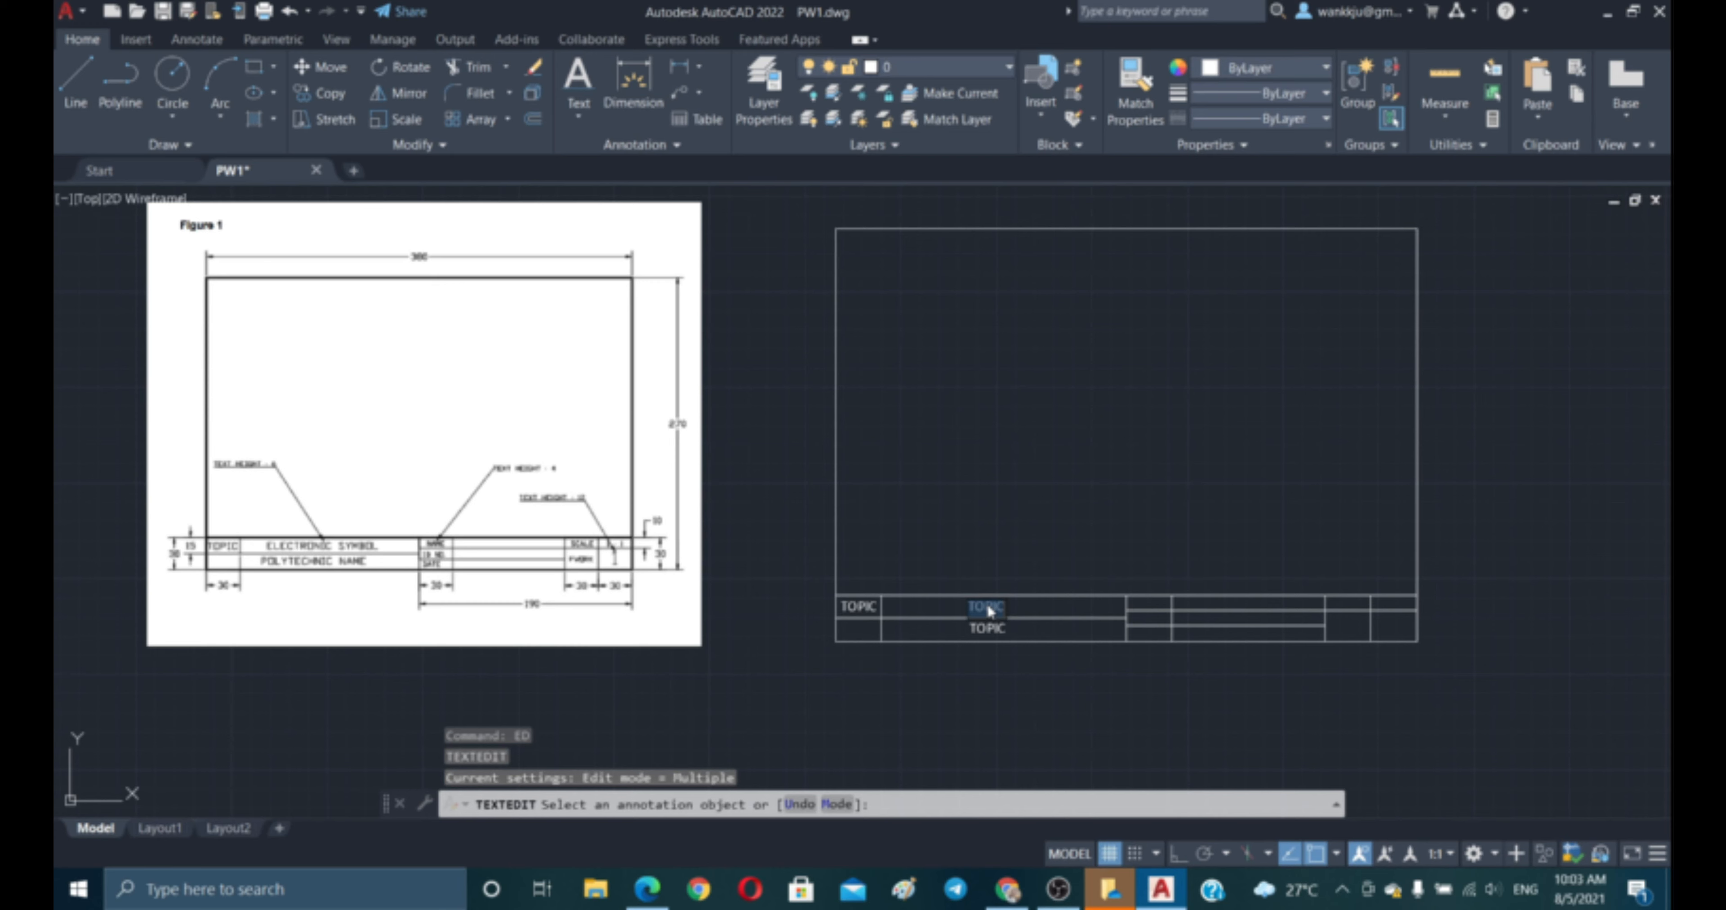
text(ELECTRO)
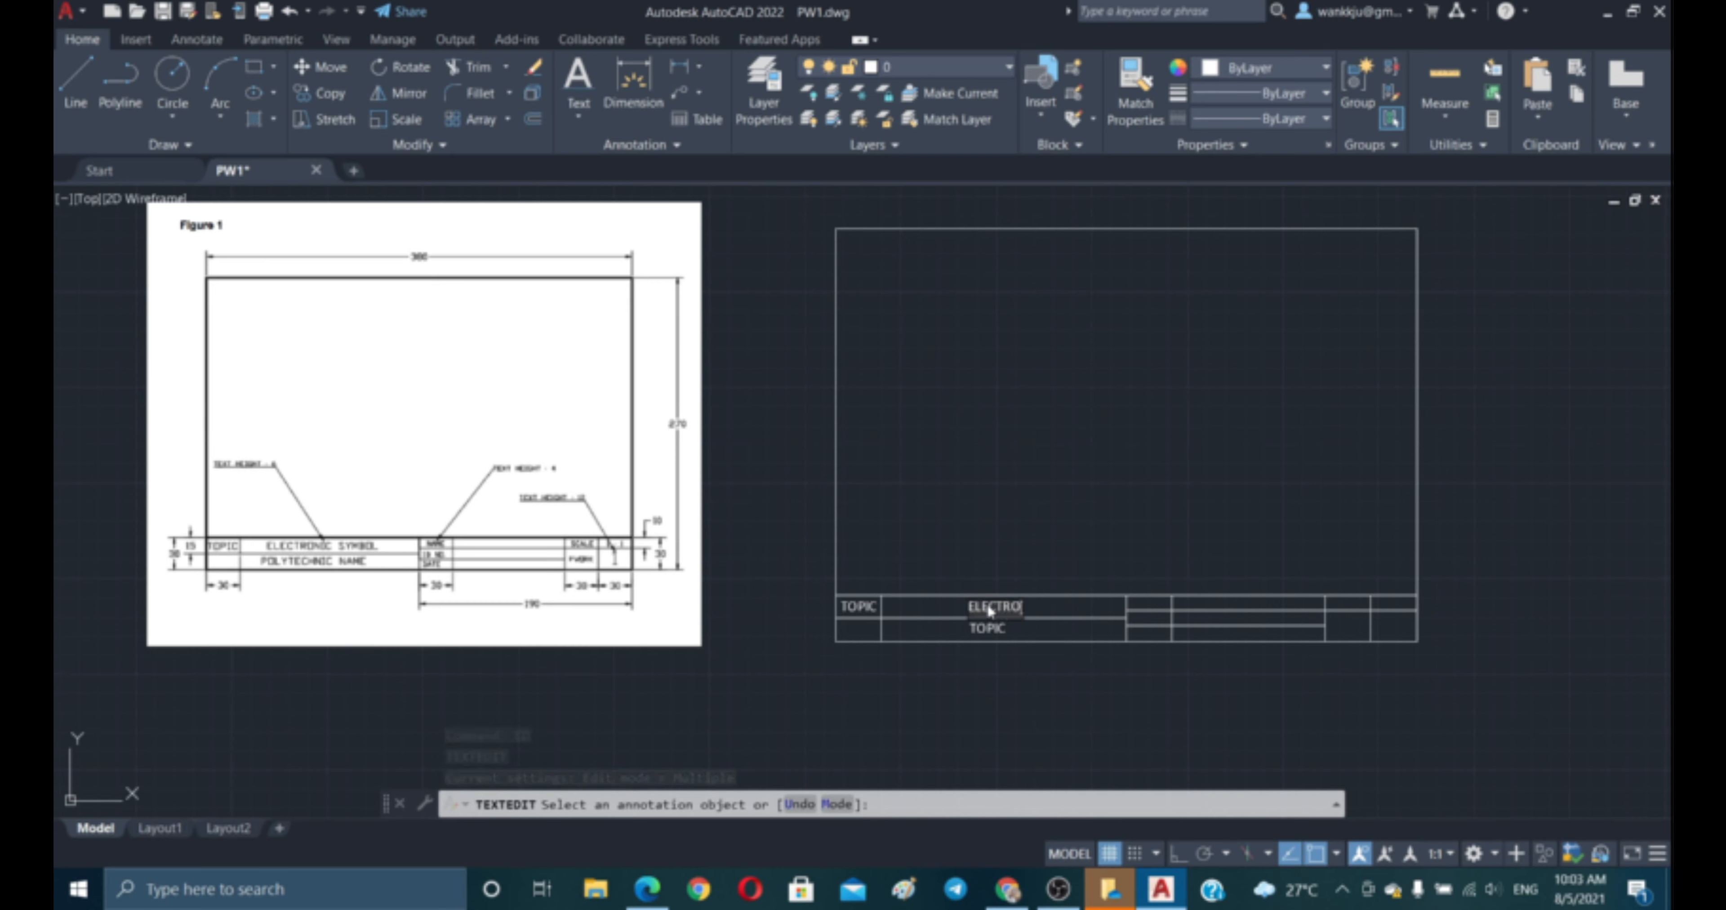
text(NIC SYMB)
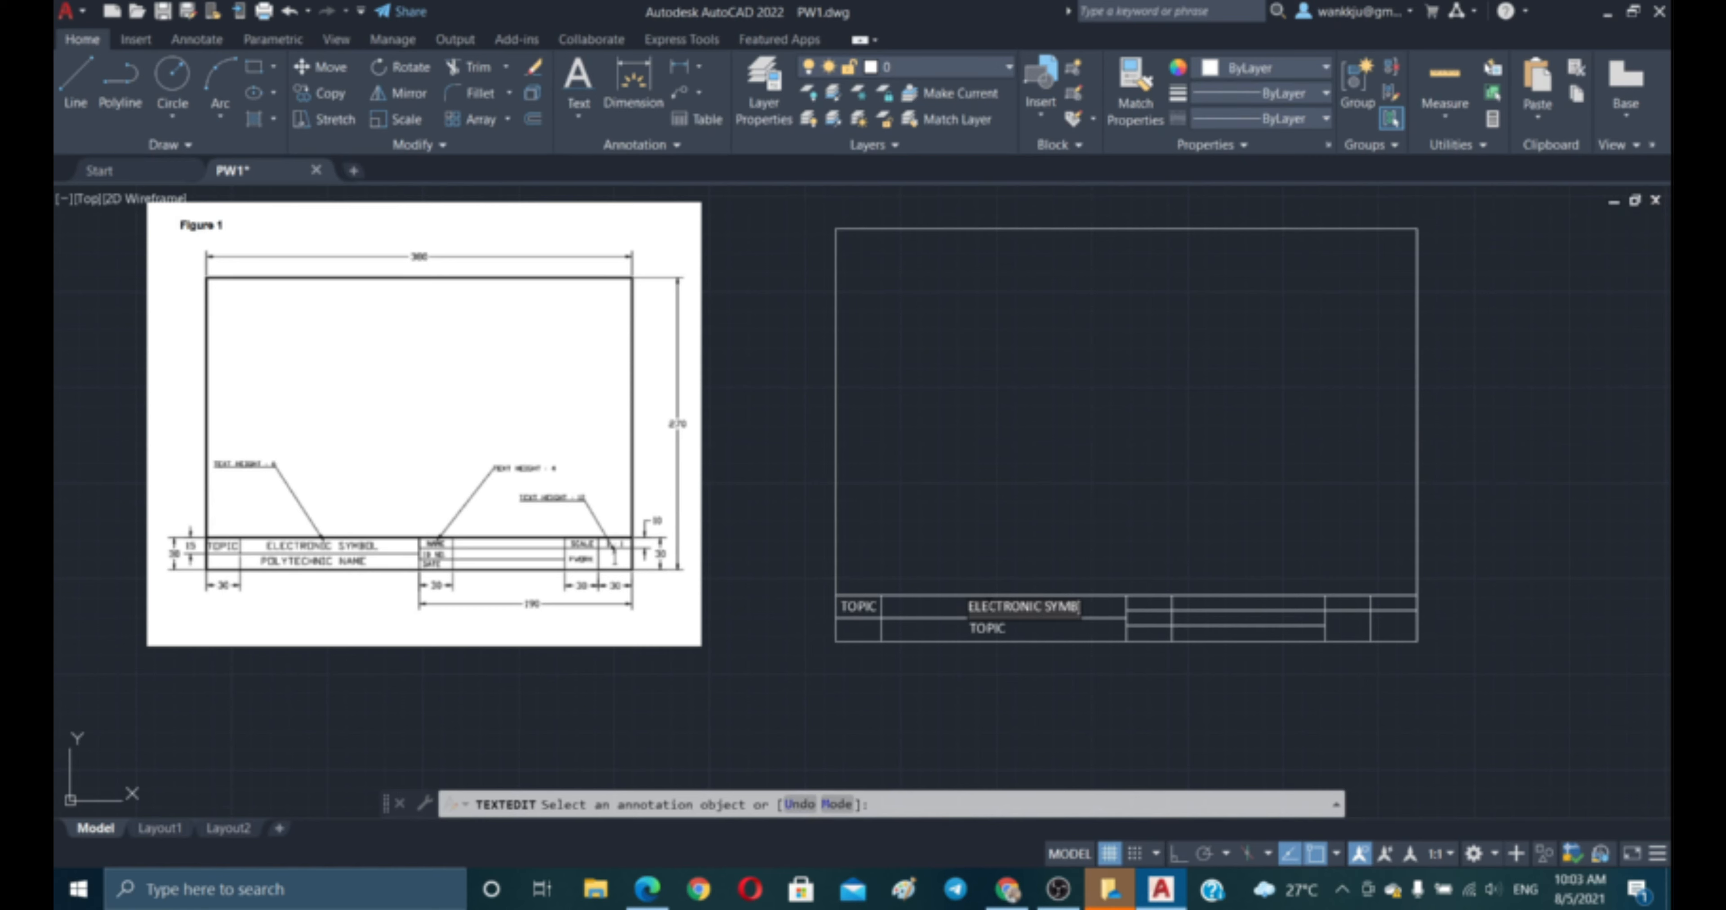
text(OL)
click(1080, 541)
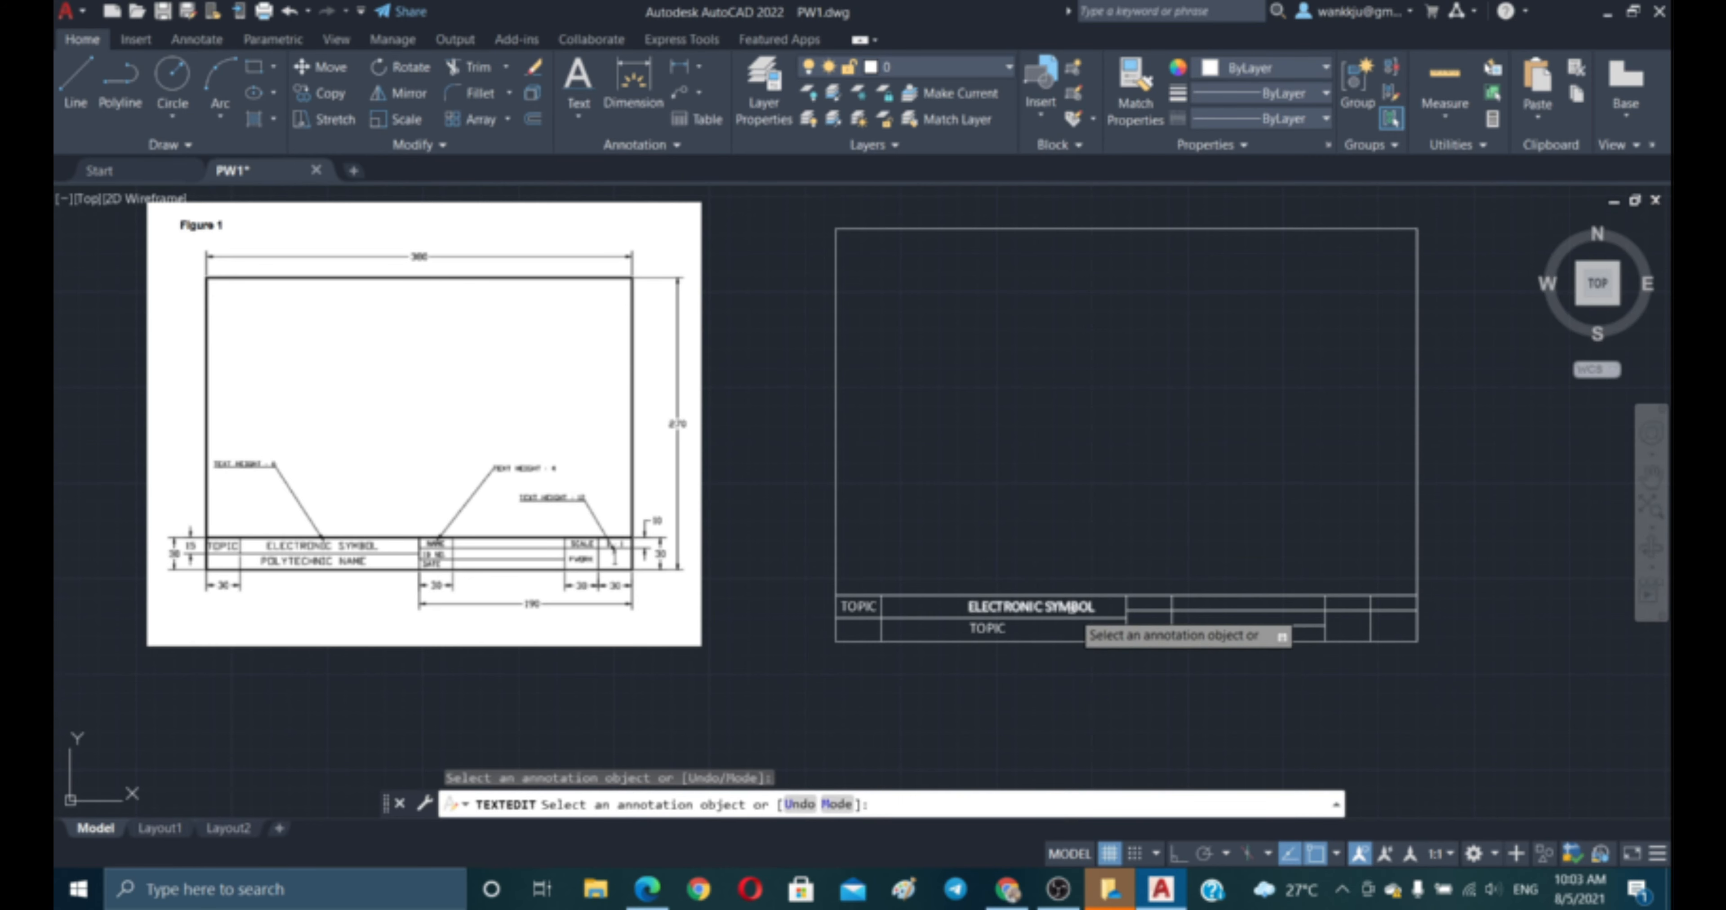
- Change the TOPIC text in the wide column's lower cell to "POLYTECHNIC NAME" and end text editing
click(988, 631)
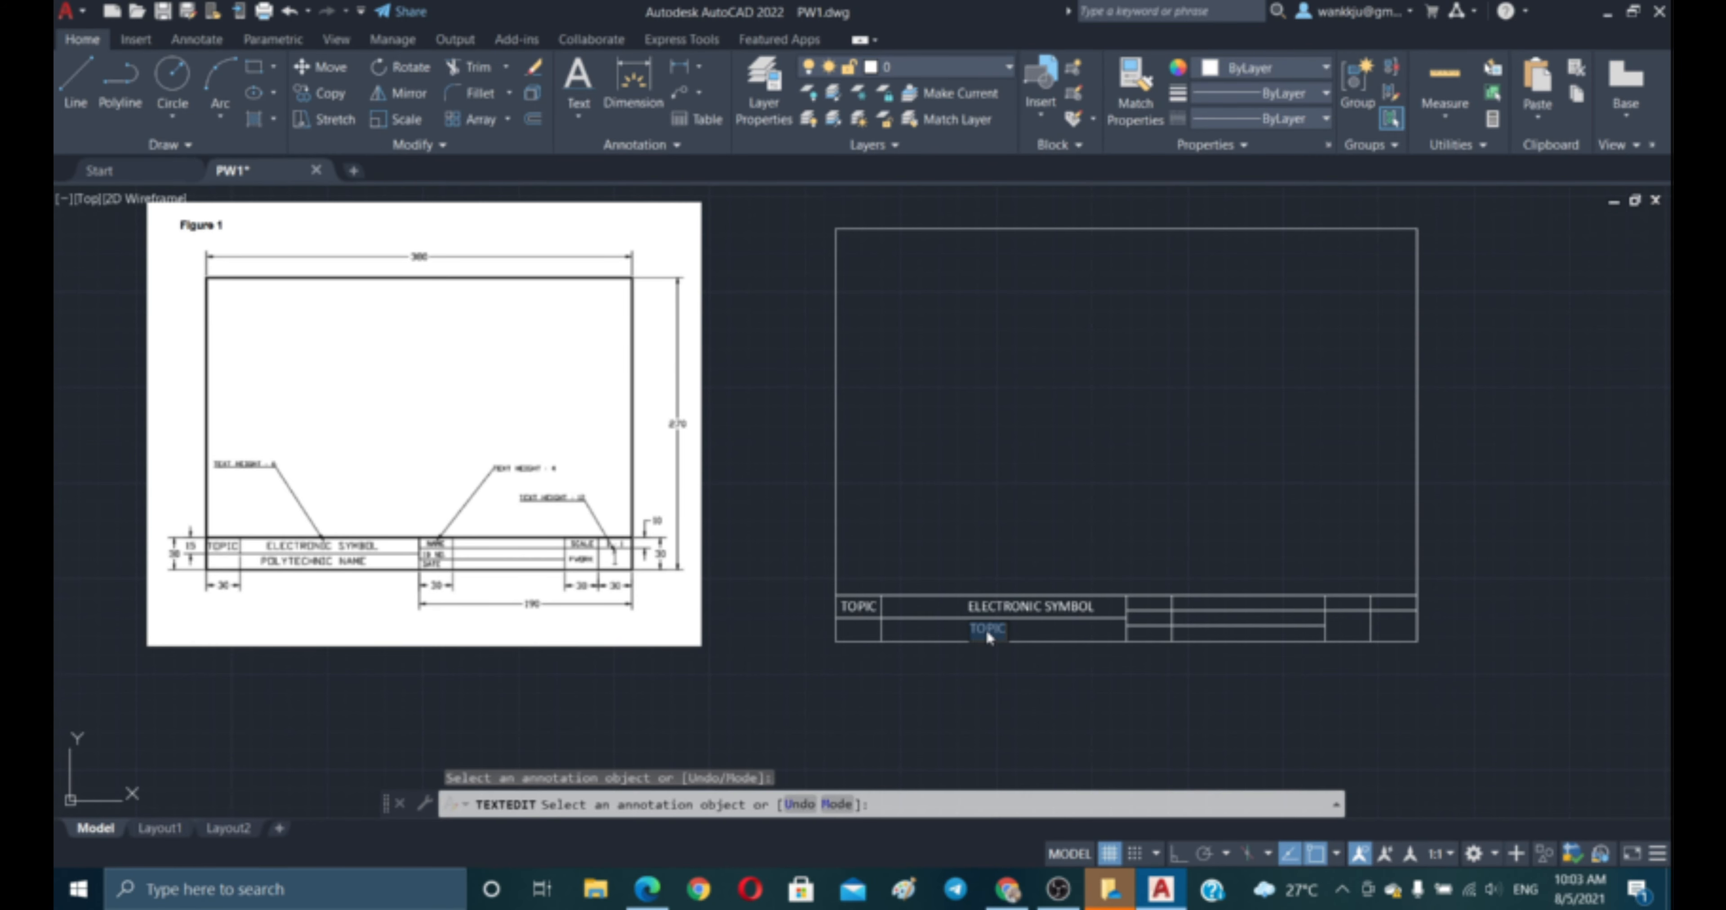
text(POLYTE)
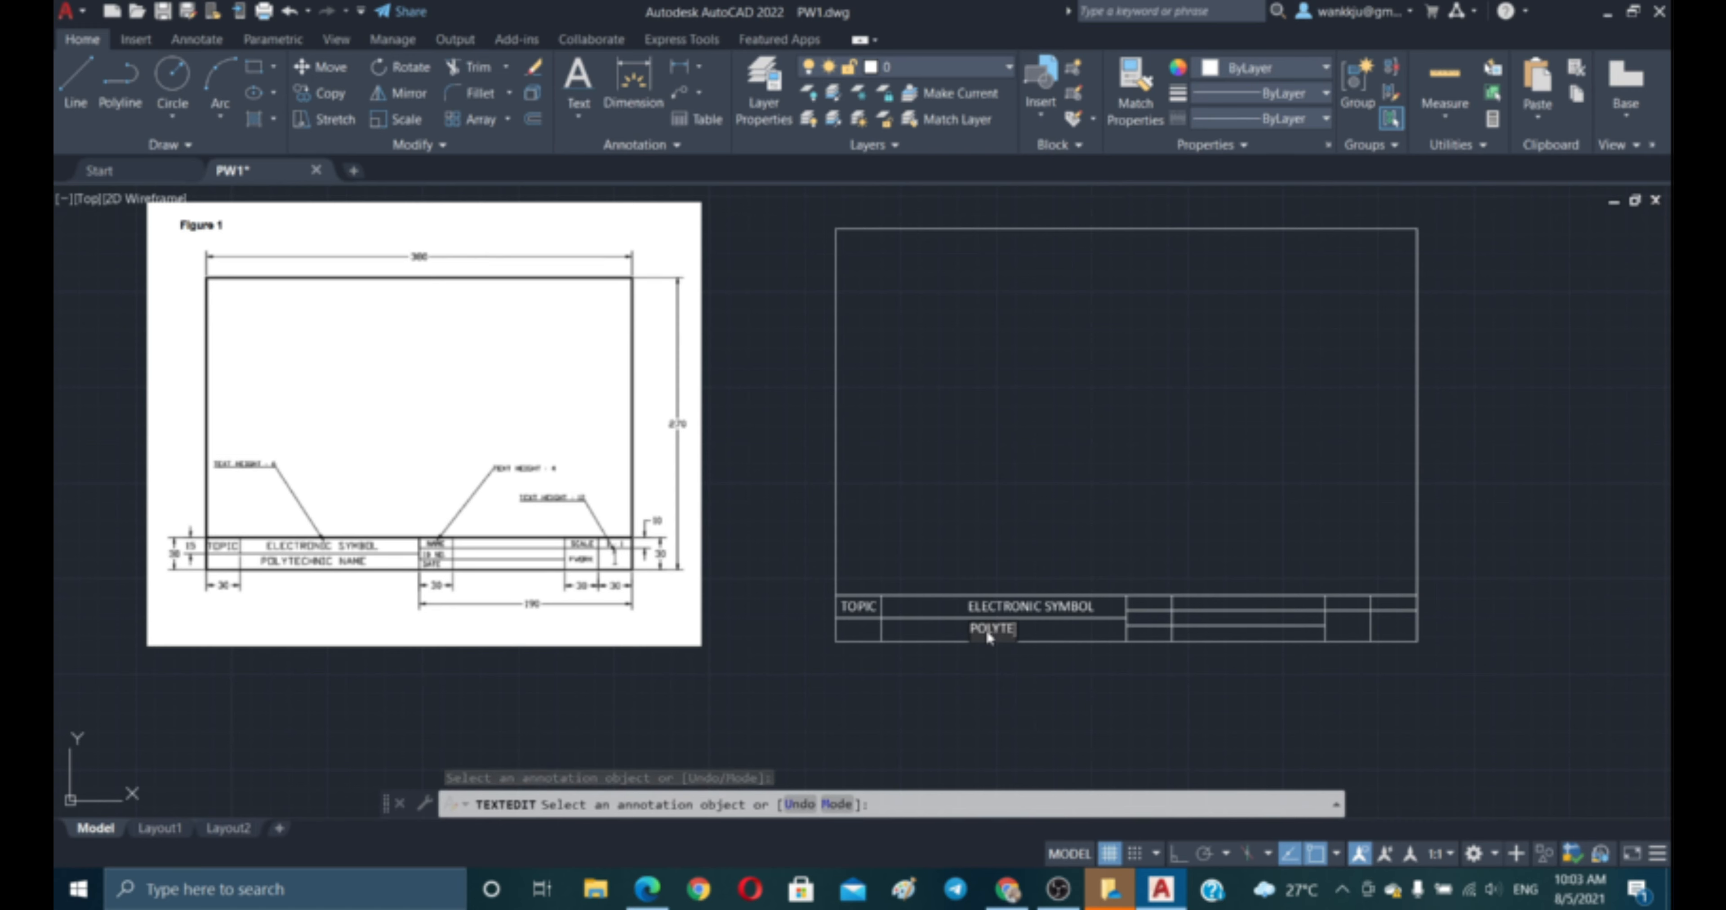
text(CHNI)
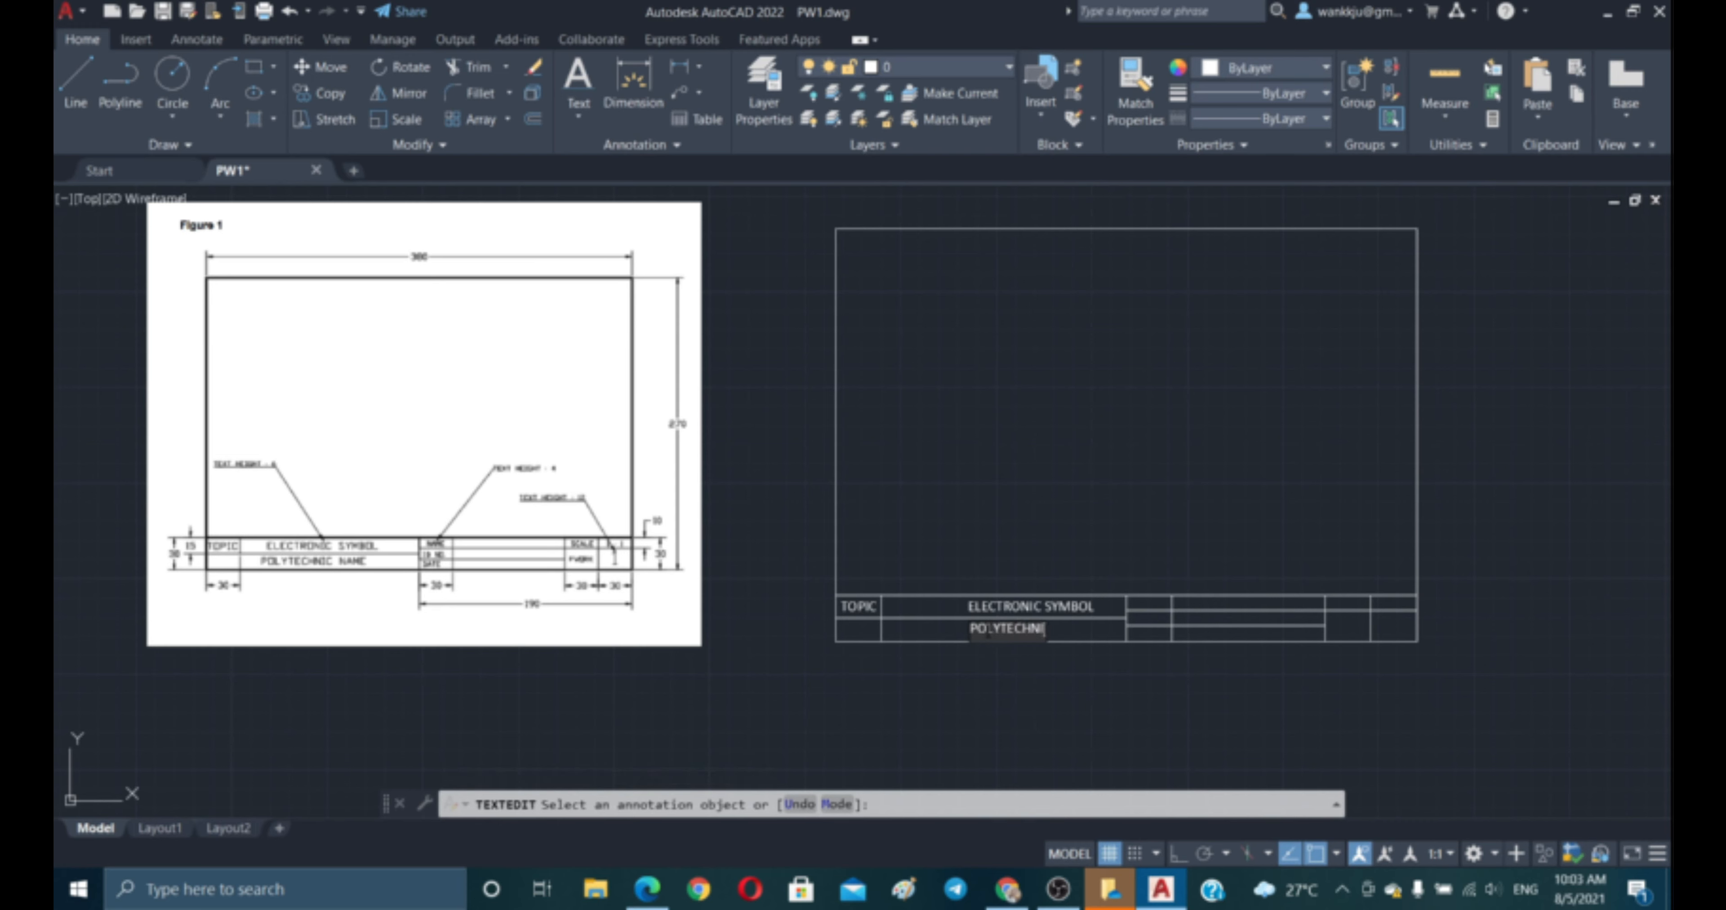
text(C NAME)
click(1122, 515)
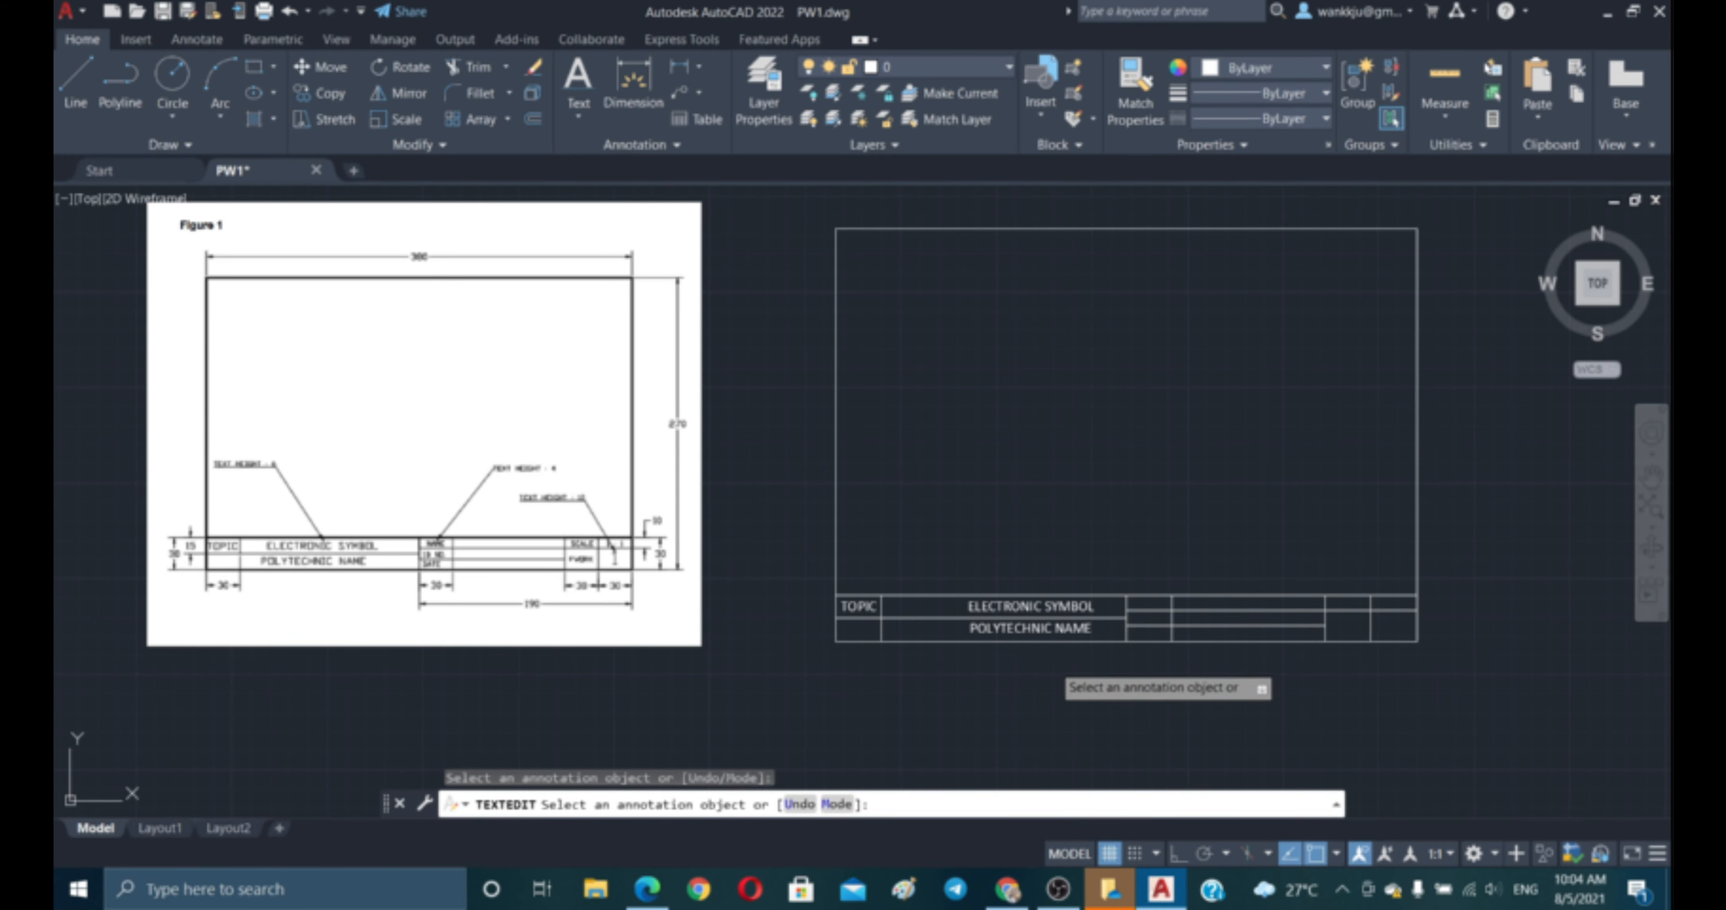
key(Escape)
key(Escape)
key(Escape)
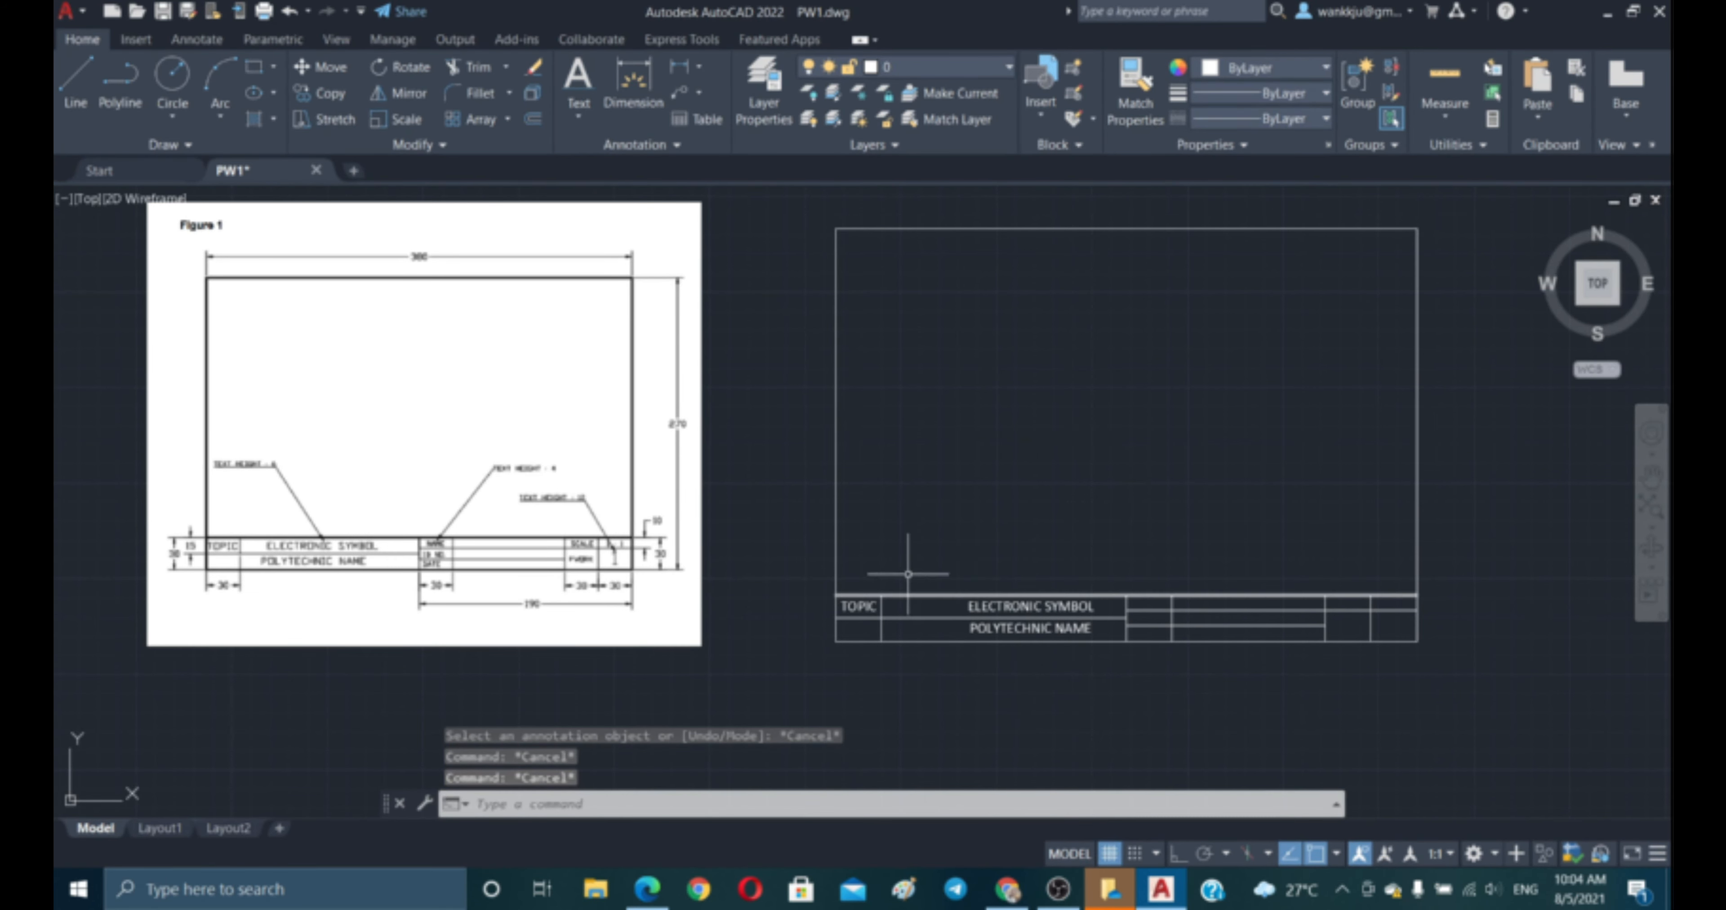
key(Escape)
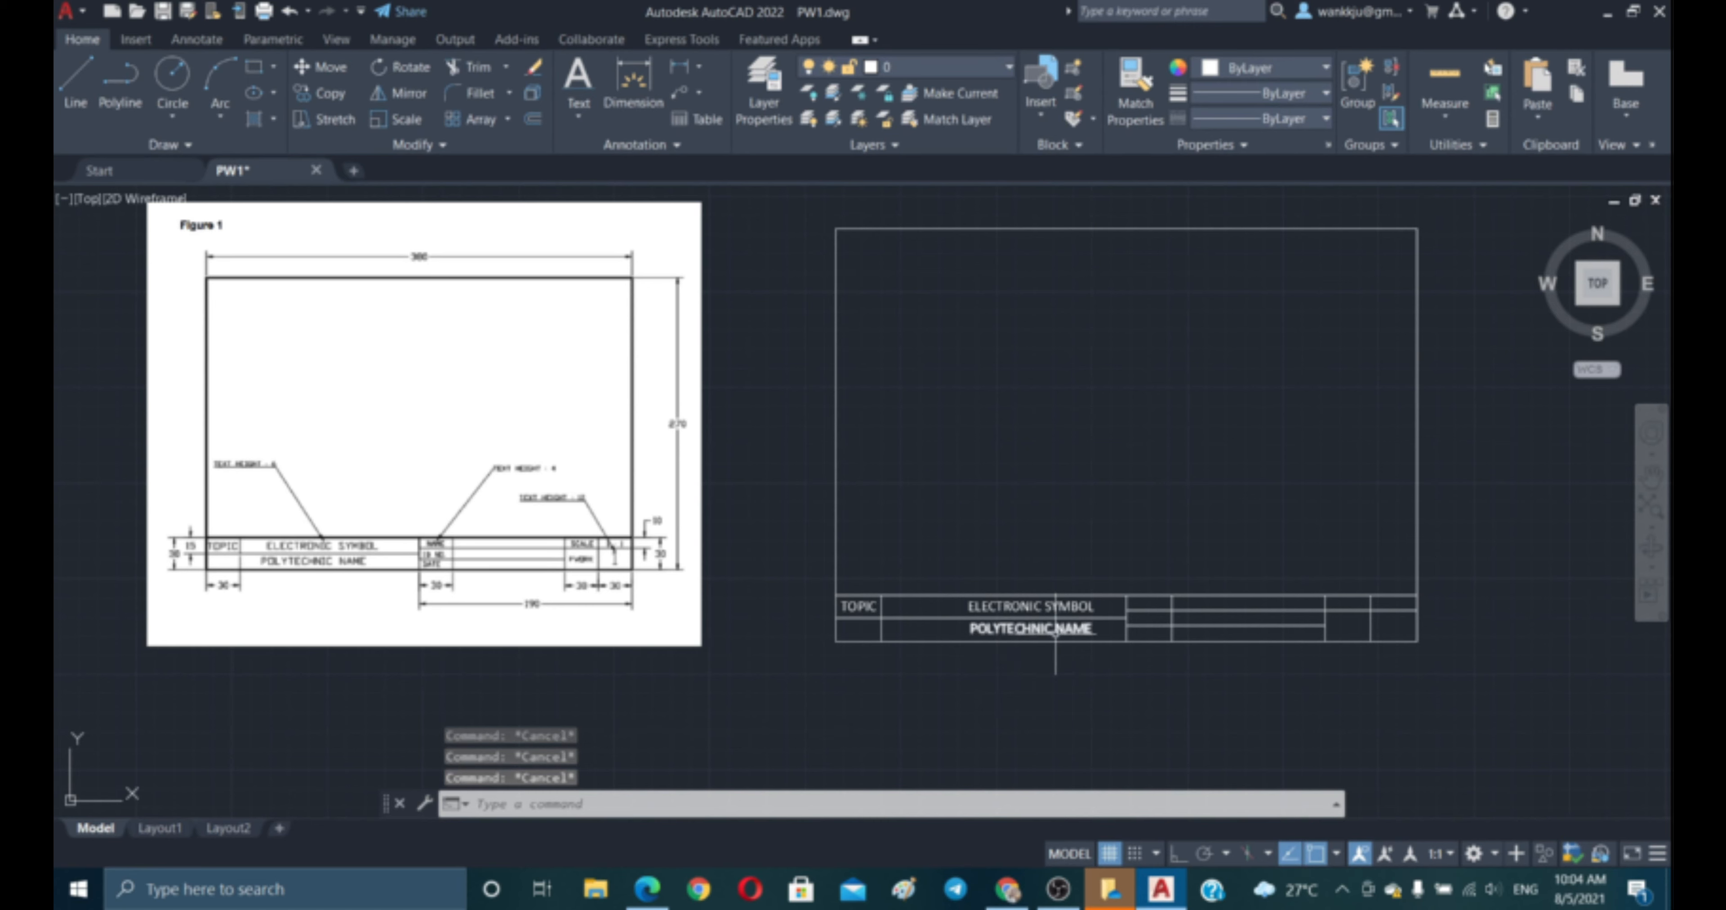
- Move the ELECTRONIC SYMBOL and POLYTECHNIC NAME texts together slightly to the left so they sit centred in the wide column
text(m)
key(Return)
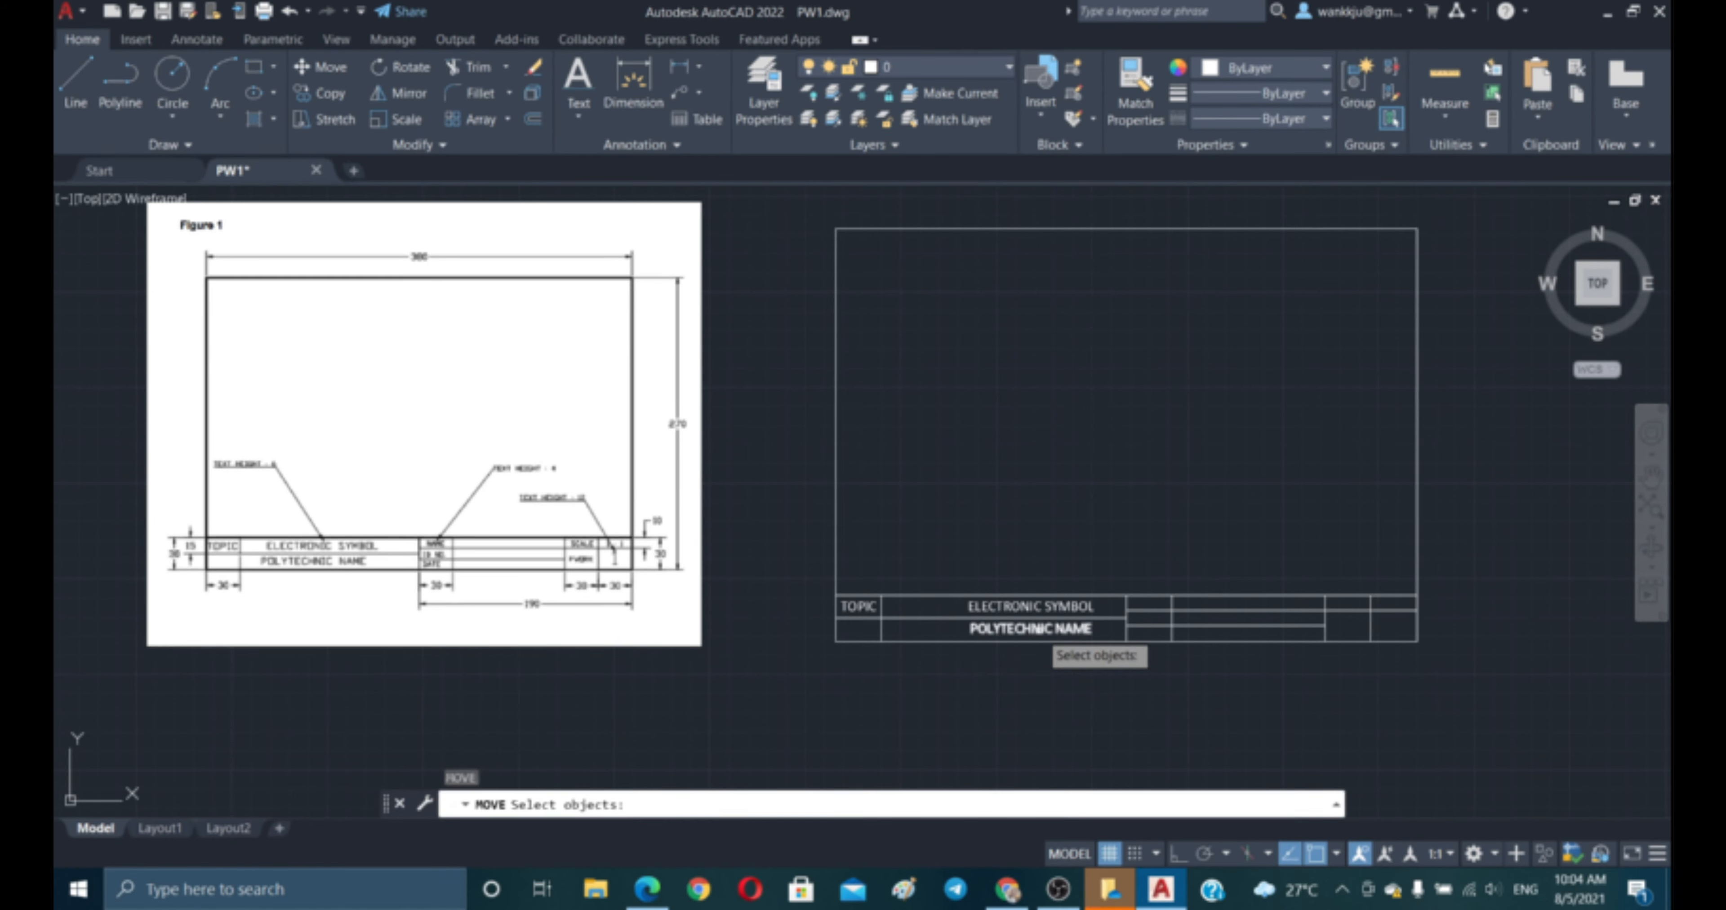
click(1037, 628)
click(1036, 606)
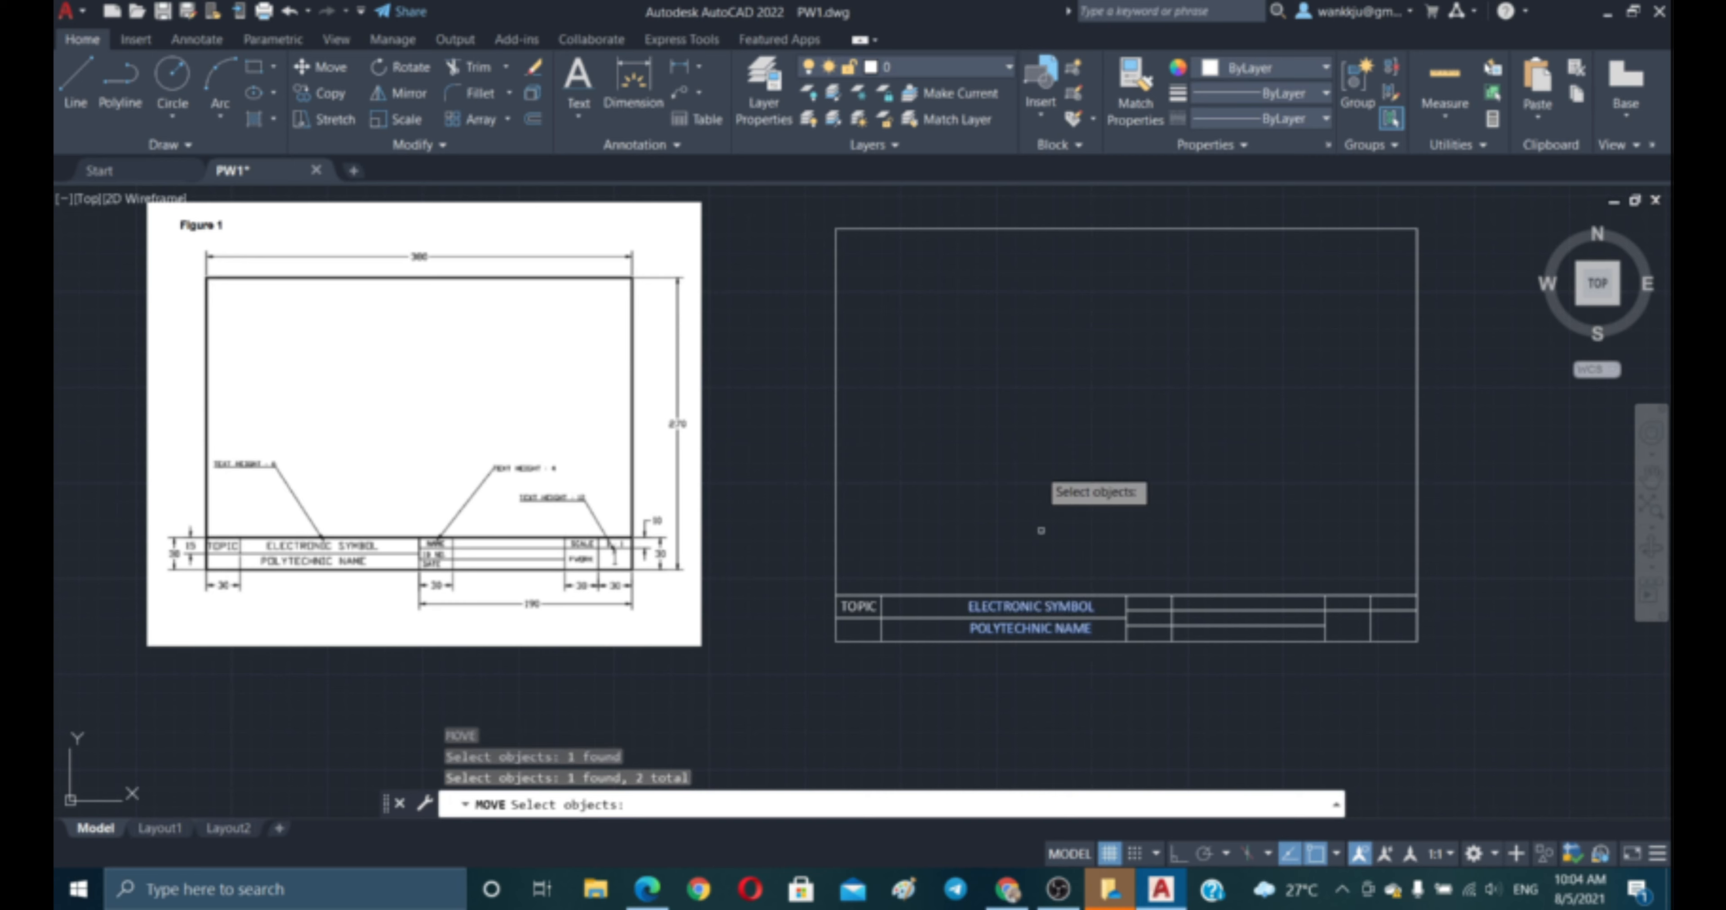
key(Return)
click(1080, 407)
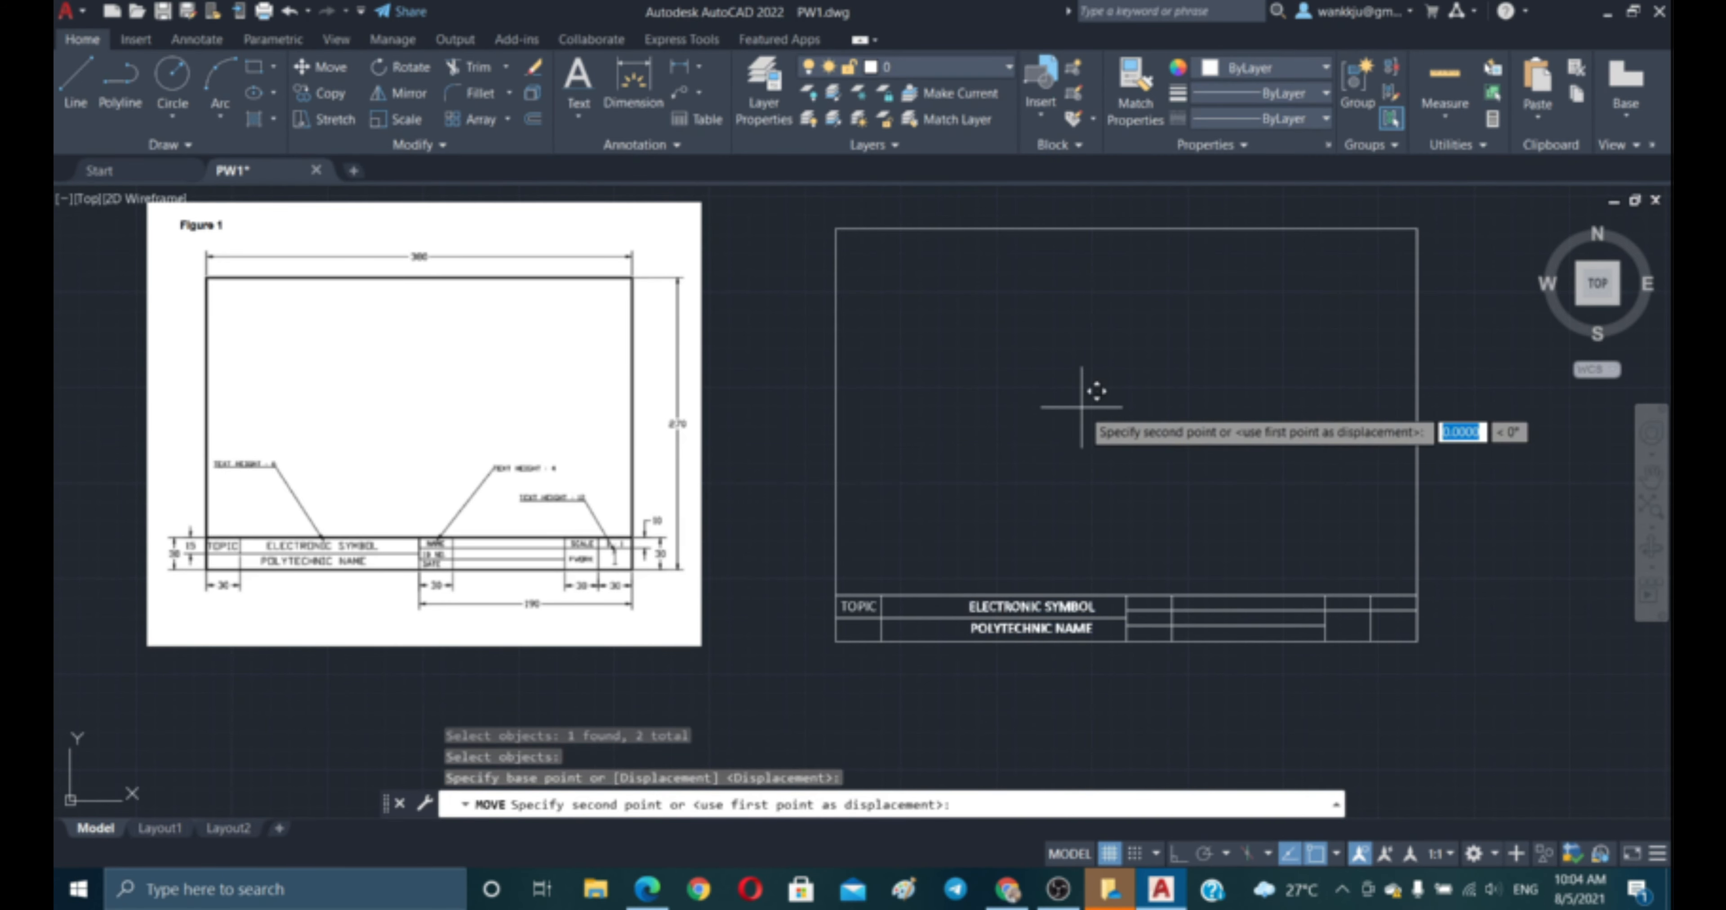
click(1058, 410)
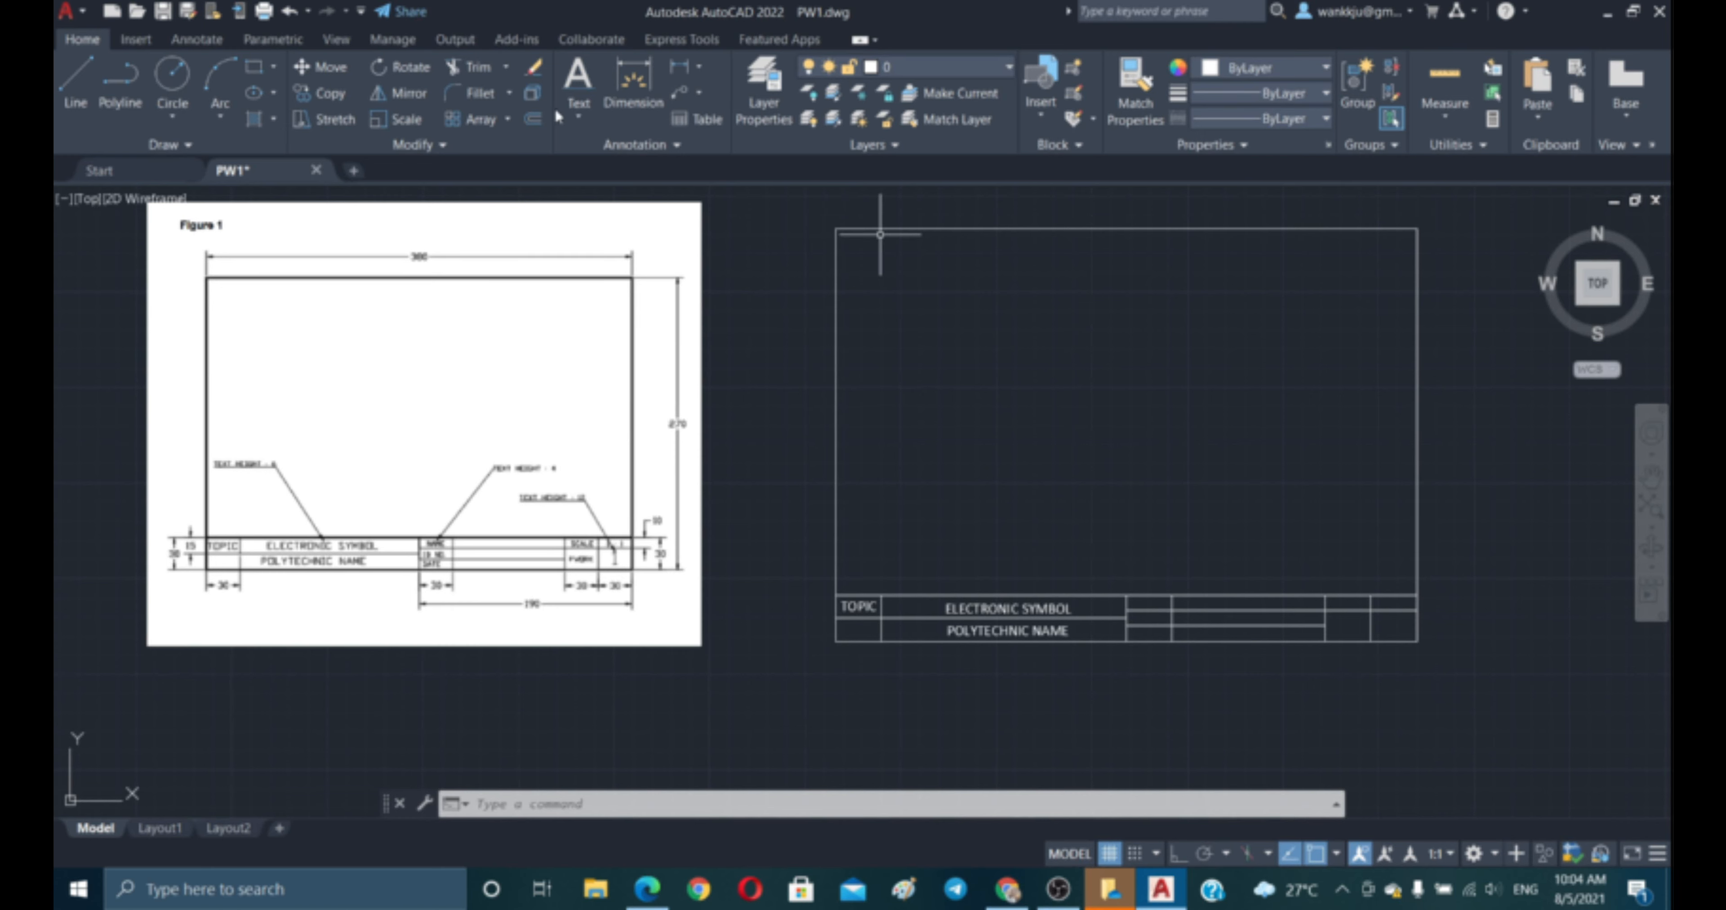
- Create the single-line text "NAME" with height 4 and rotation 0 in the empty upper area of the frame
click(577, 119)
click(625, 193)
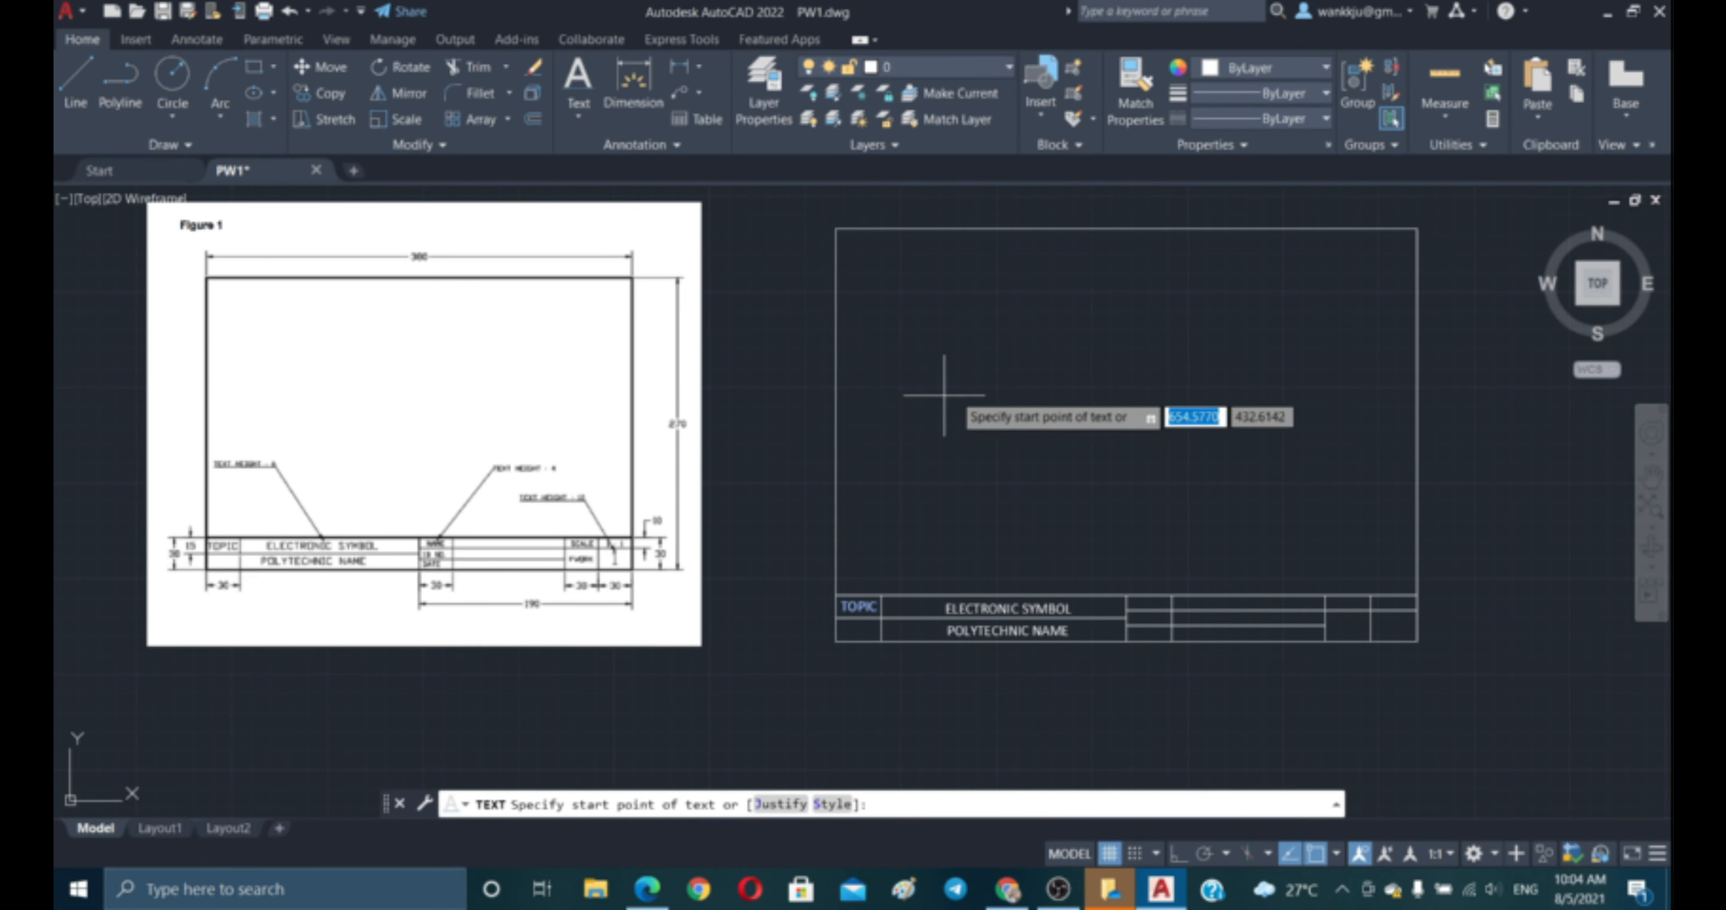
click(1039, 376)
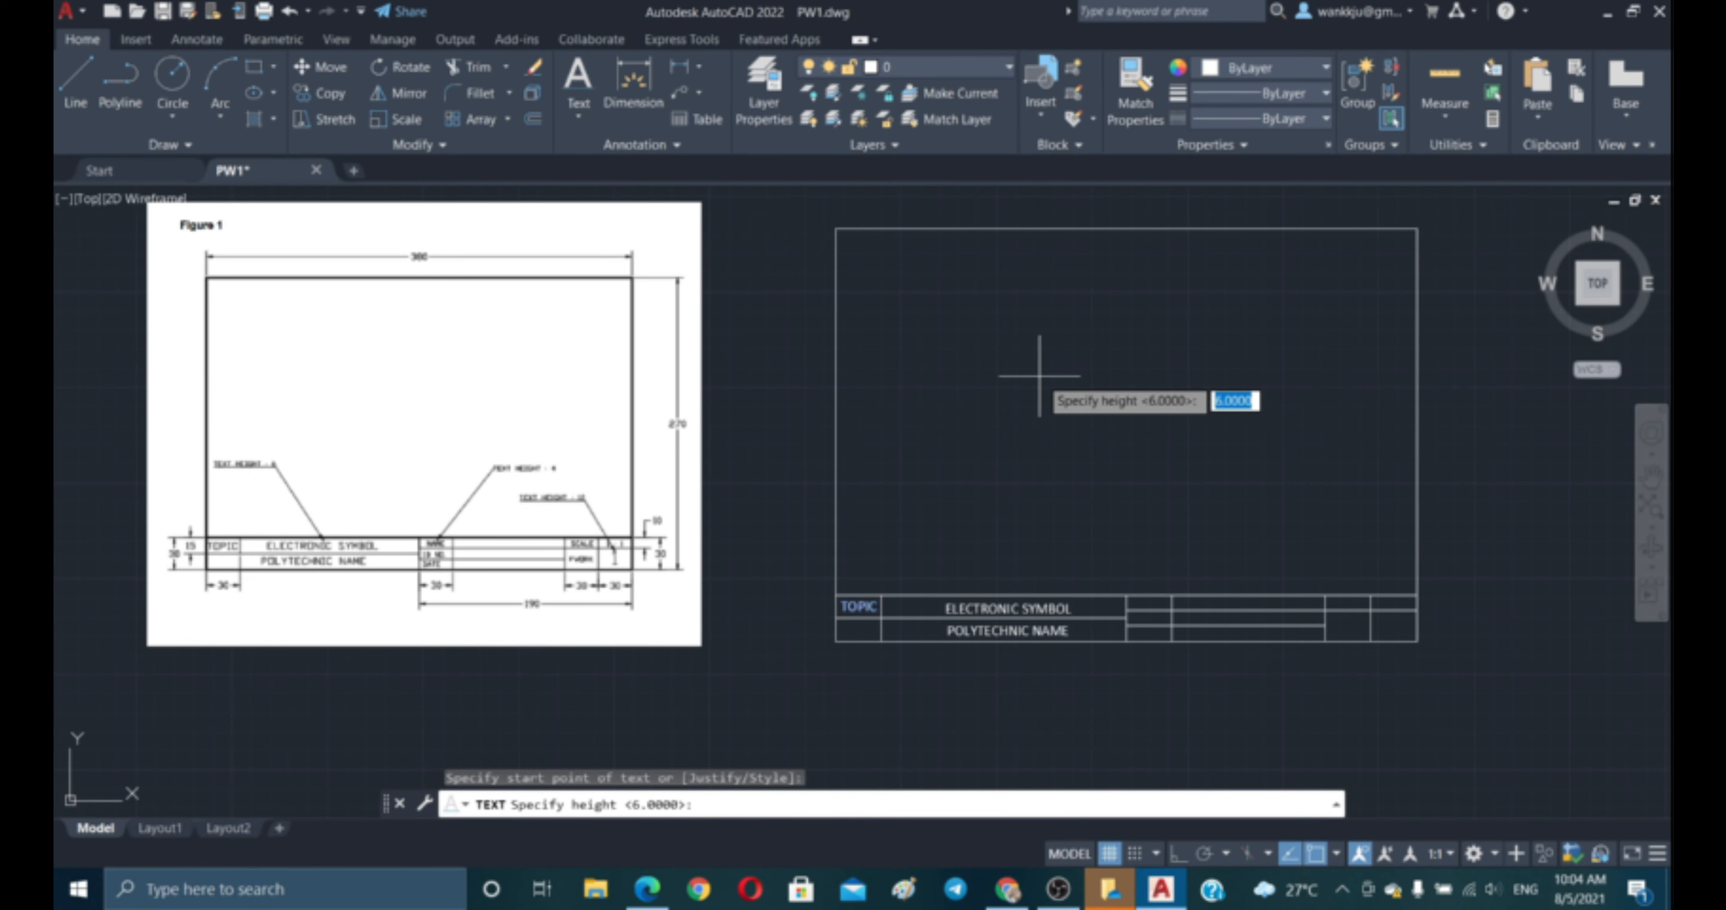
text(4)
key(Return)
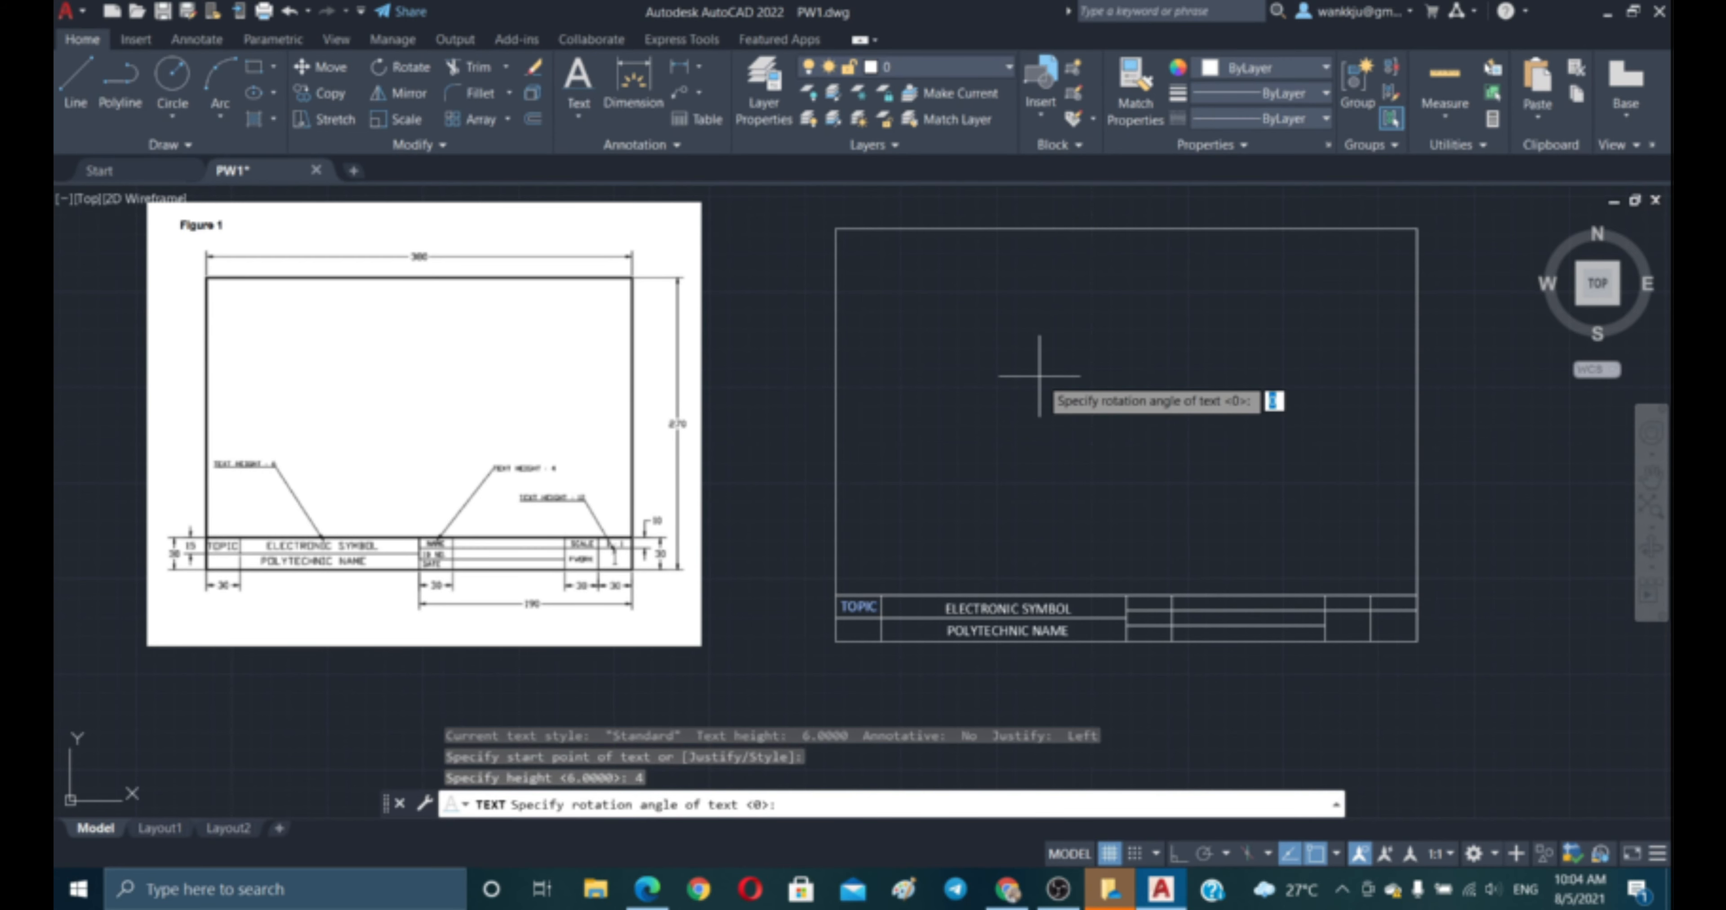
key(Return)
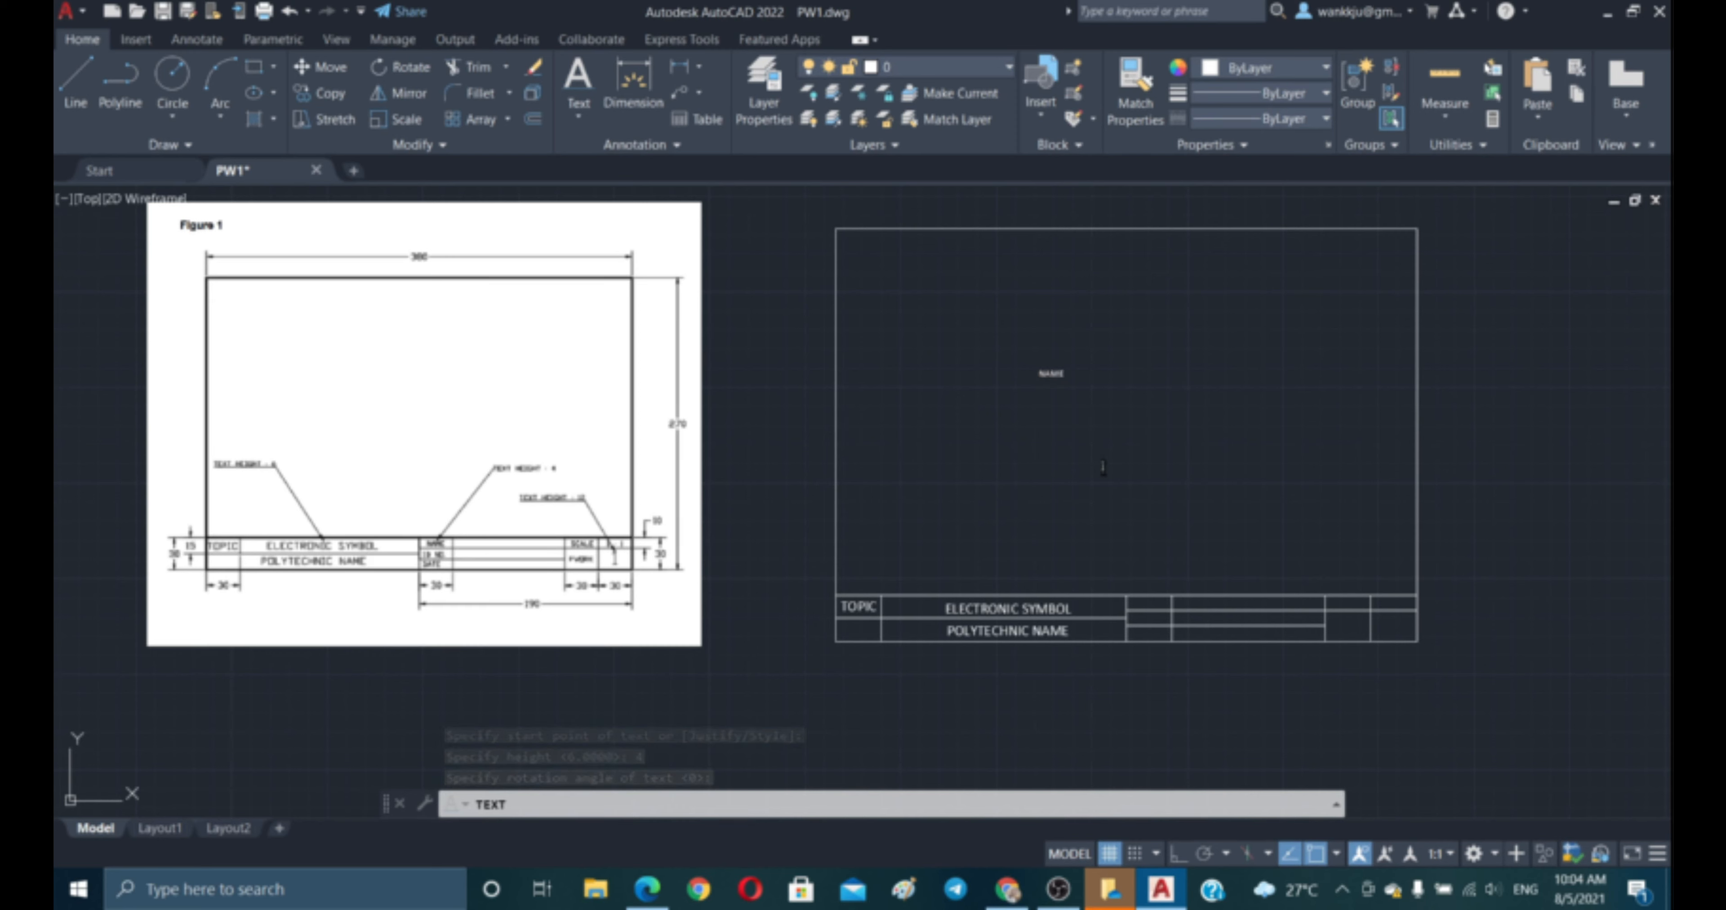
key(Escape)
key(Escape)
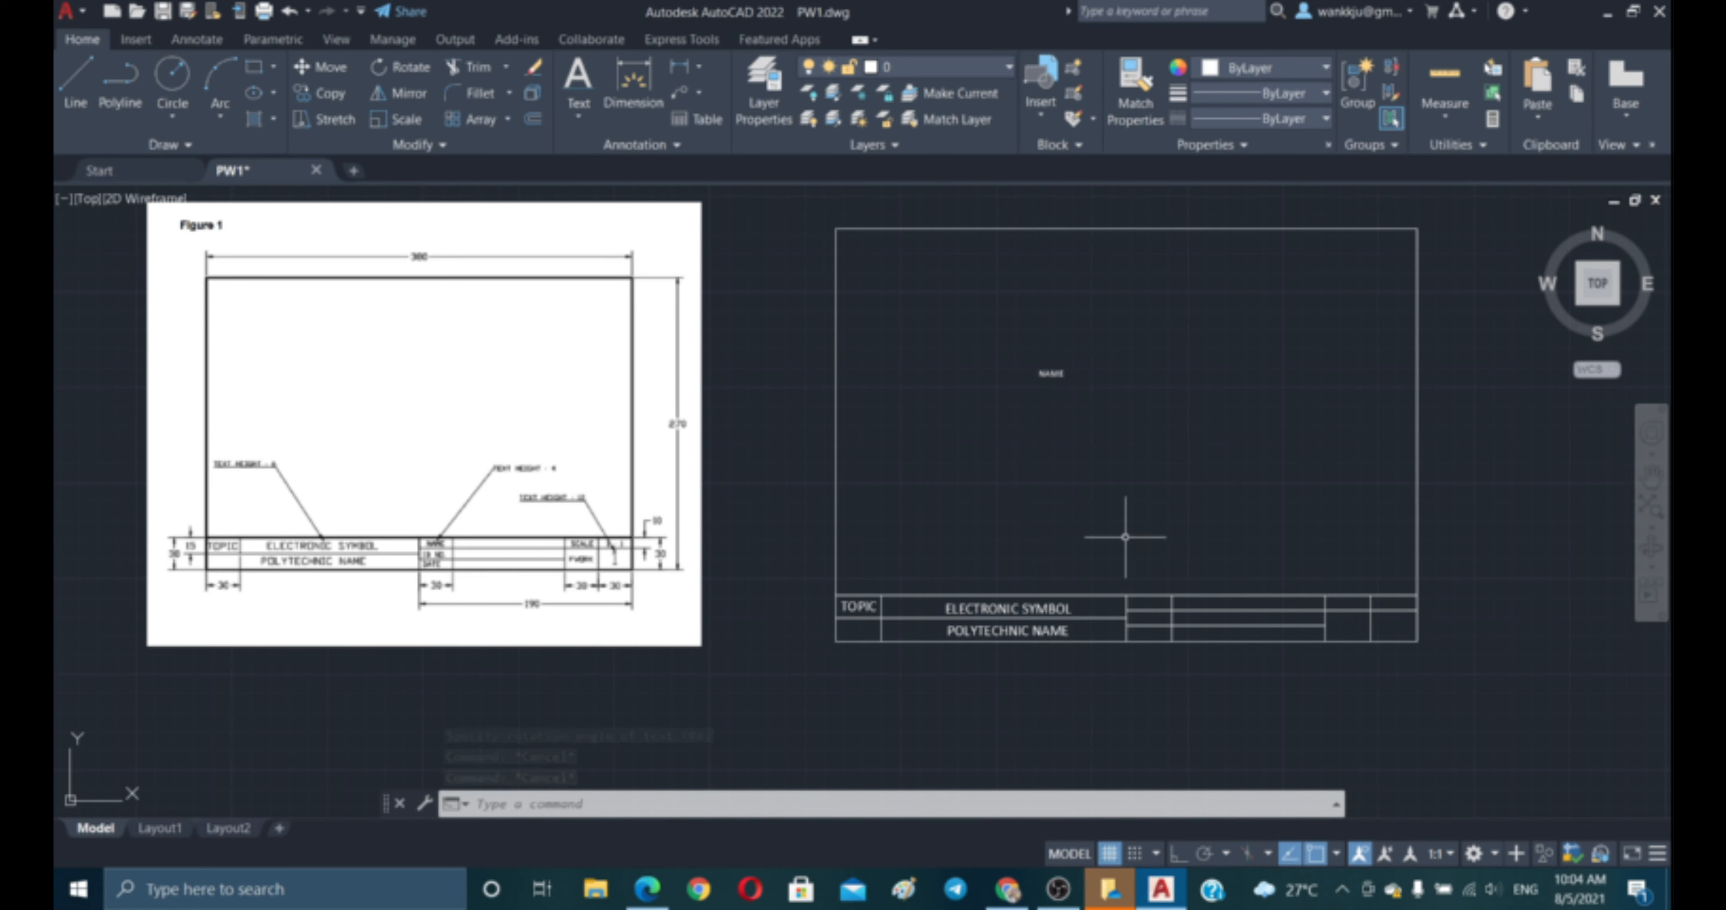
key(Escape)
- Move the NAME text into the top cell of the narrow column just right of the title block's middle divider
text(M)
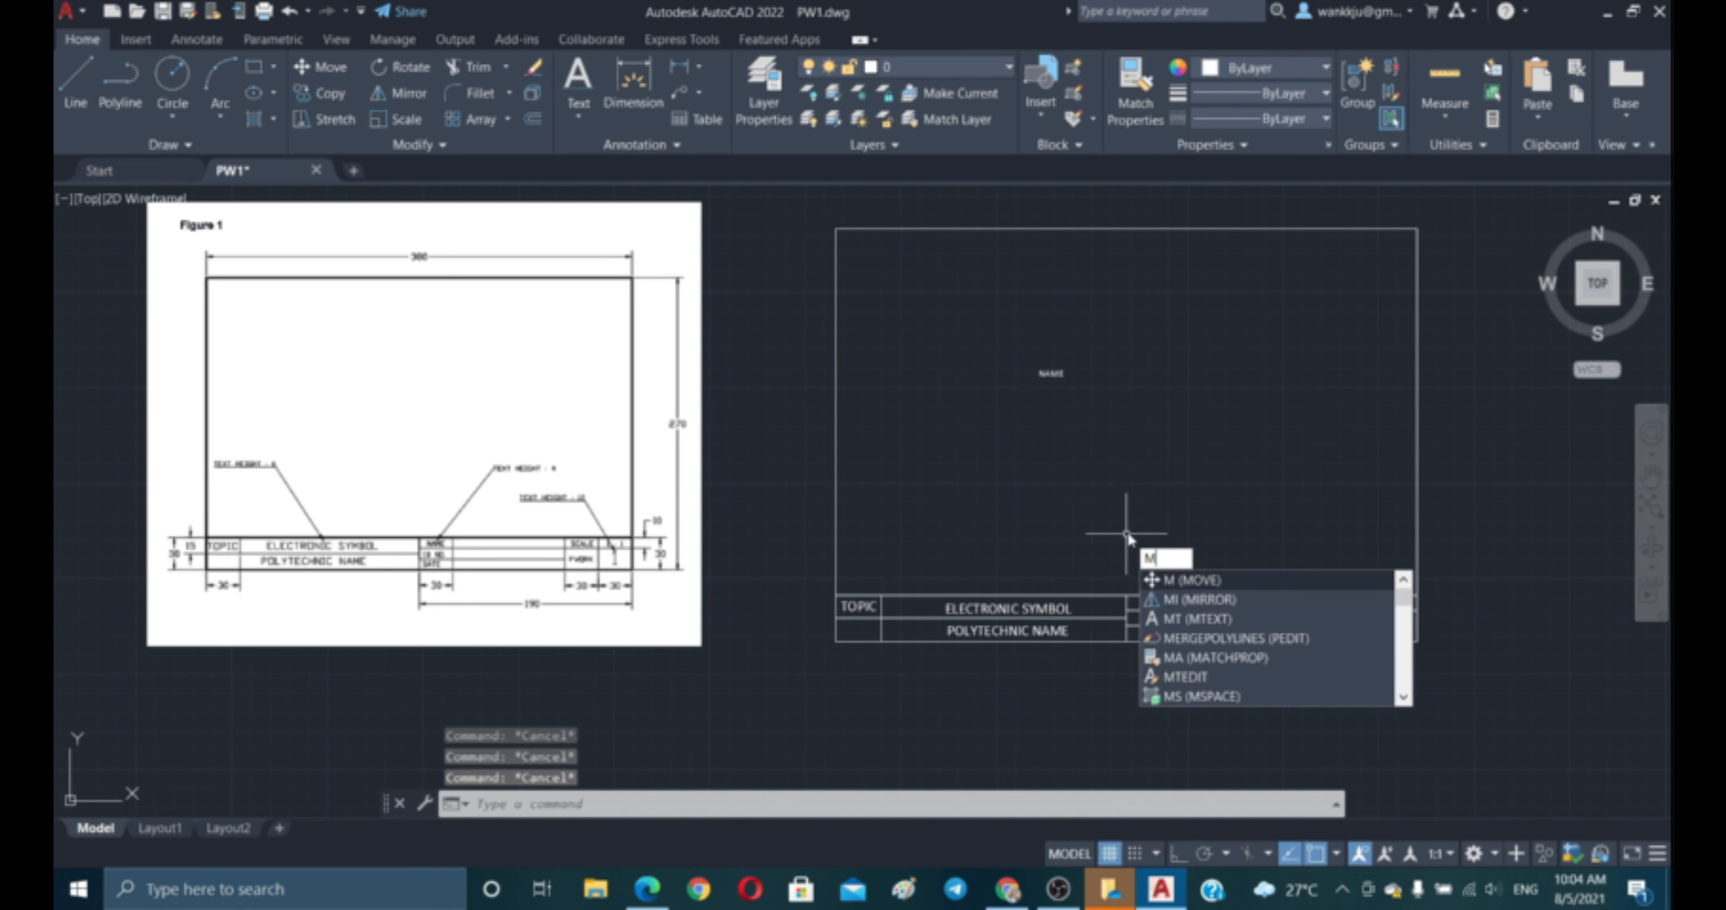
key(Return)
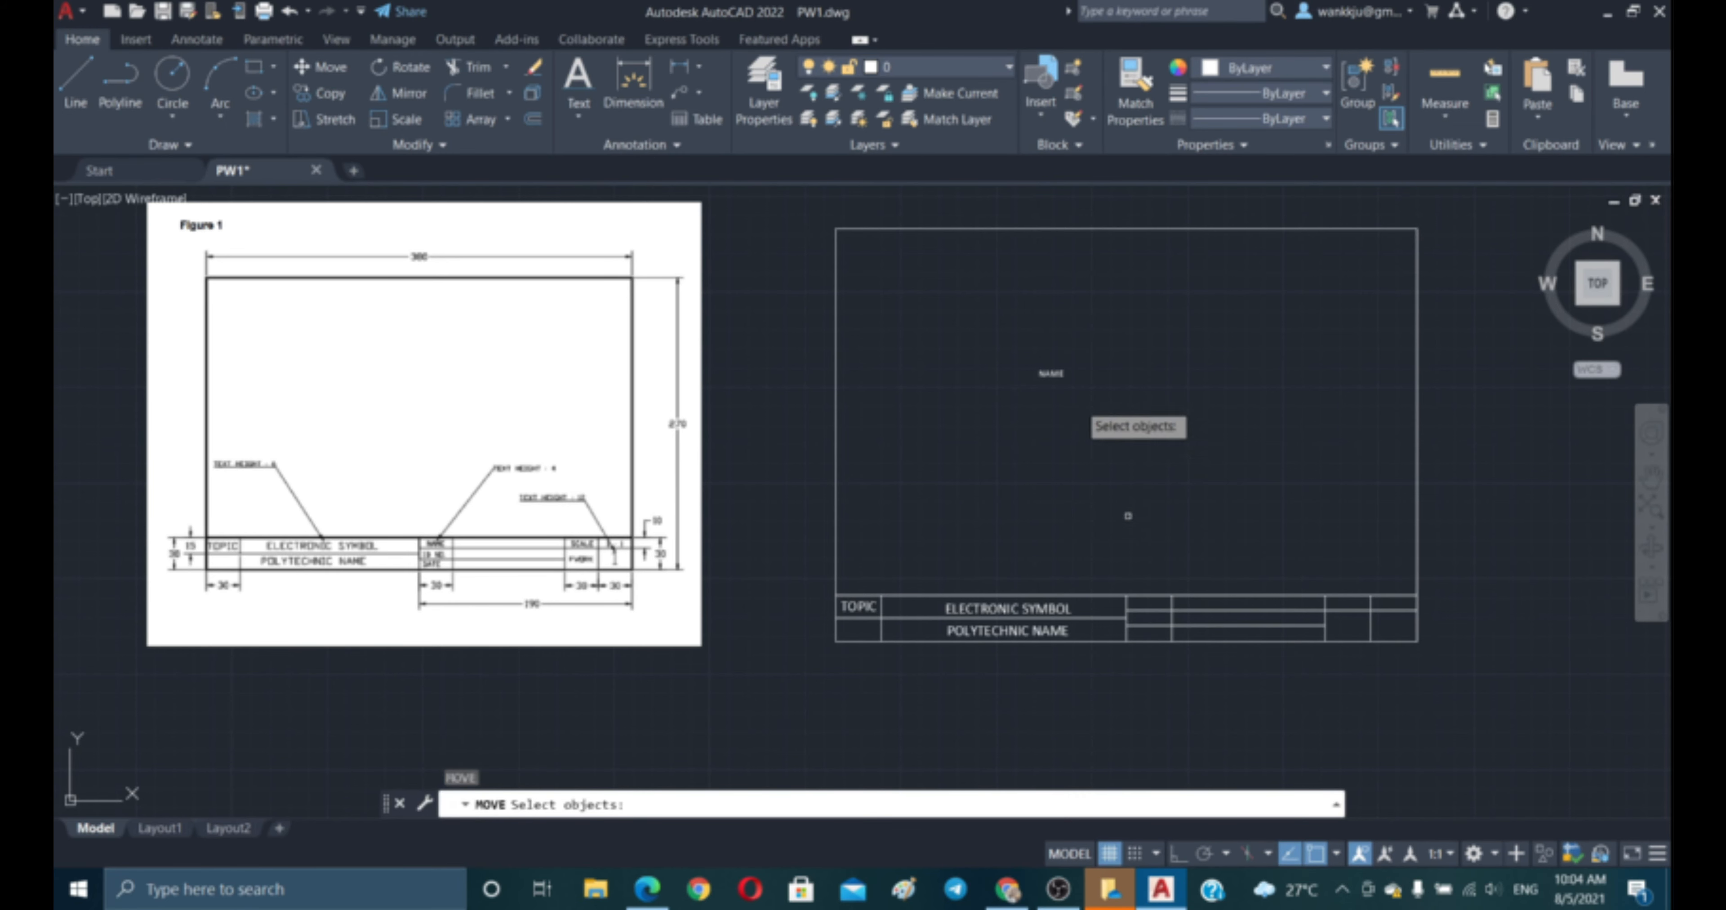
click(1040, 376)
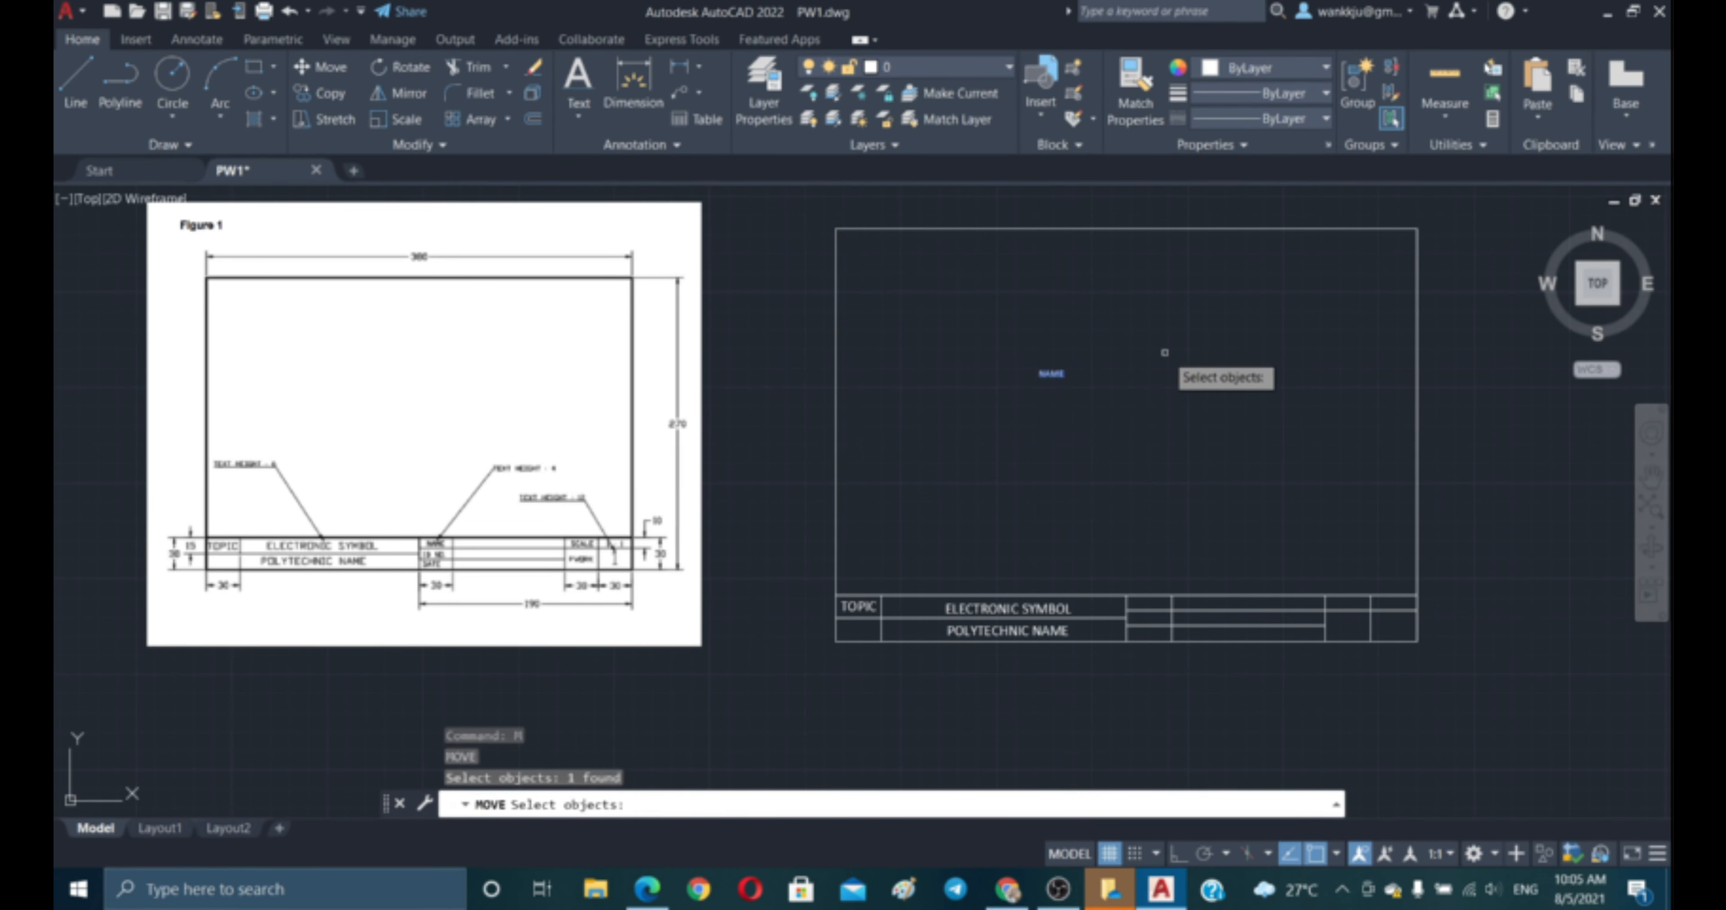
key(Return)
click(1071, 305)
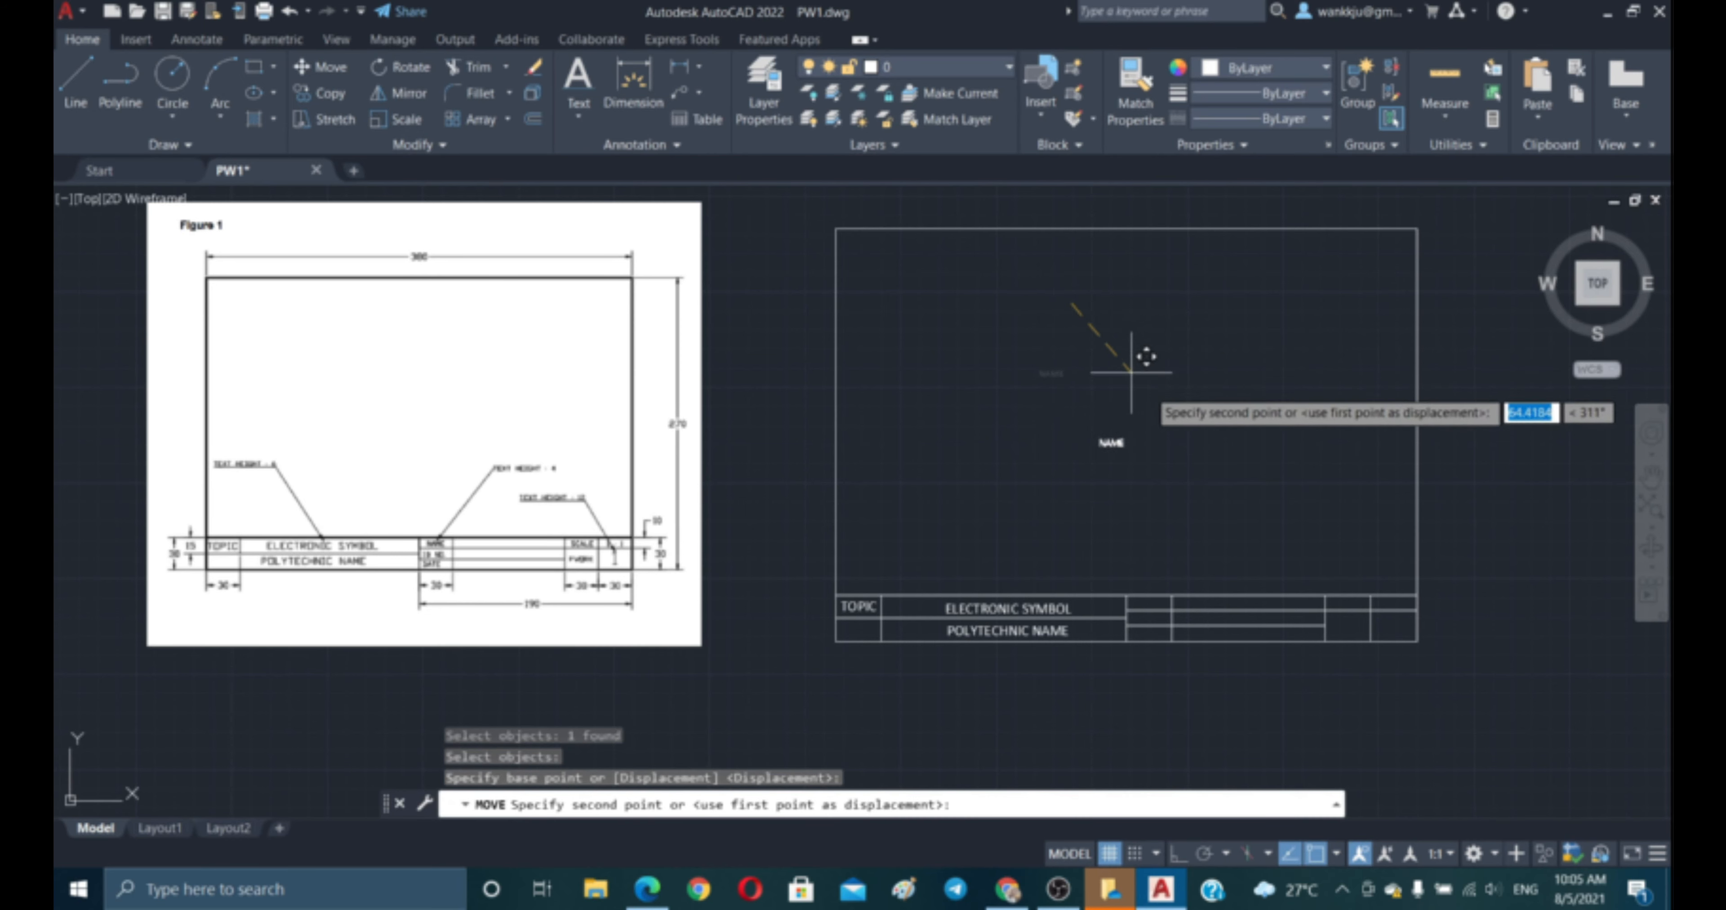
click(1167, 532)
key(Escape)
key(Escape)
key(Escape)
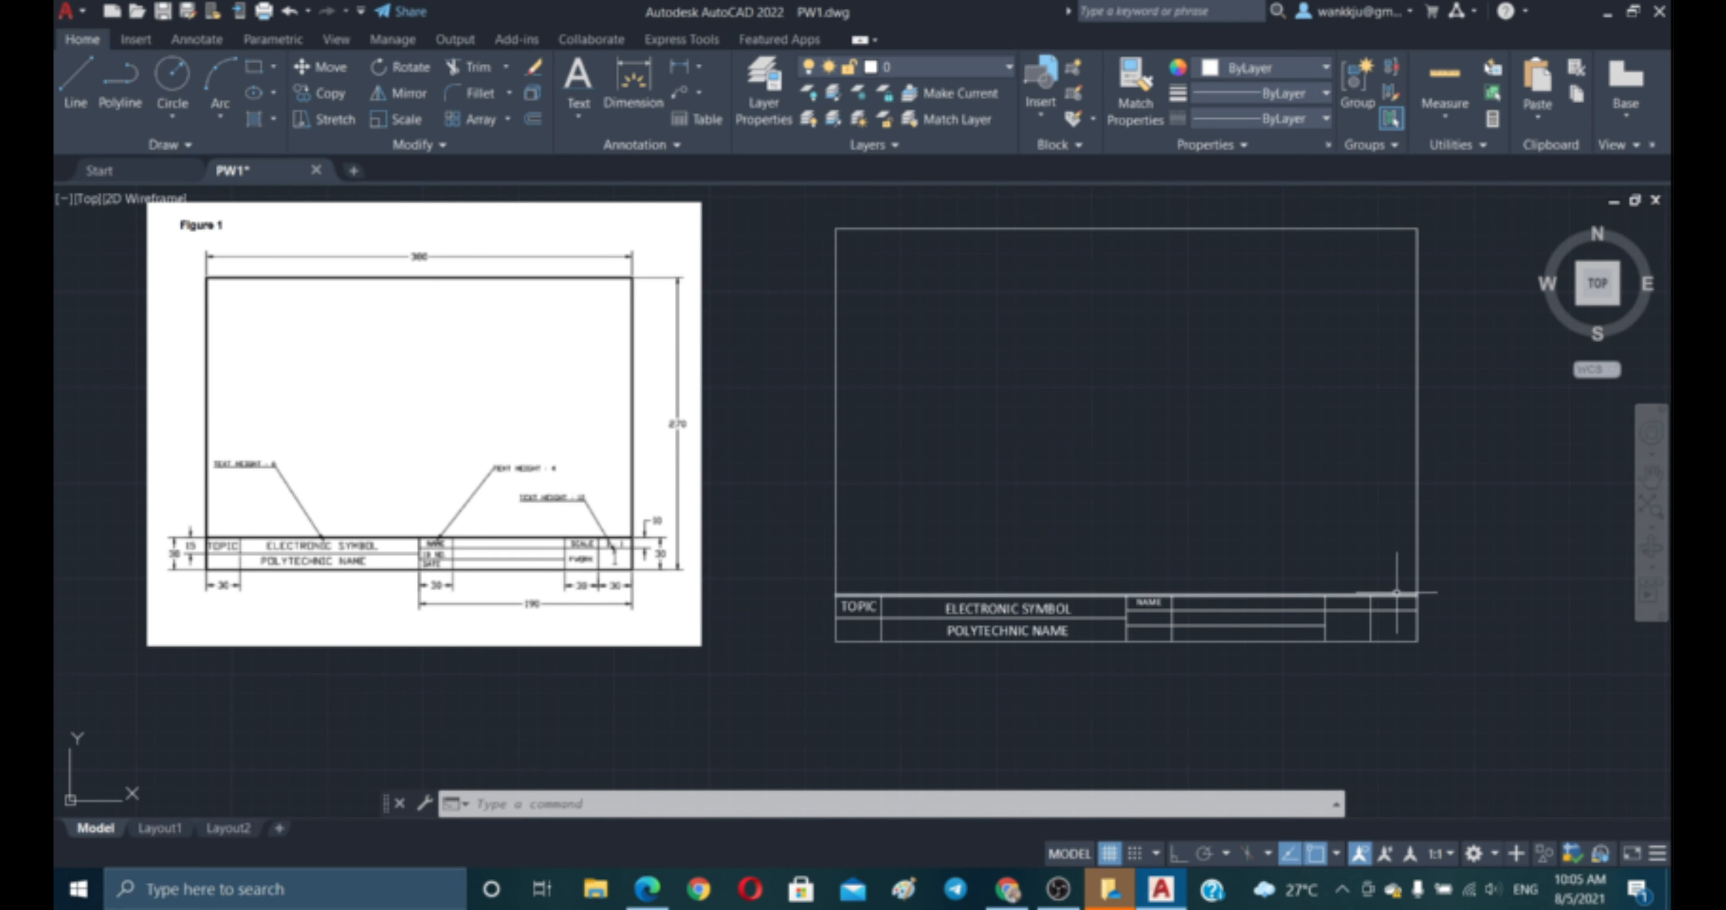
key(Escape)
key(Escape)
key(Escape)
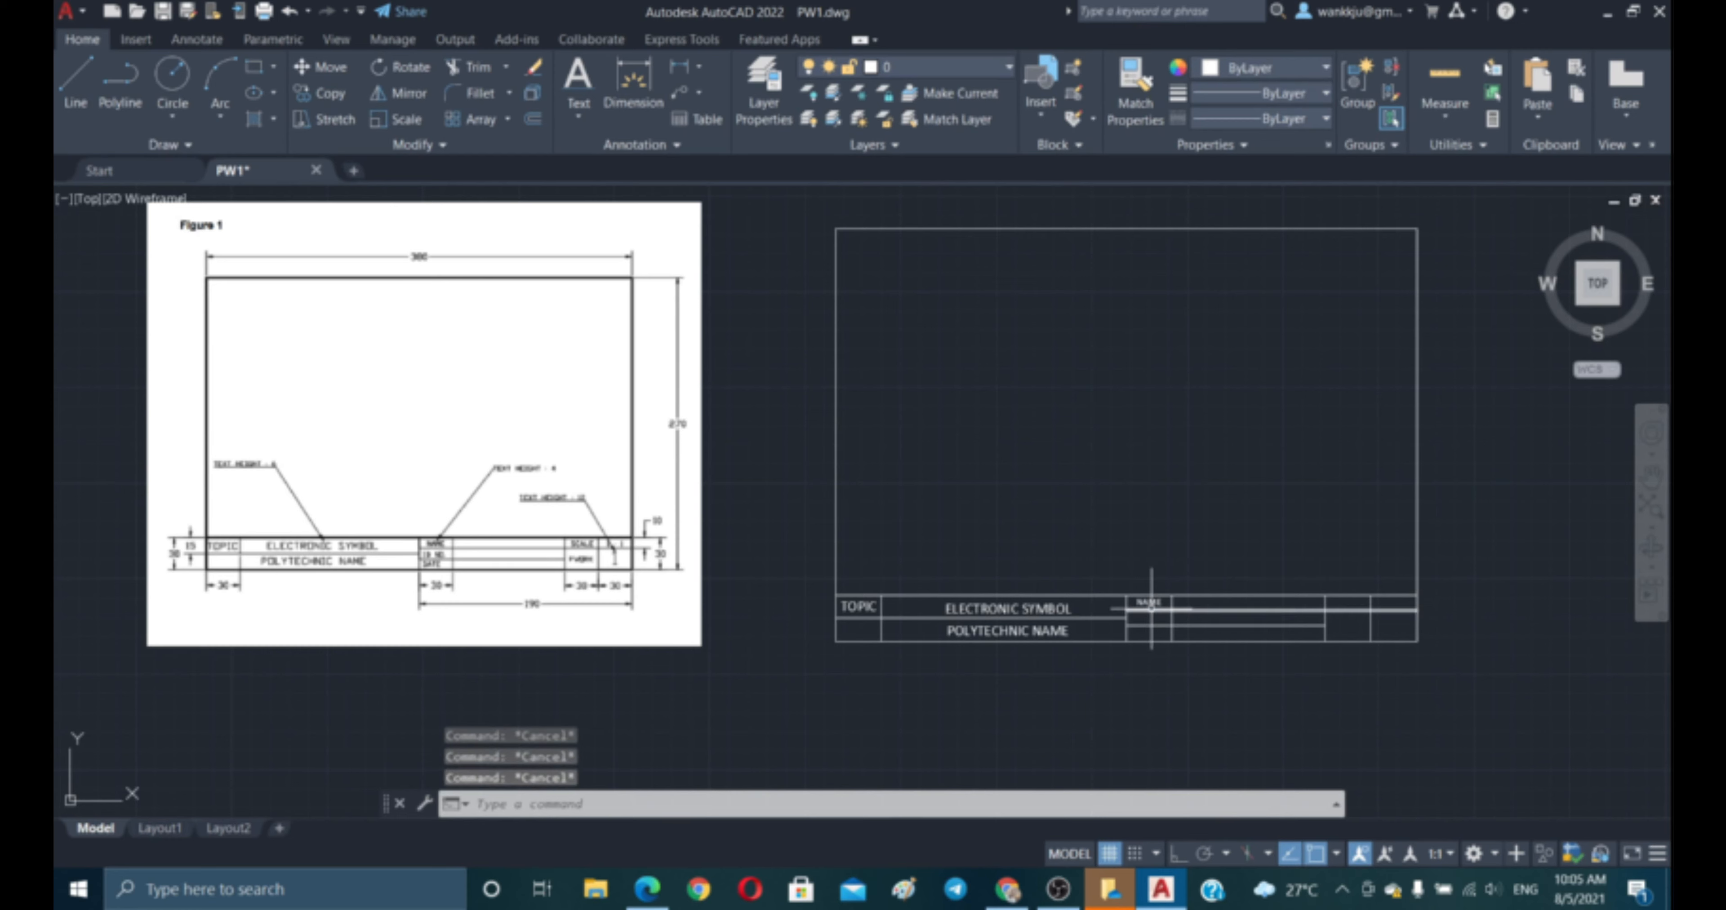
- Copy the NAME text into the two cells directly below it in the narrow column
text(CO)
key(Return)
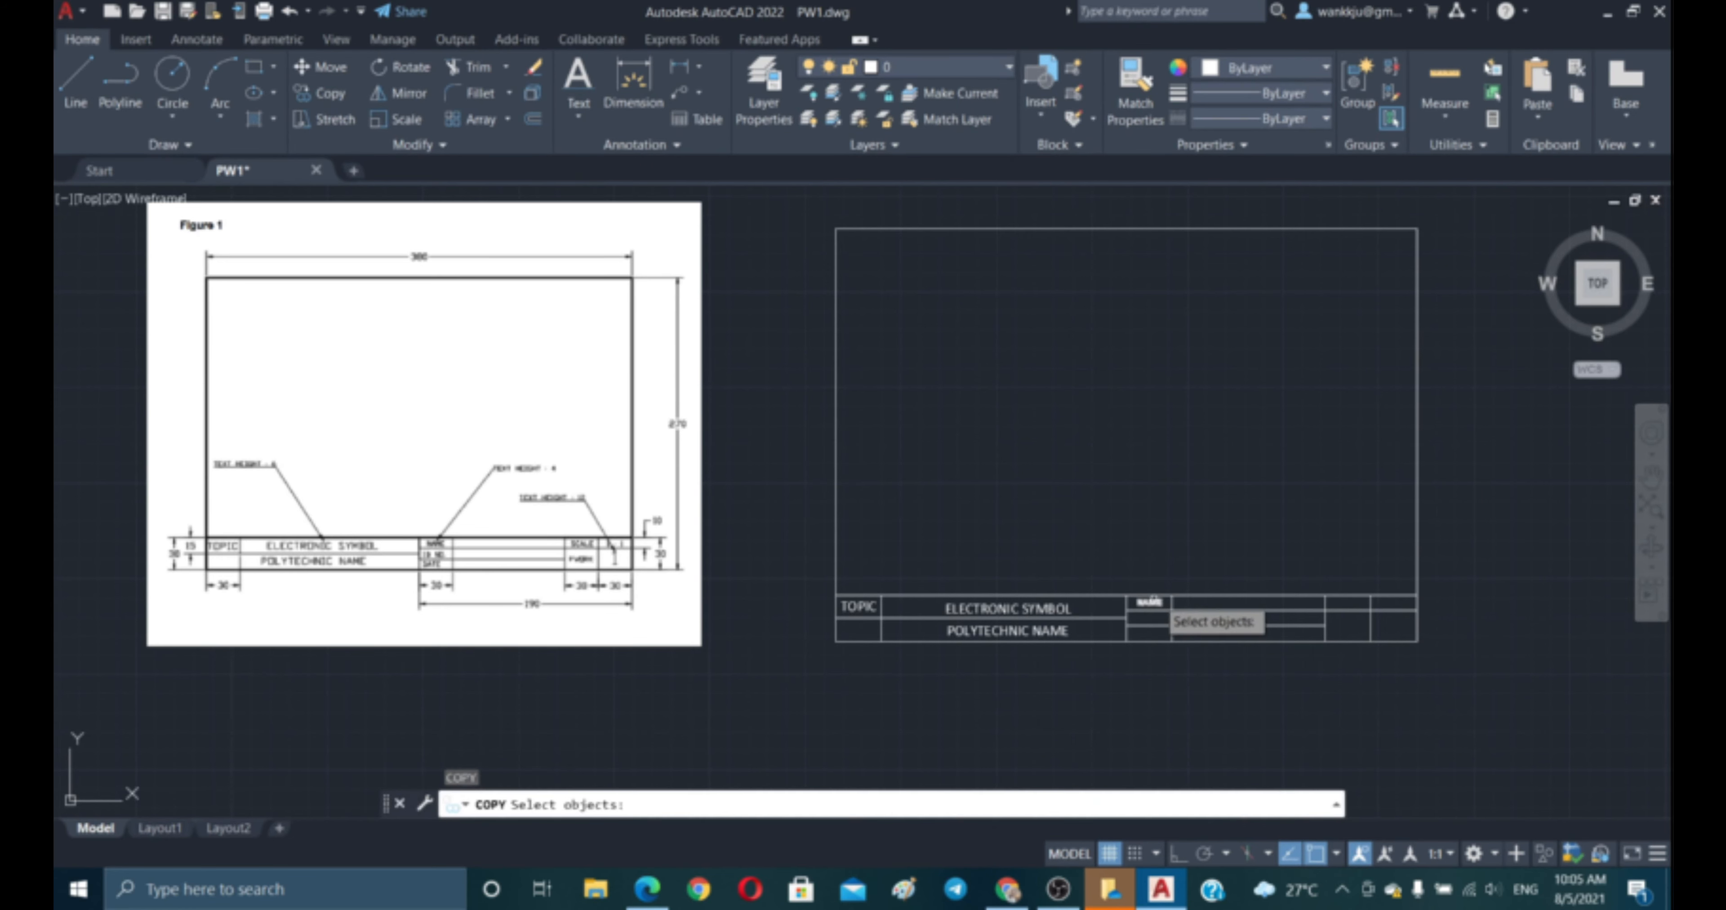
click(1148, 603)
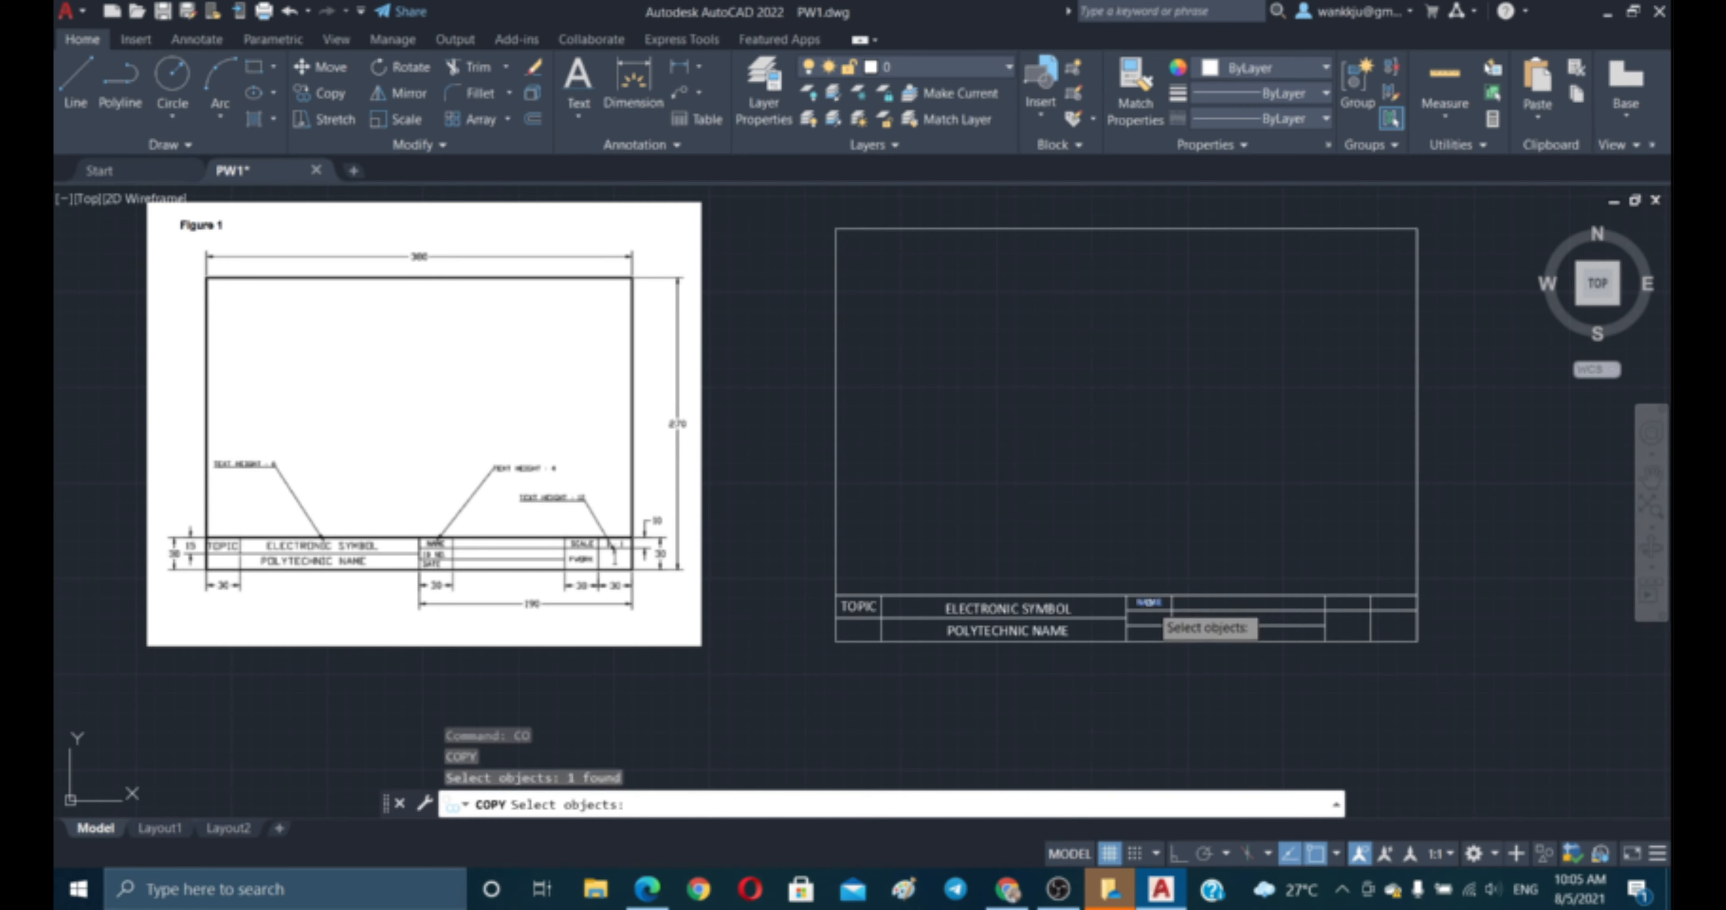
key(Return)
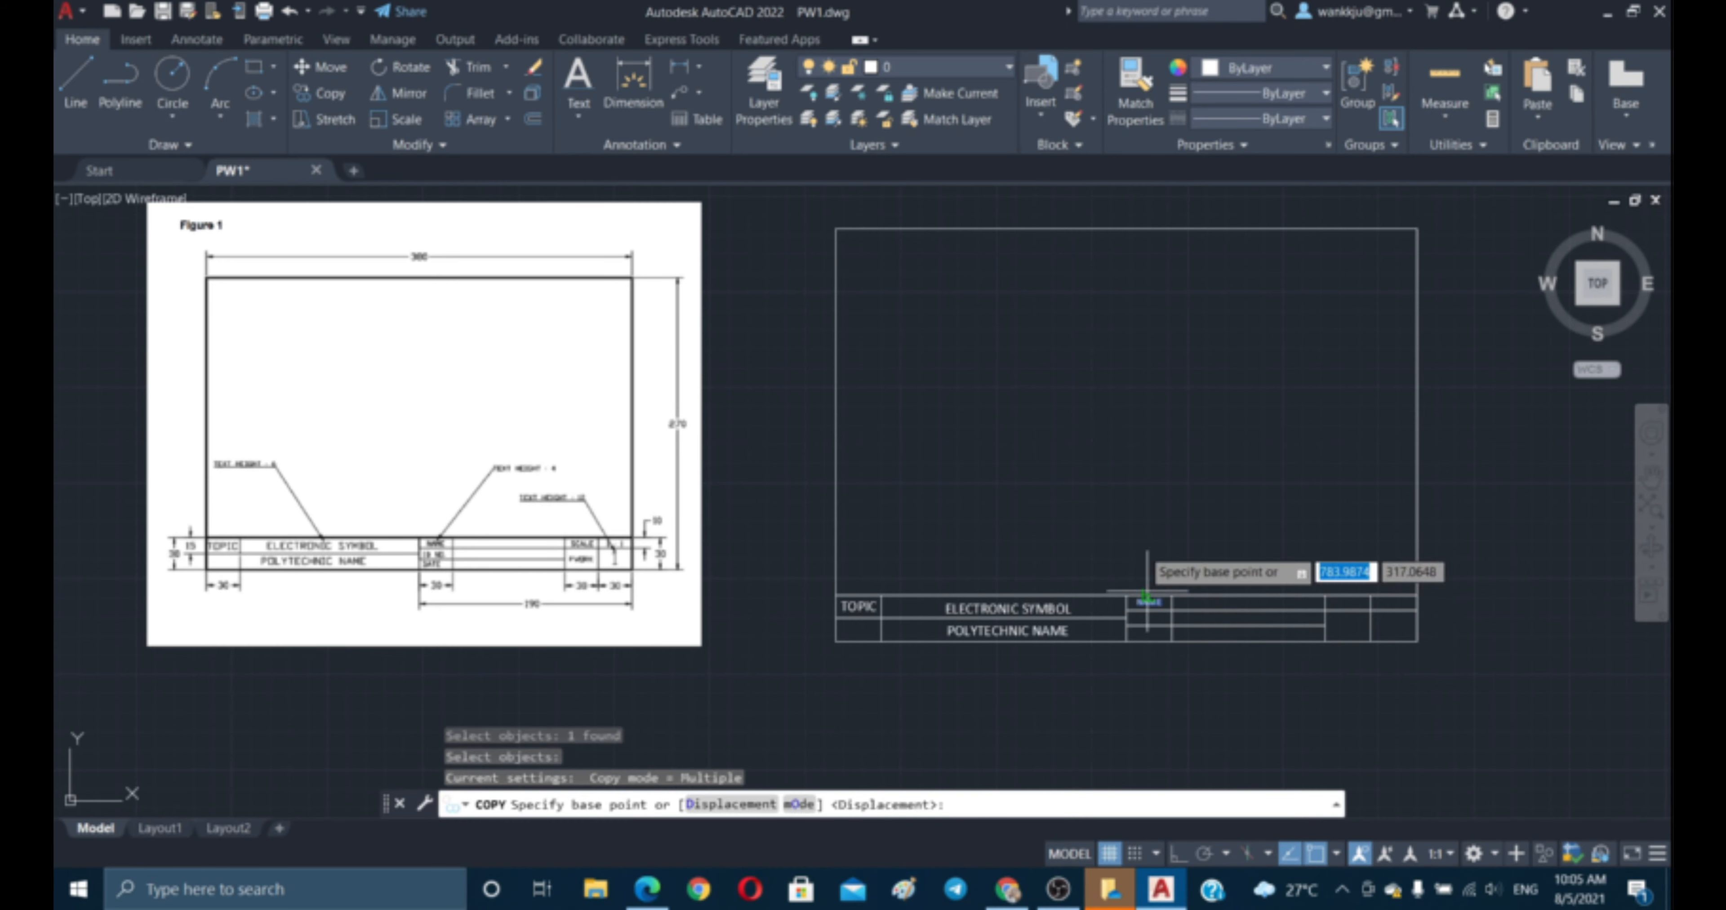
click(1166, 402)
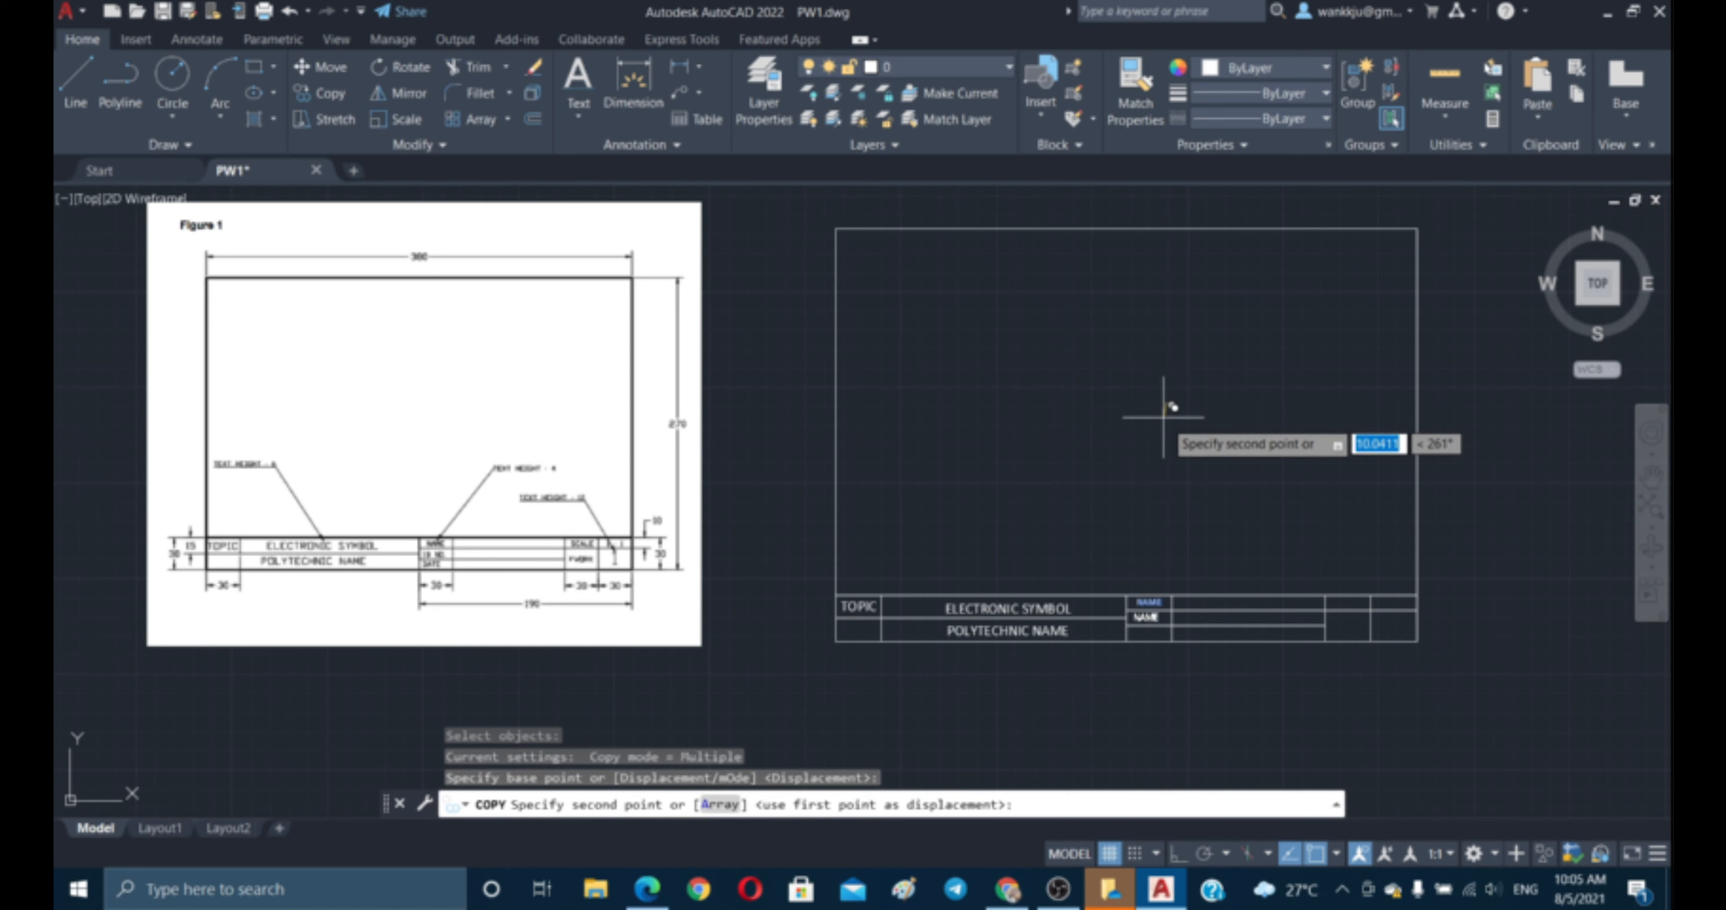
click(1166, 419)
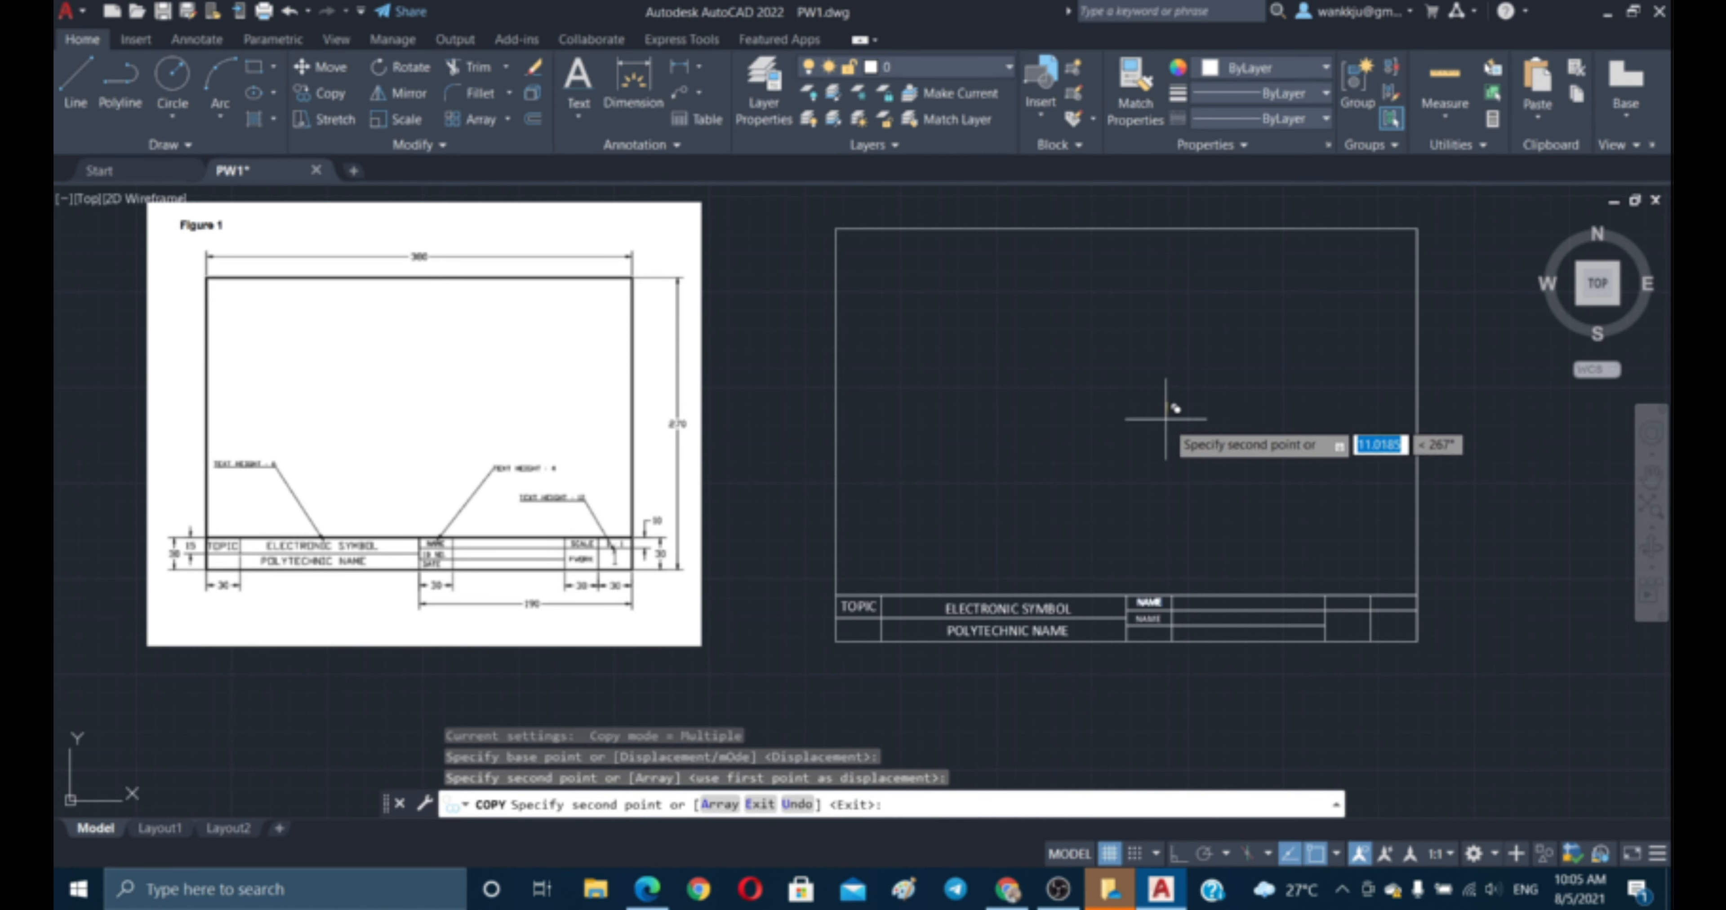
click(1167, 432)
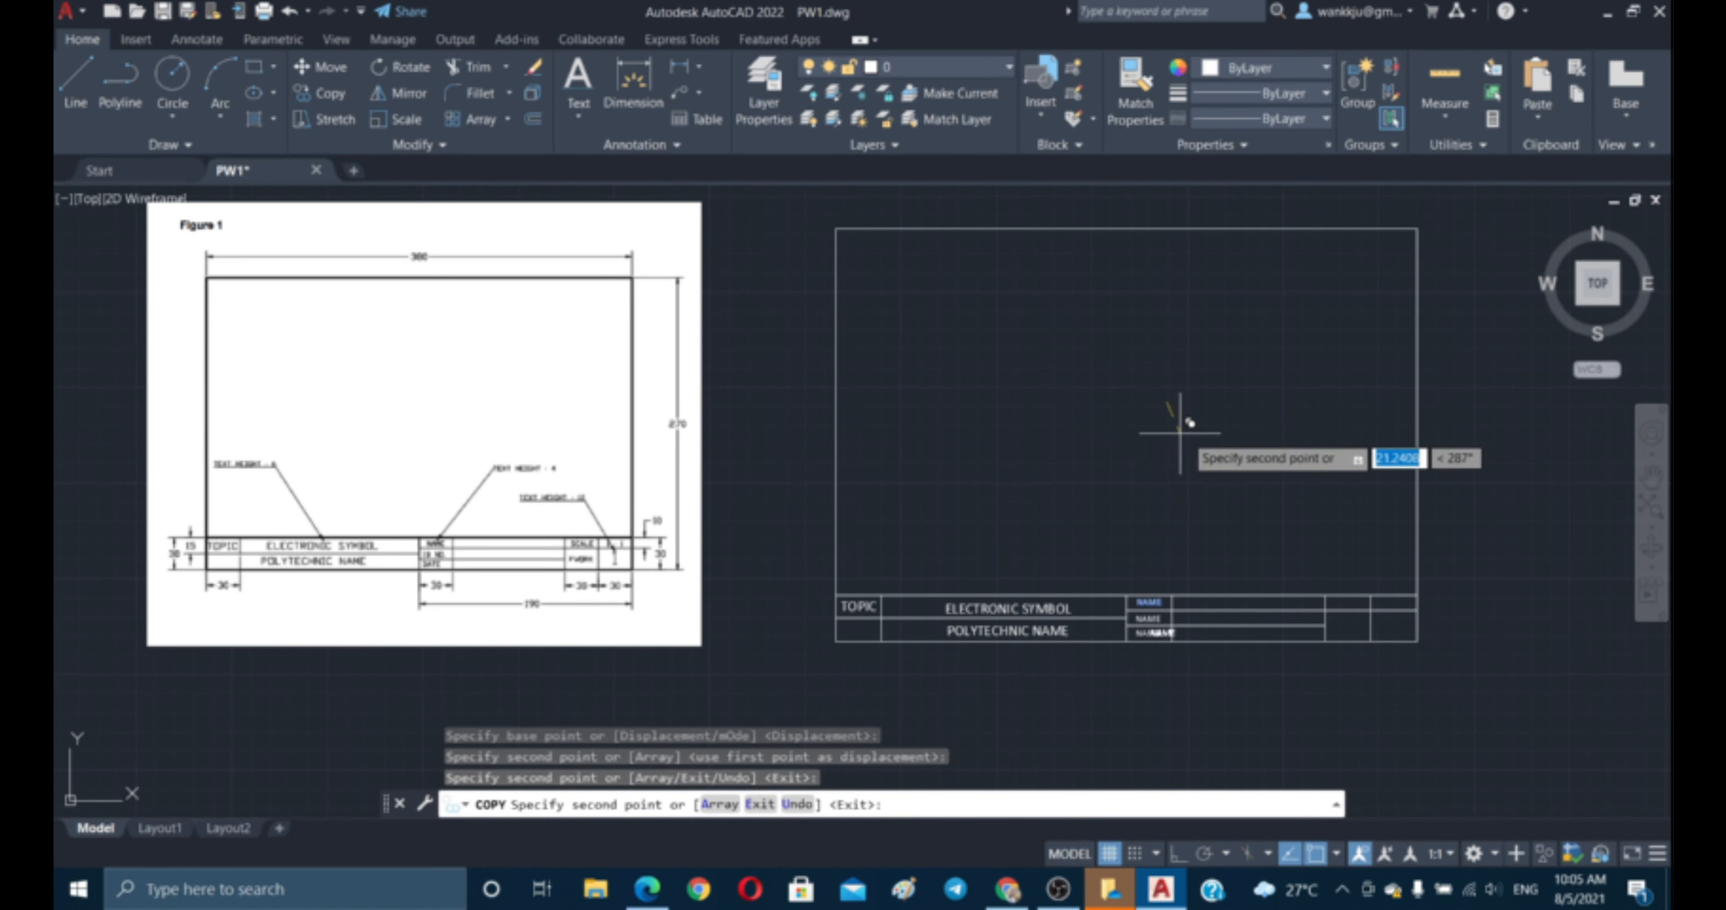
- Place three more NAME copies in the upper and lower cells of the second-last column and the upper cell of the last column
click(1371, 394)
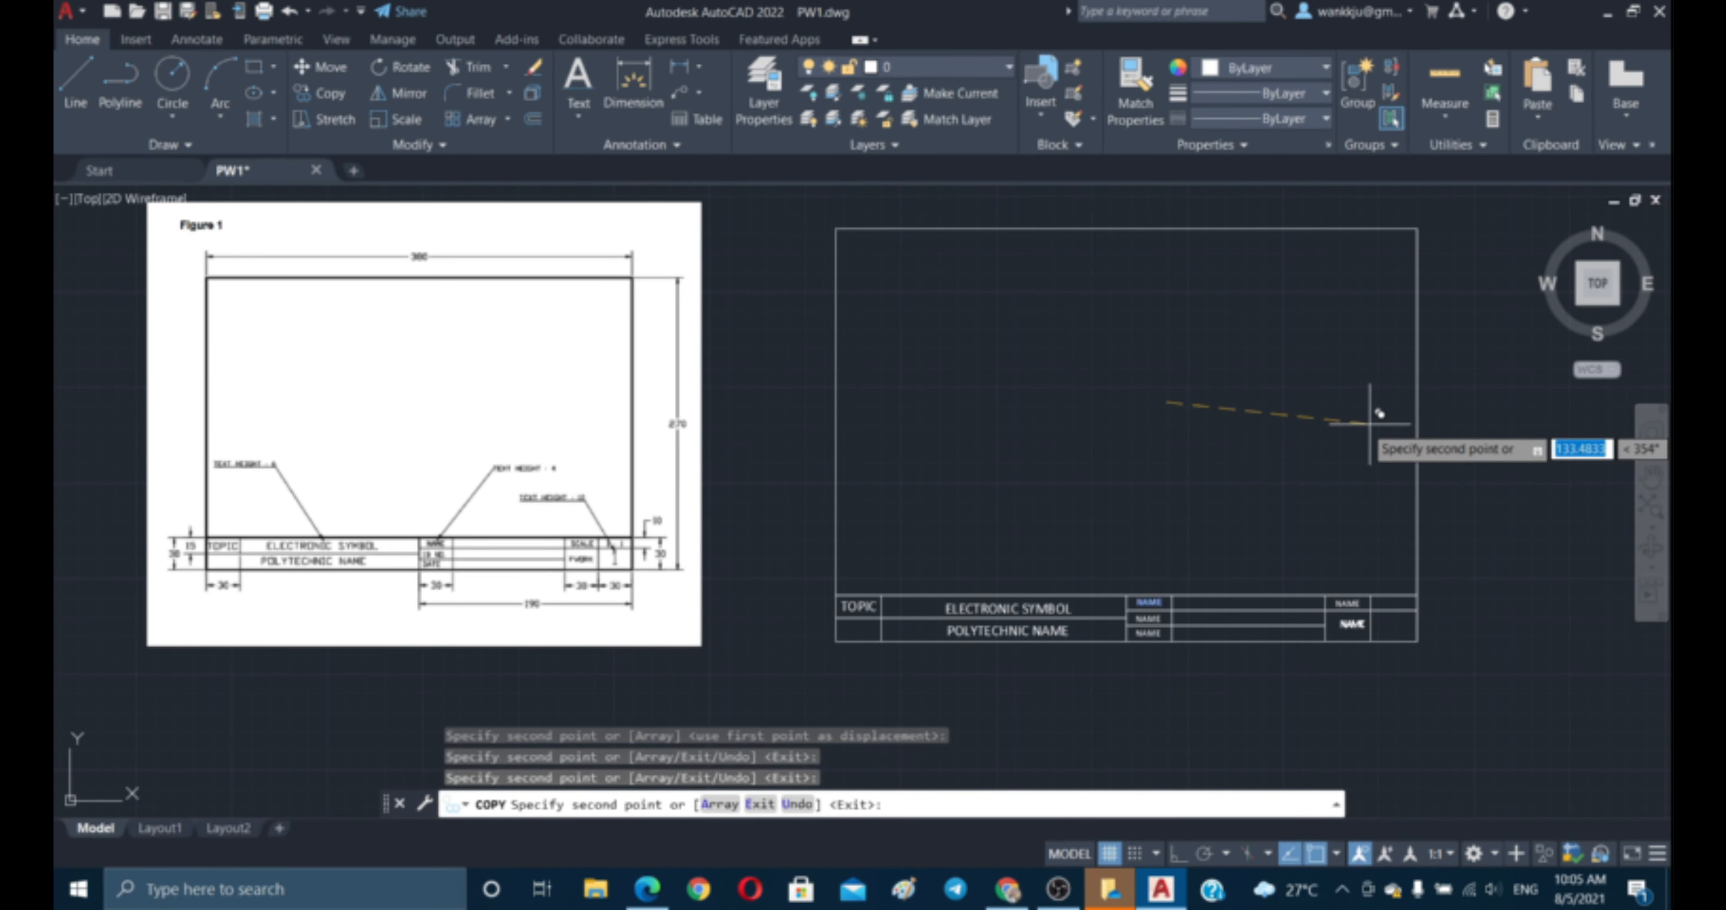
click(1374, 416)
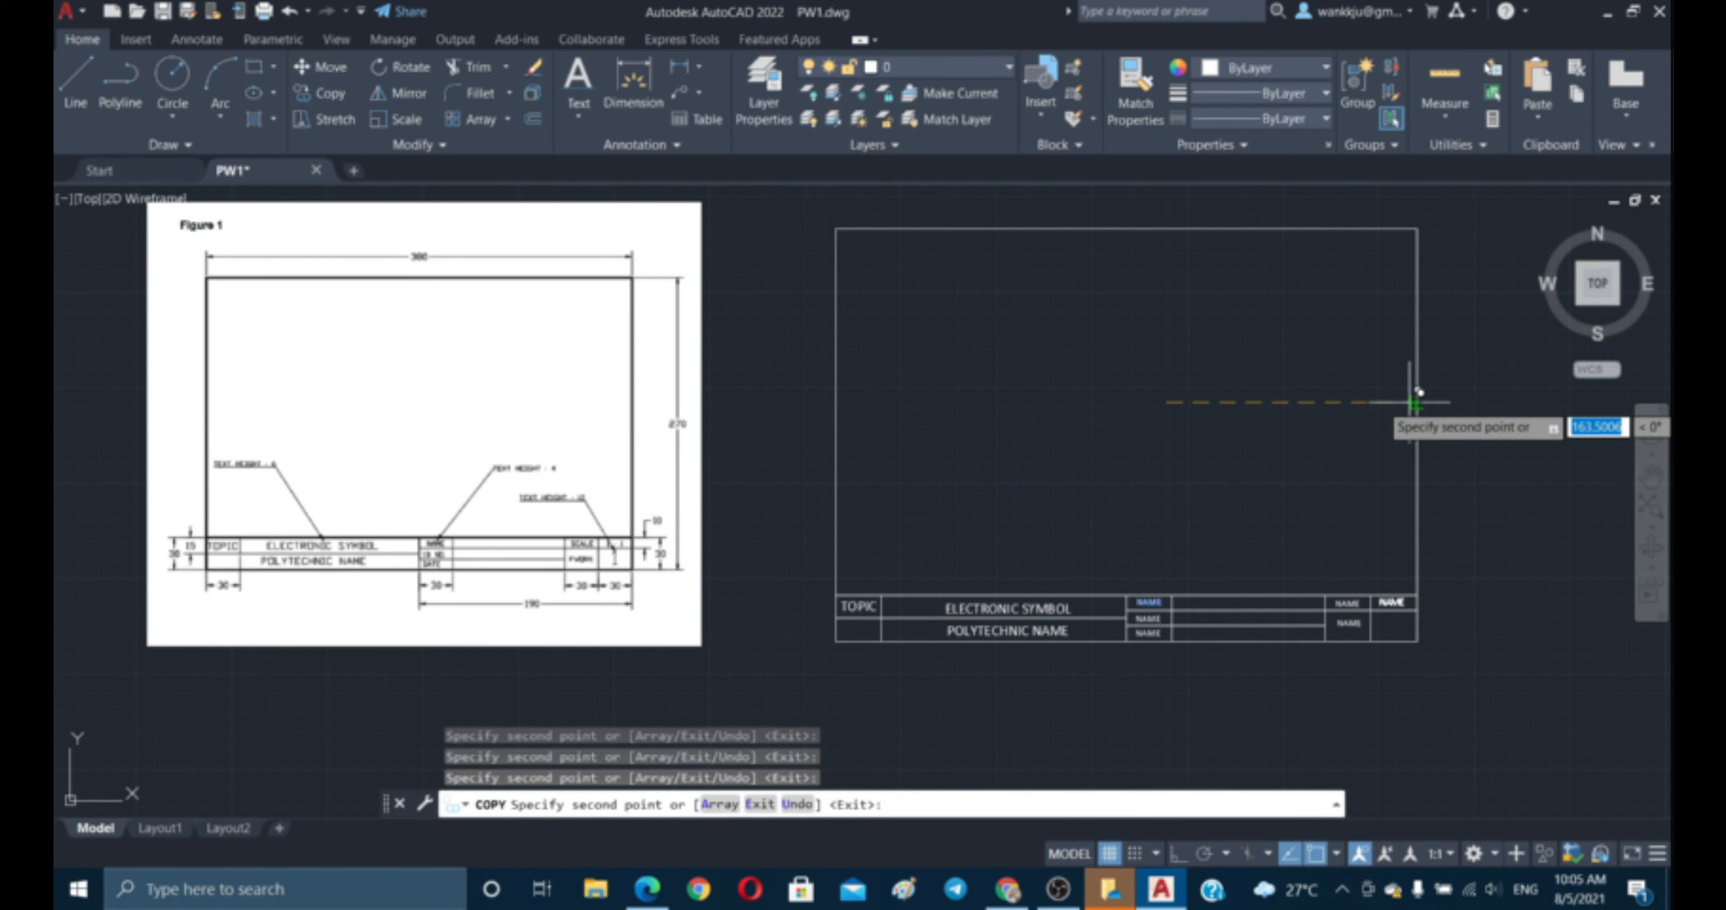
key(Escape)
key(Escape)
key(Escape)
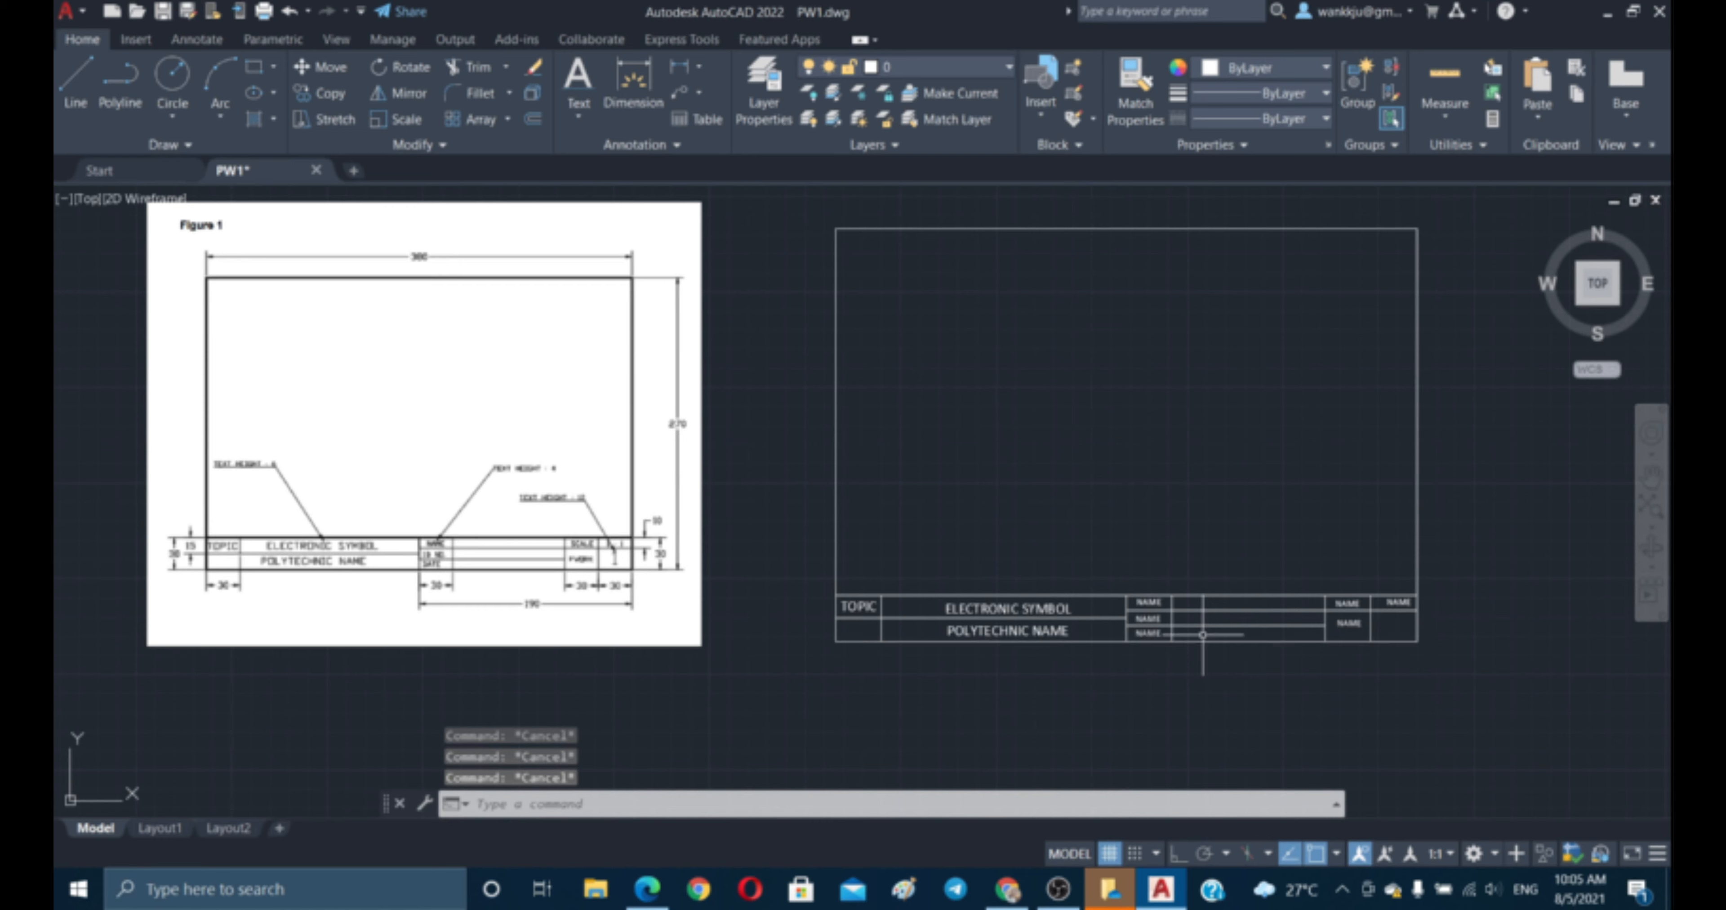
- Change the NAME copies in the narrow column's middle and bottom cells to "ID NO" and "DATE"
text(ED)
key(Return)
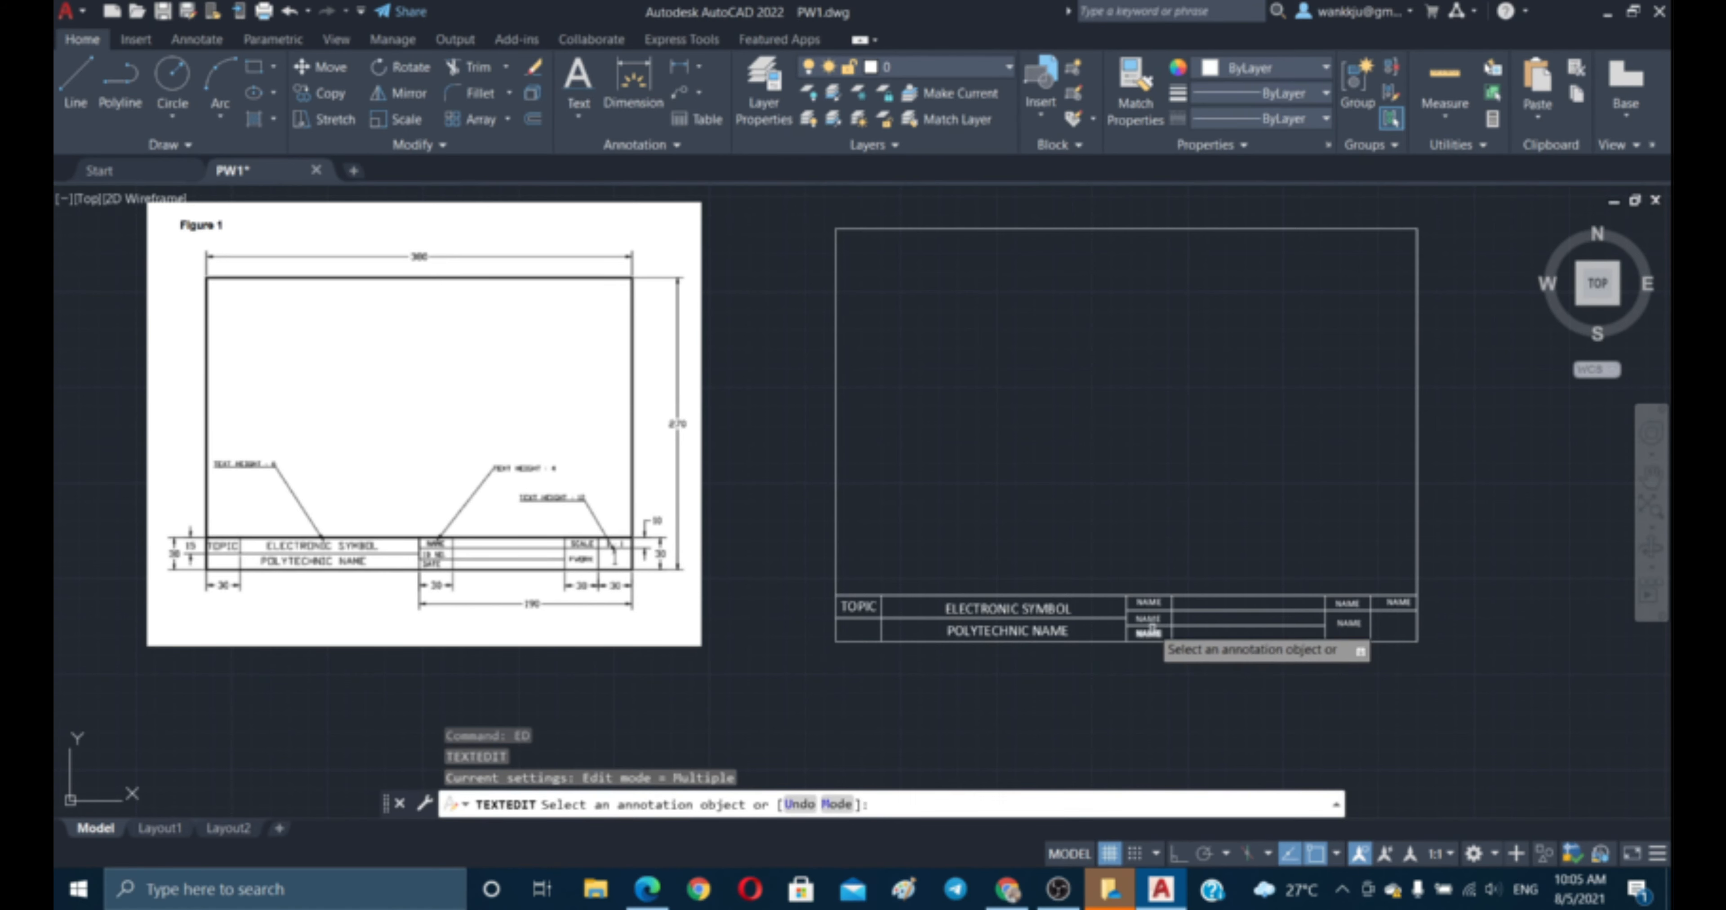
click(1149, 620)
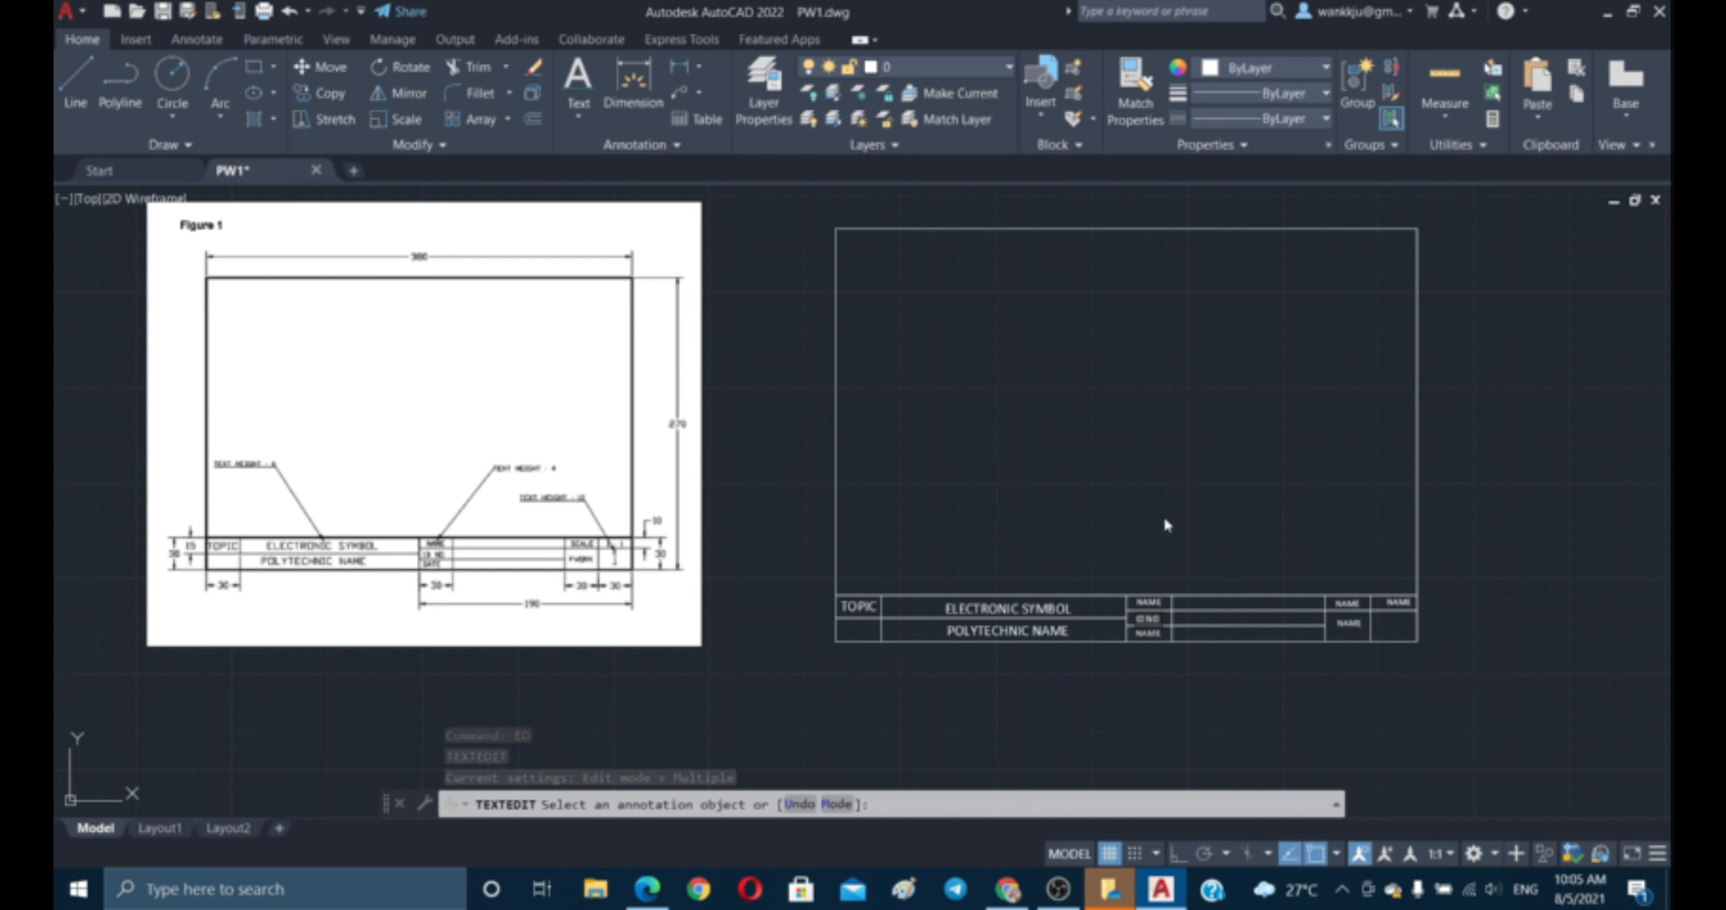
click(1172, 496)
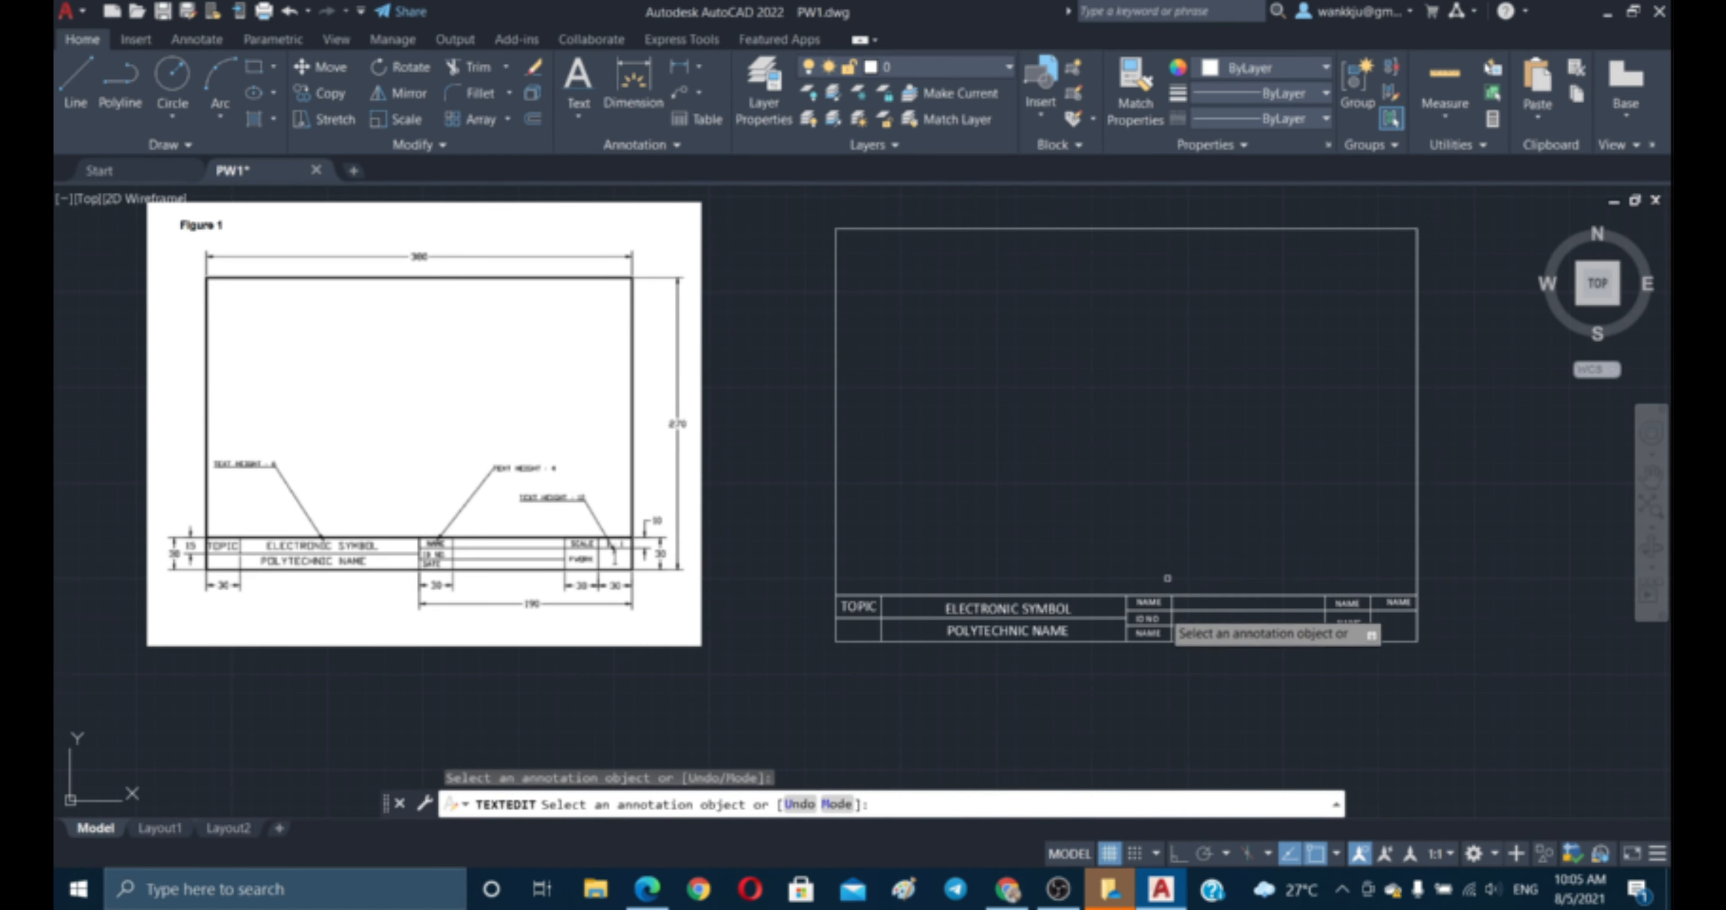
click(1150, 640)
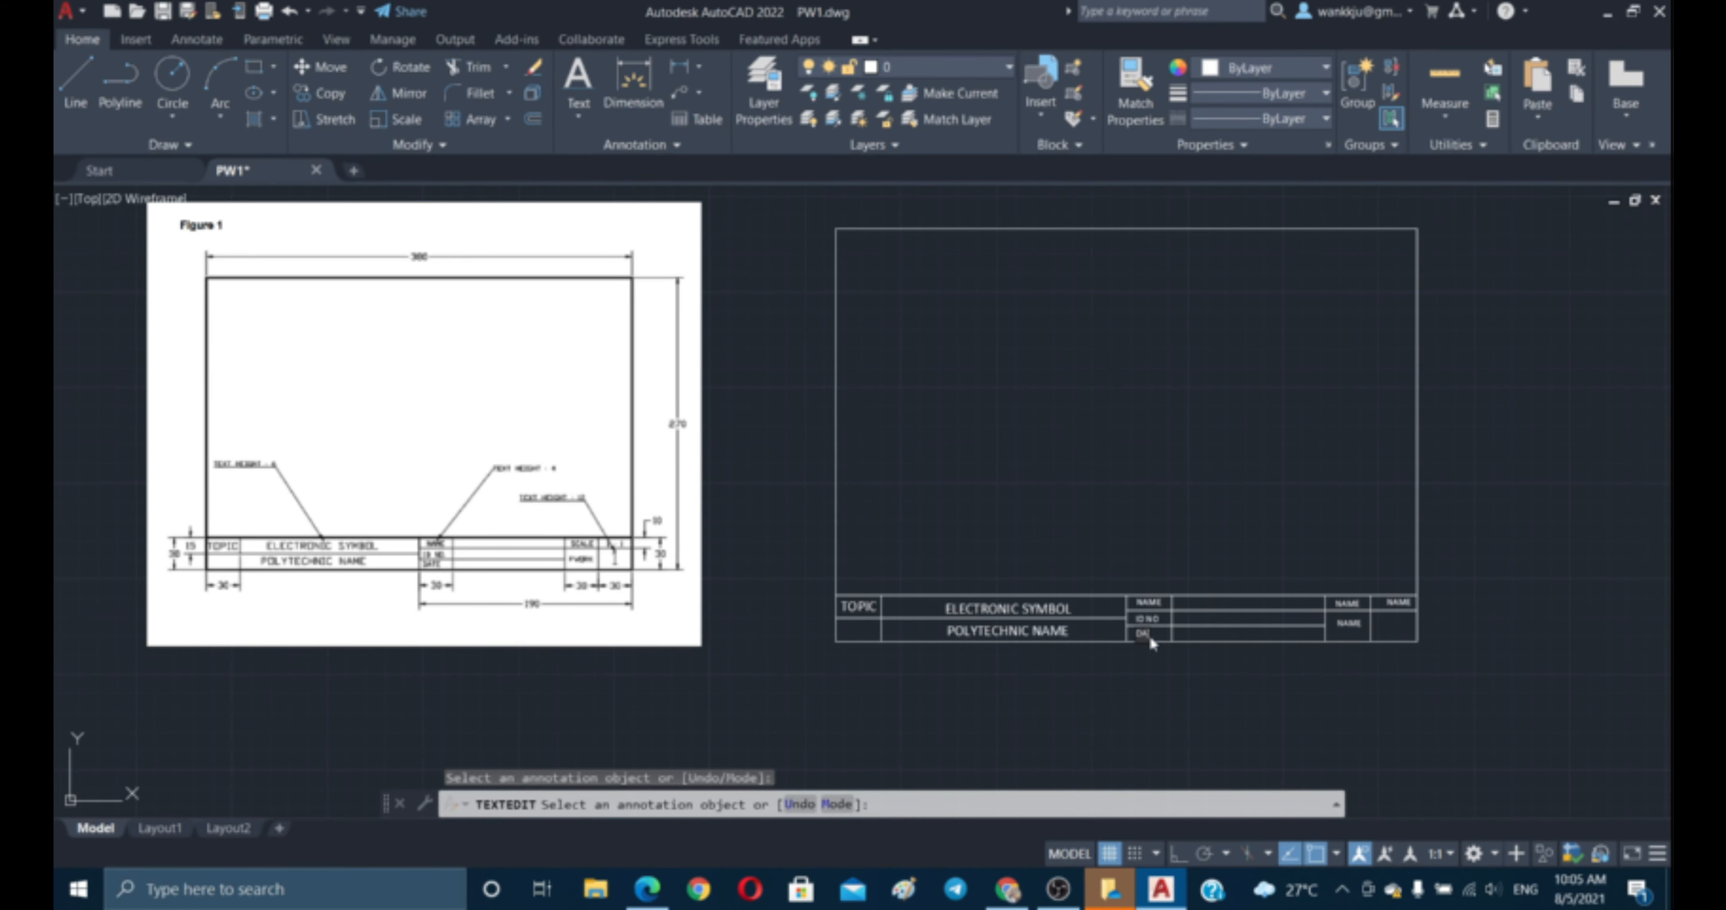
click(1202, 412)
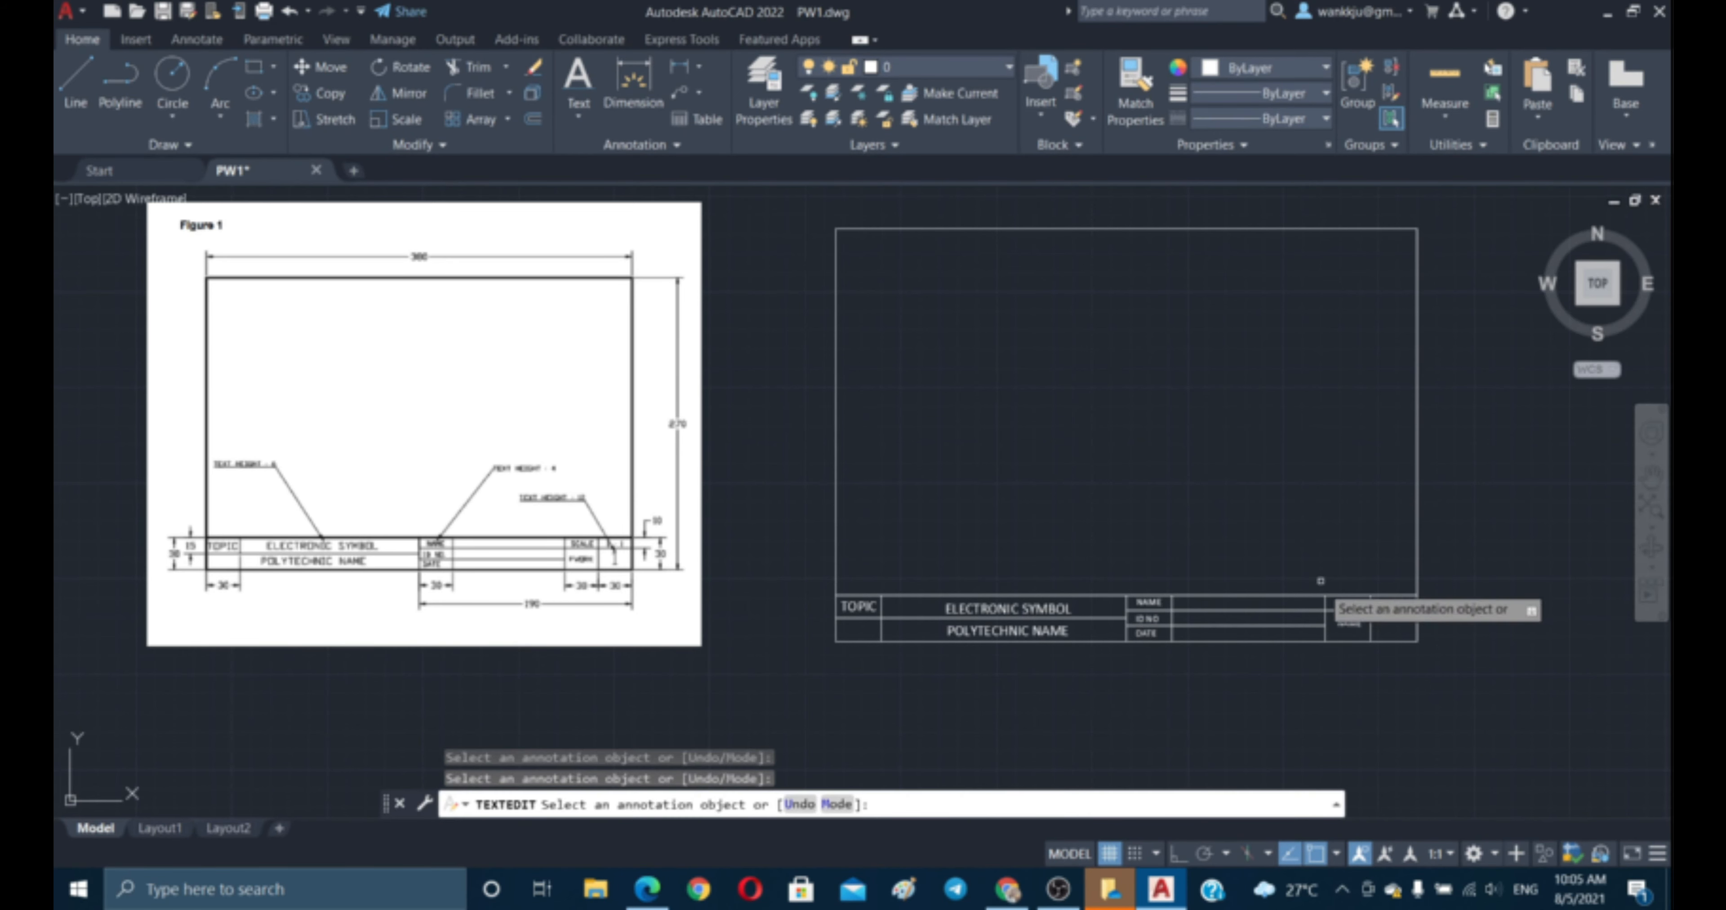
- Change the second-last column's upper and lower NAME texts to "SCALE" and "PWORK"
click(1348, 605)
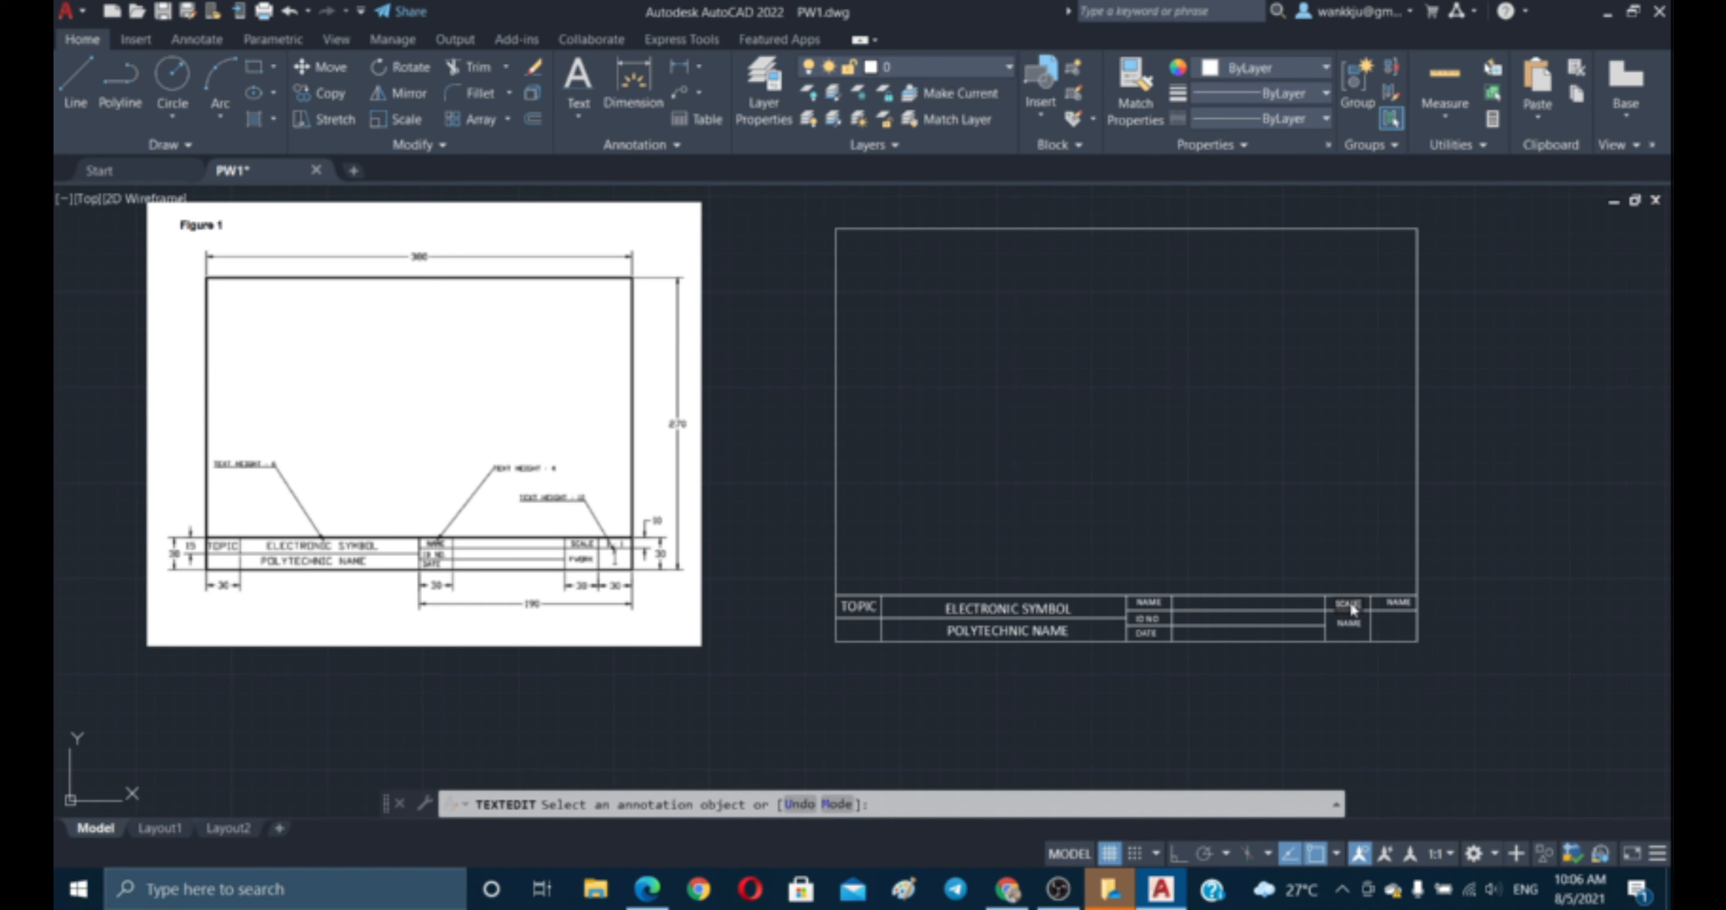
click(1233, 456)
click(1349, 624)
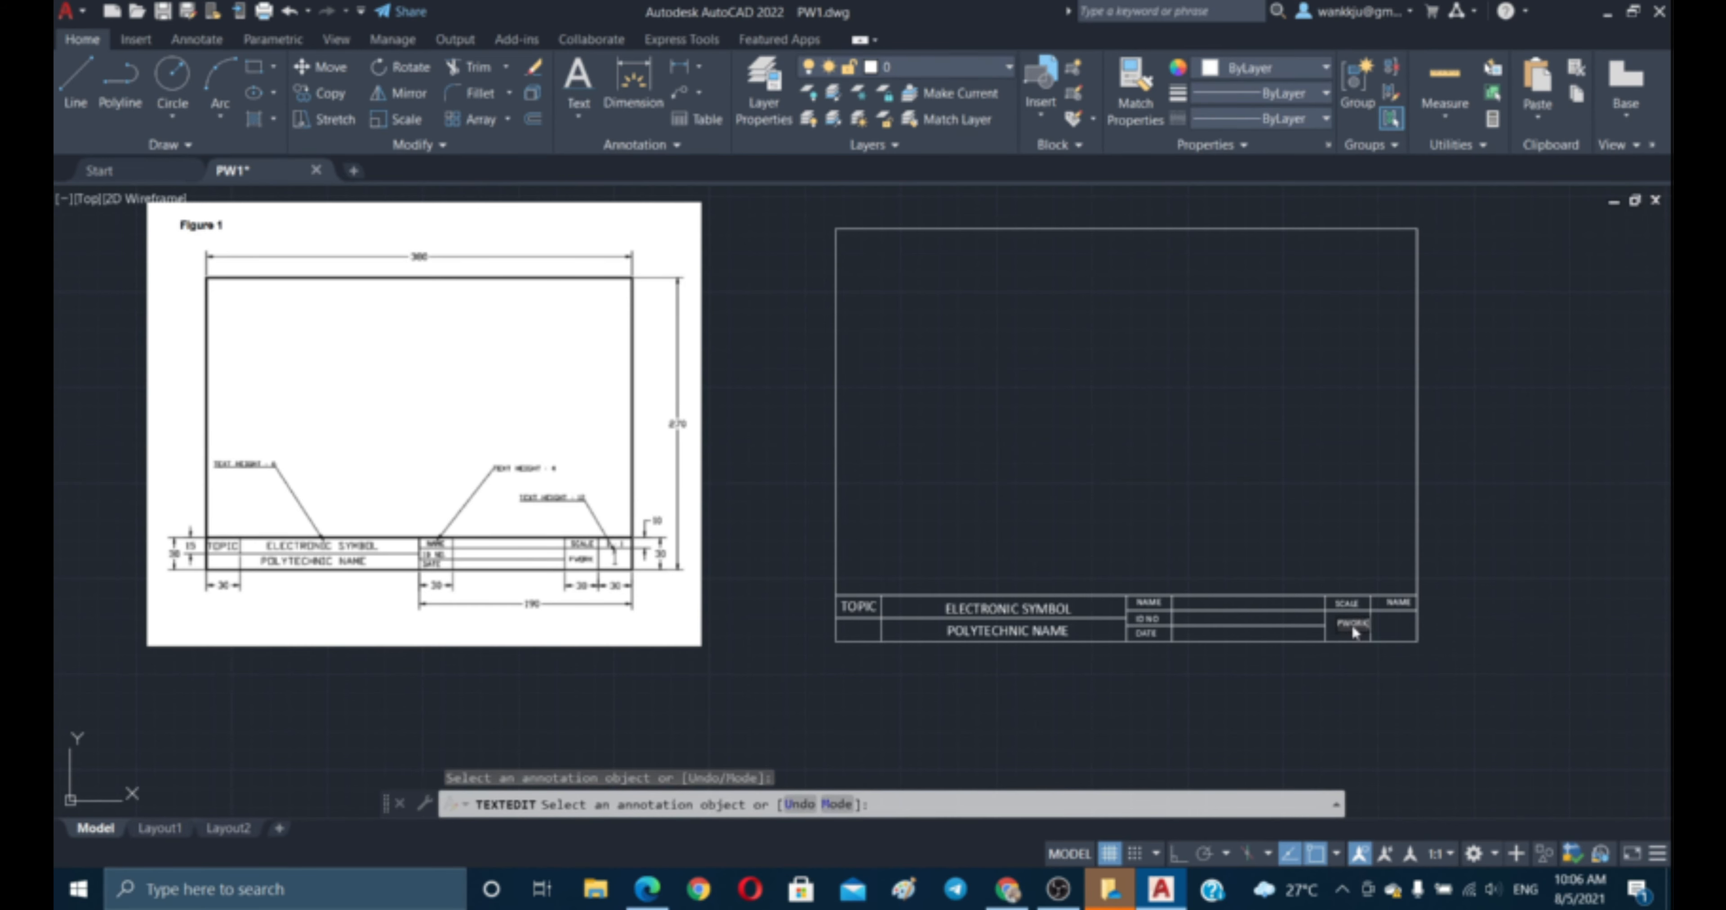
click(1309, 508)
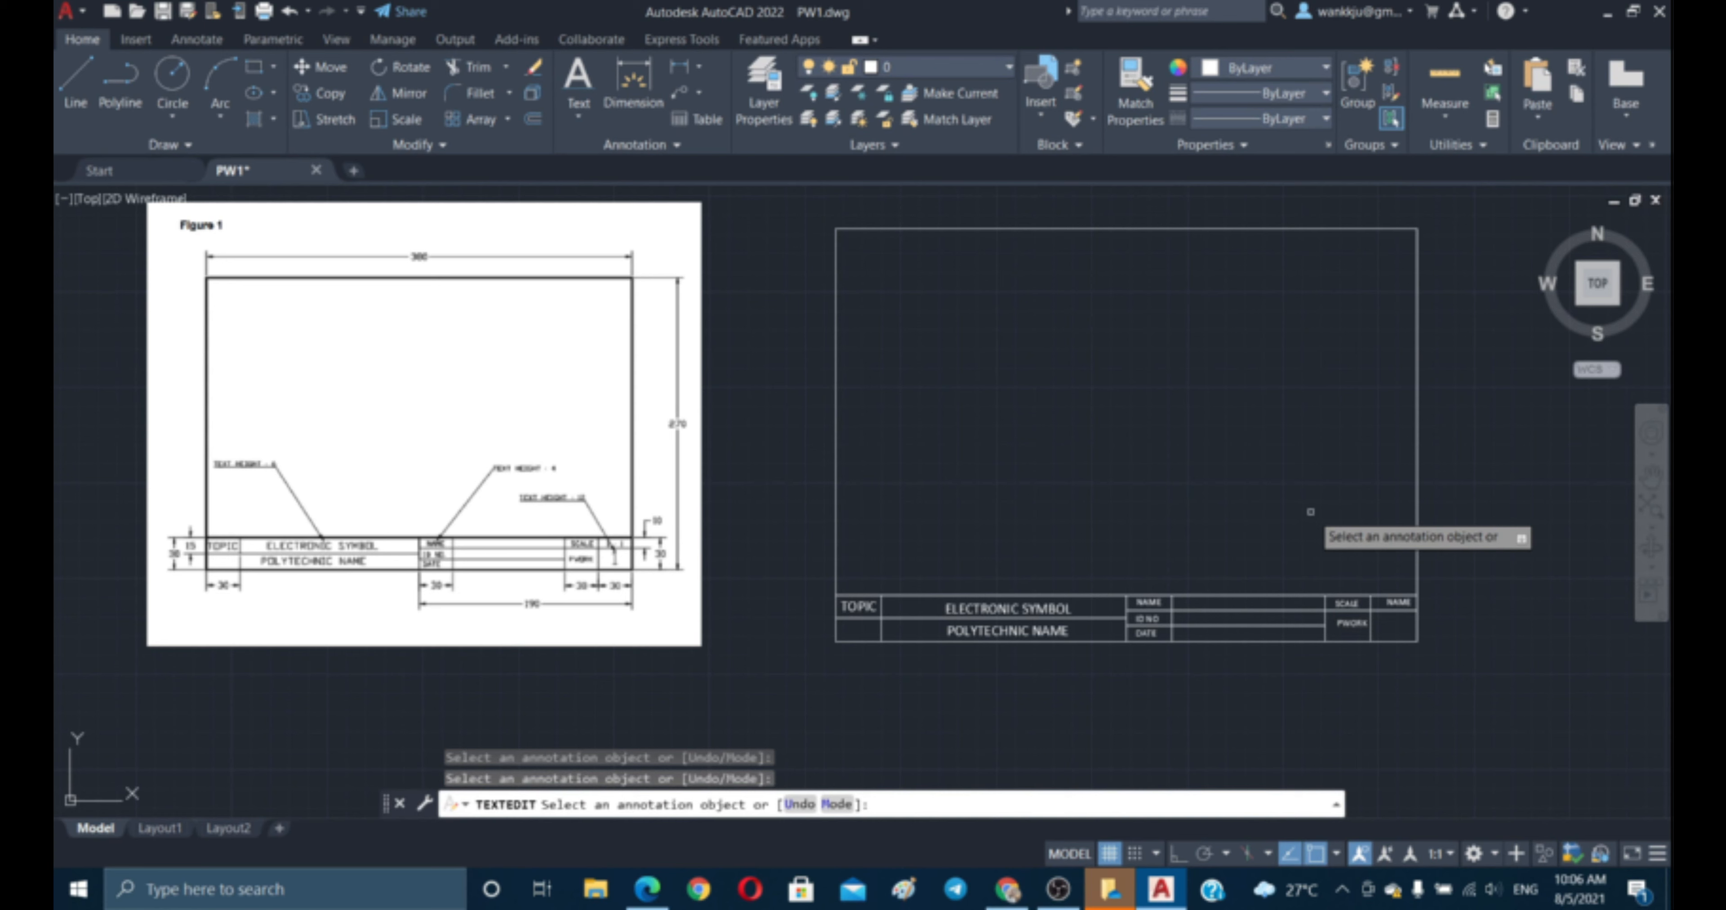
- Change the NAME text in the last column's upper cell to "1 : 1" and end text editing
click(1395, 606)
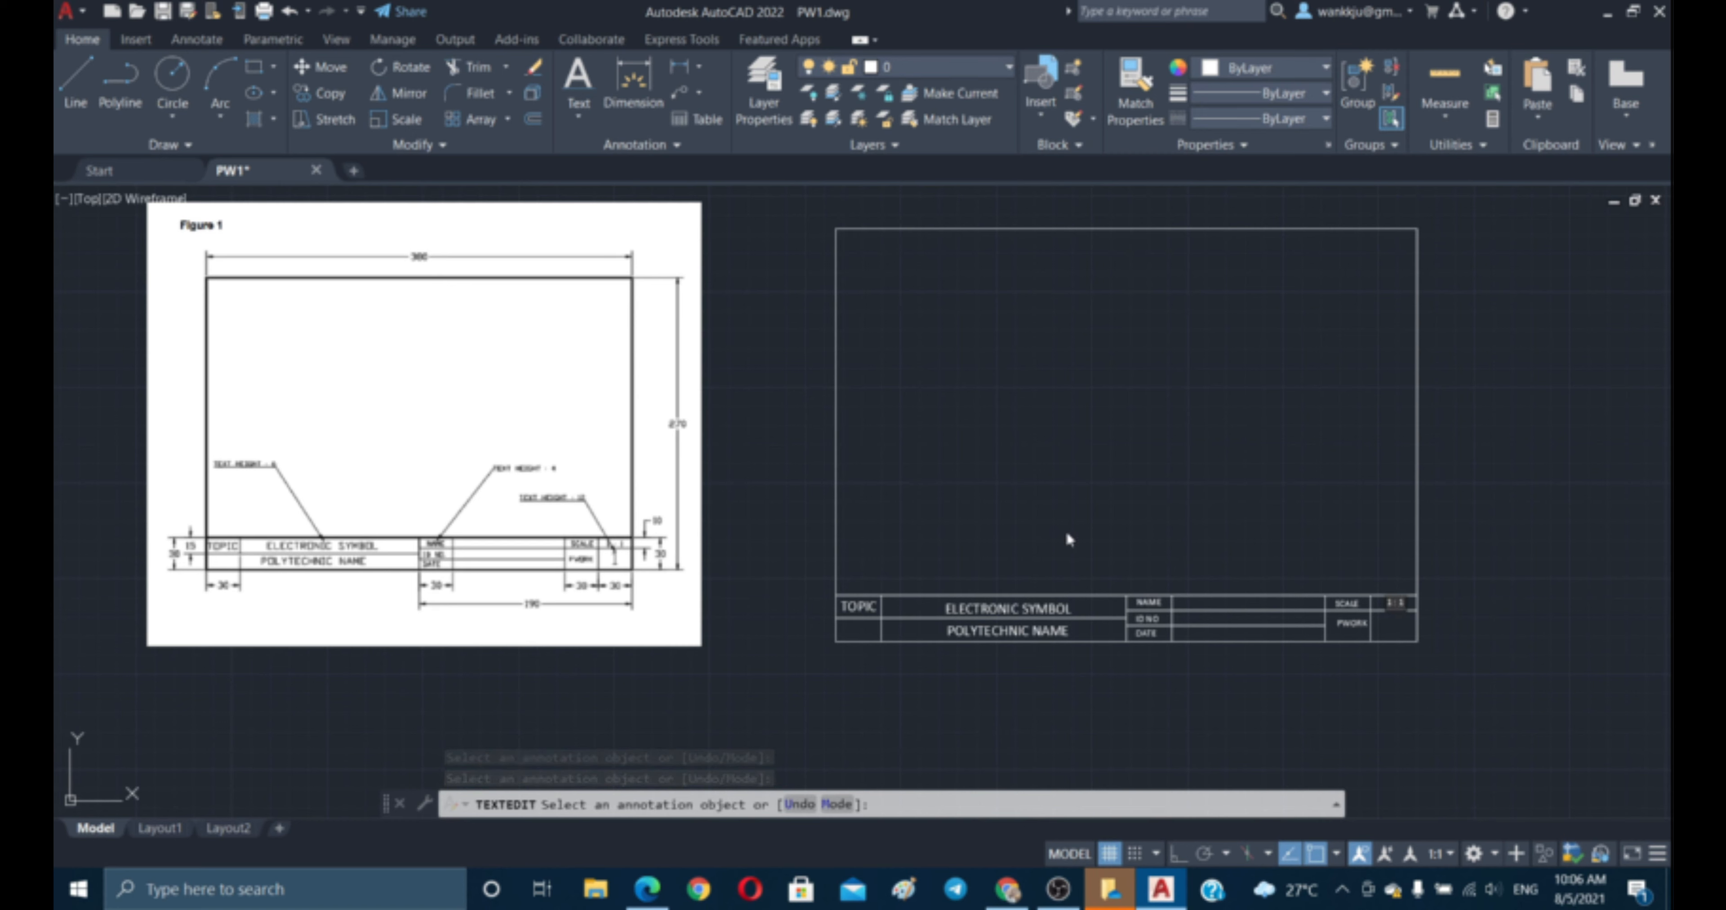
click(1231, 470)
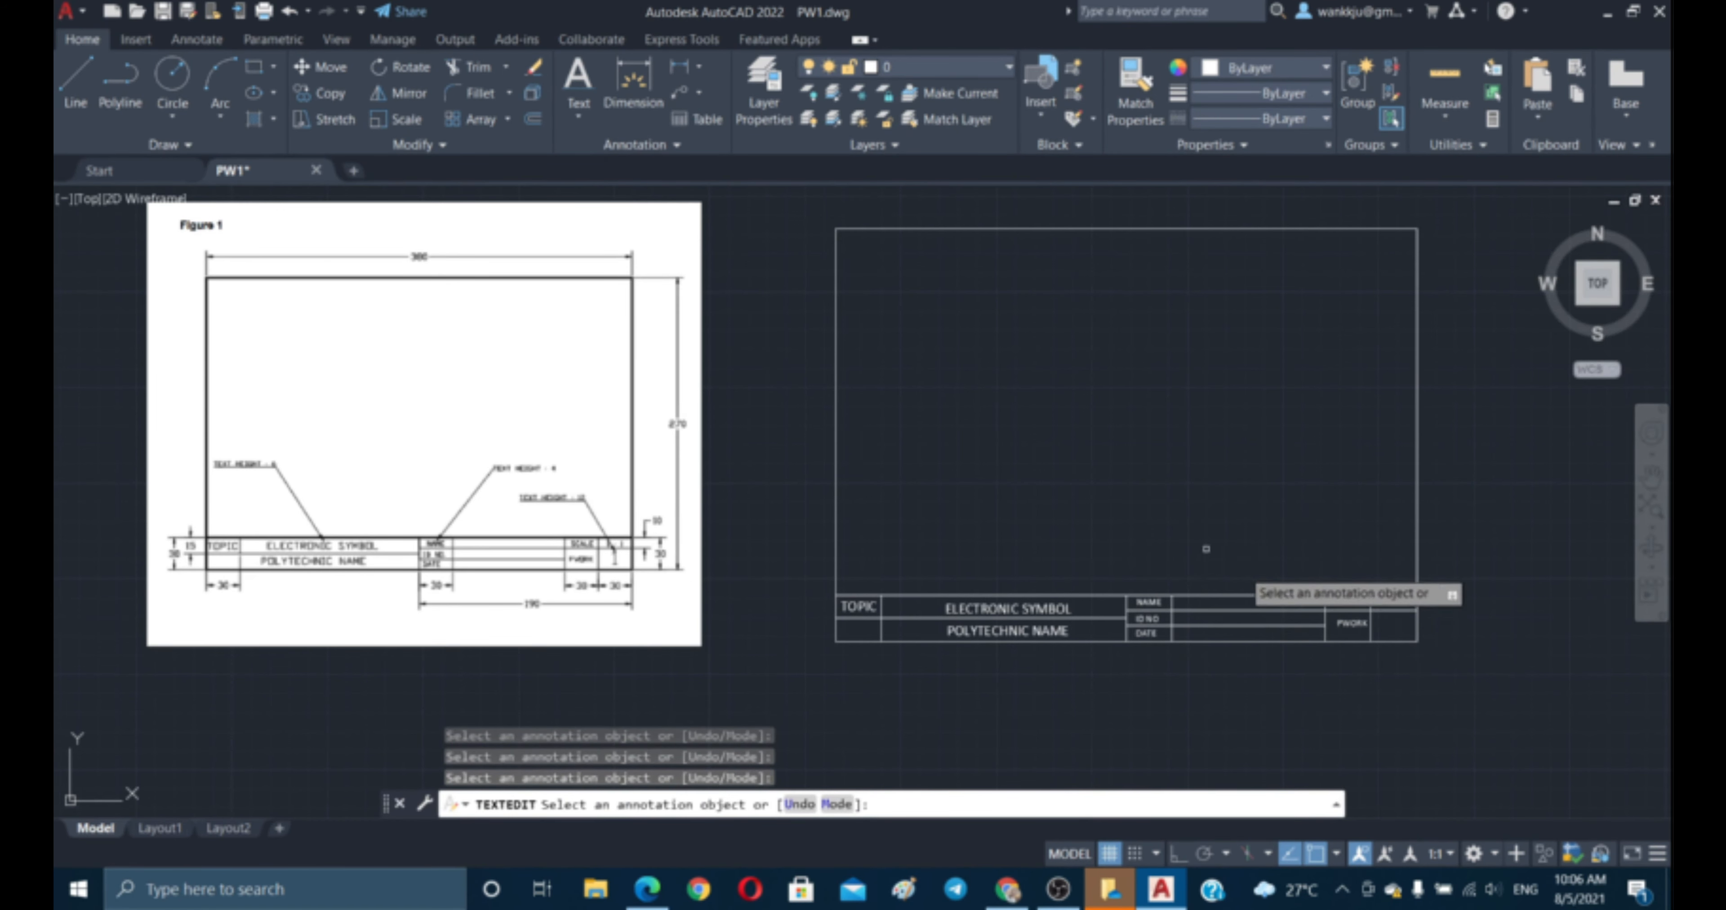
key(Escape)
key(Escape)
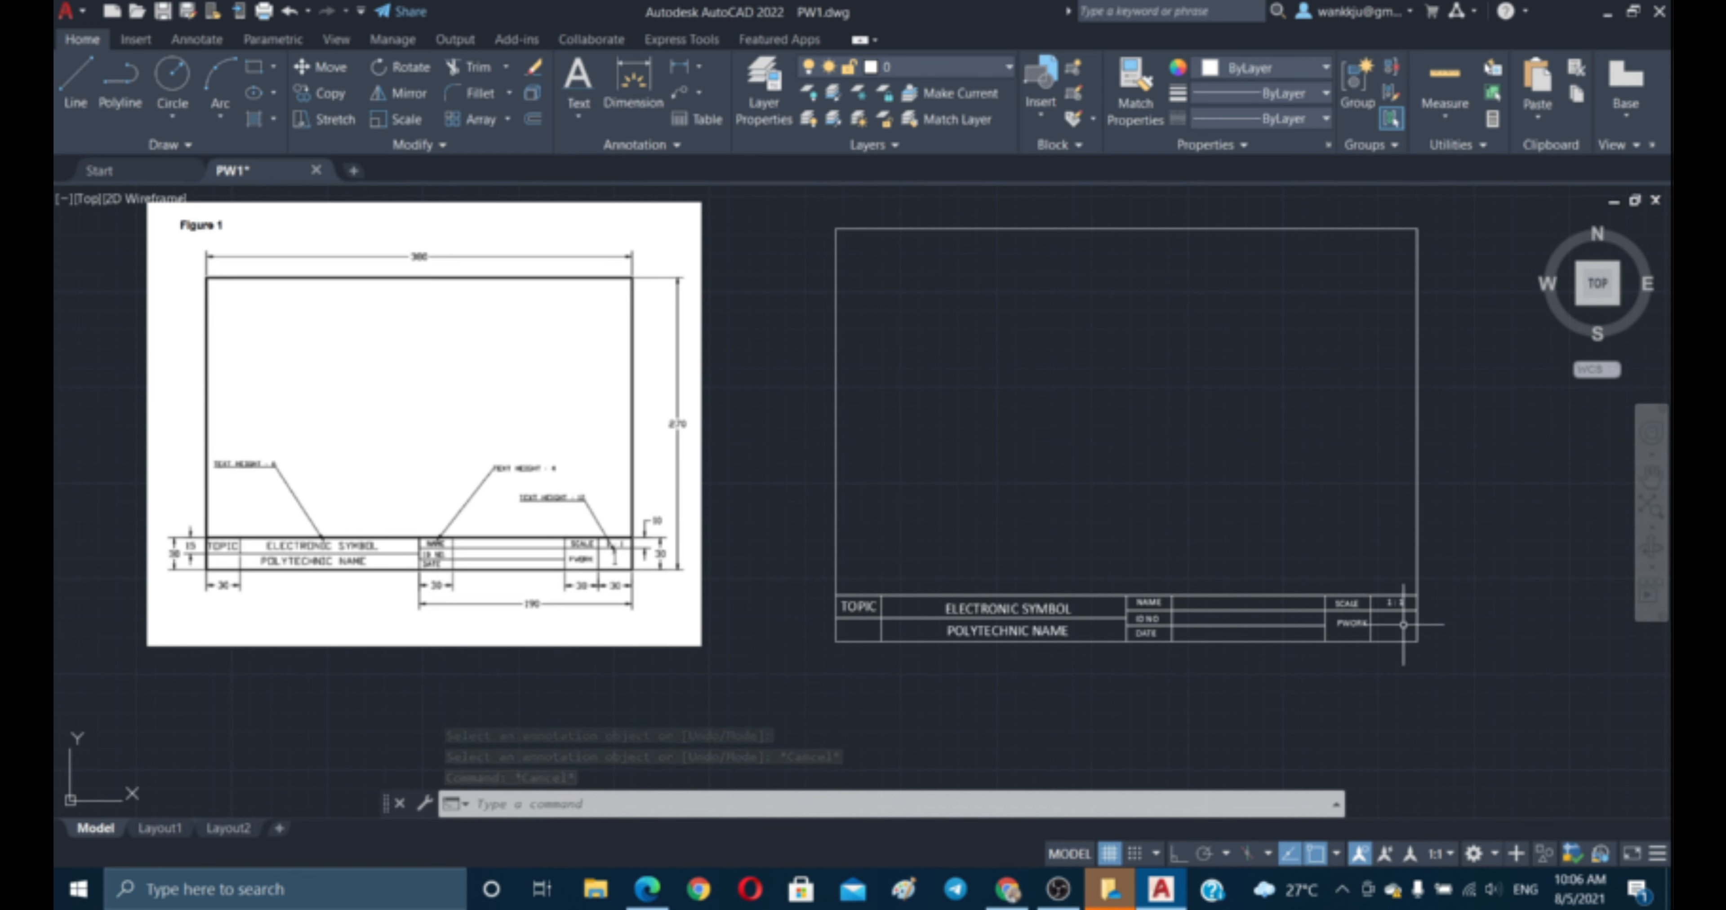
- Create the single-line text "1" with height 12 and rotation 0 in the last column's lower cell
click(577, 115)
click(600, 194)
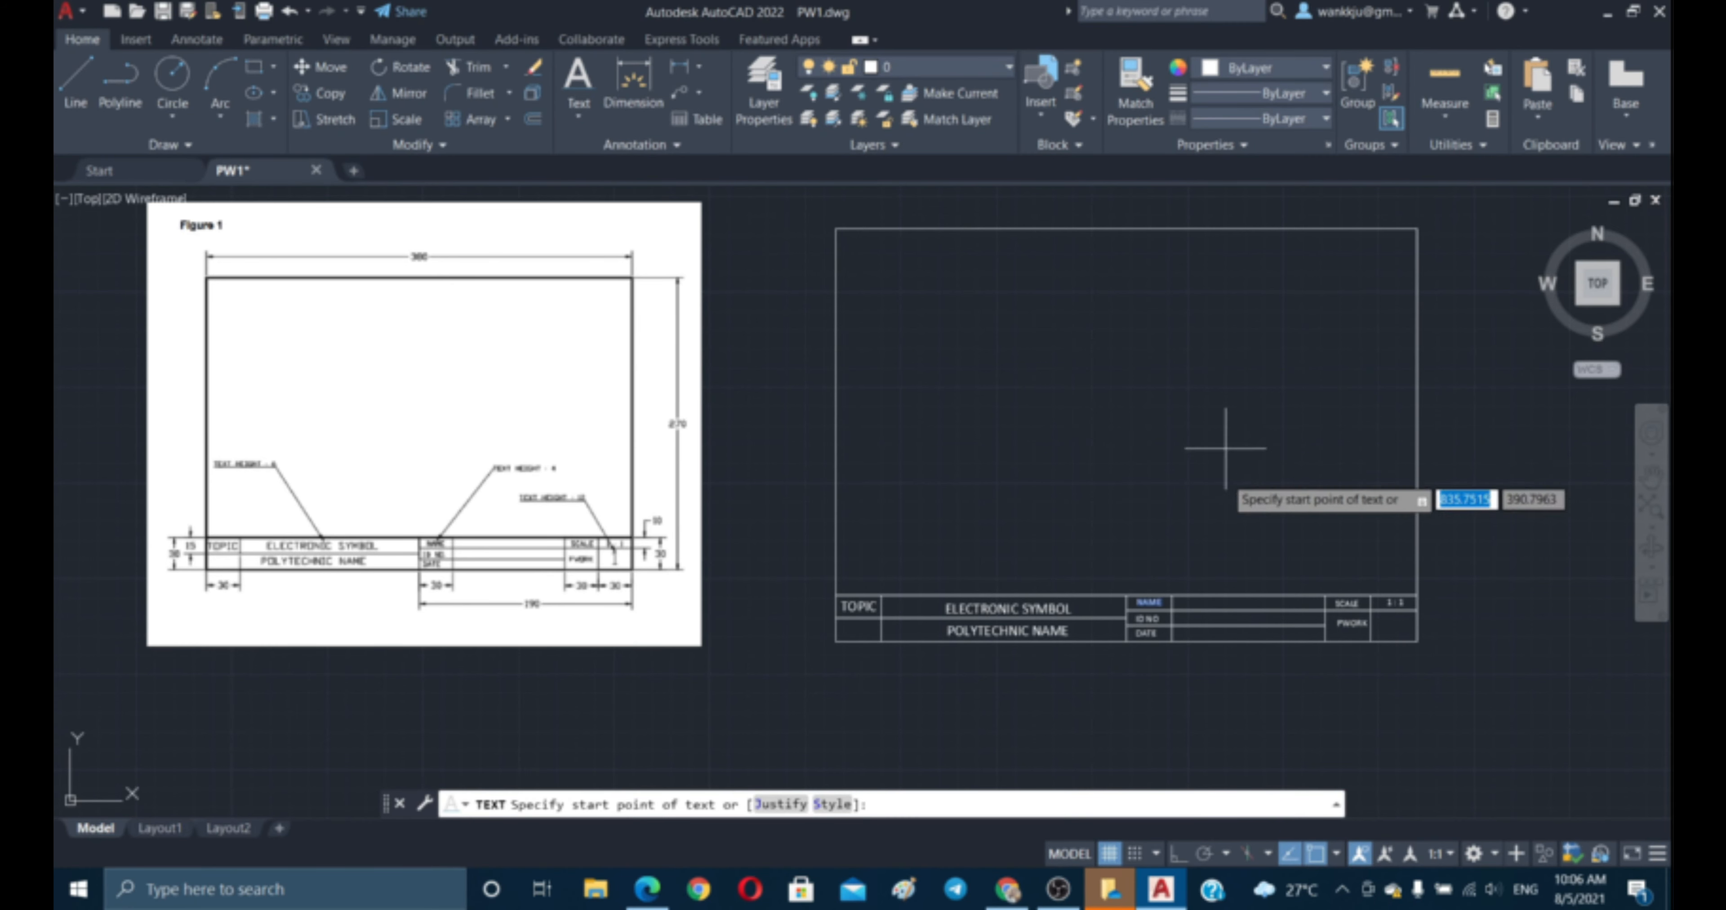
click(1398, 624)
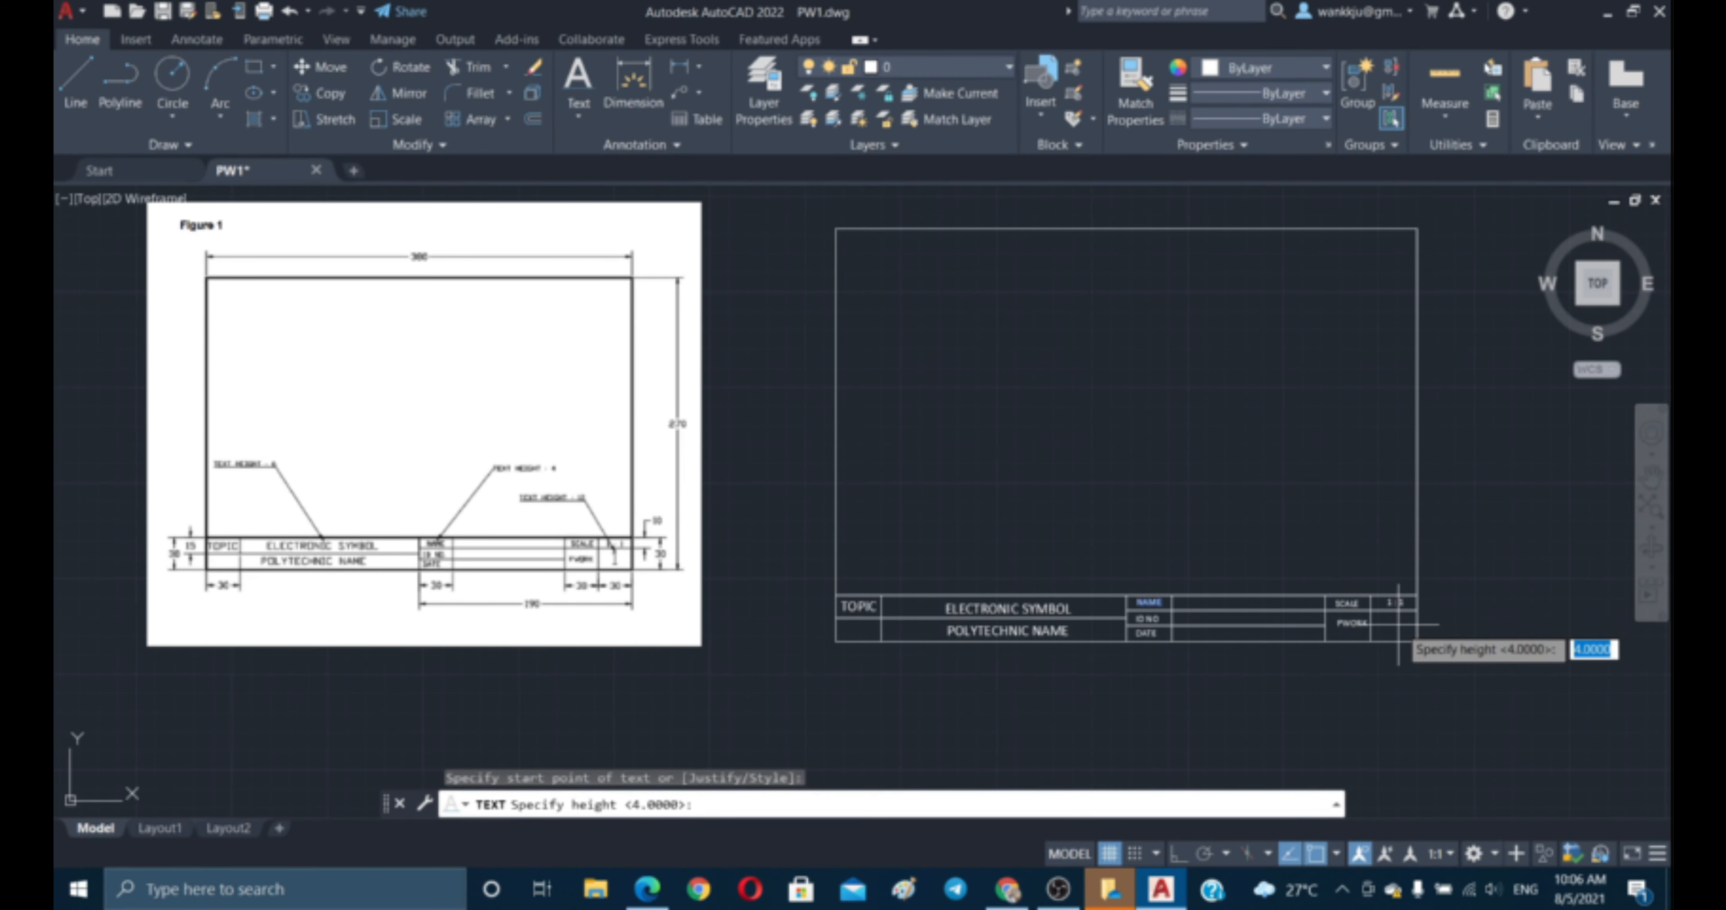
text(12)
key(Return)
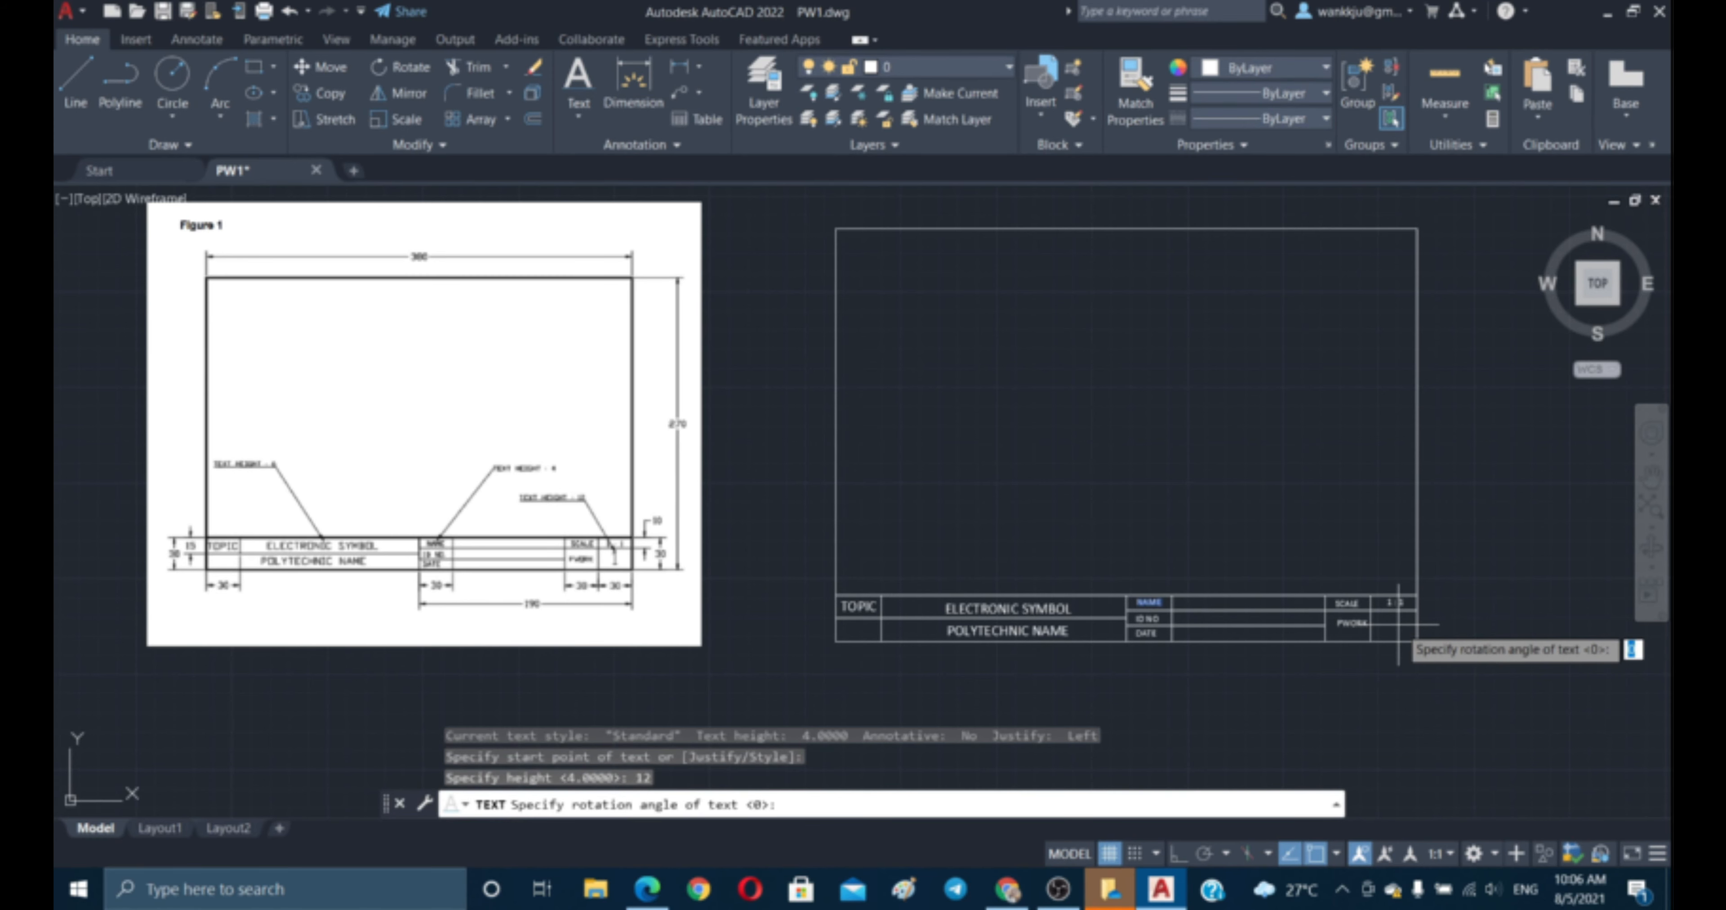
key(Return)
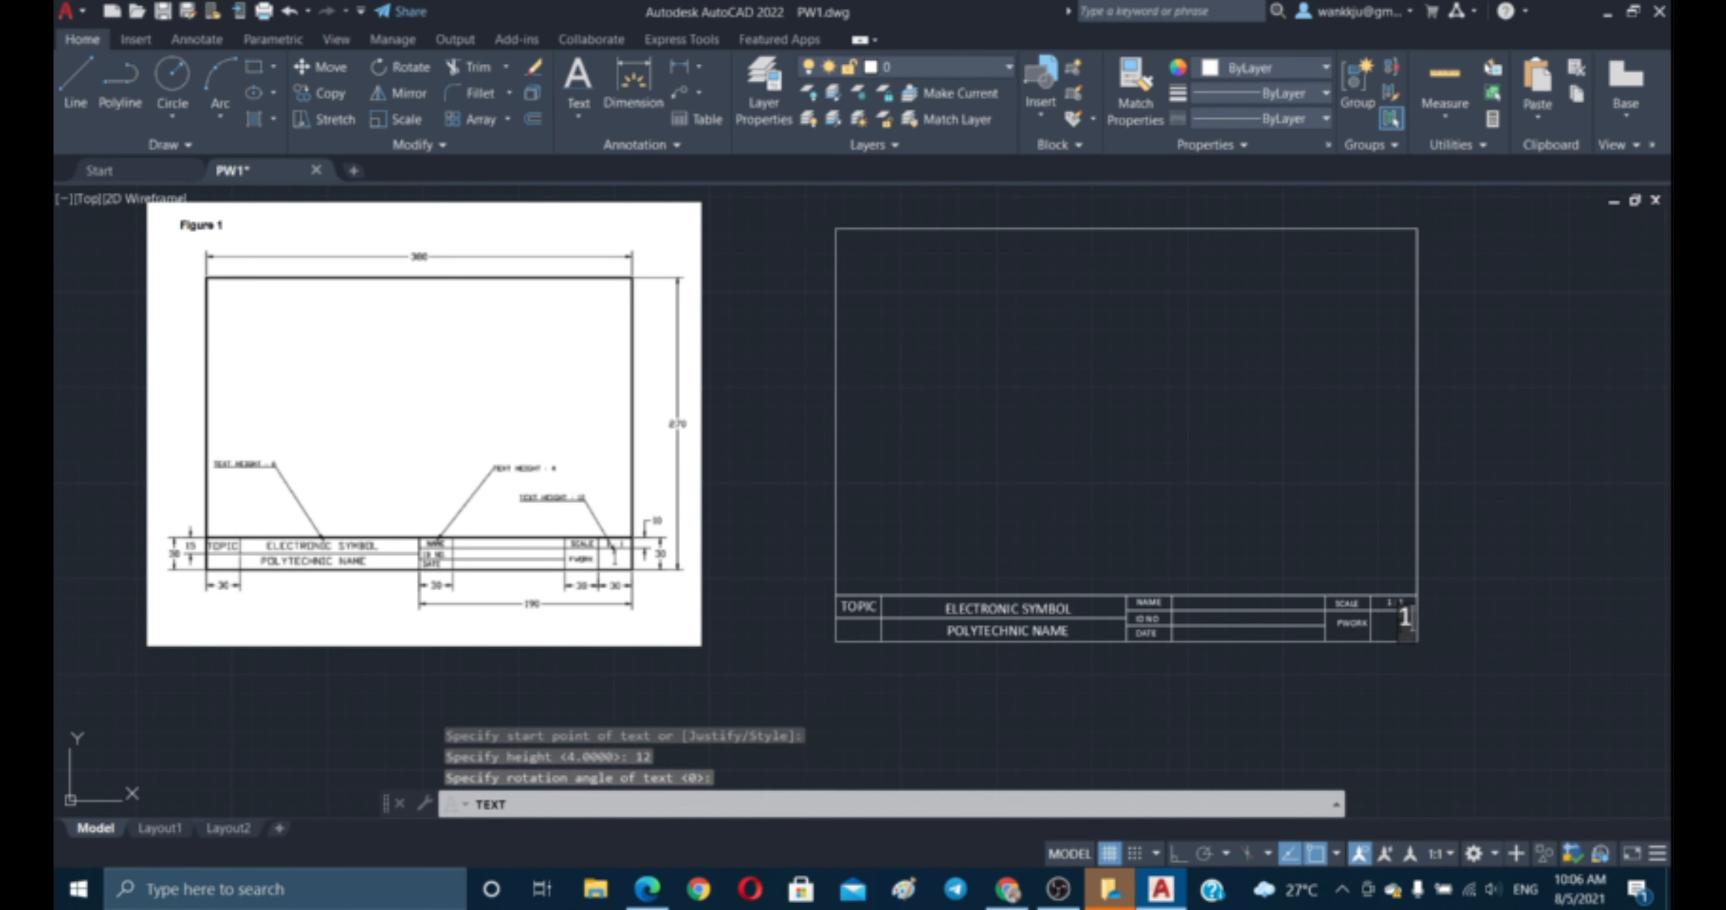
click(1278, 431)
key(Escape)
key(Escape)
key(Escape)
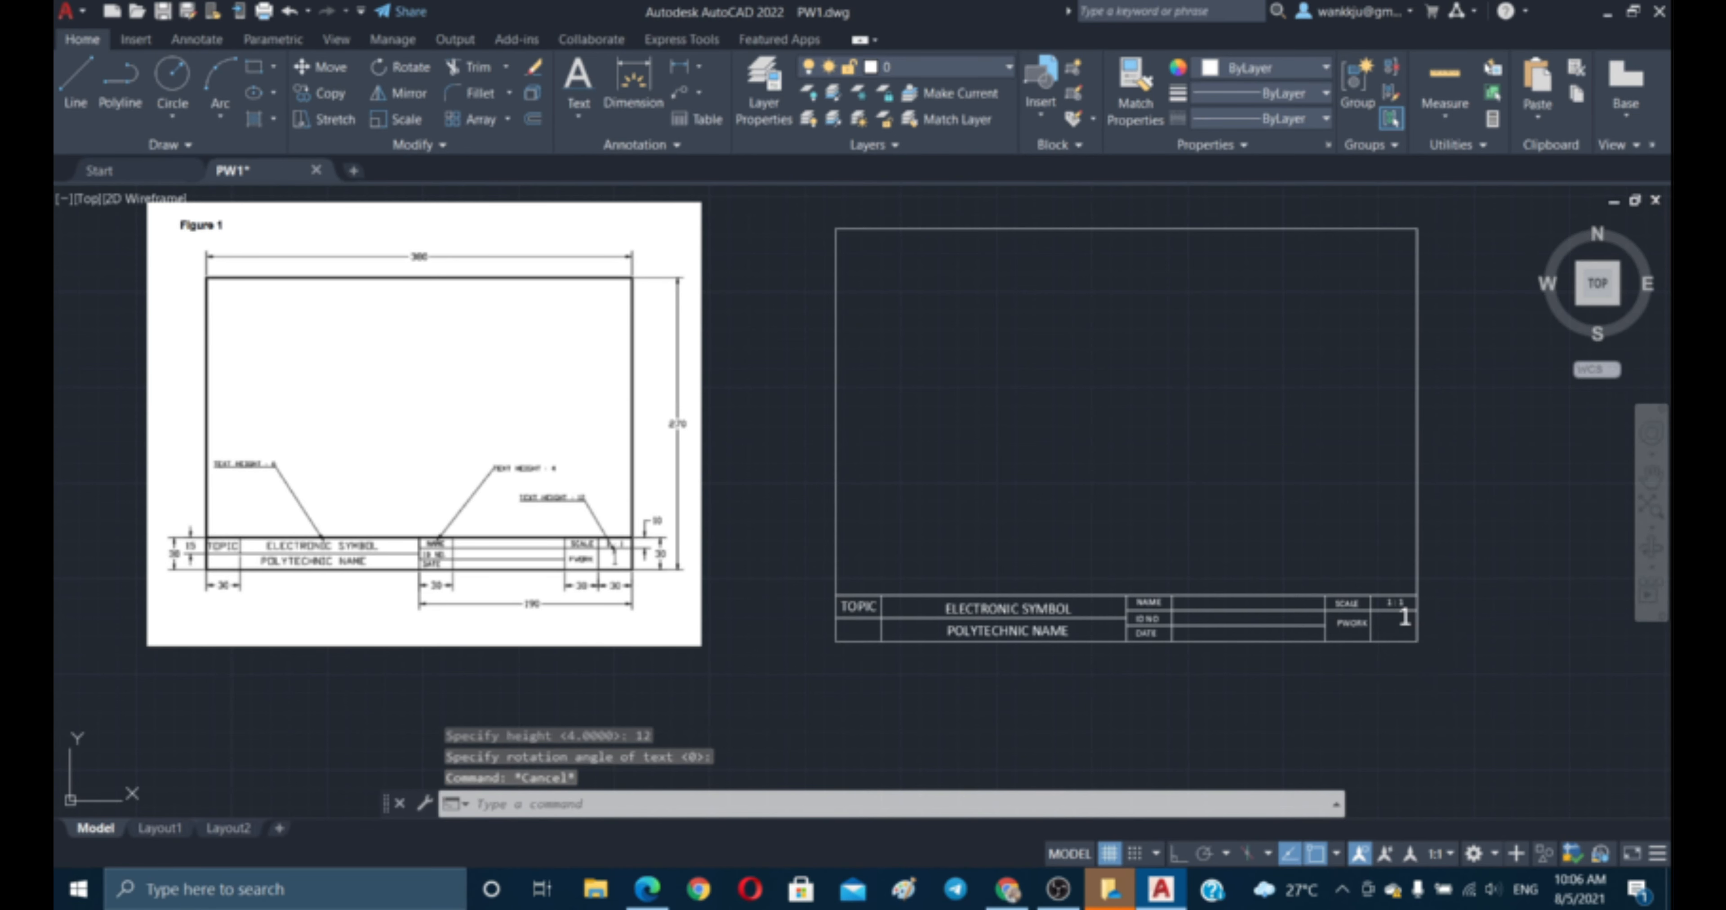
- Move the large 1 text slightly down and to the left so it sits centred in its cell
text(M)
key(Return)
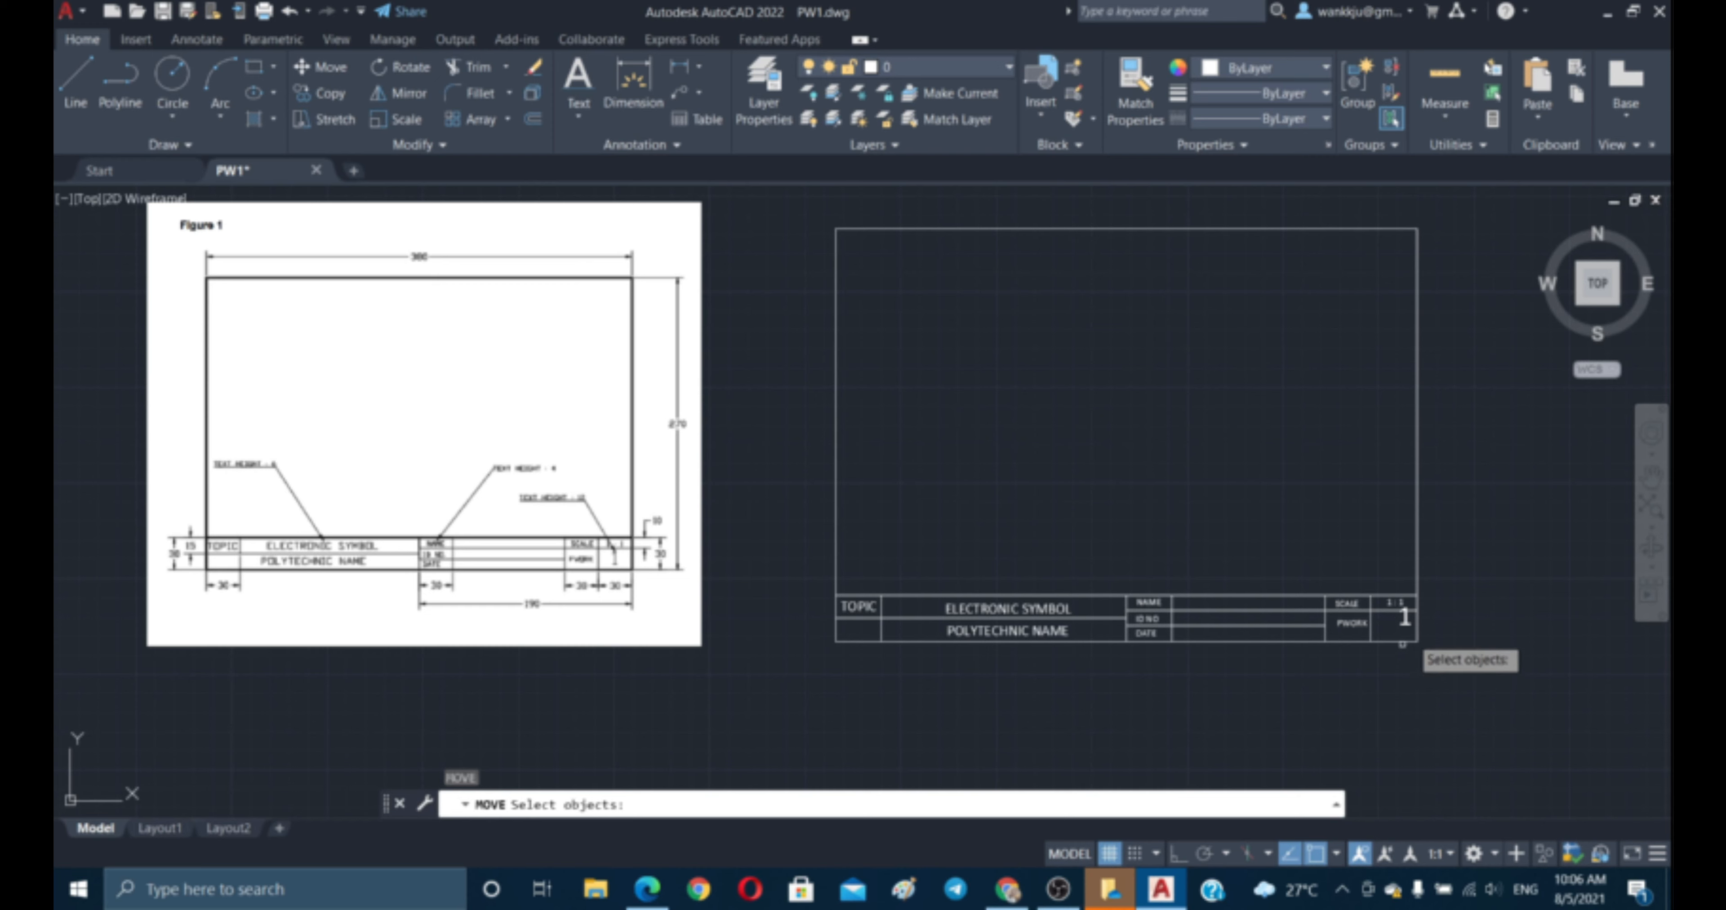
click(1405, 619)
key(Return)
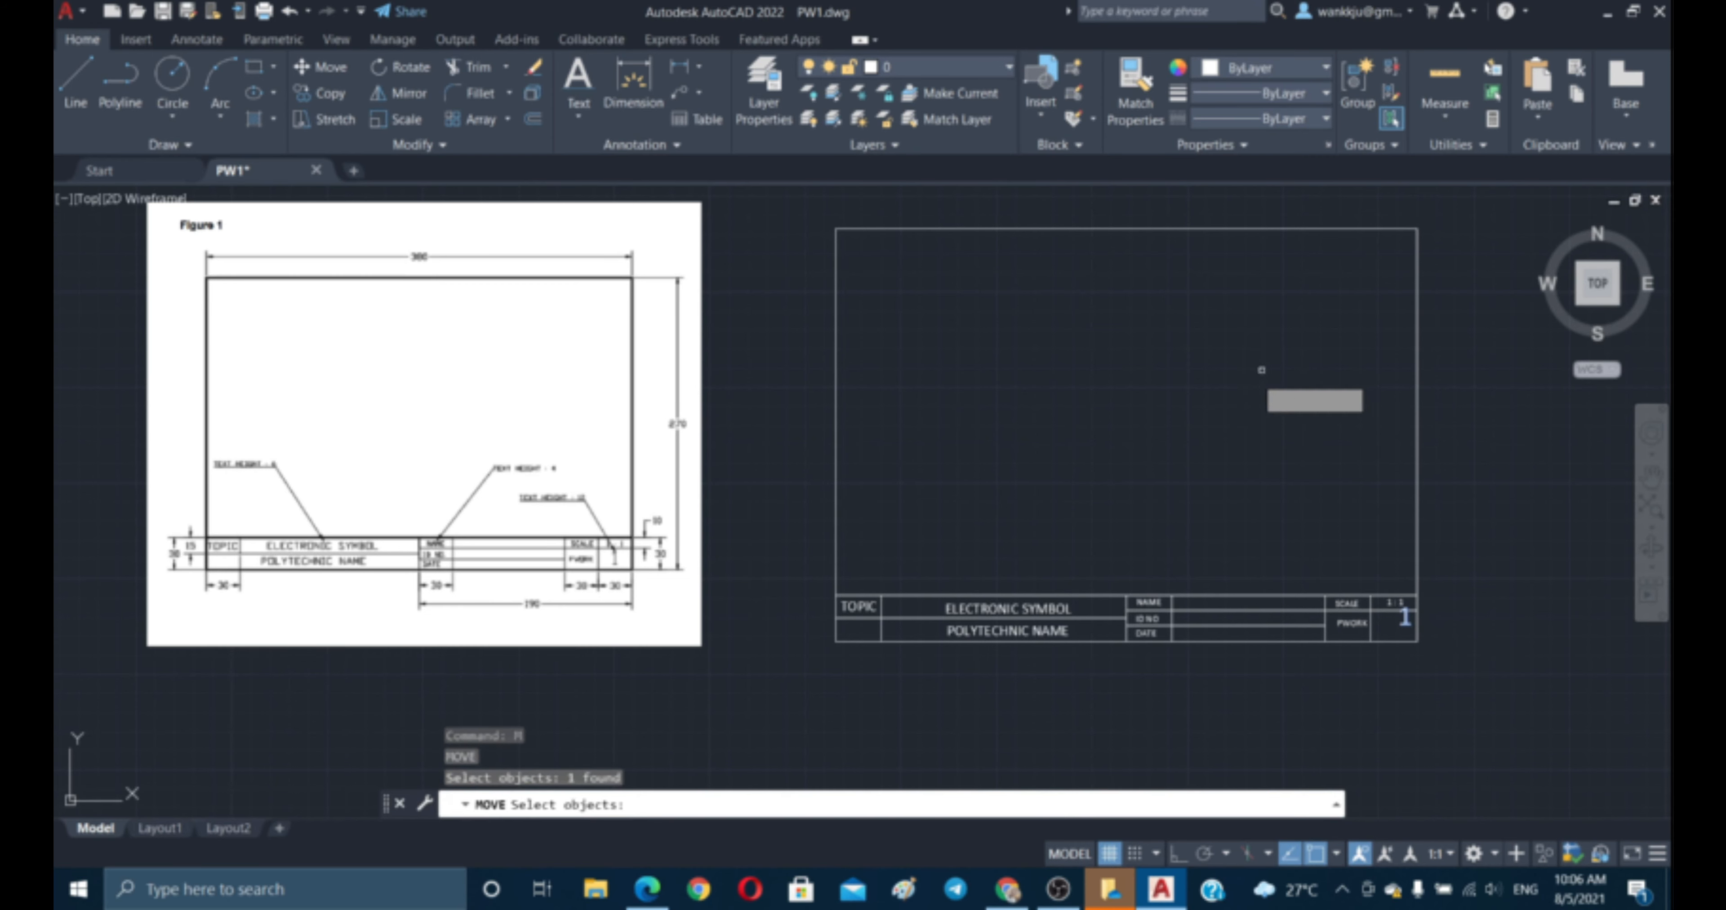
click(1259, 372)
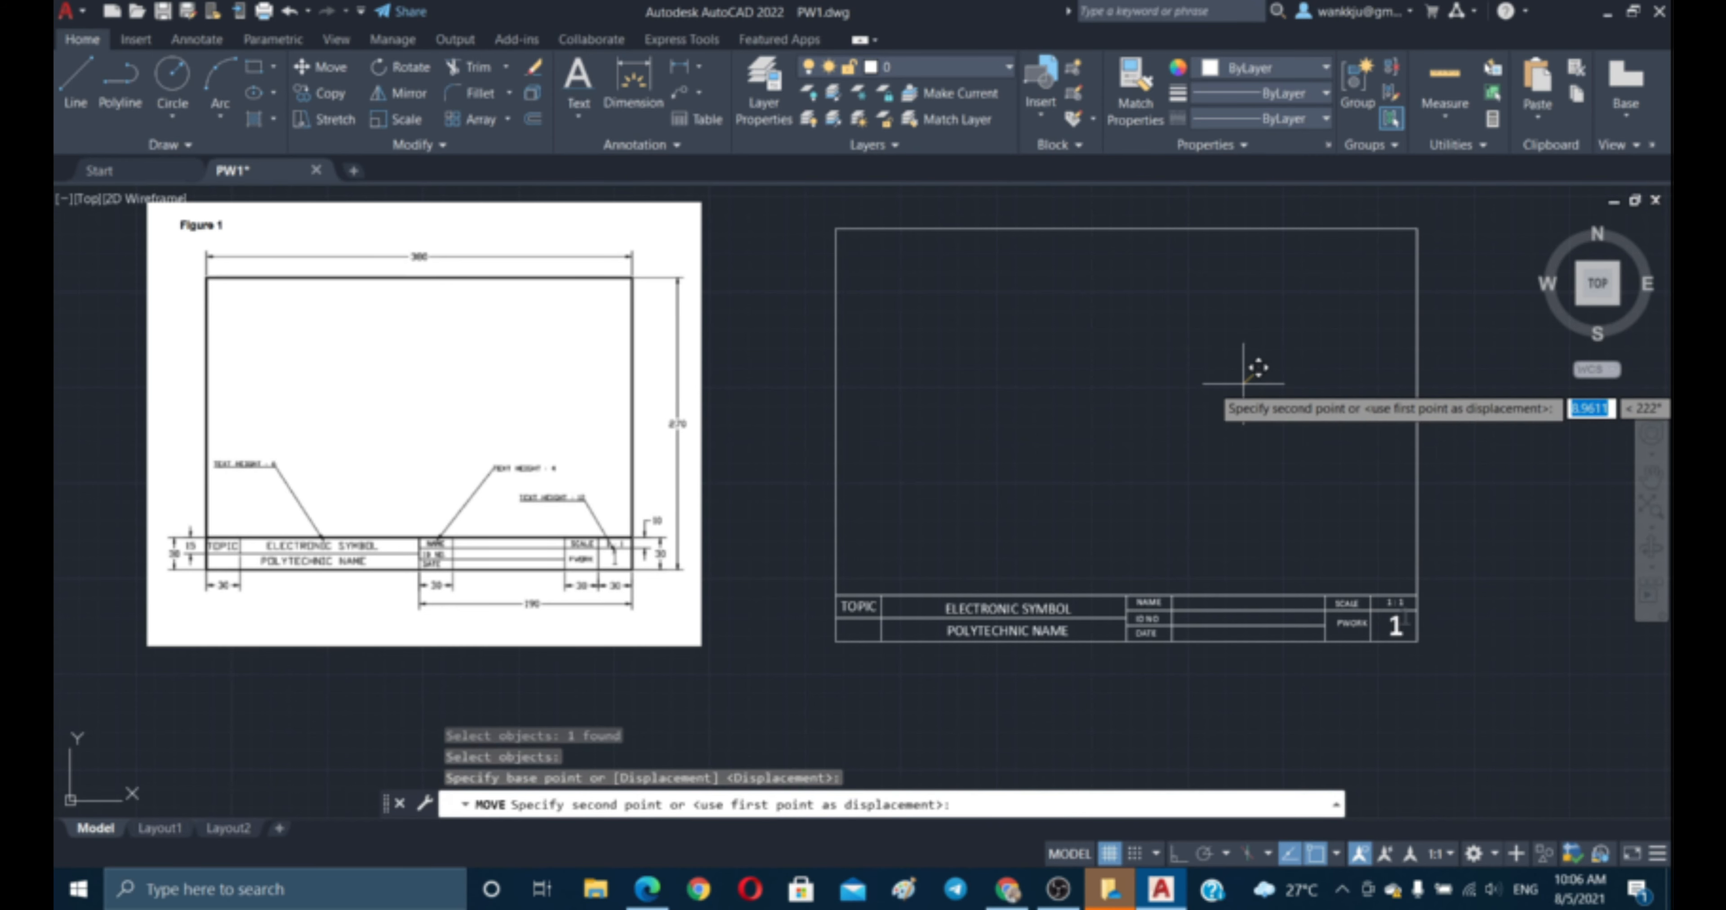
key(Escape)
key(Escape)
key(Escape)
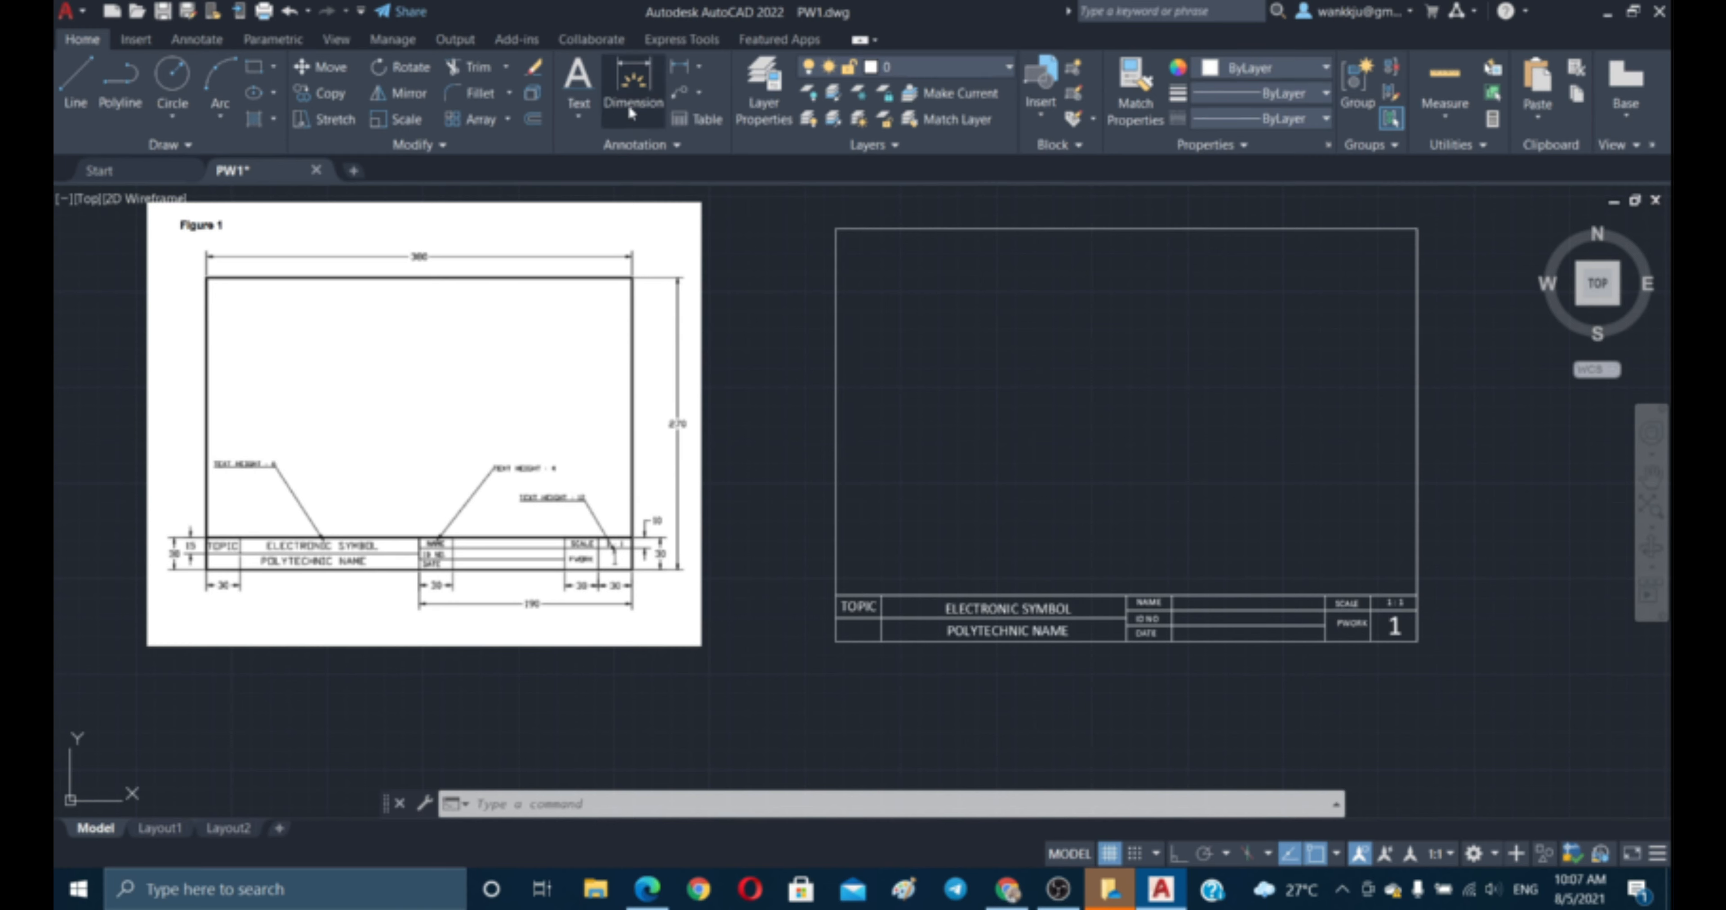
- Add a linear dimension across the full width of the frame's top edge, with its dimension line above the frame
click(700, 69)
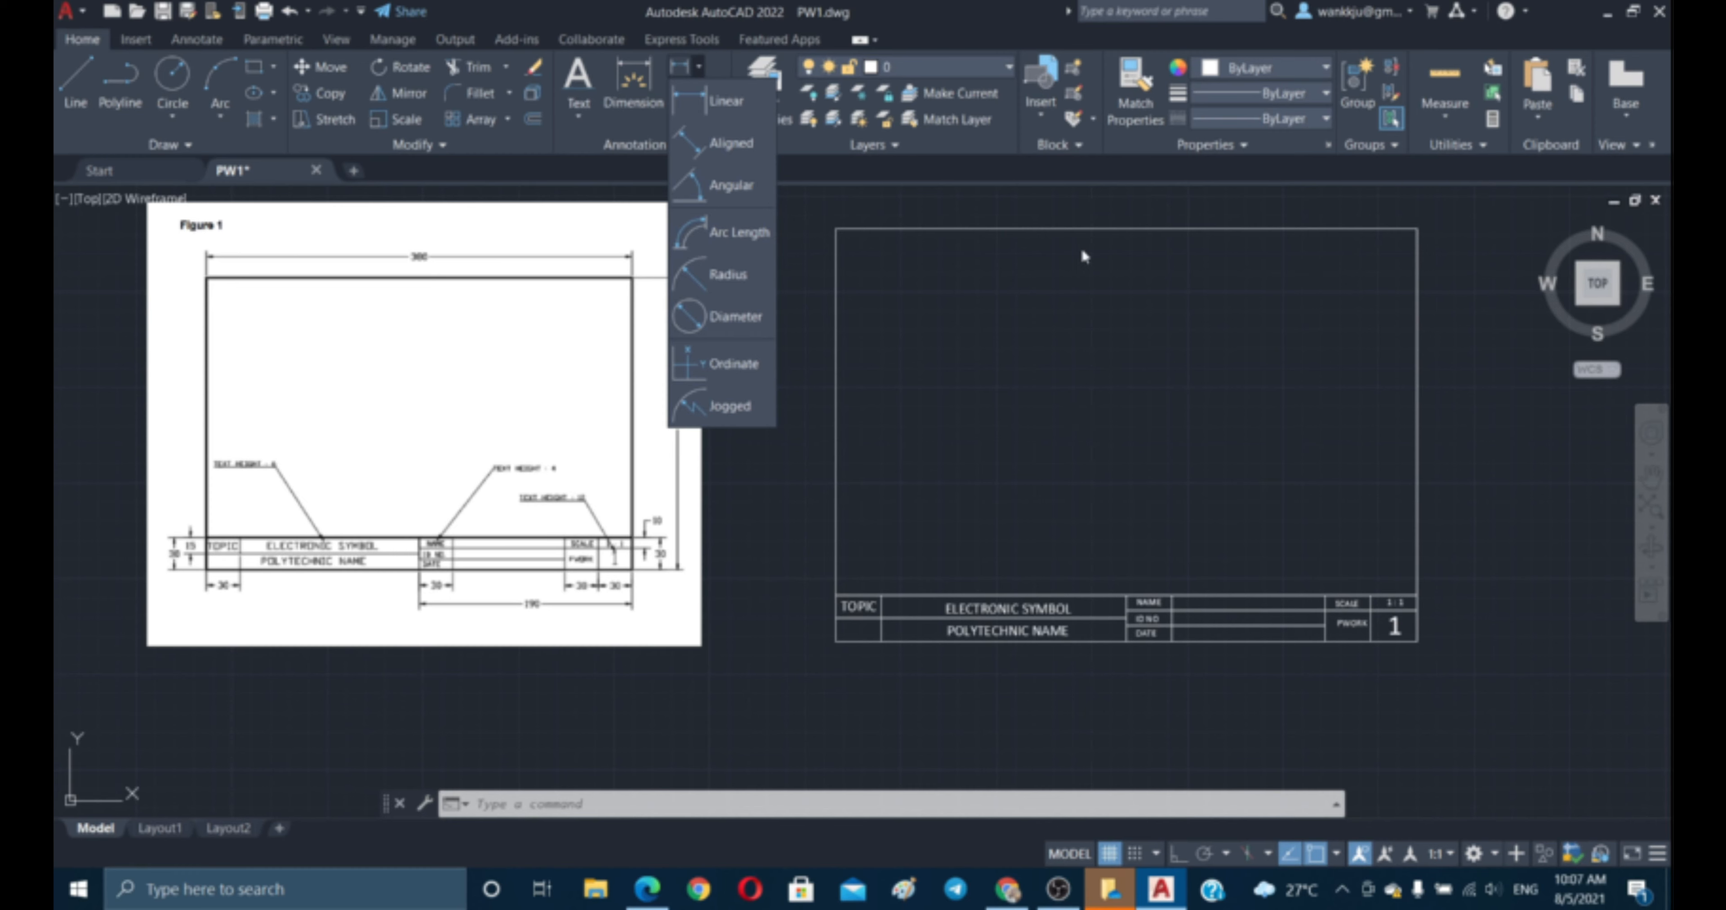
click(1099, 252)
text(p)
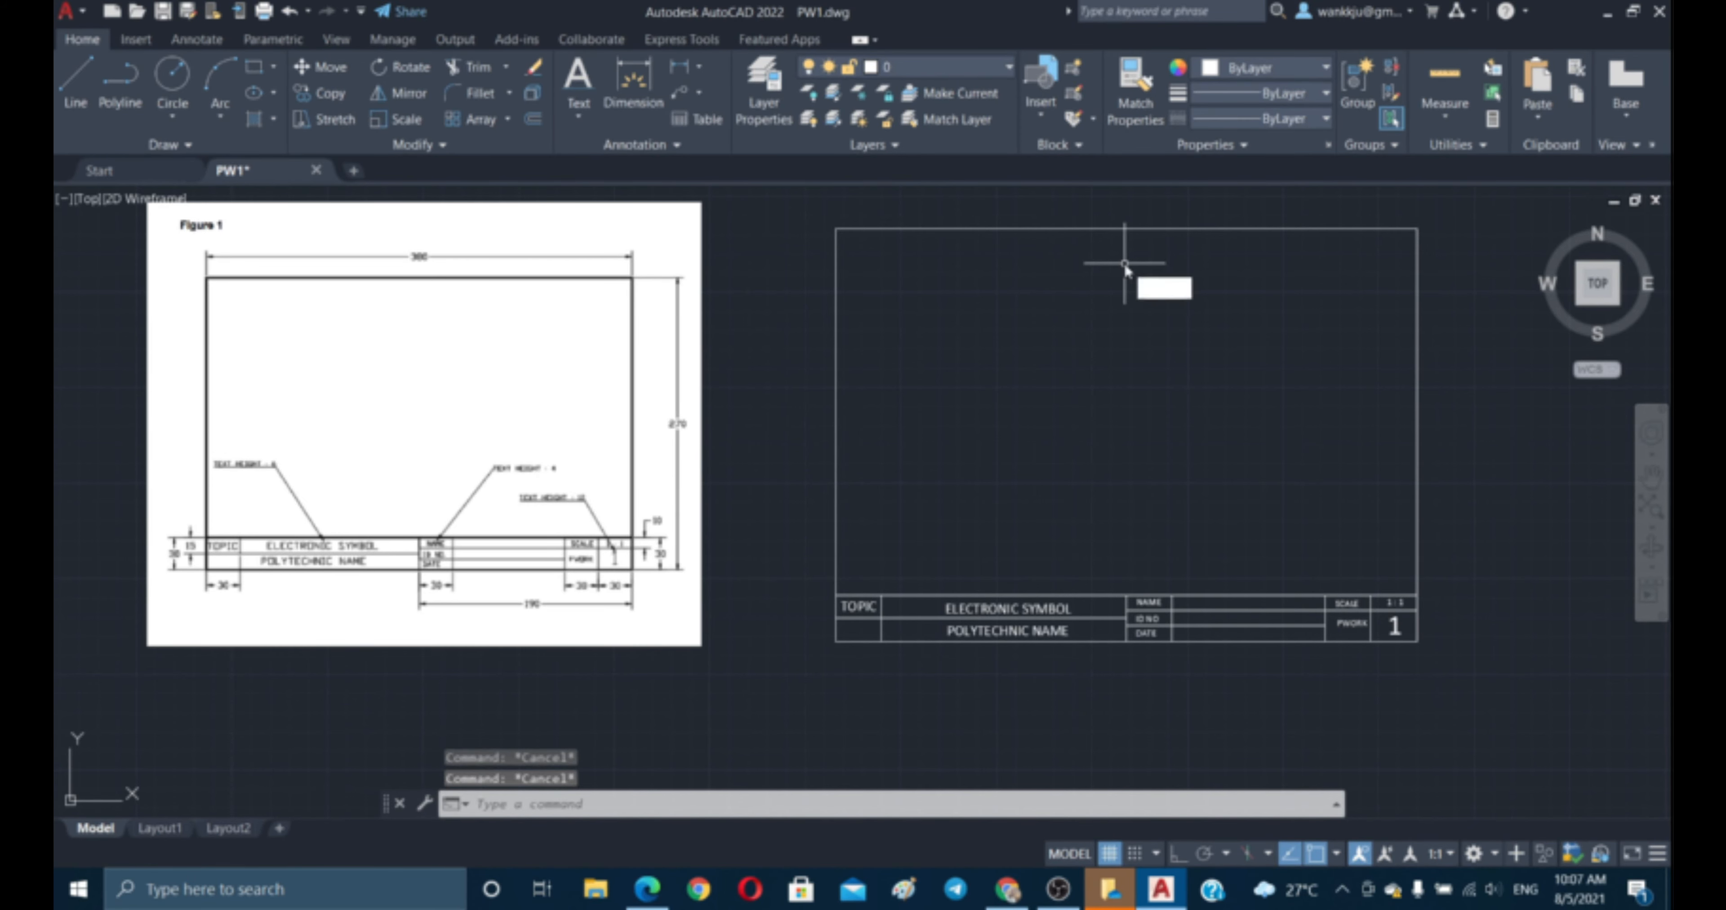
key(Return)
drag(1139, 278, 1147, 297)
key(Escape)
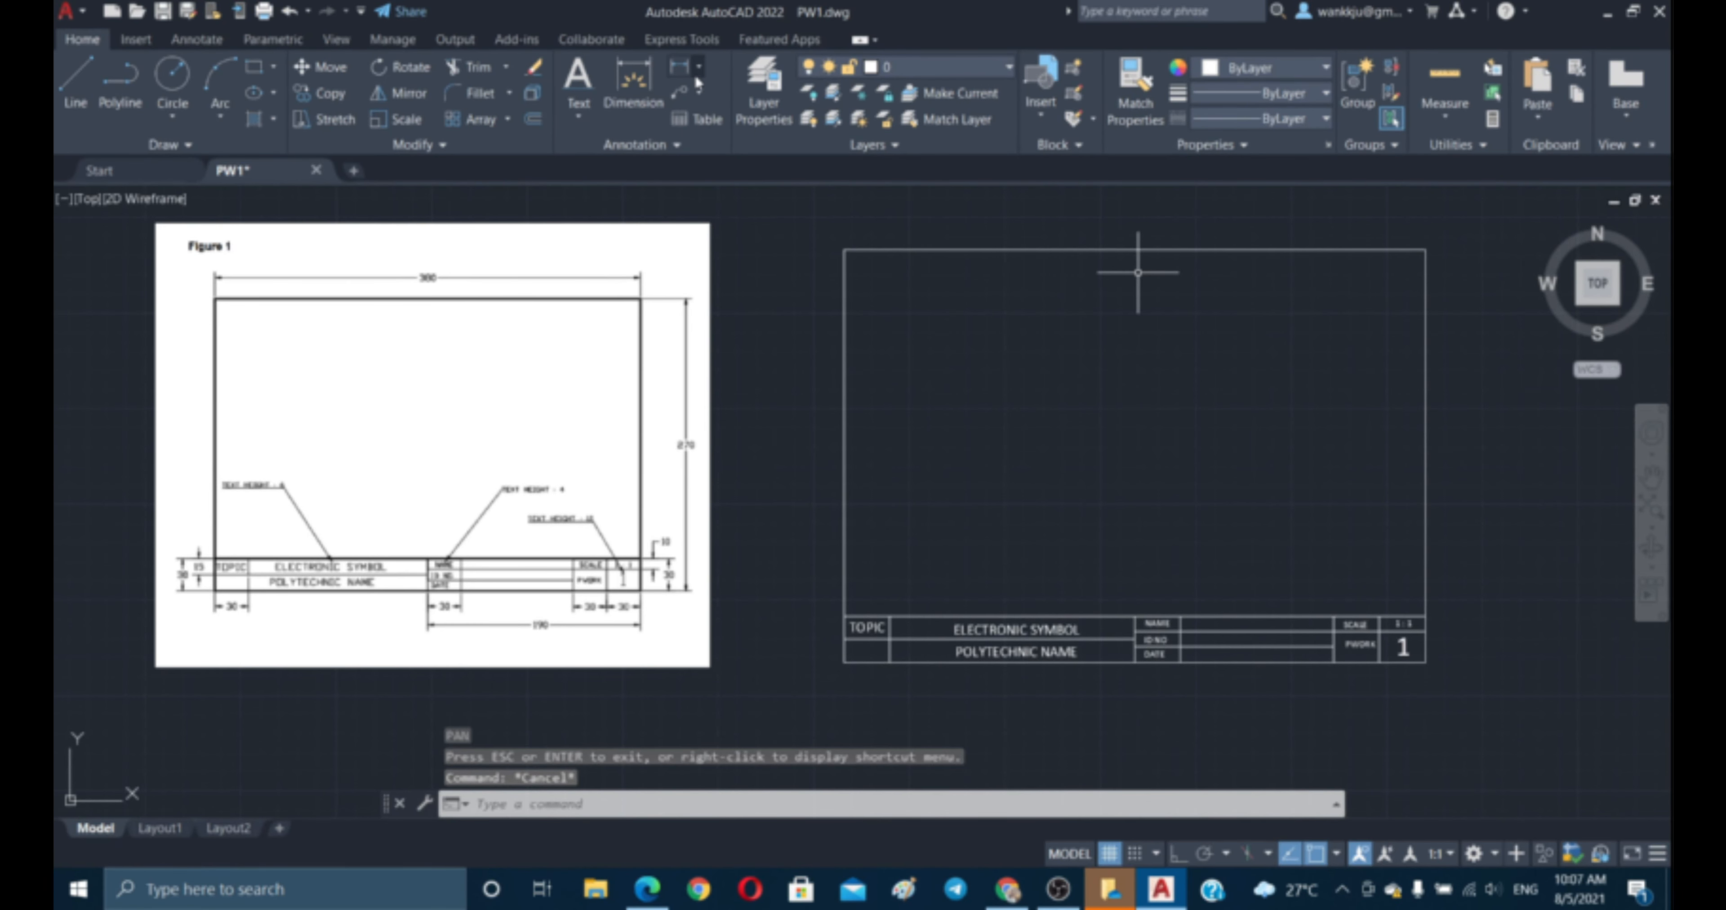
click(697, 82)
click(727, 102)
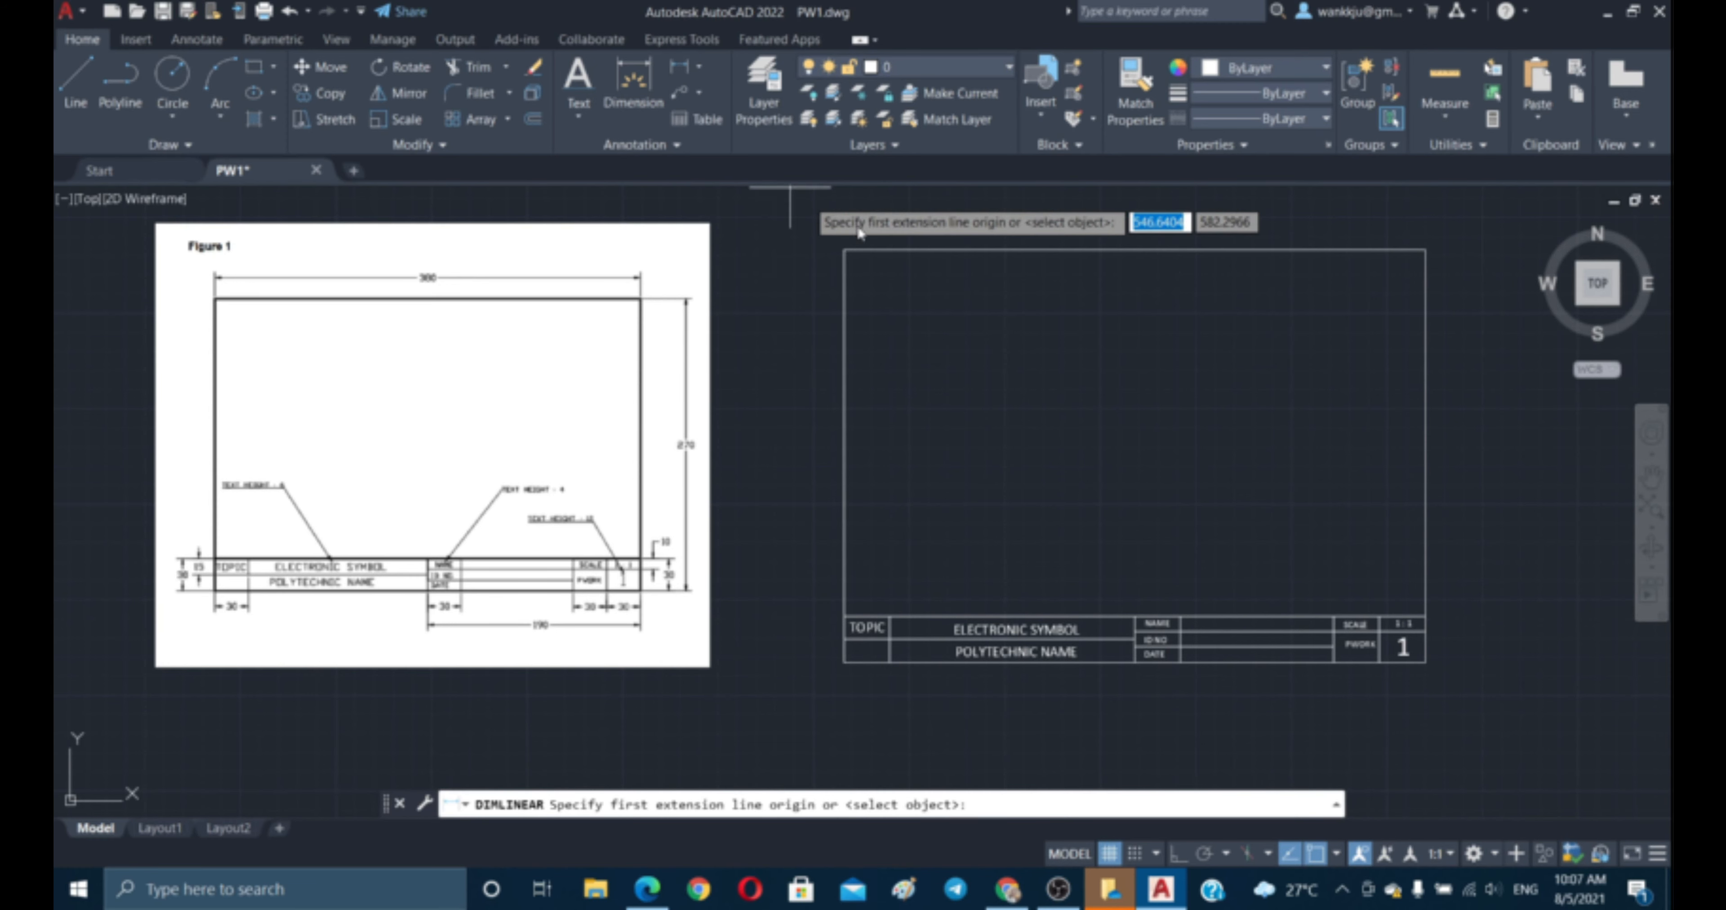
click(844, 250)
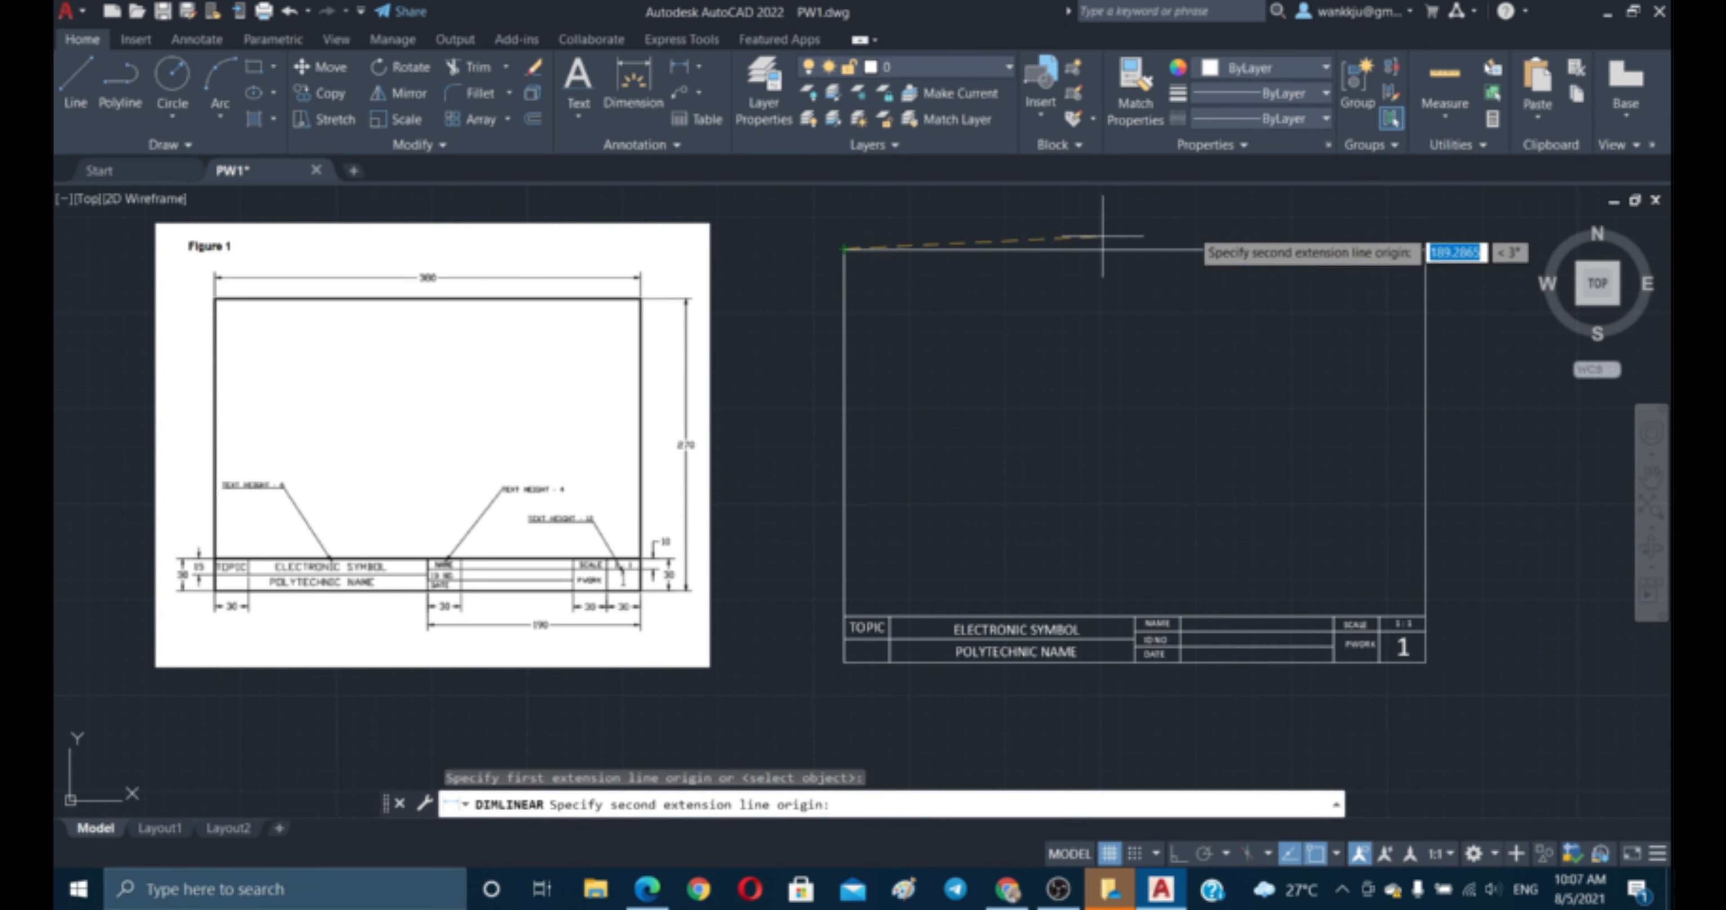
click(1424, 250)
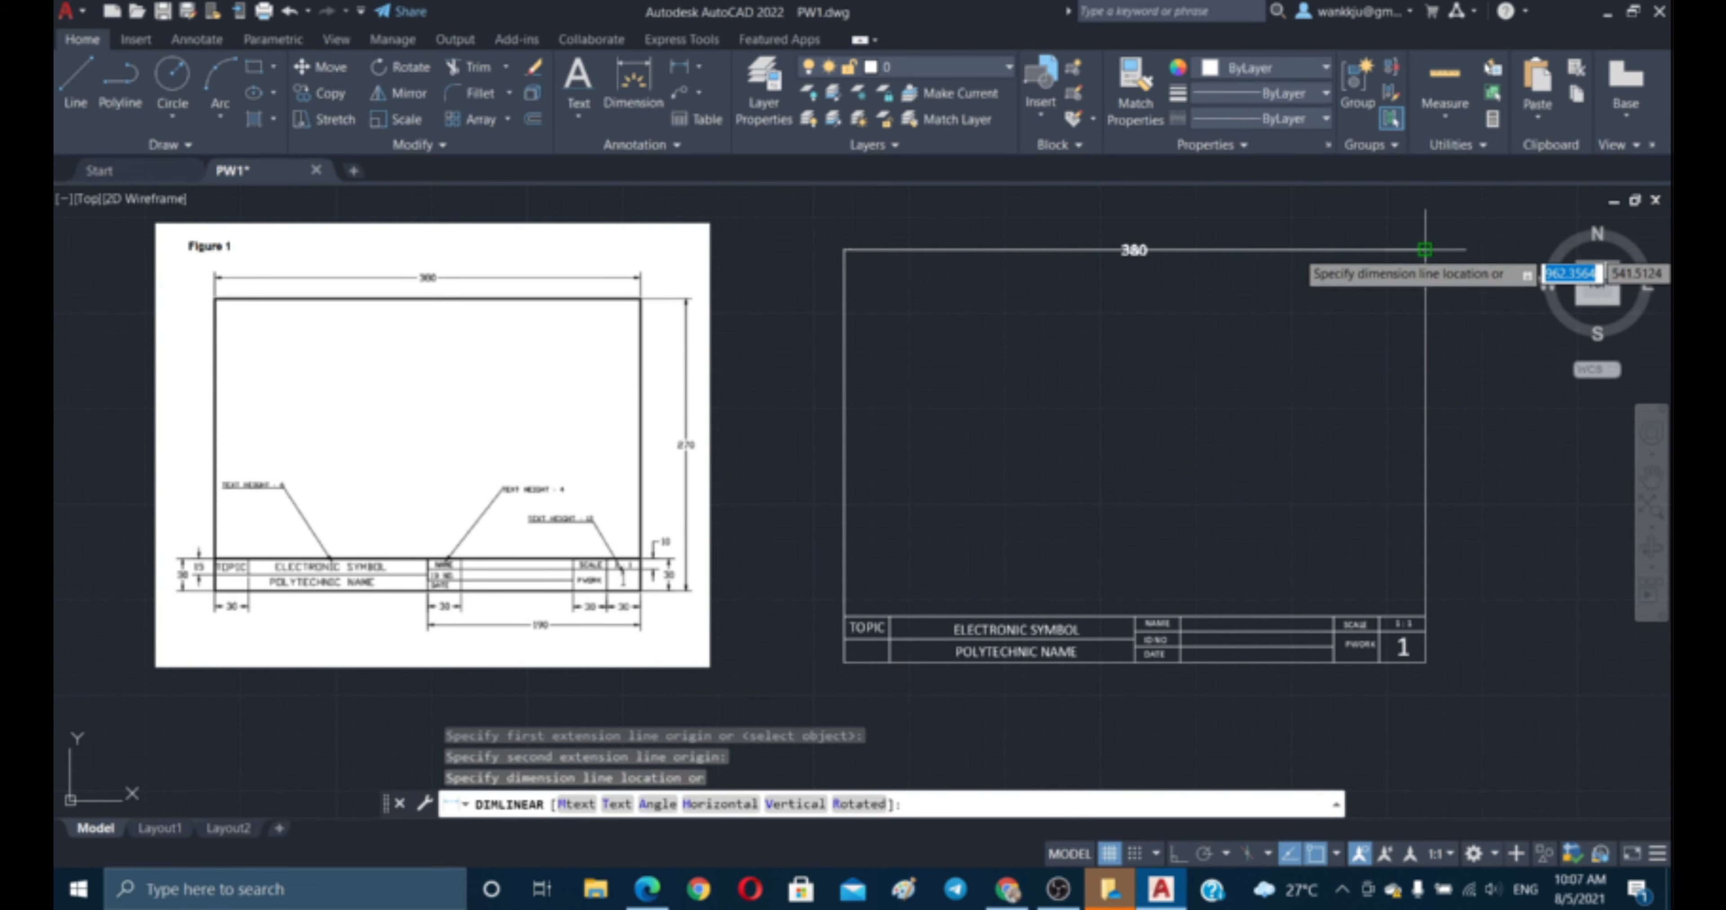
click(1424, 217)
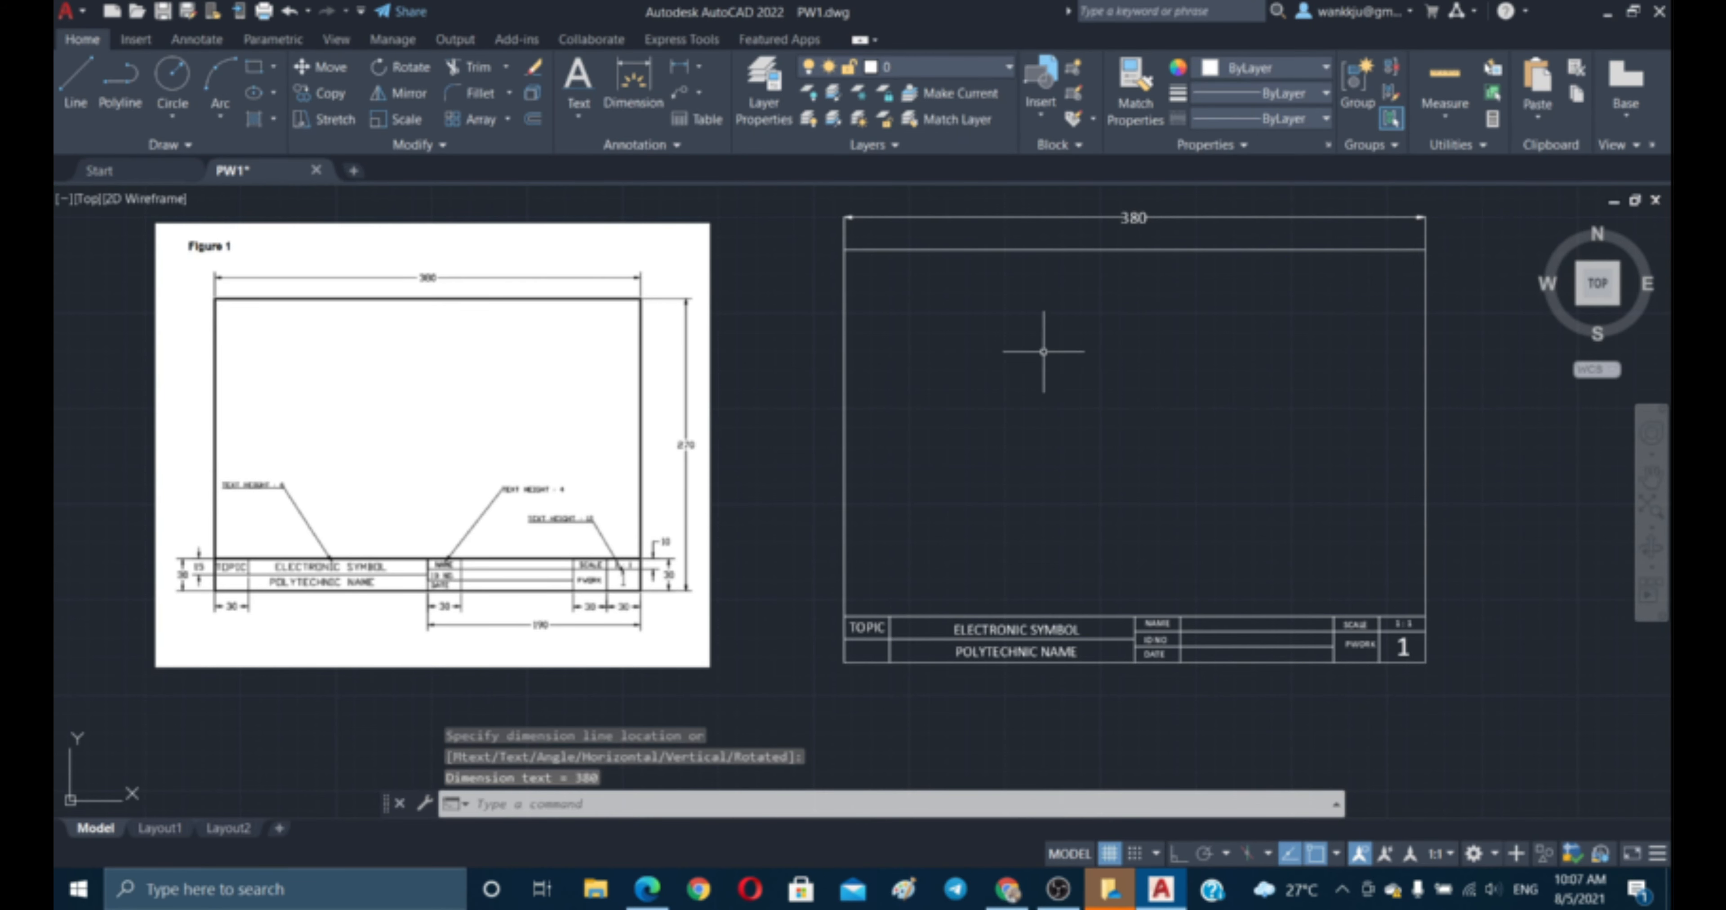
key(Escape)
key(Escape)
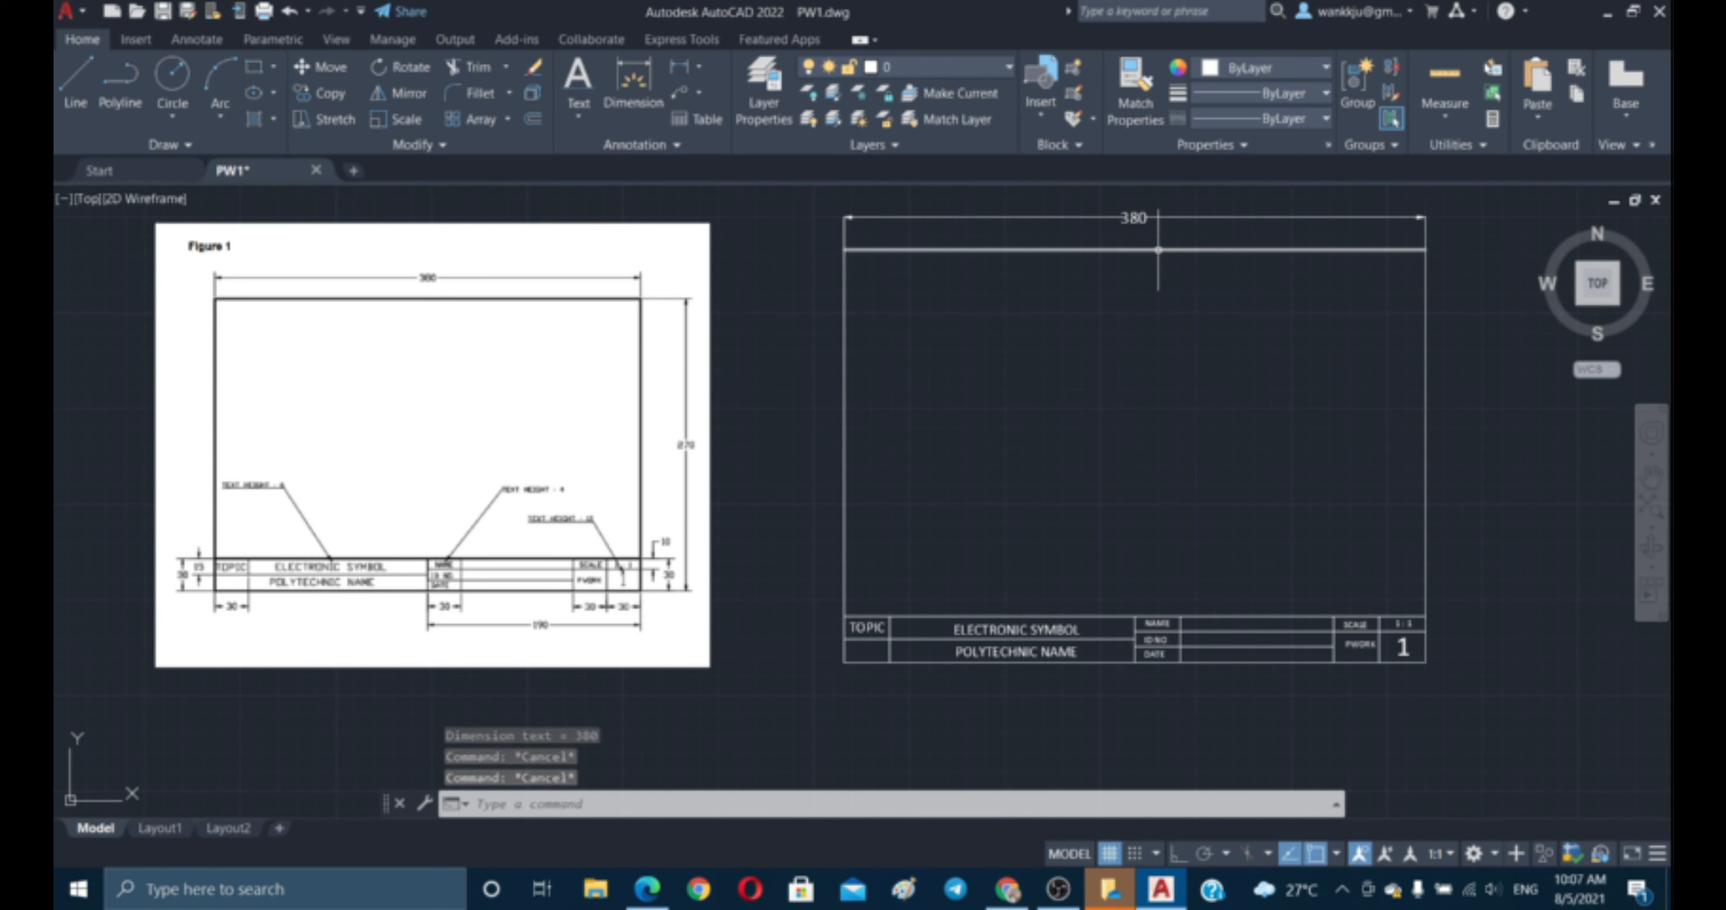
- Move the frame's width dimension straight up by about 7 units with Ortho turned on
middle_drag(1125, 270, 1101, 317)
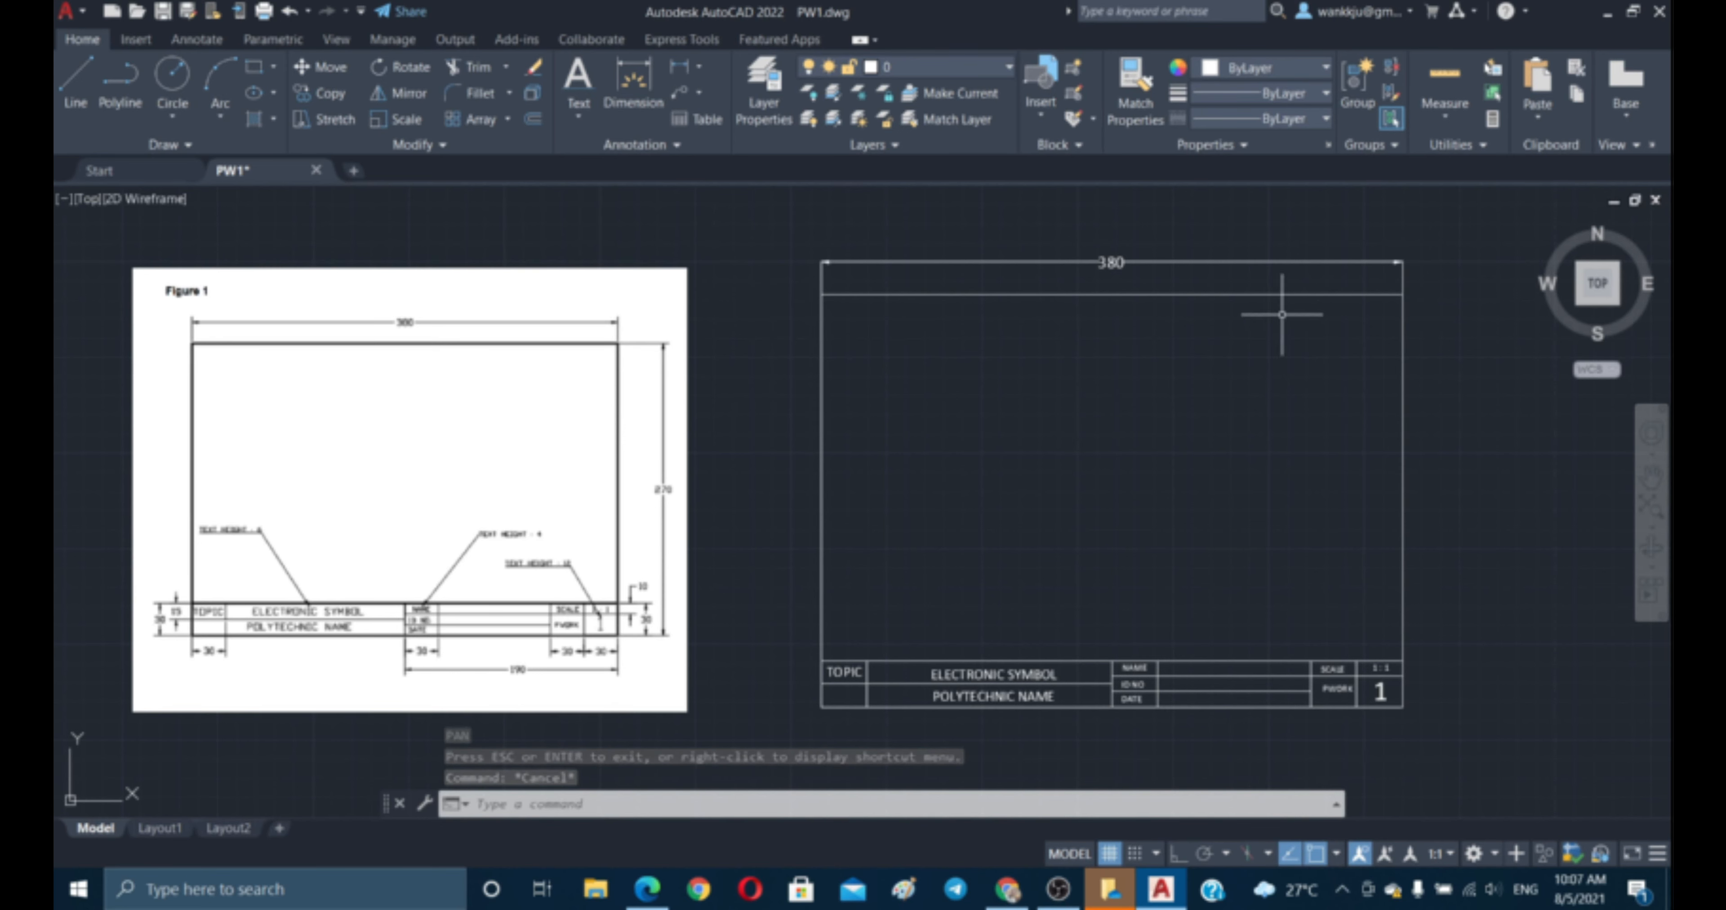
key(Escape)
key(Escape)
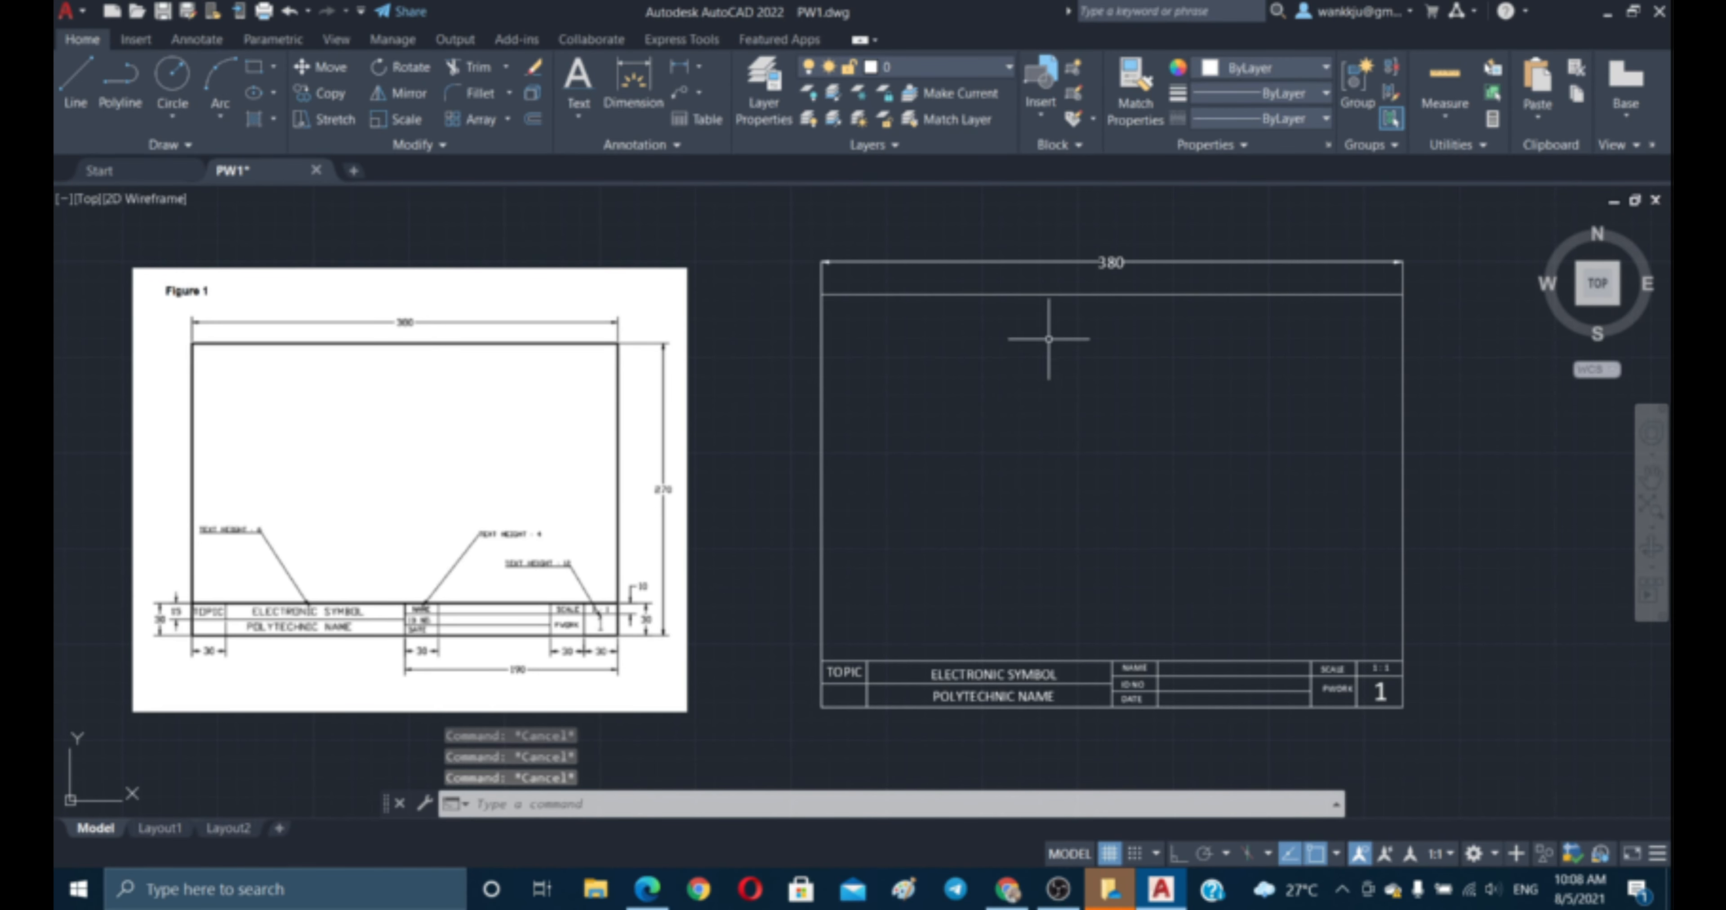
text(M)
key(Return)
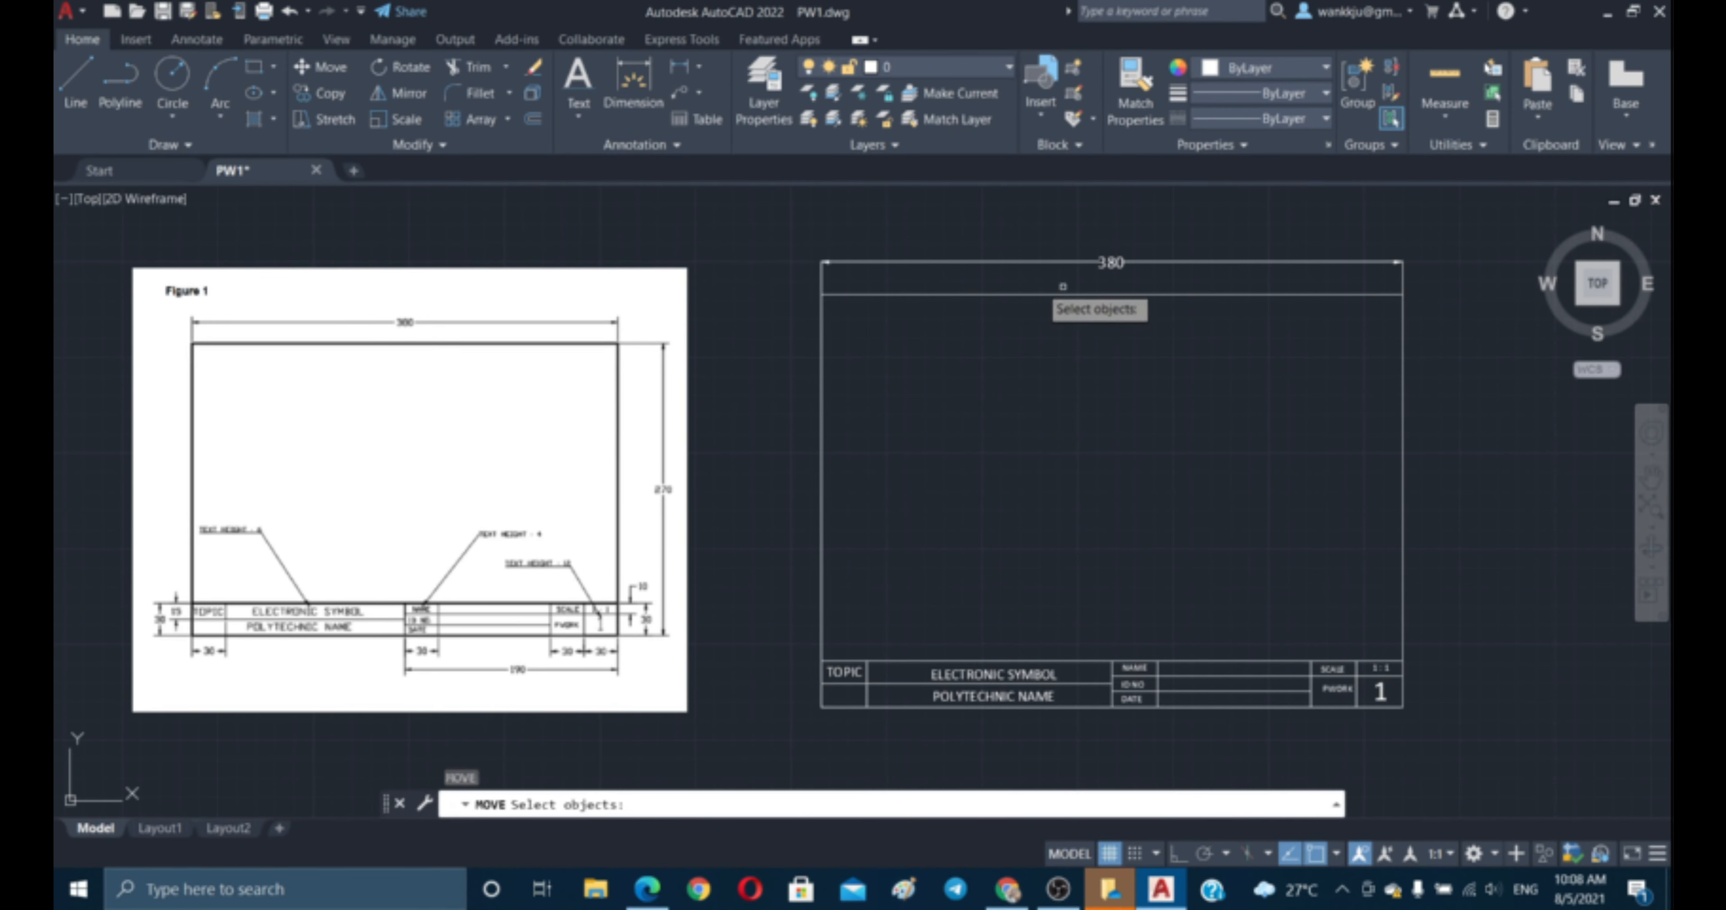
click(1193, 263)
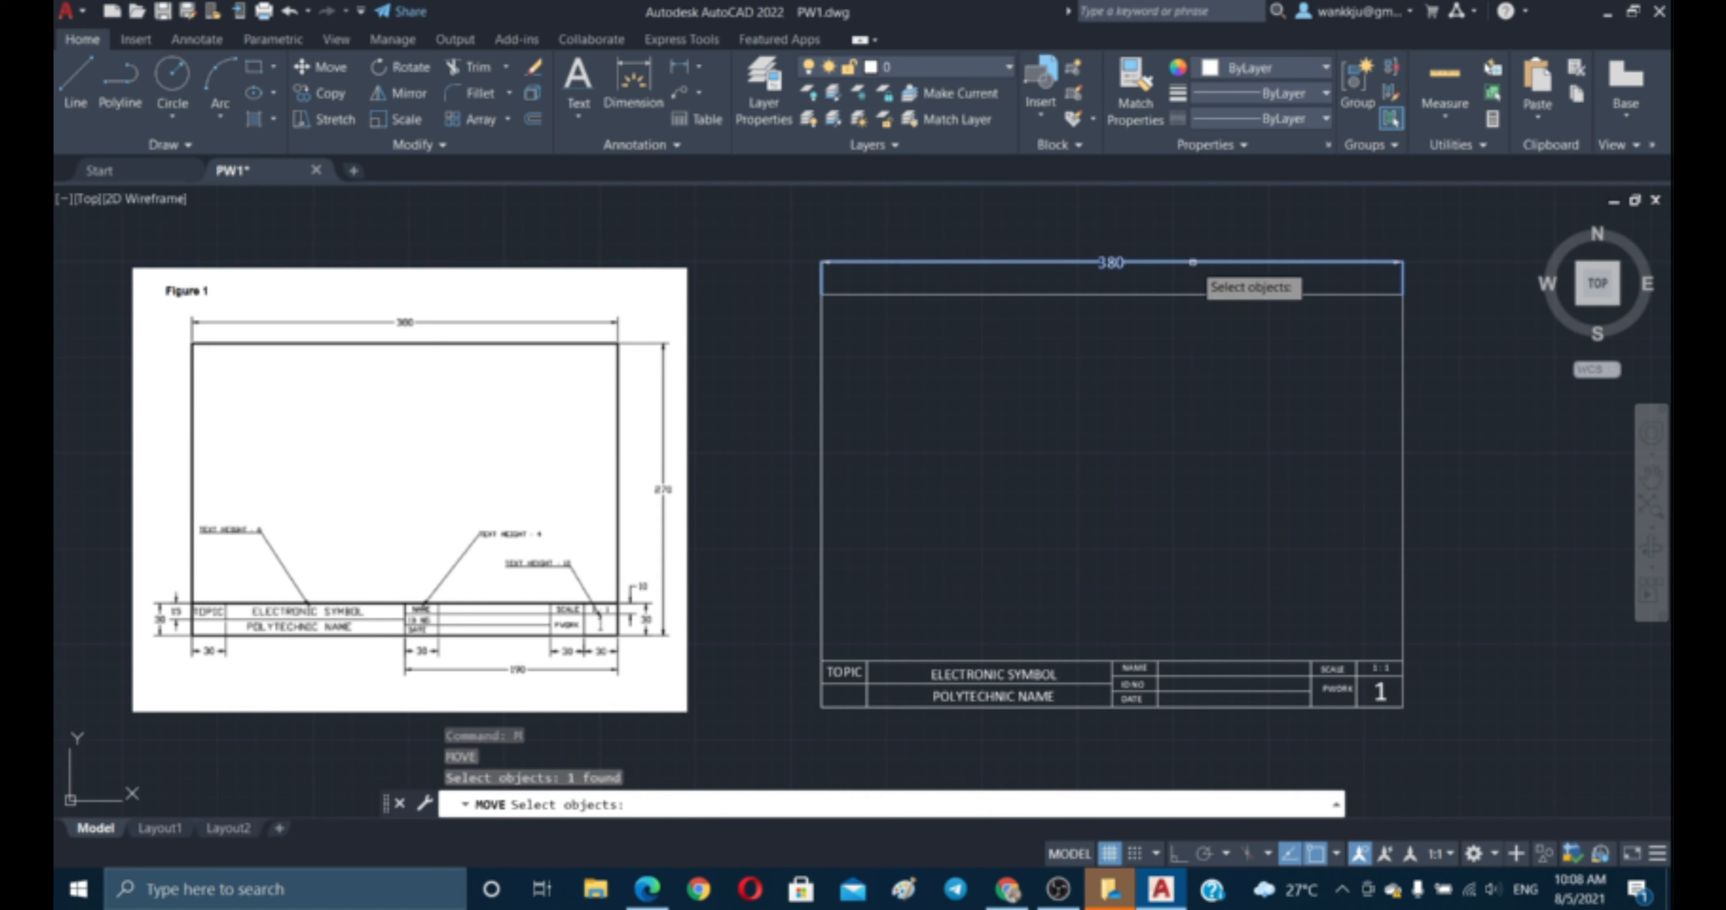
key(Return)
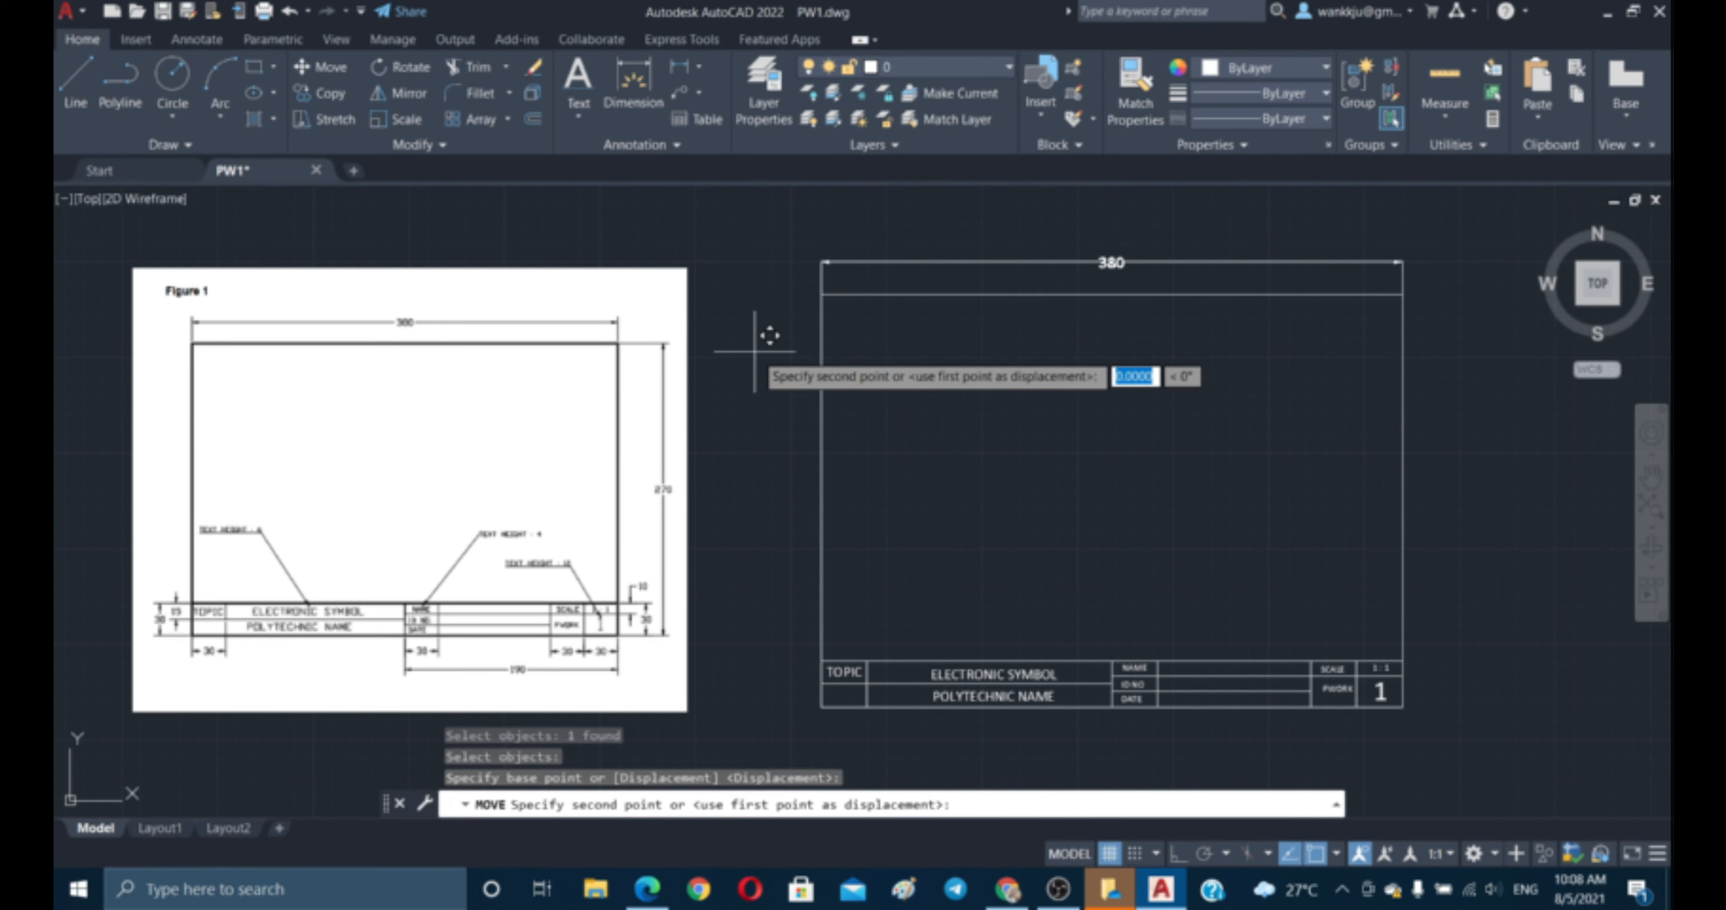
click(754, 349)
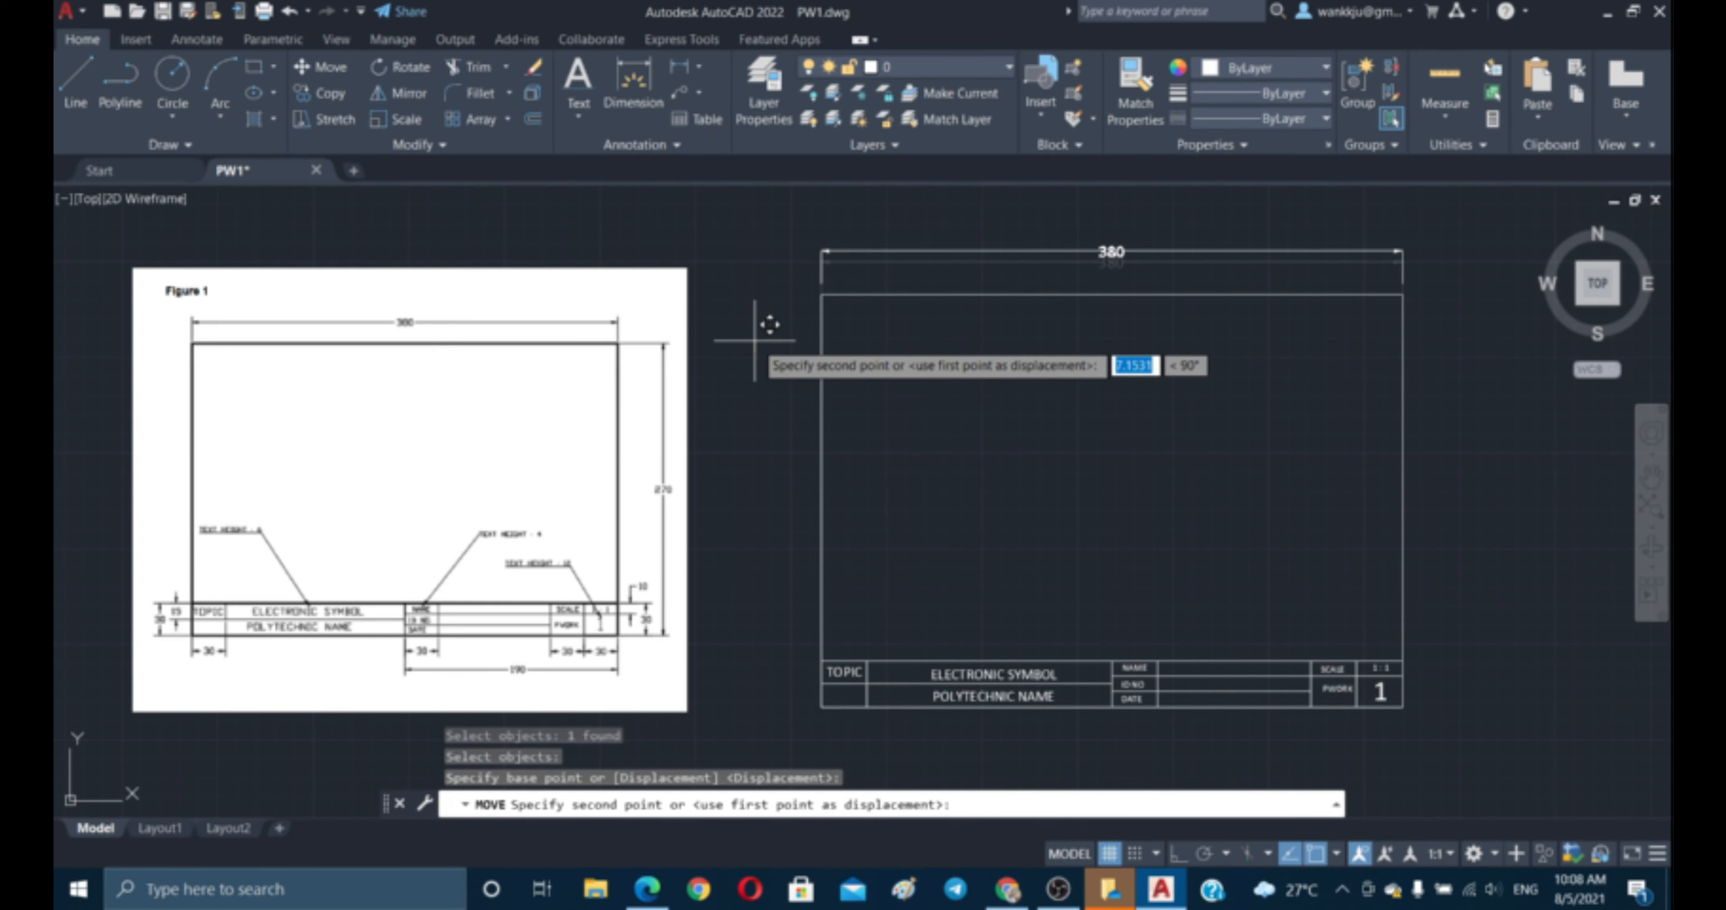
key(F8)
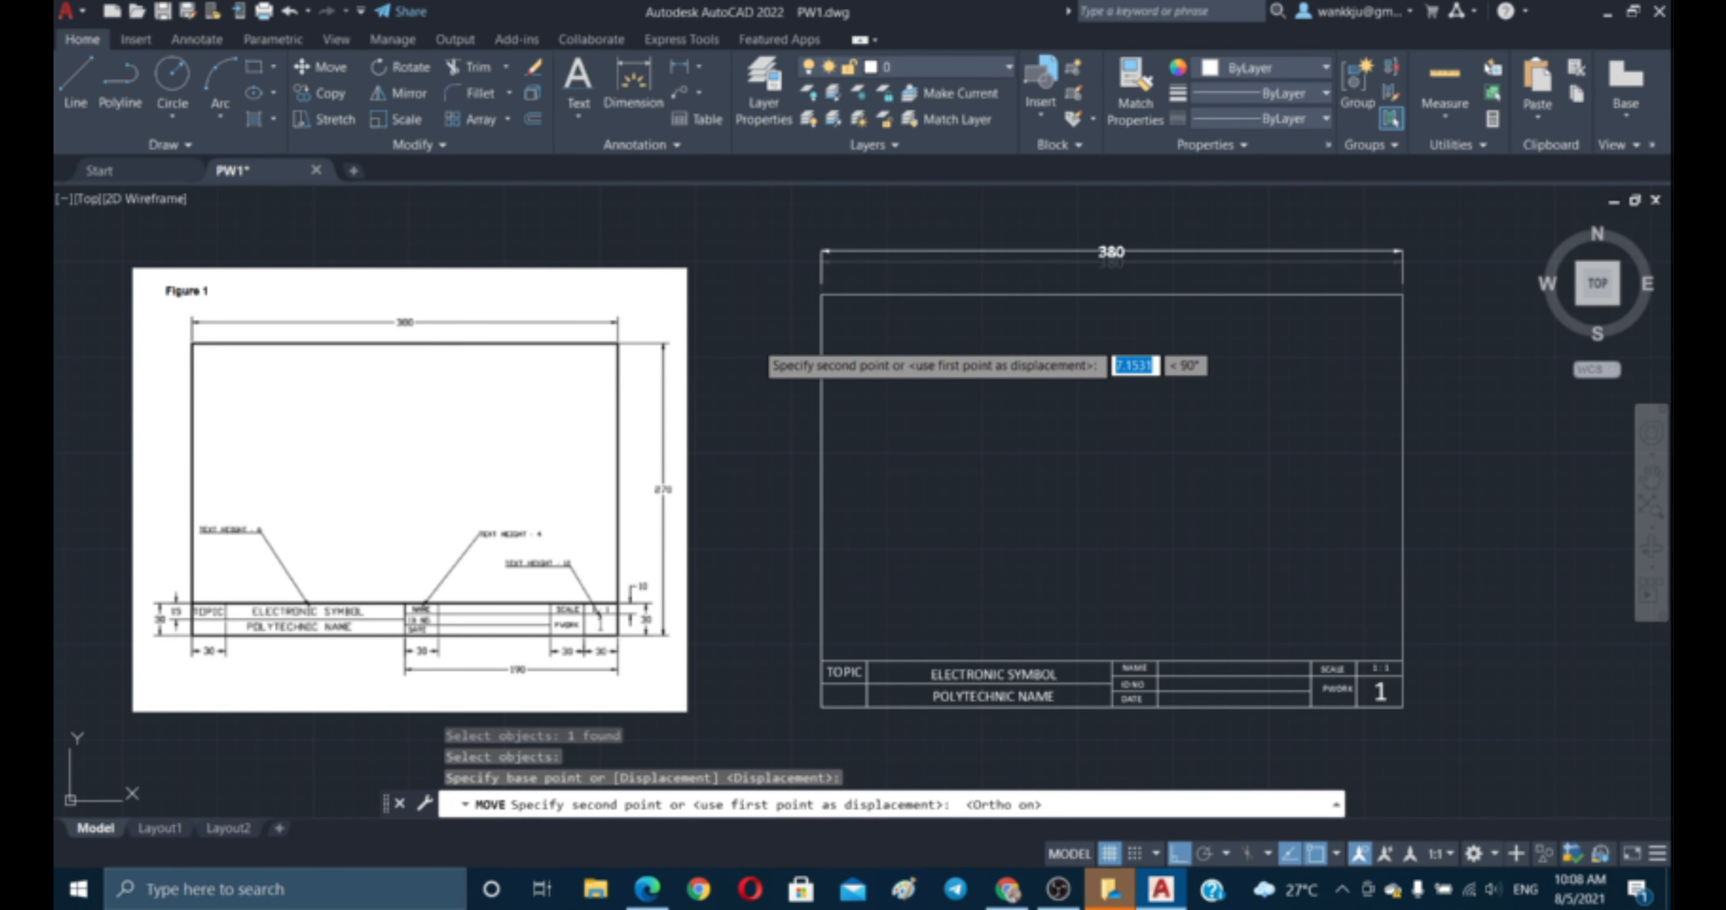
key(Return)
key(Escape)
key(Escape)
key(Escape)
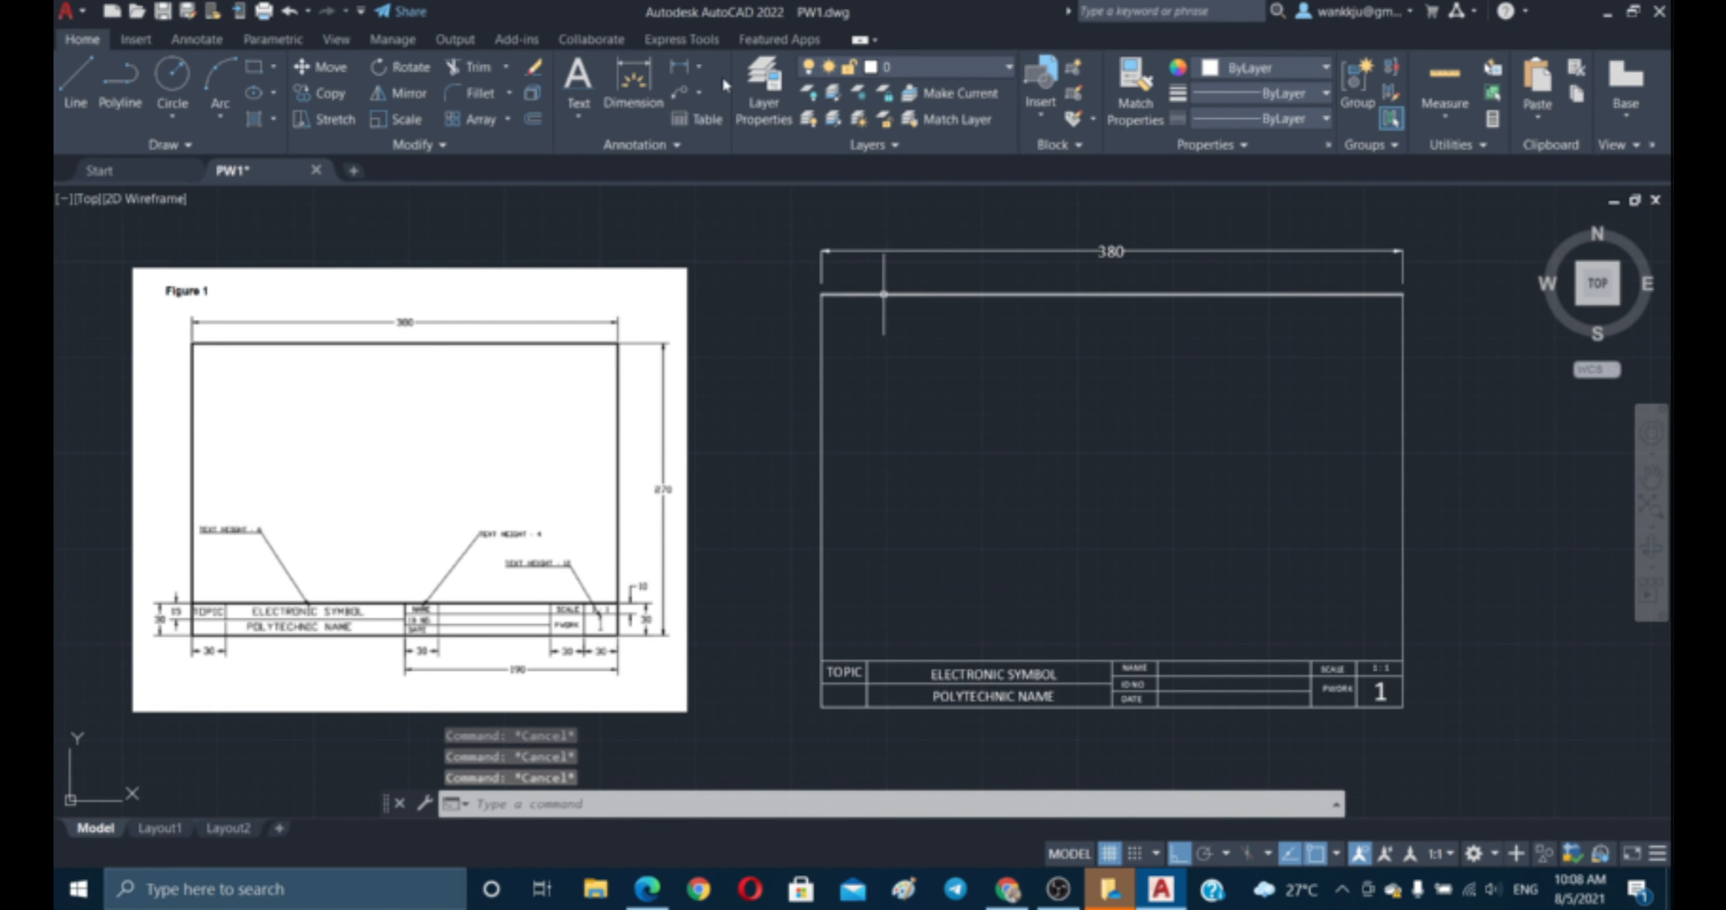
- Add a linear dimension for the frame's full height, placed just outside its right edge
click(680, 67)
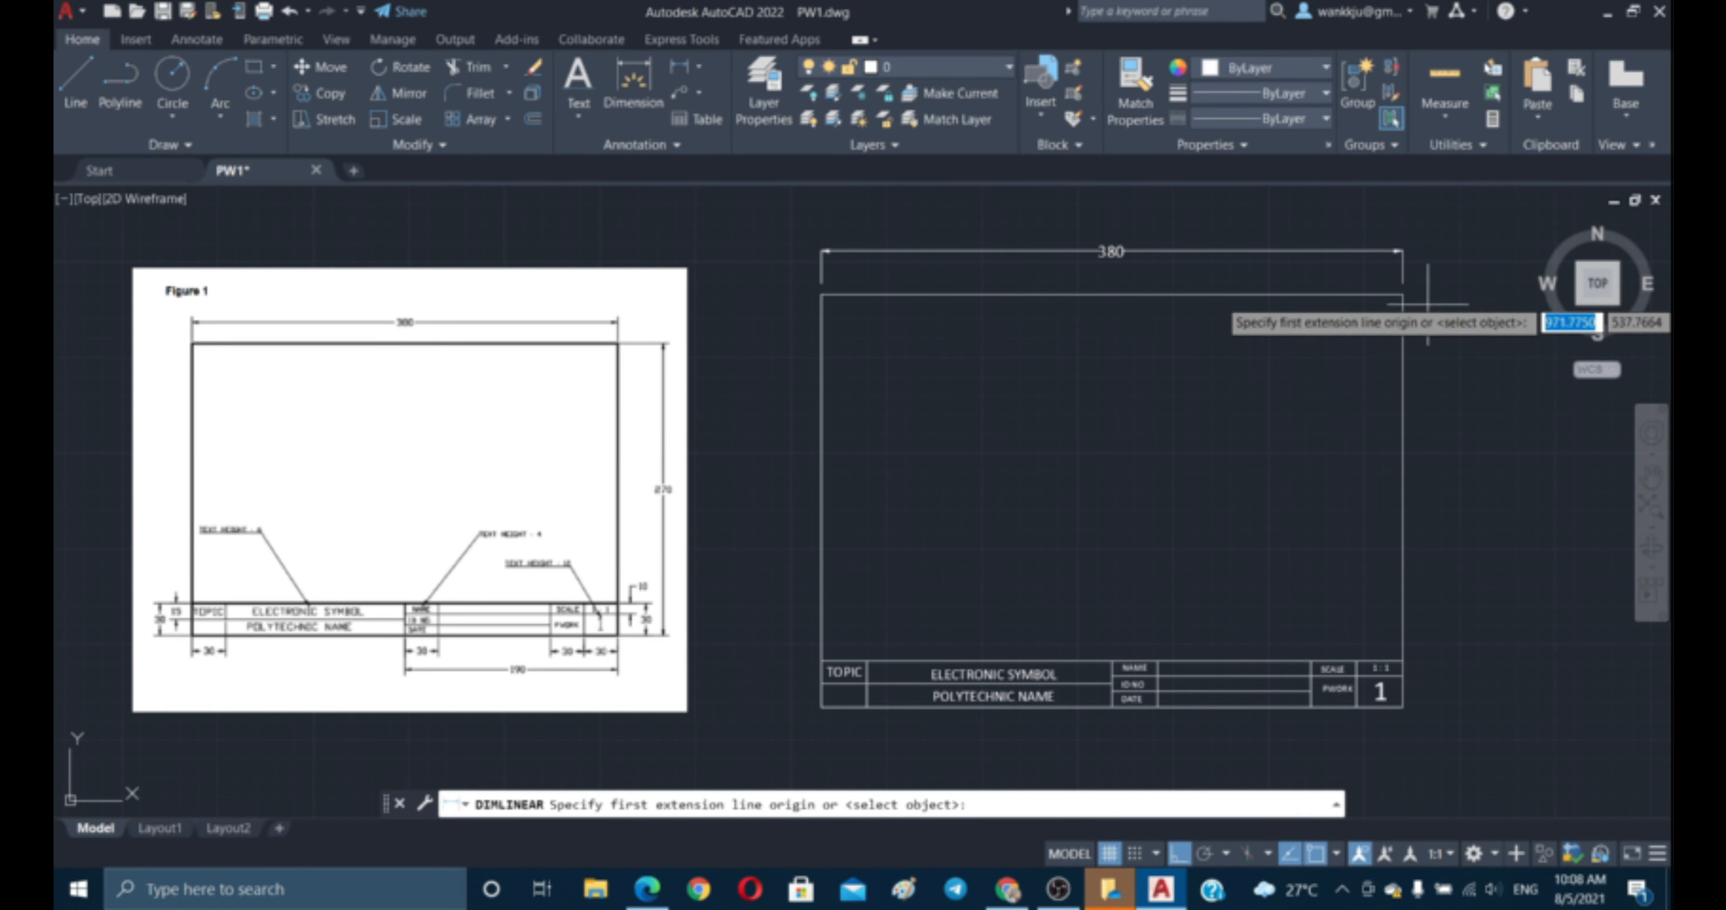
click(1403, 294)
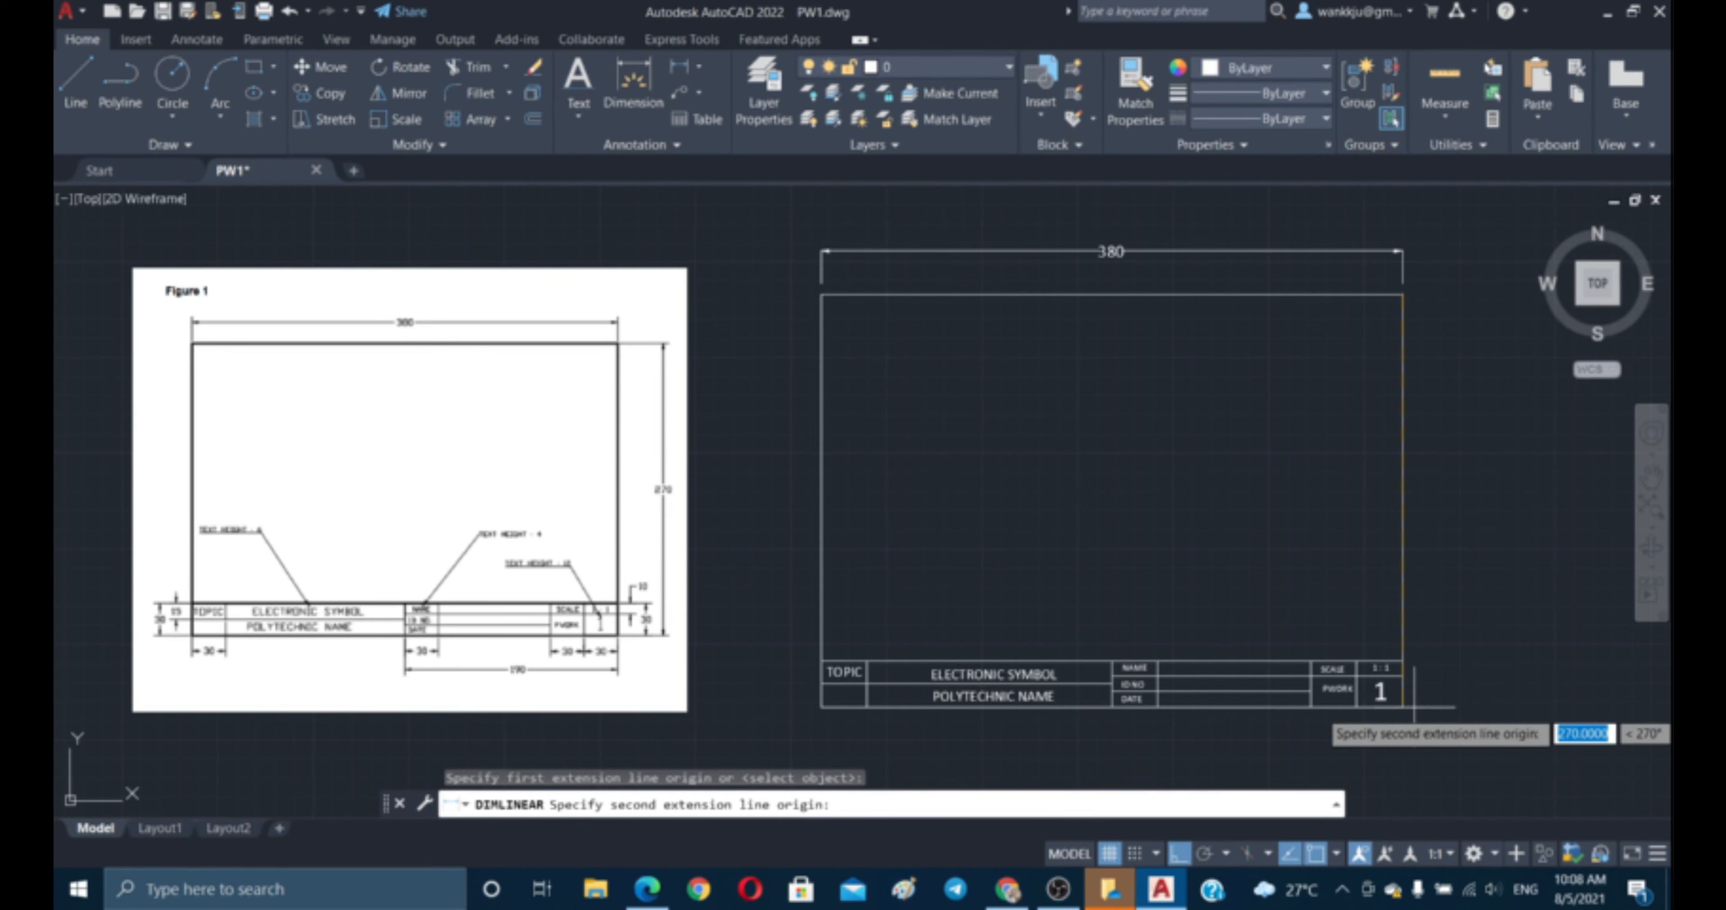
click(1402, 707)
click(1454, 707)
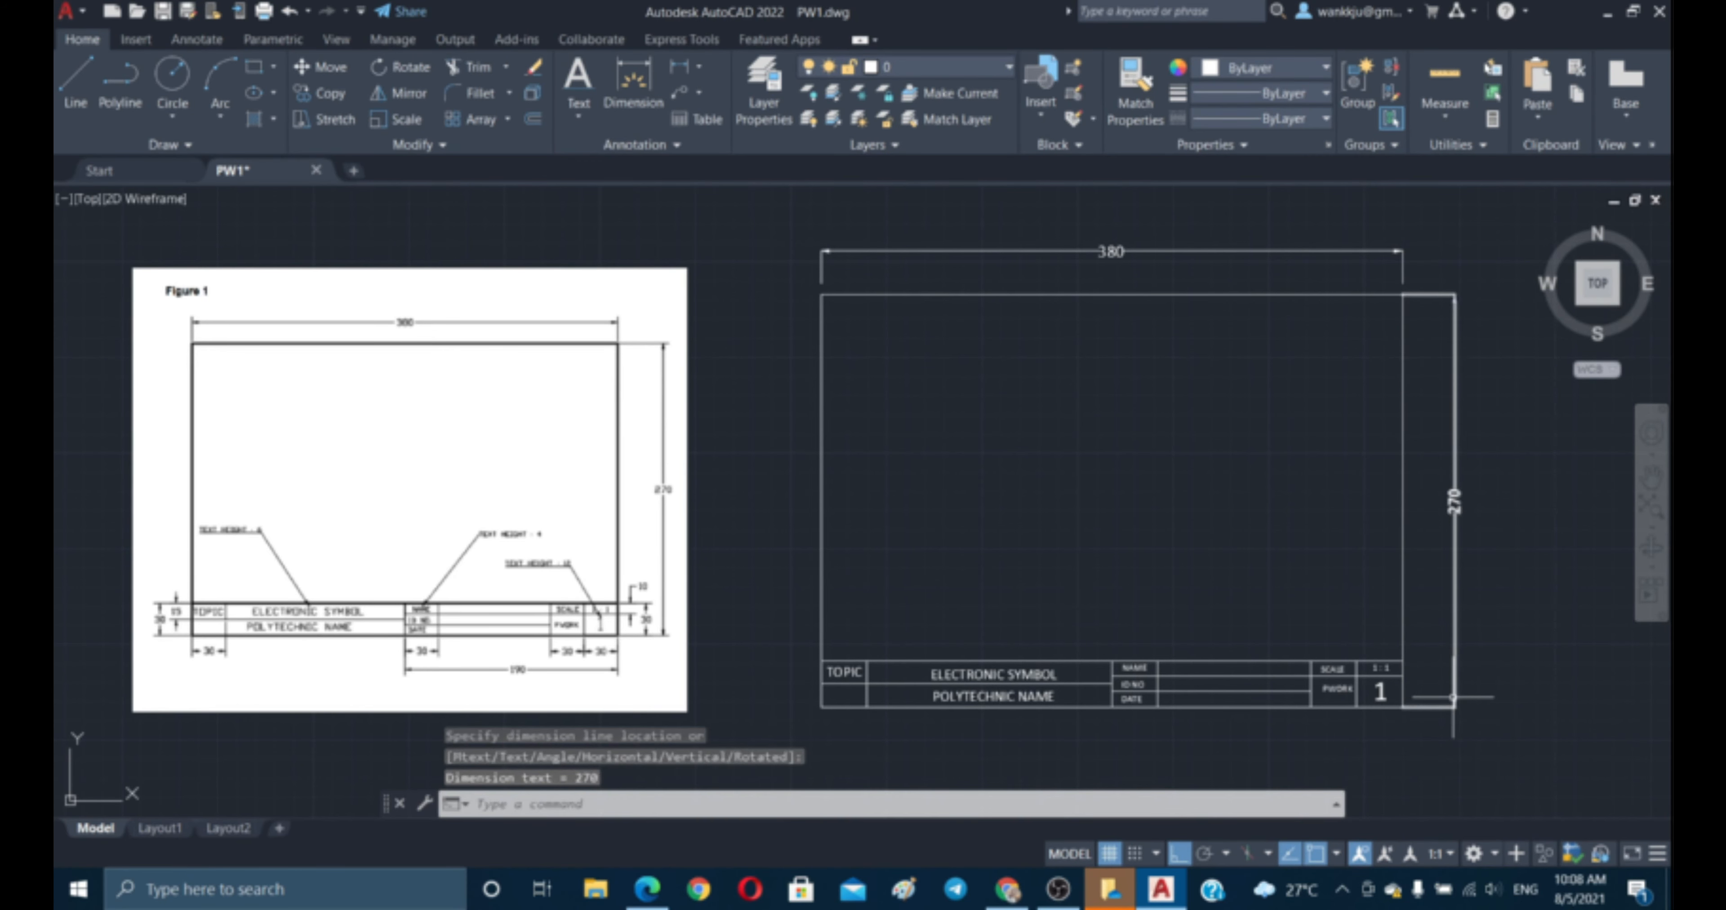
key(Escape)
key(Escape)
- Move the frame's height dimension horizontally to the right, leaving a gap between its extension lines and the frame
text(M)
key(Return)
click(1488, 644)
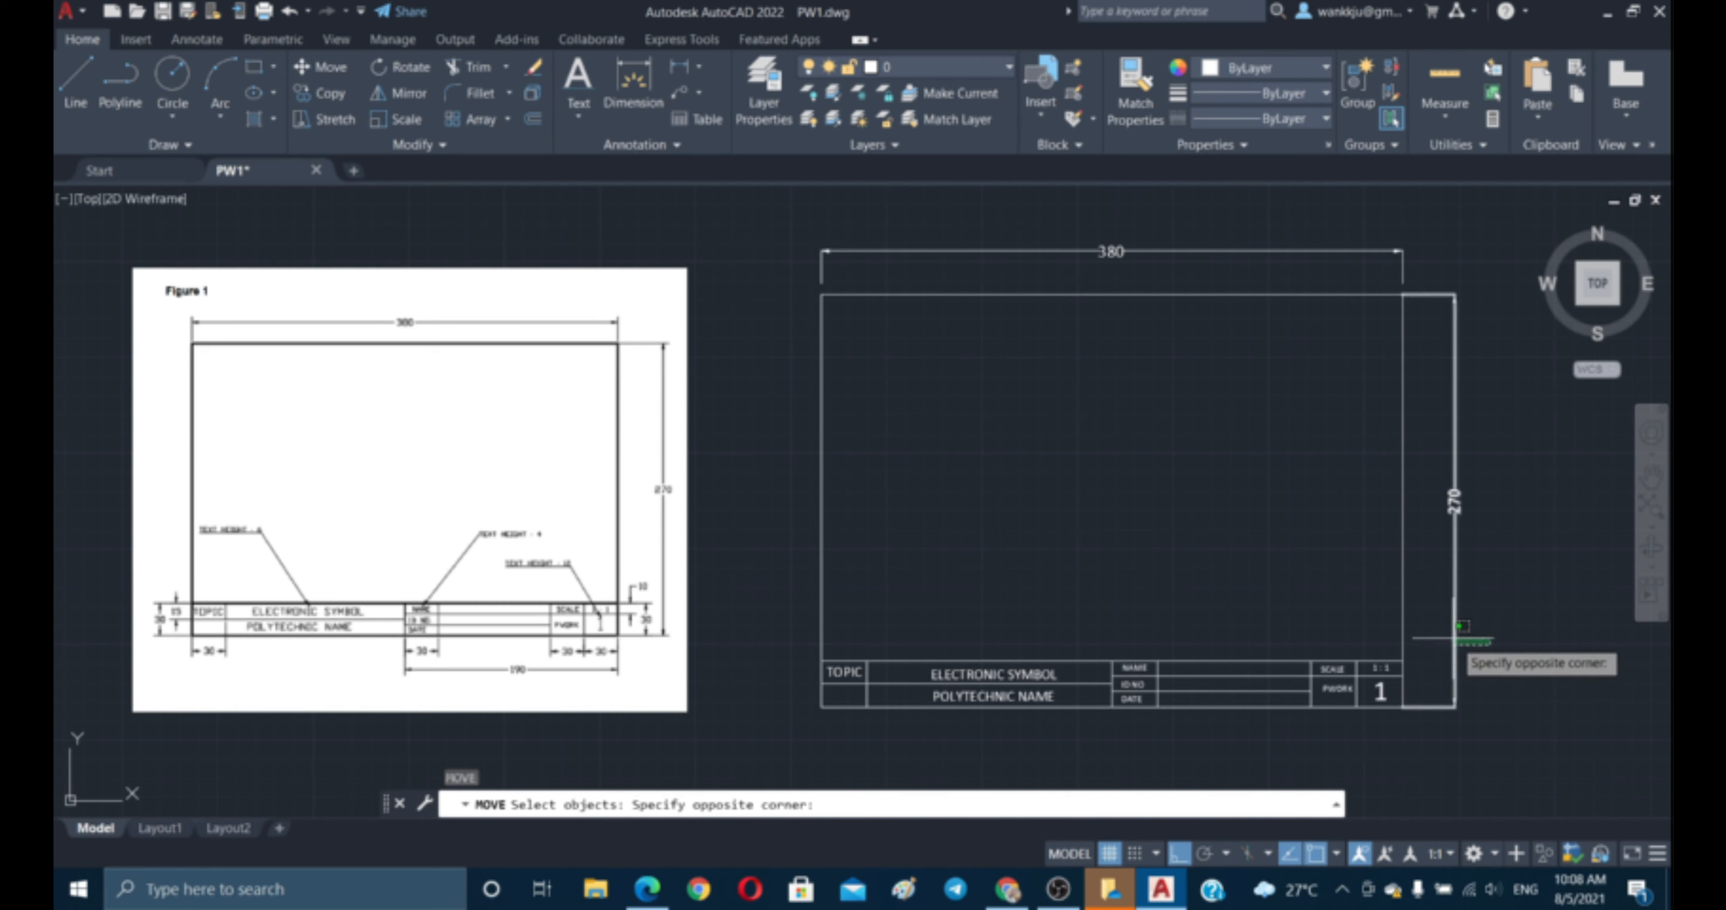
click(1446, 622)
key(Return)
click(1205, 548)
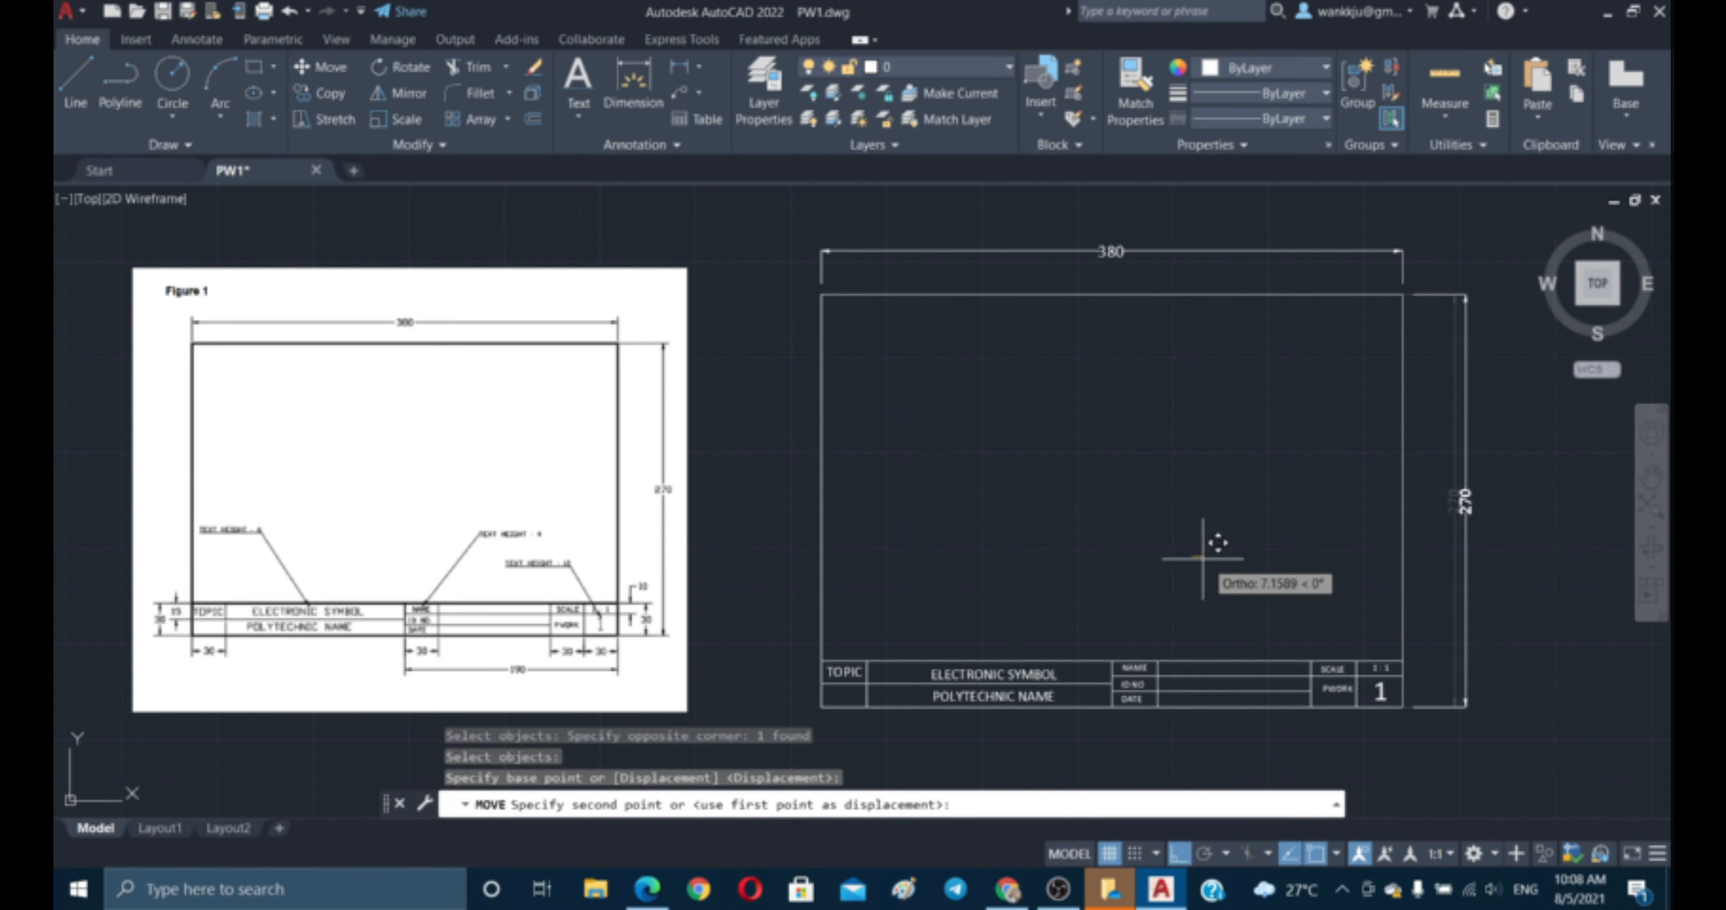
click(1224, 556)
key(Escape)
key(Escape)
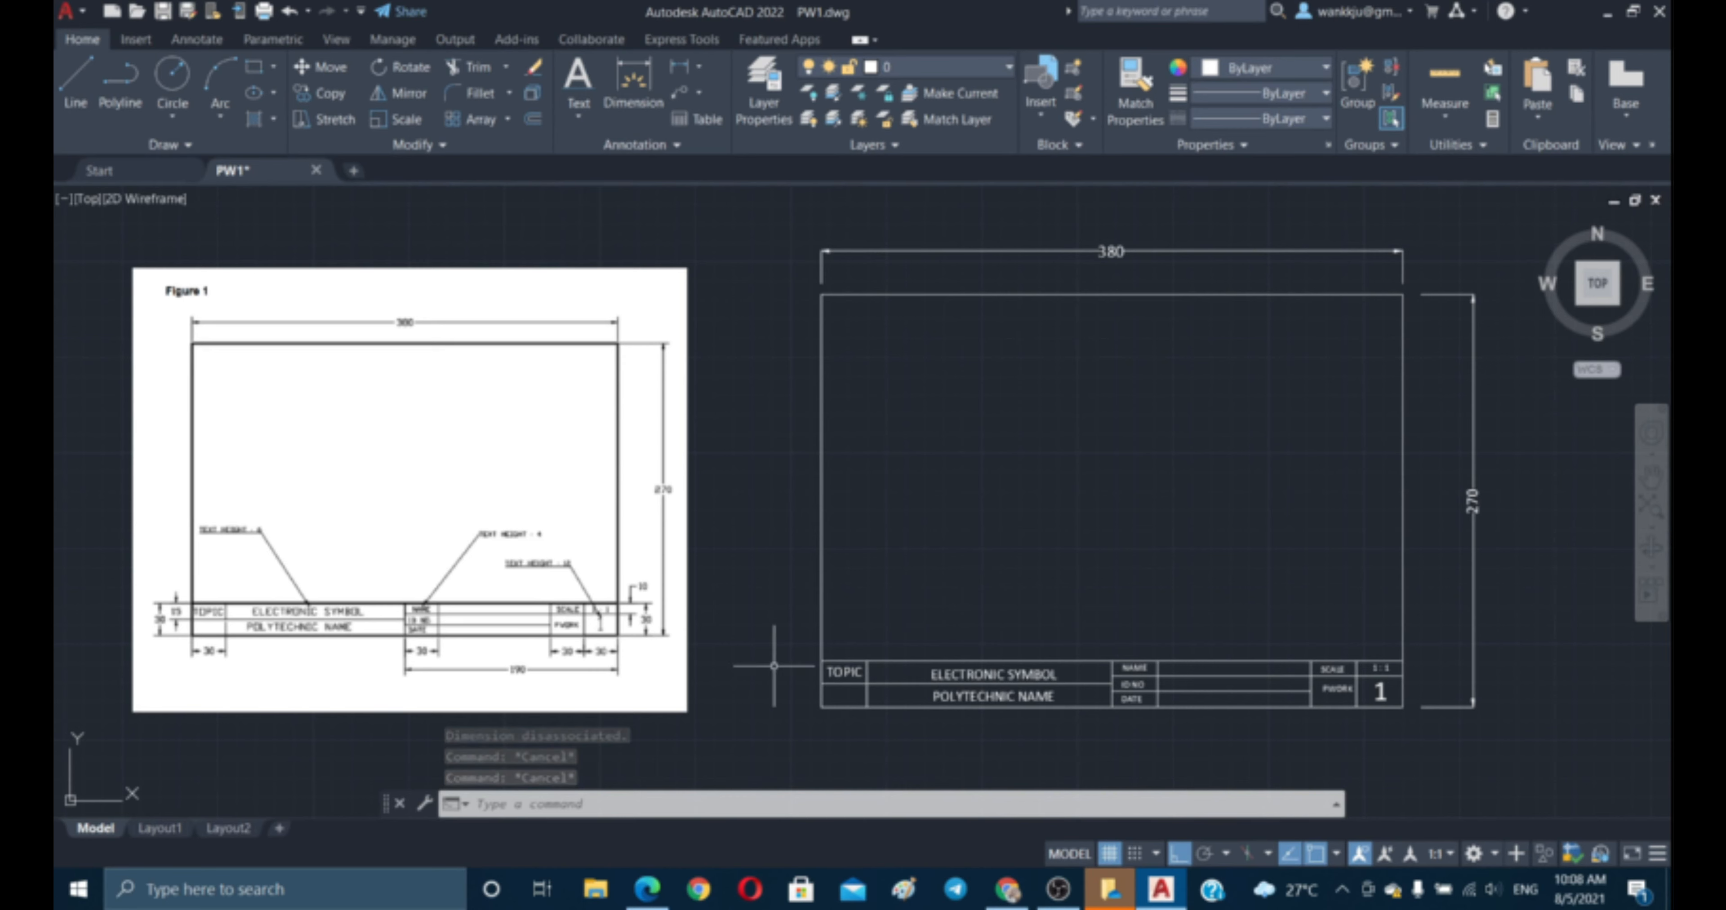
key(Escape)
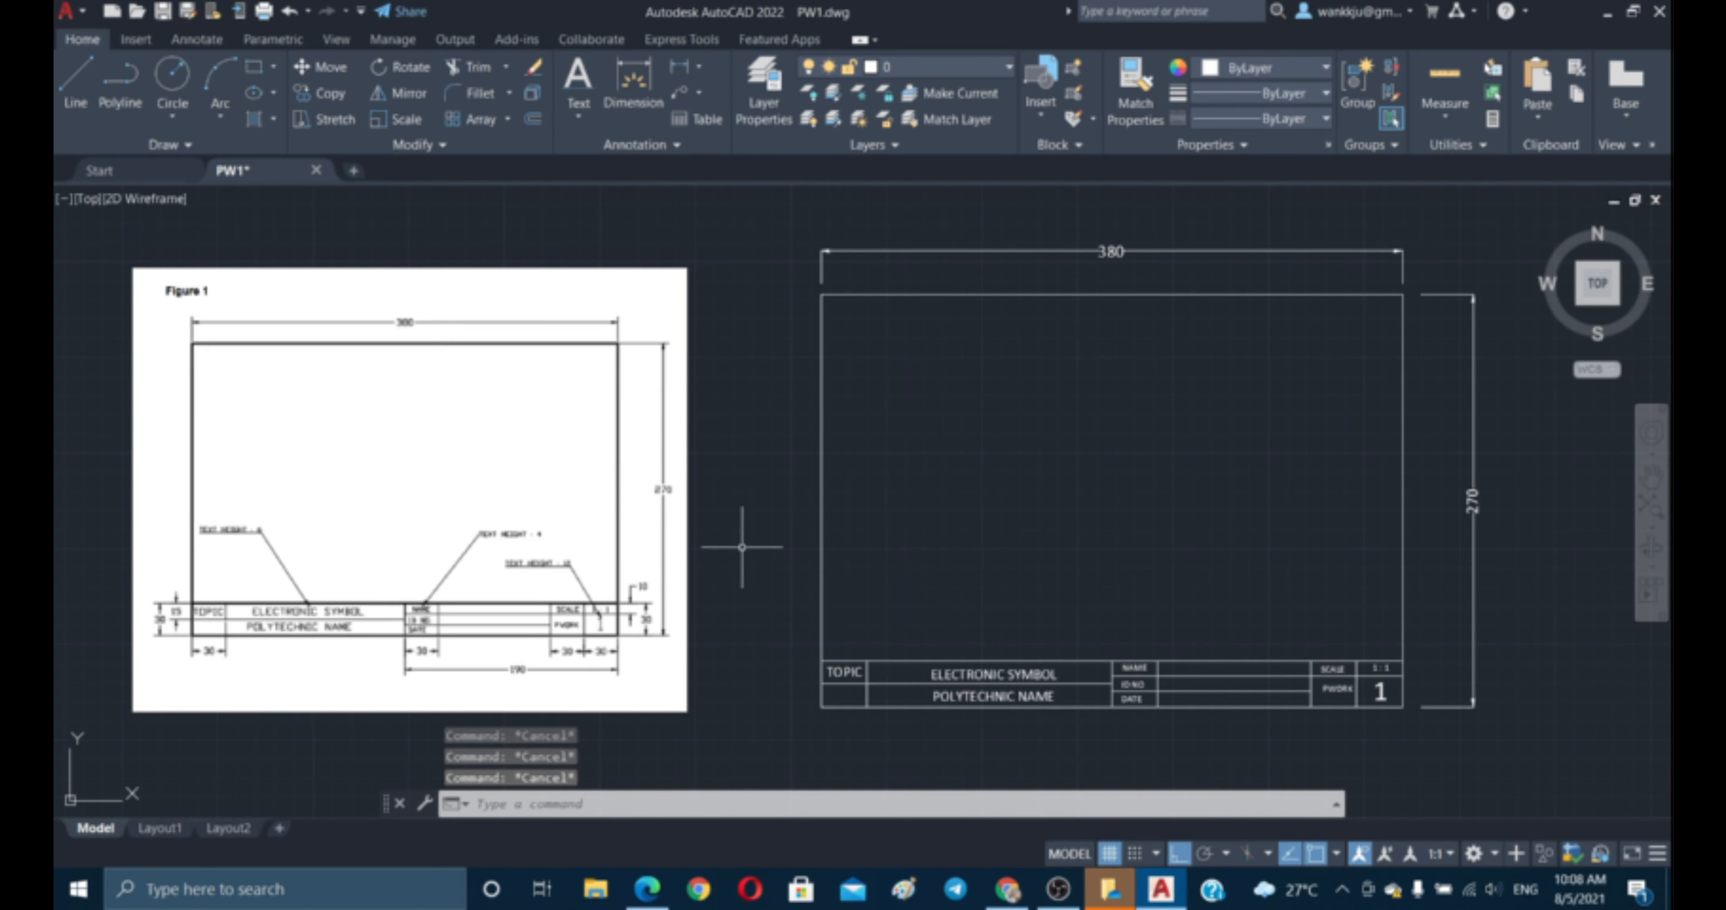
- Add a linear dimension for the height of the TOPIC row, placed just left of the title block
click(677, 68)
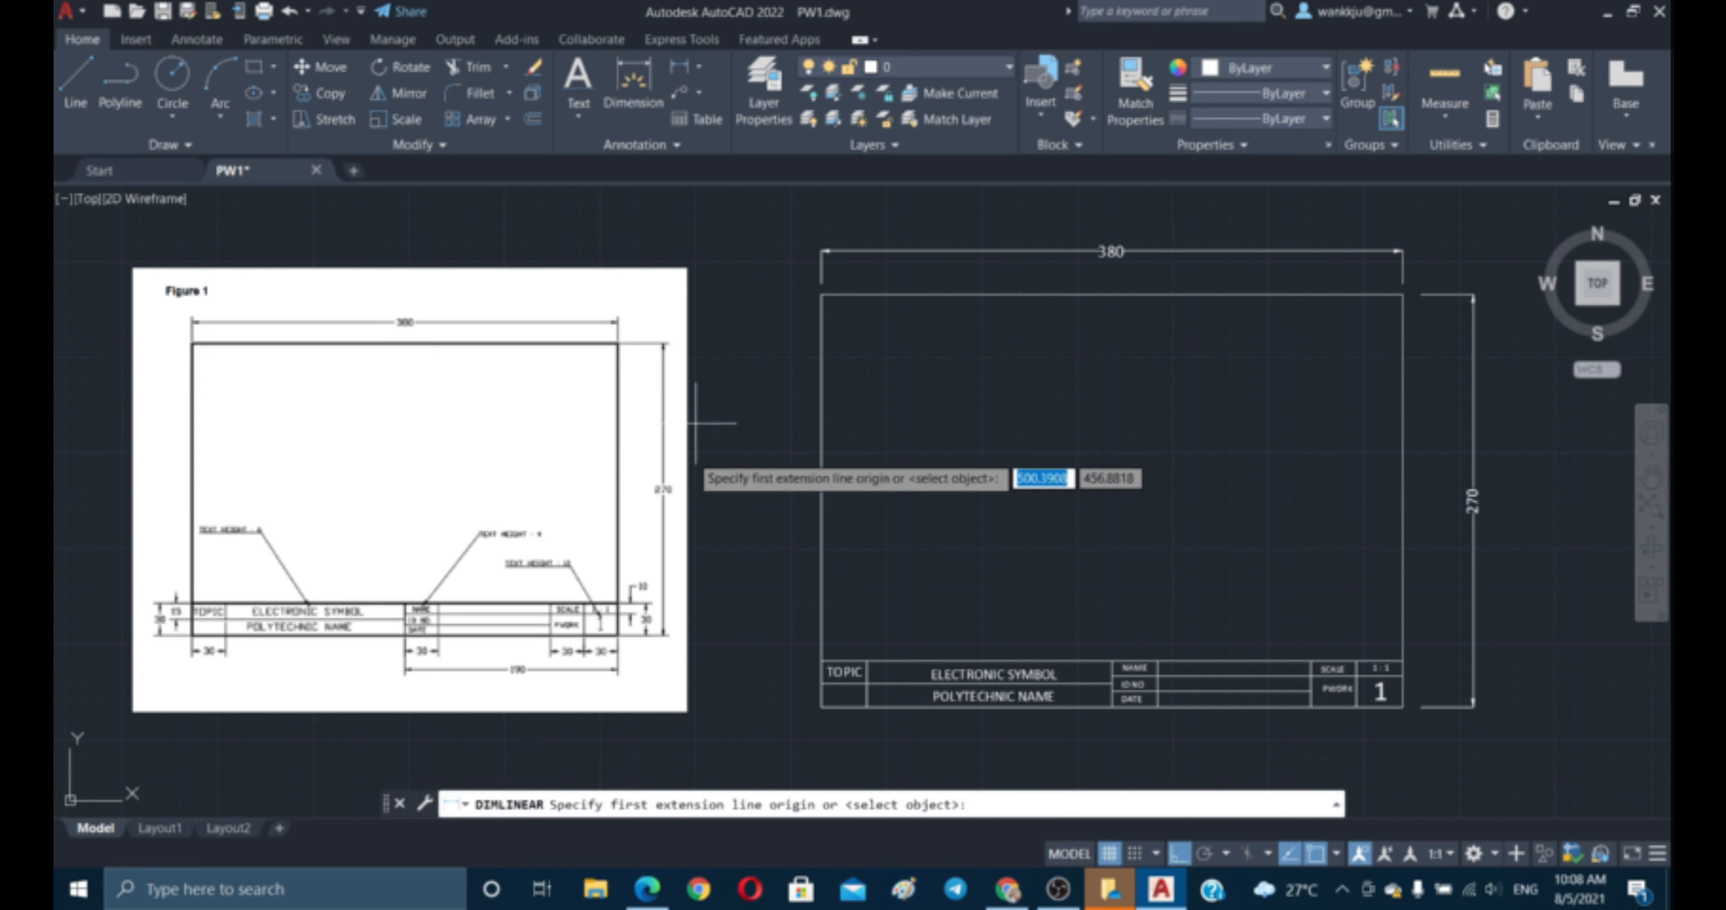
click(821, 662)
click(820, 683)
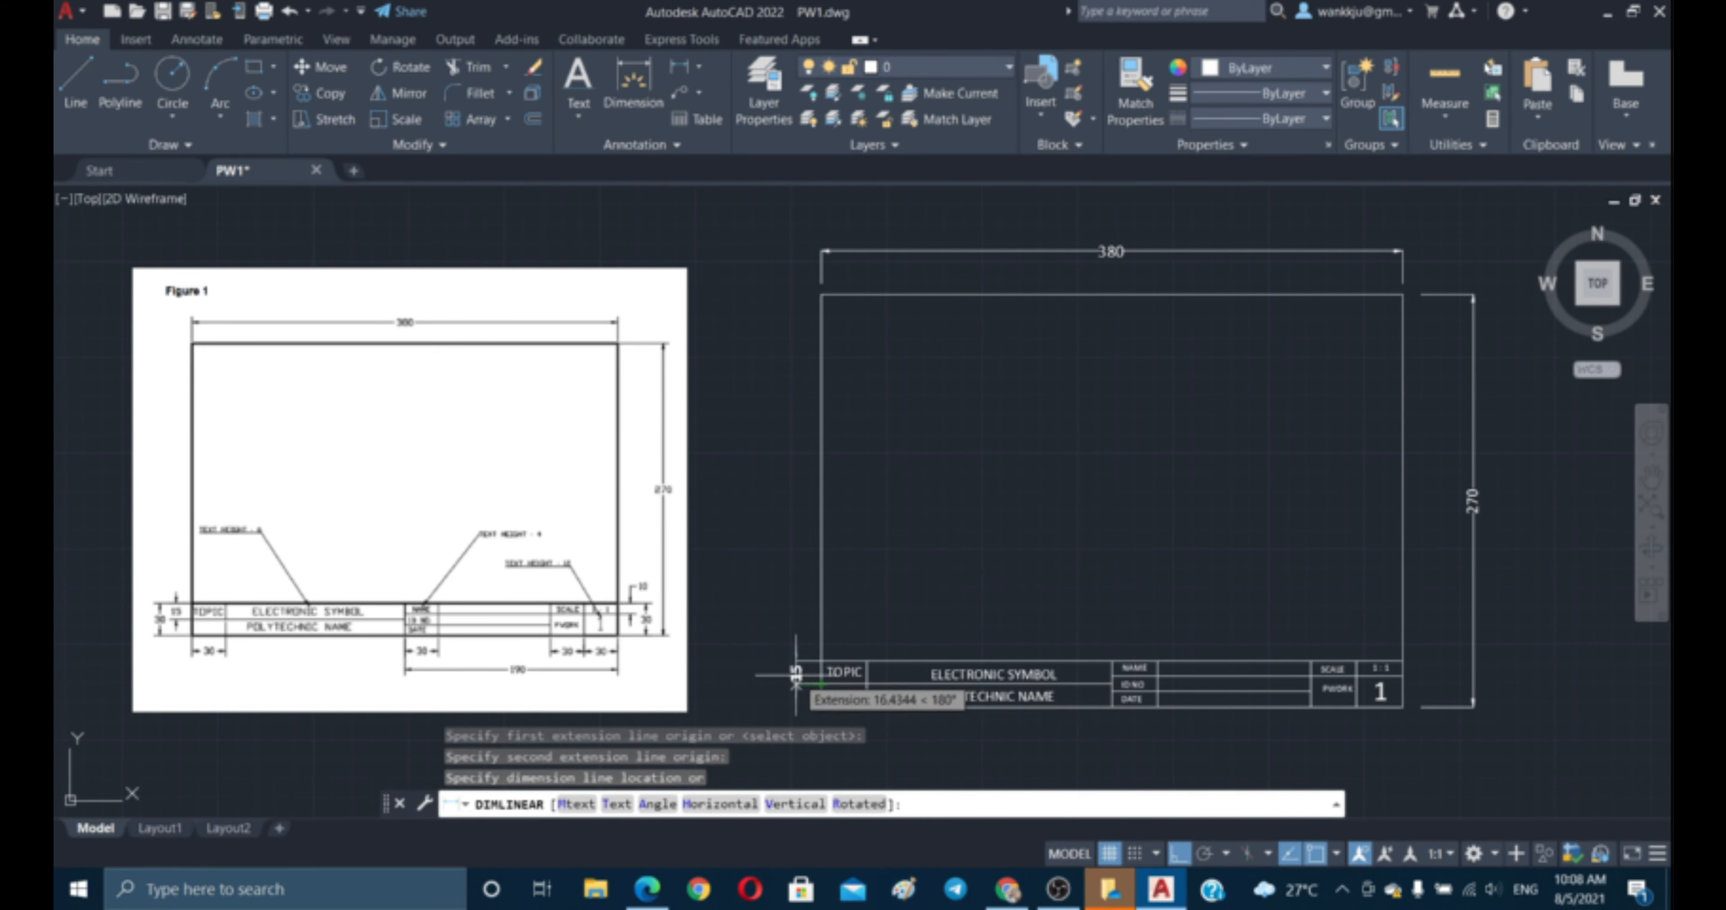
click(796, 677)
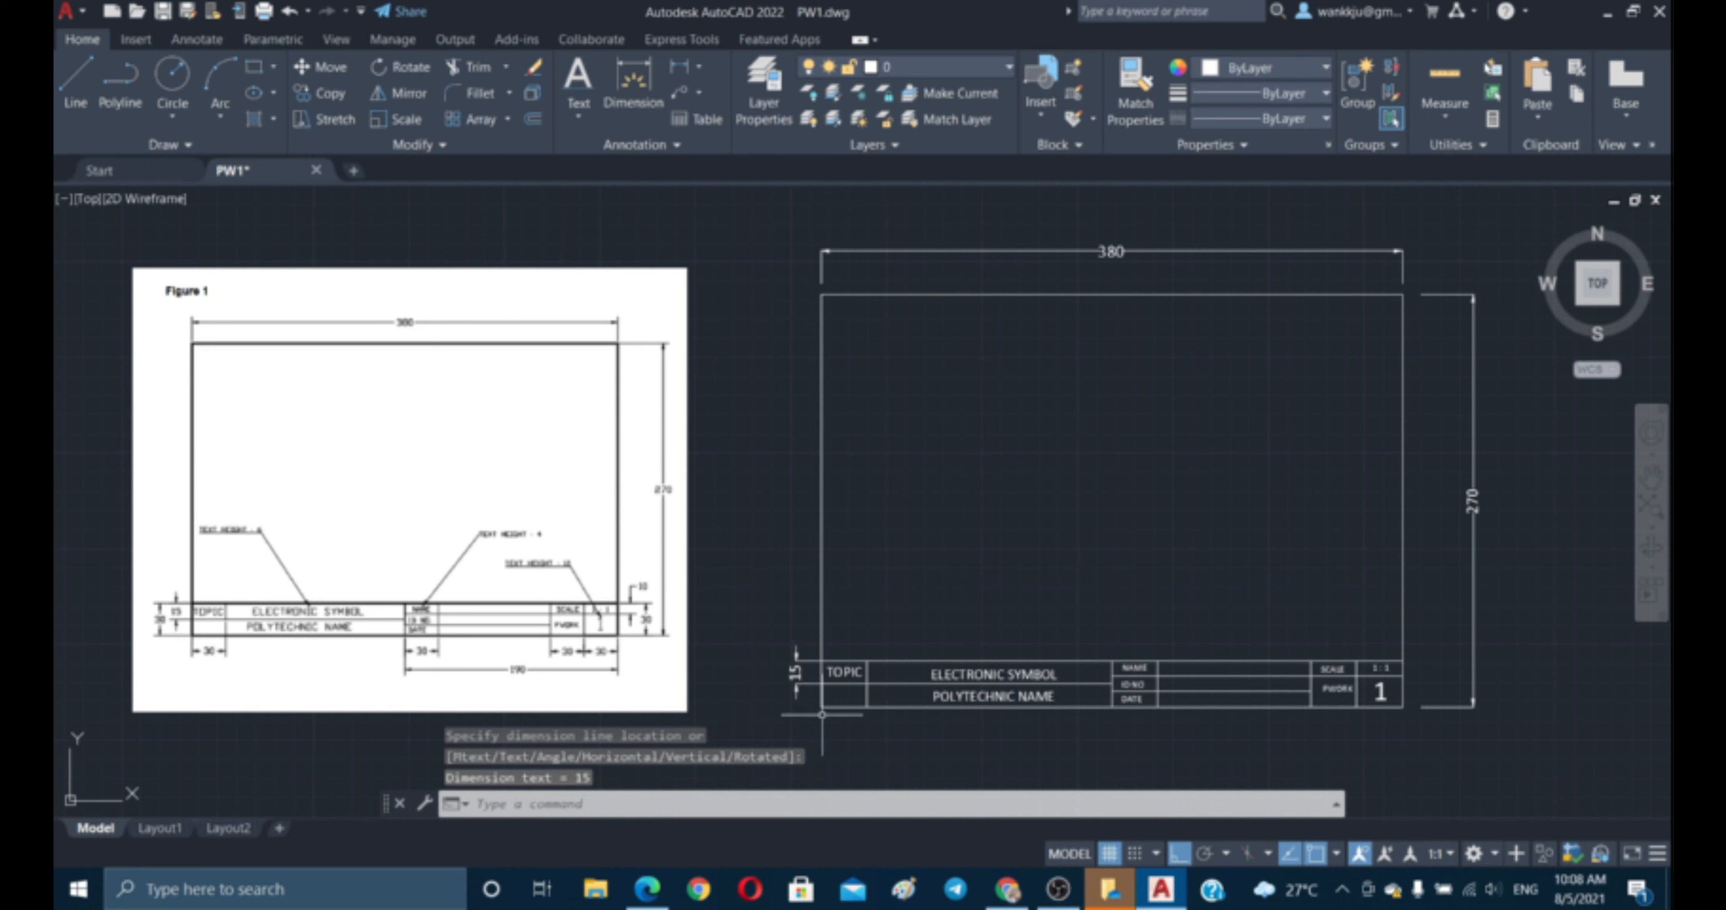
- Add a linear dimension for the title block's full height, placed left of the TOPIC row's height dimension
click(683, 75)
click(821, 662)
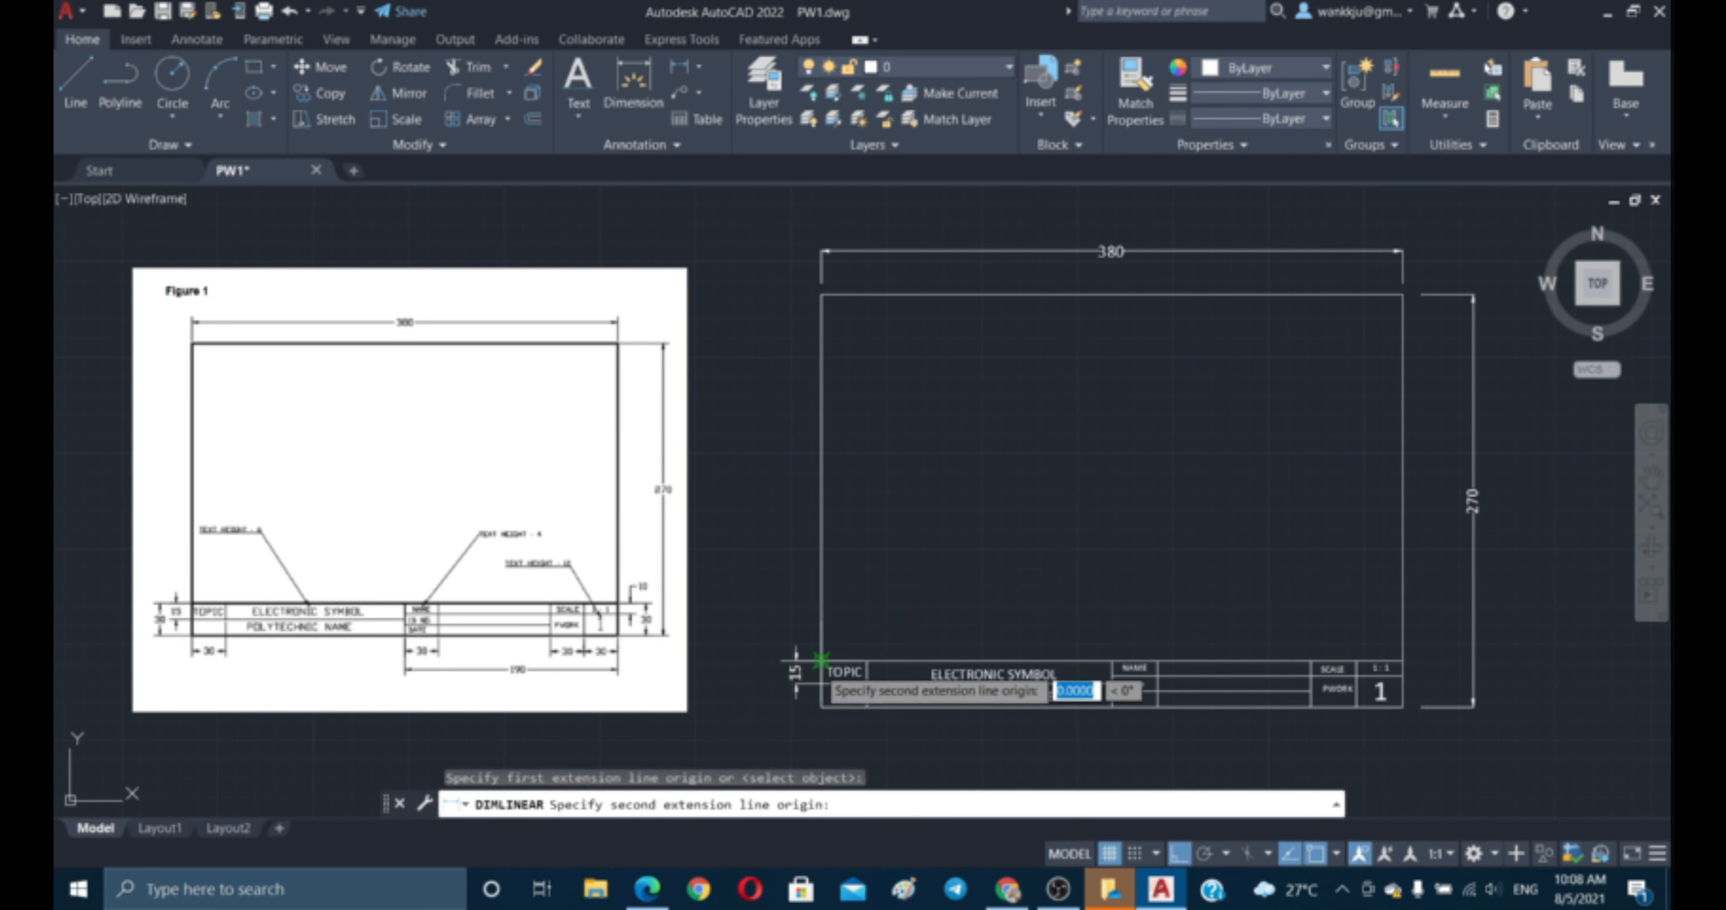
click(821, 707)
click(775, 709)
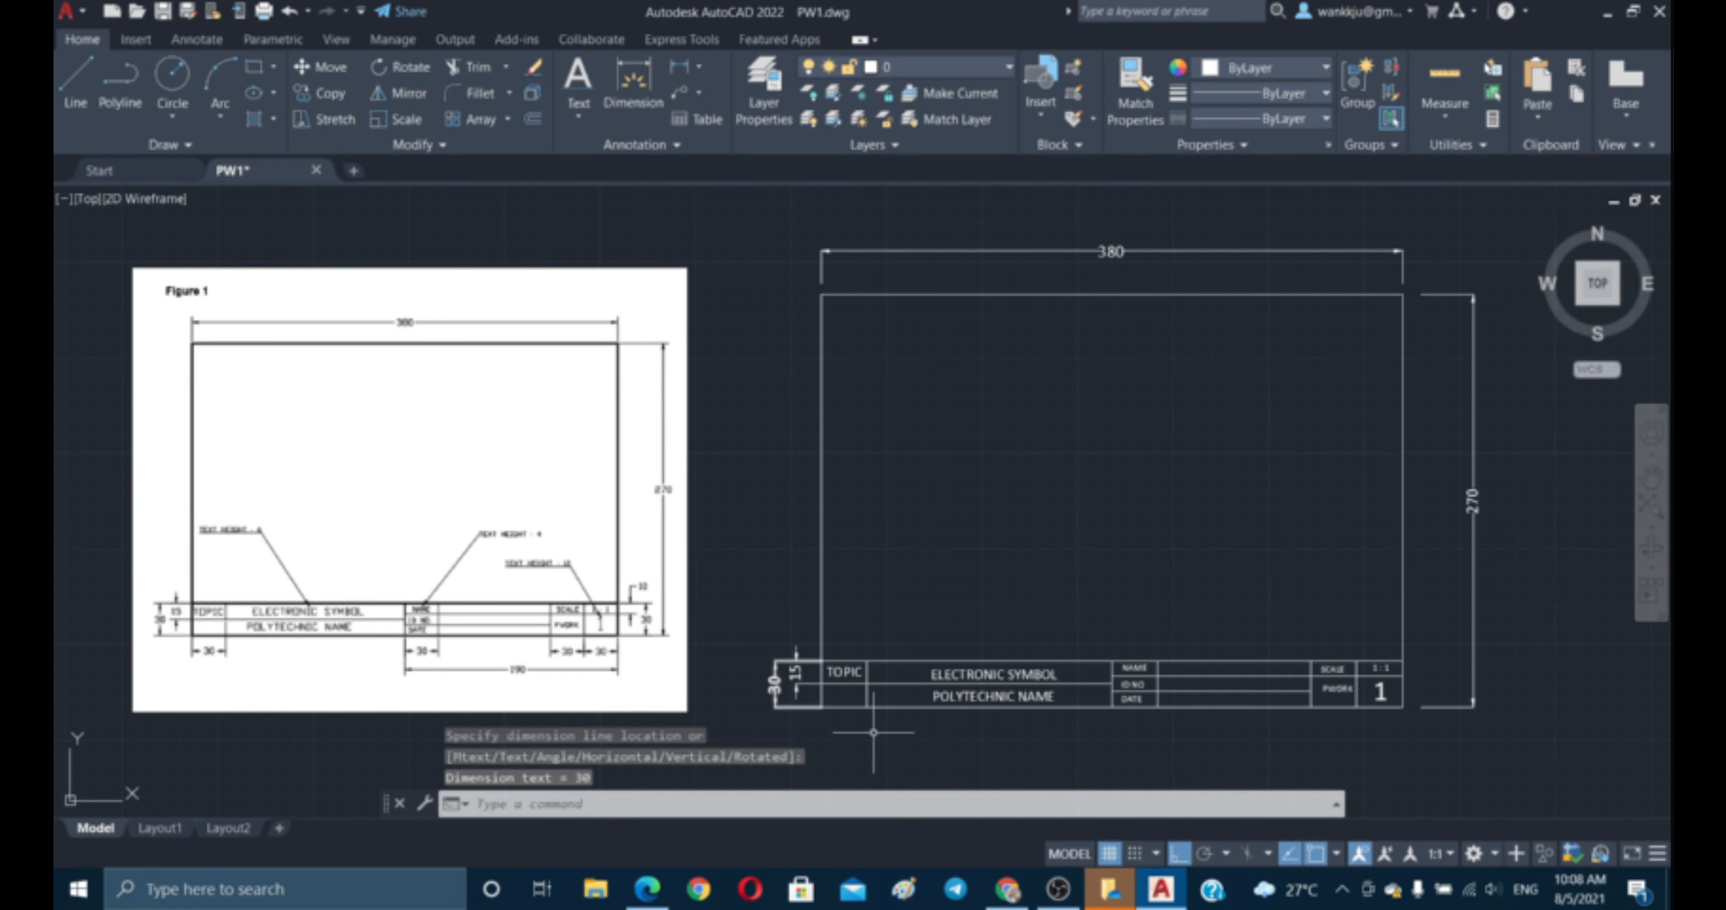
- Move both height dimensions beside the title block slightly left, leaving a gap between them and the frame
text(m)
key(Return)
click(812, 718)
click(710, 595)
key(Return)
click(755, 535)
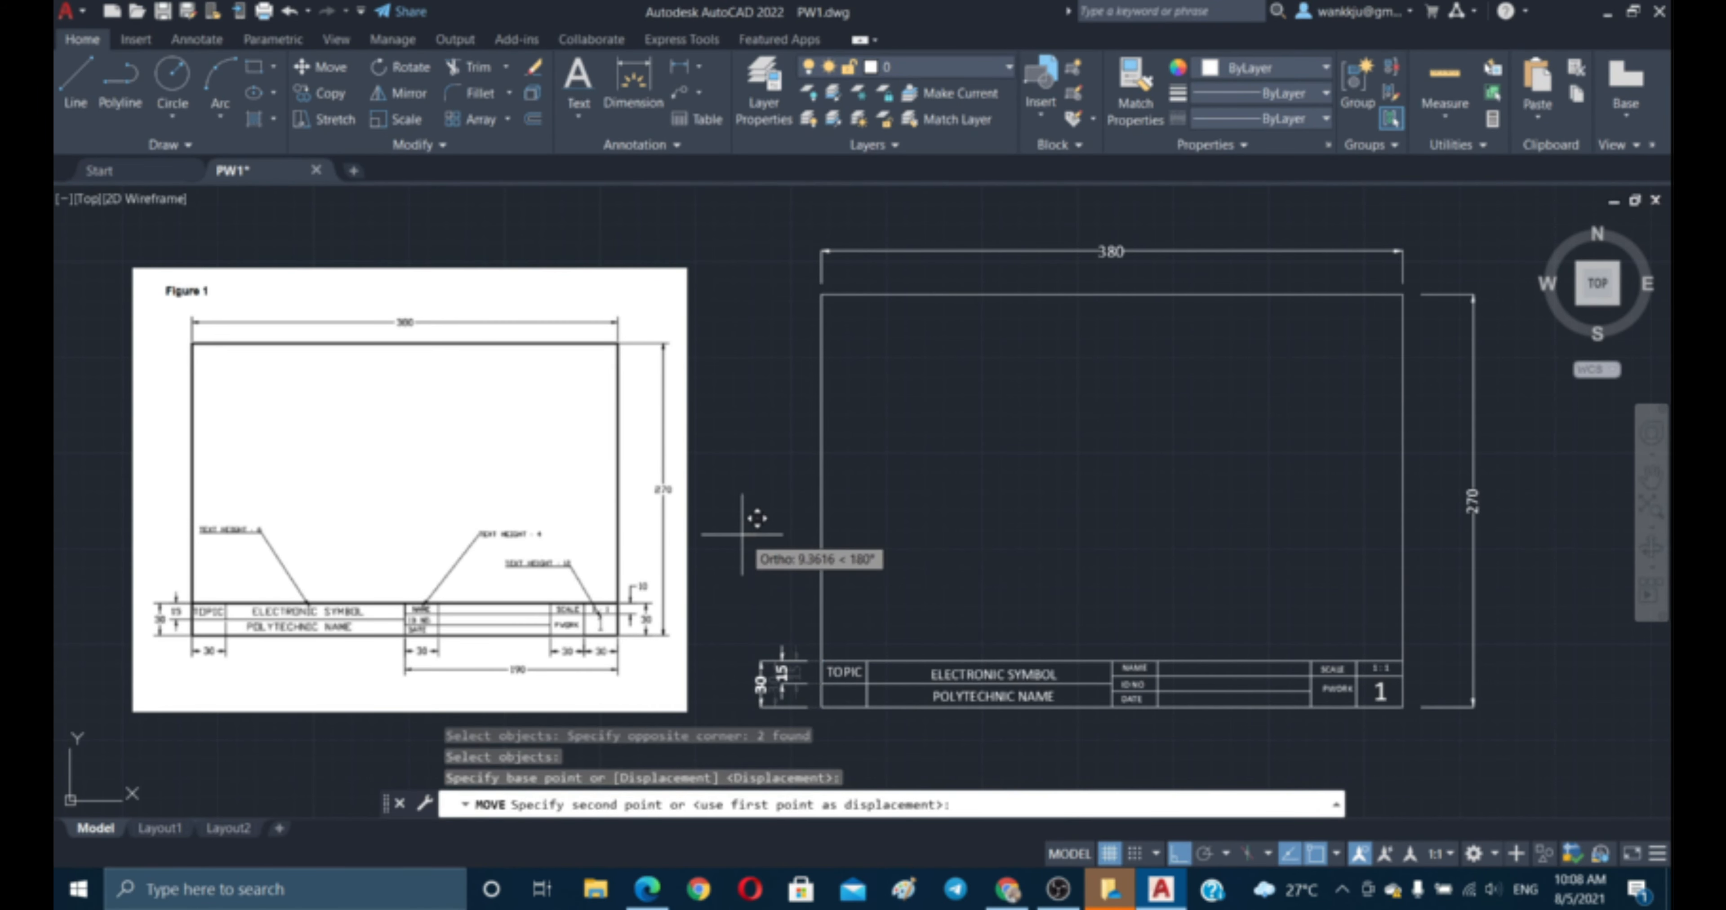
click(745, 536)
key(Escape)
key(Escape)
key(Escape)
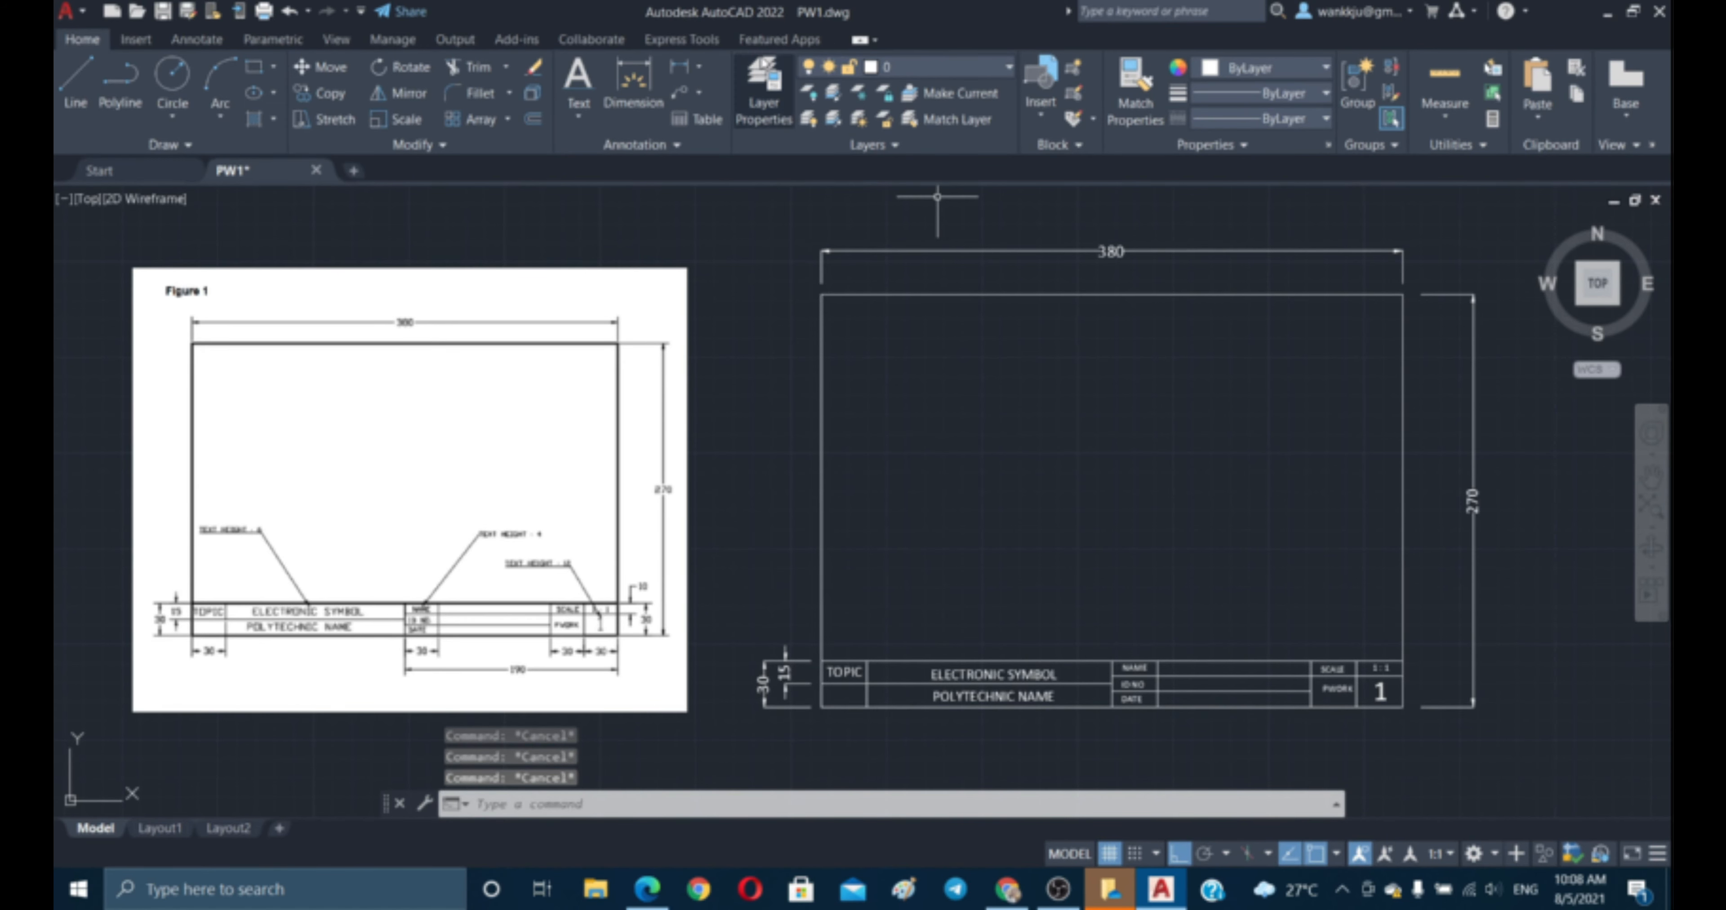
click(684, 70)
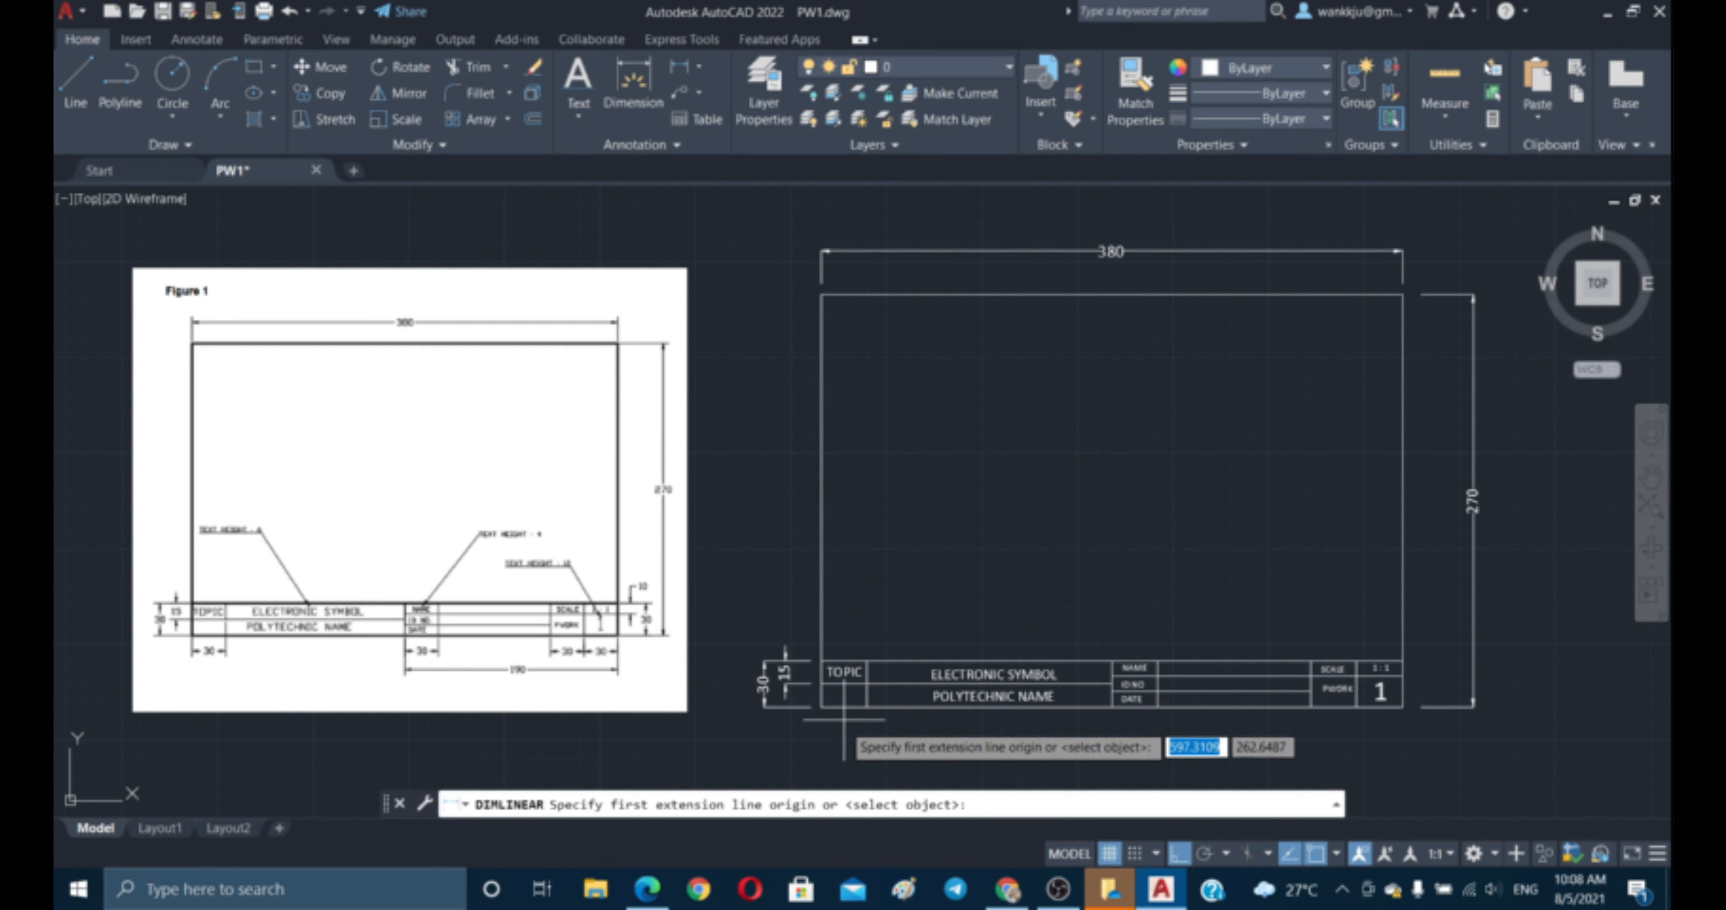
click(822, 707)
click(866, 707)
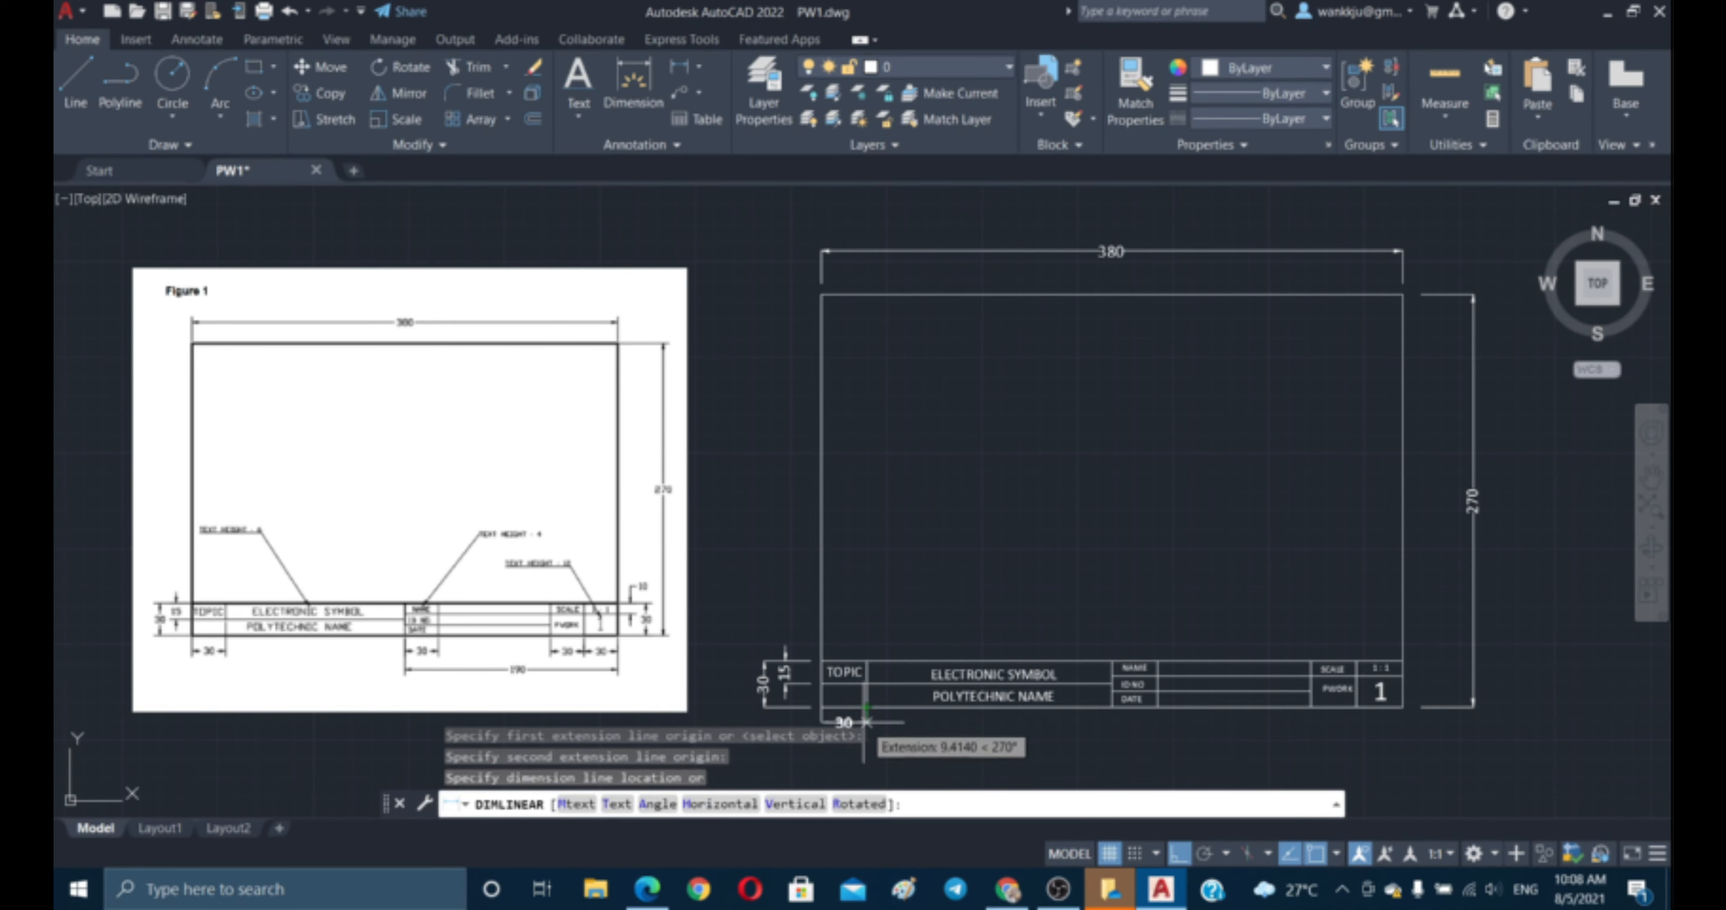
key(Escape)
key(Escape)
key(Escape)
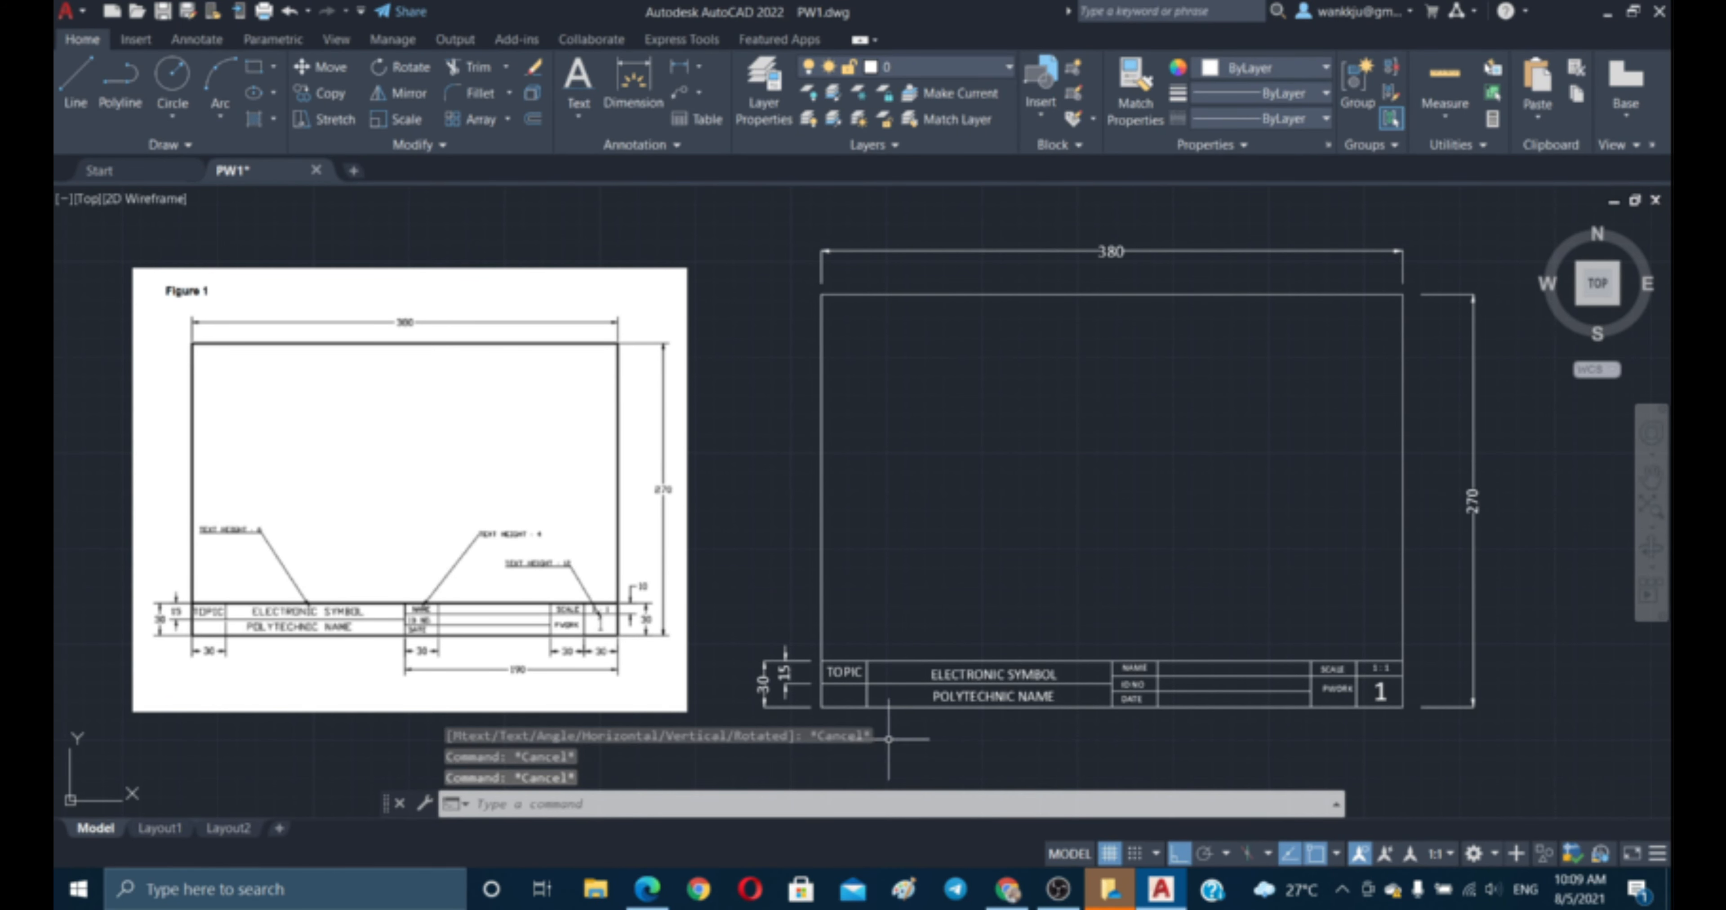
- Add a horizontal linear dimension for the width of the TOPIC column, placed just below the title block
click(685, 70)
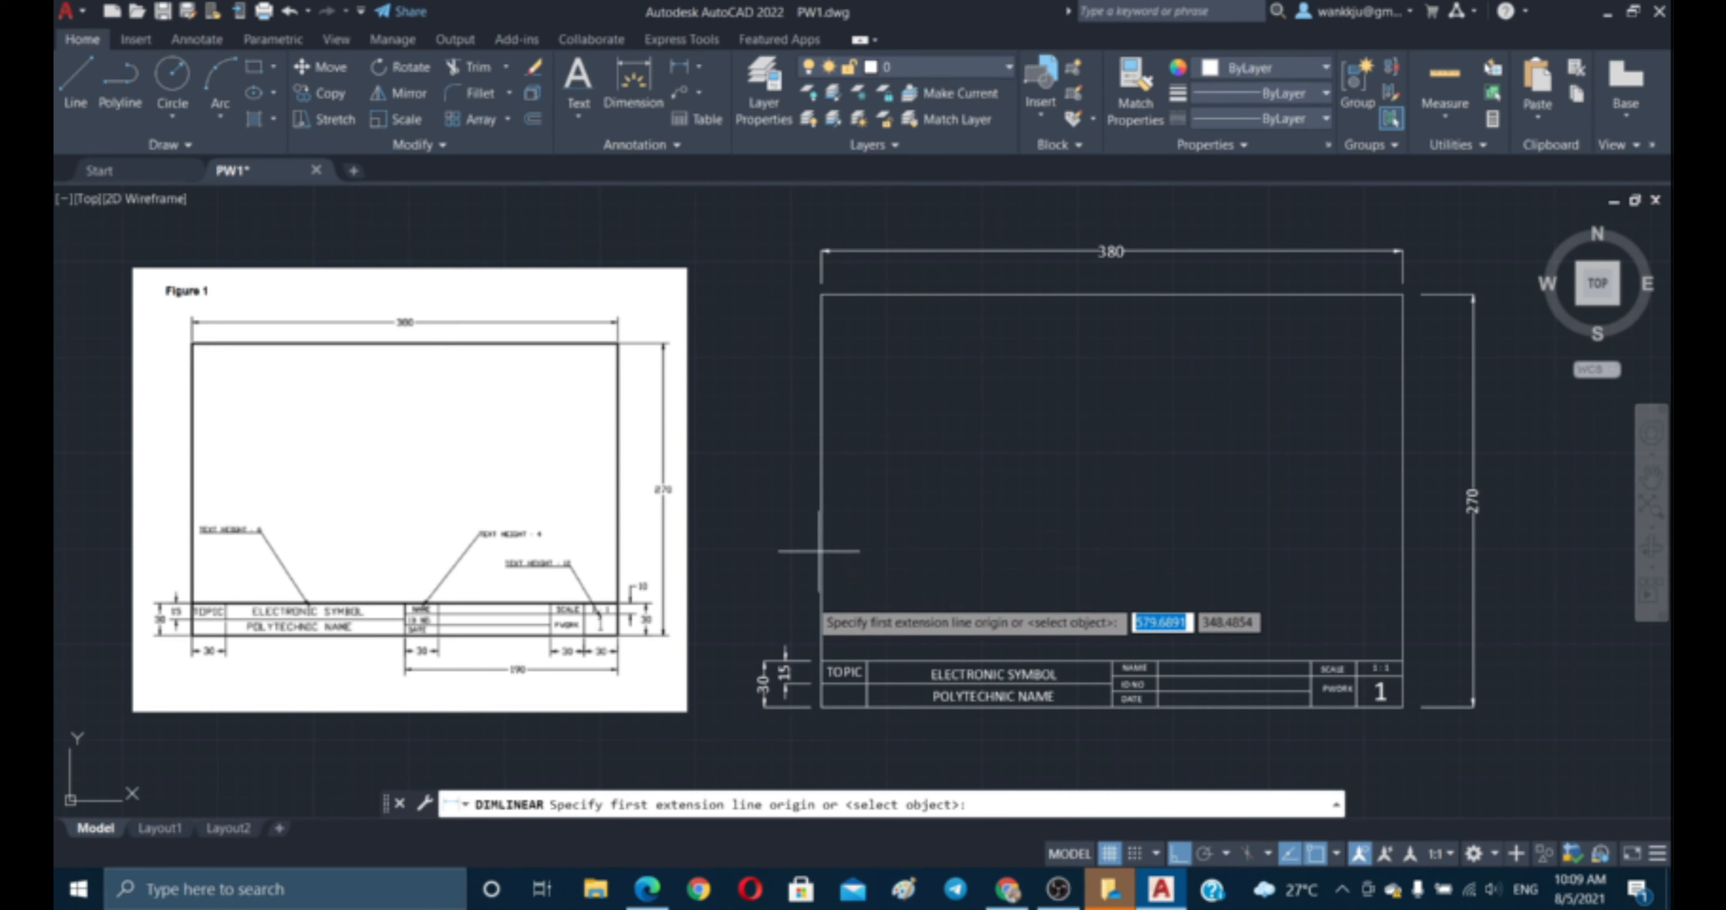
click(822, 707)
click(866, 707)
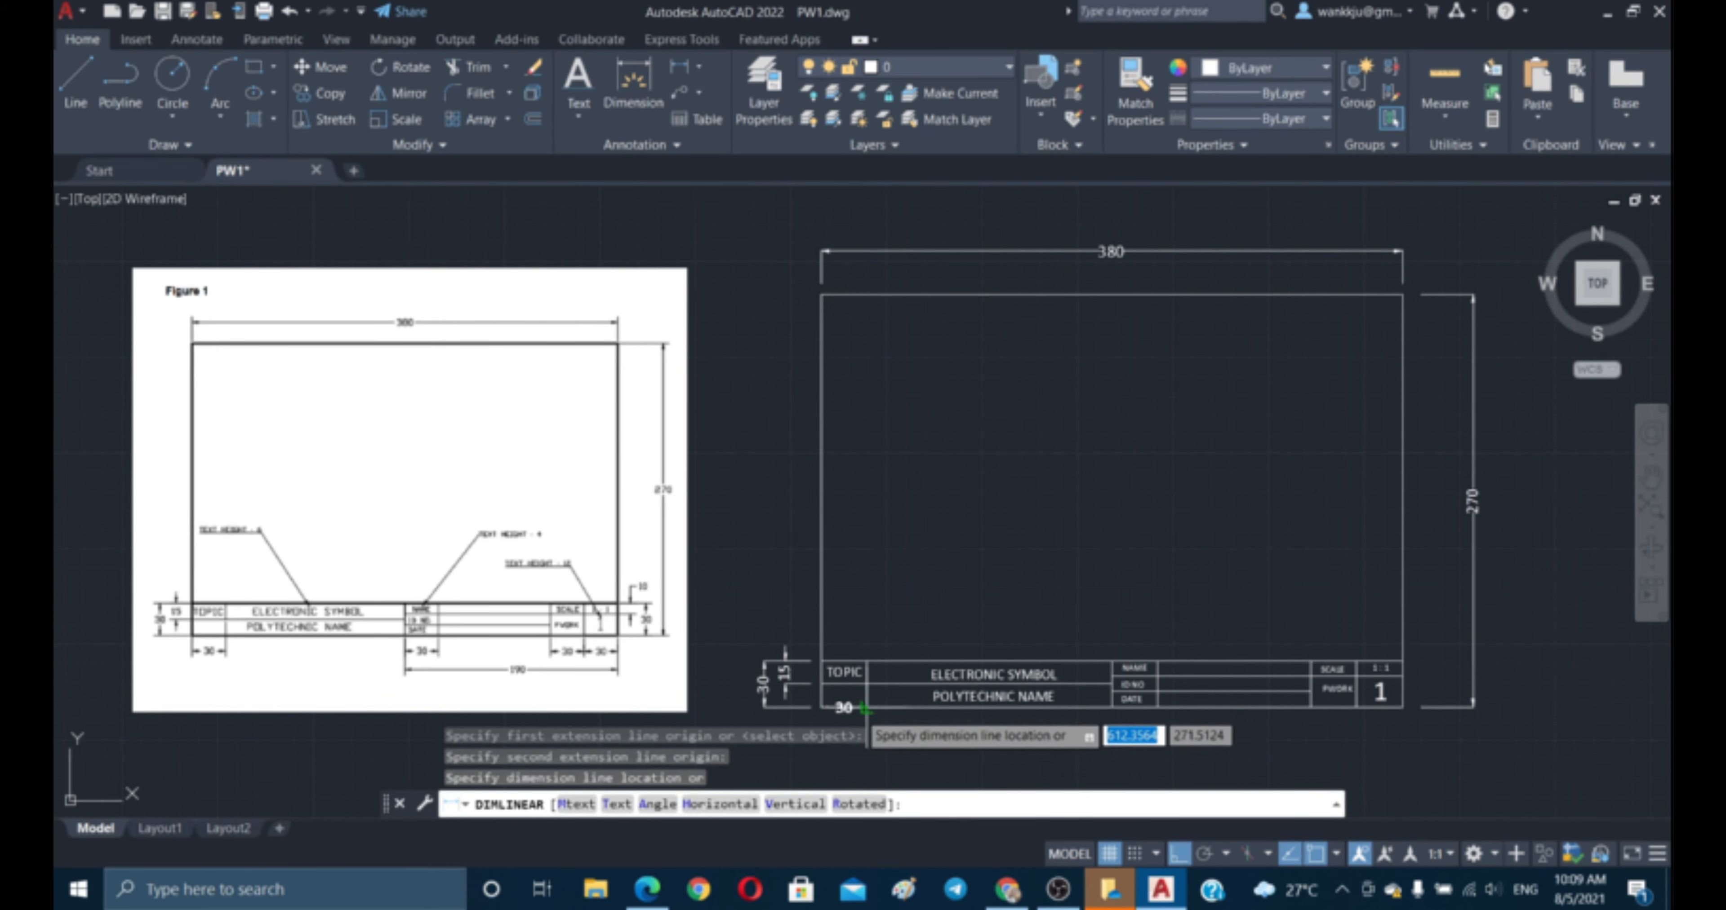
click(861, 720)
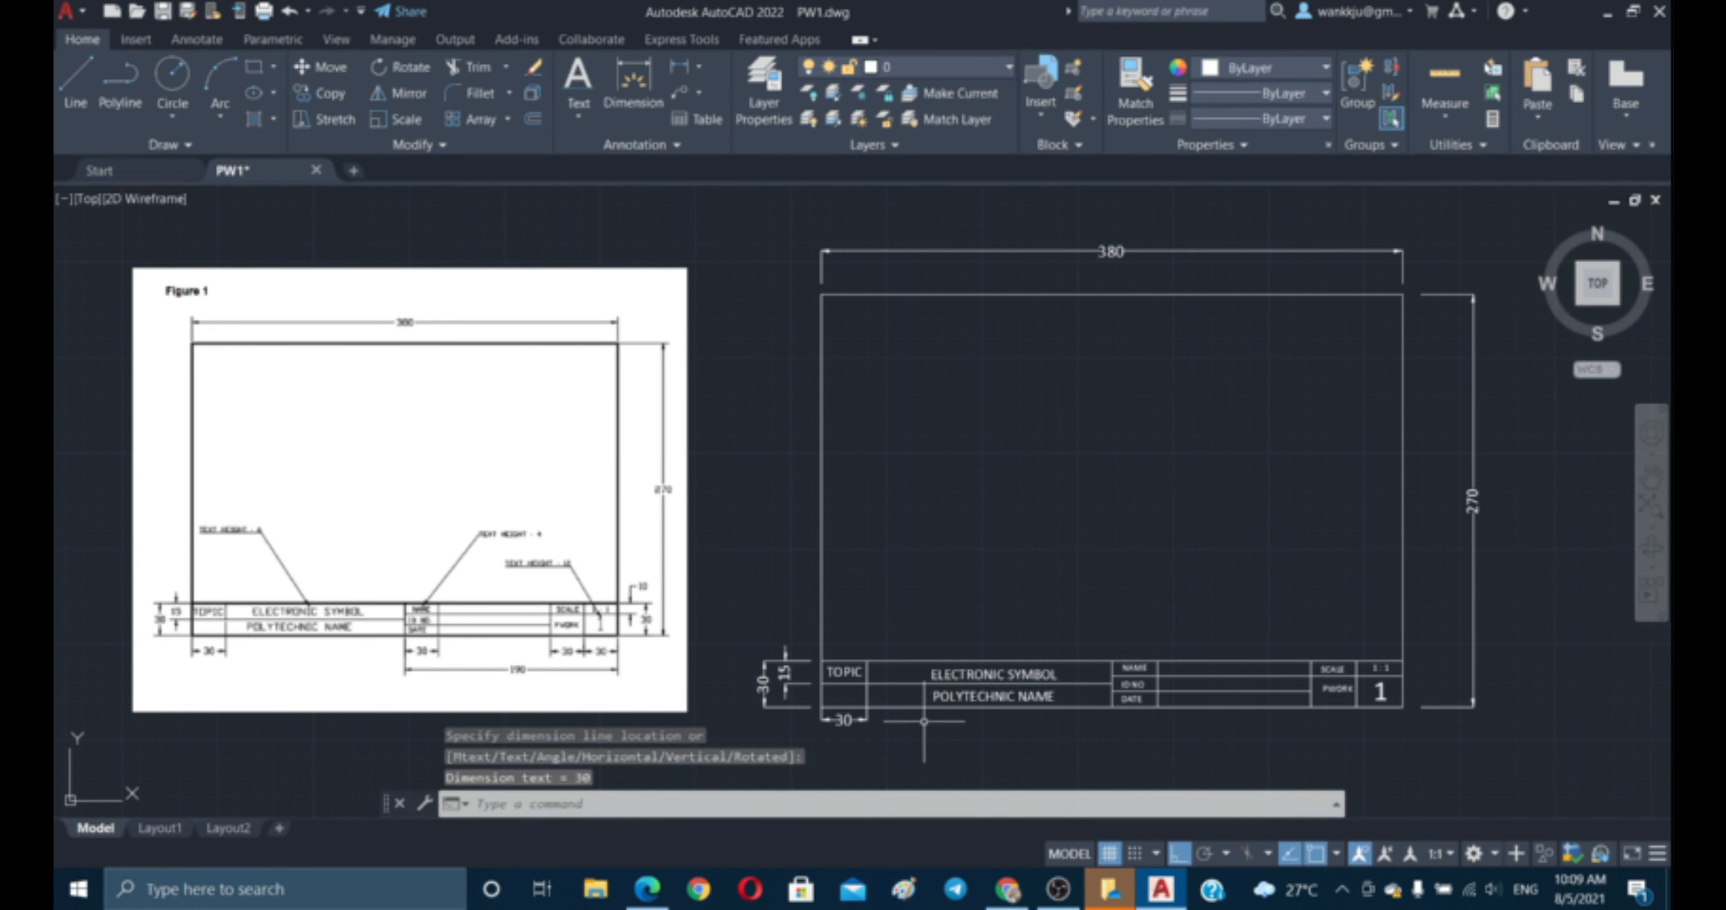
key(Escape)
- Move the TOPIC column's width dimension straight down by about 7 units, leaving a gap between its extension lines and the frame
text(````m)
key(Return)
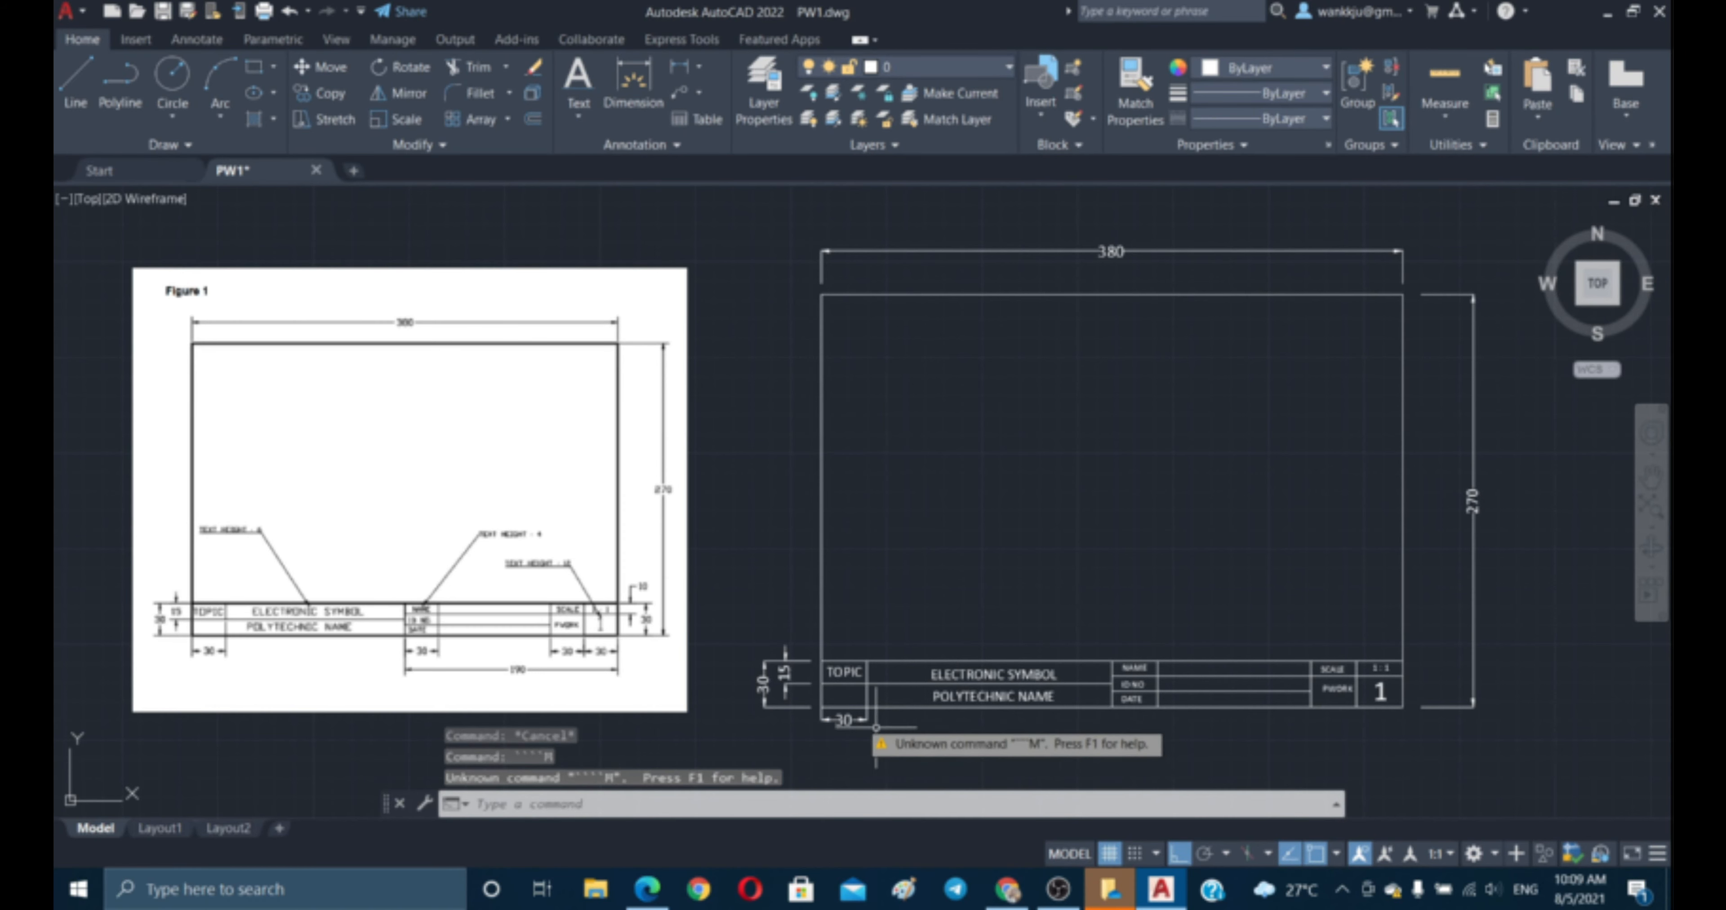
key(Escape)
text(m)
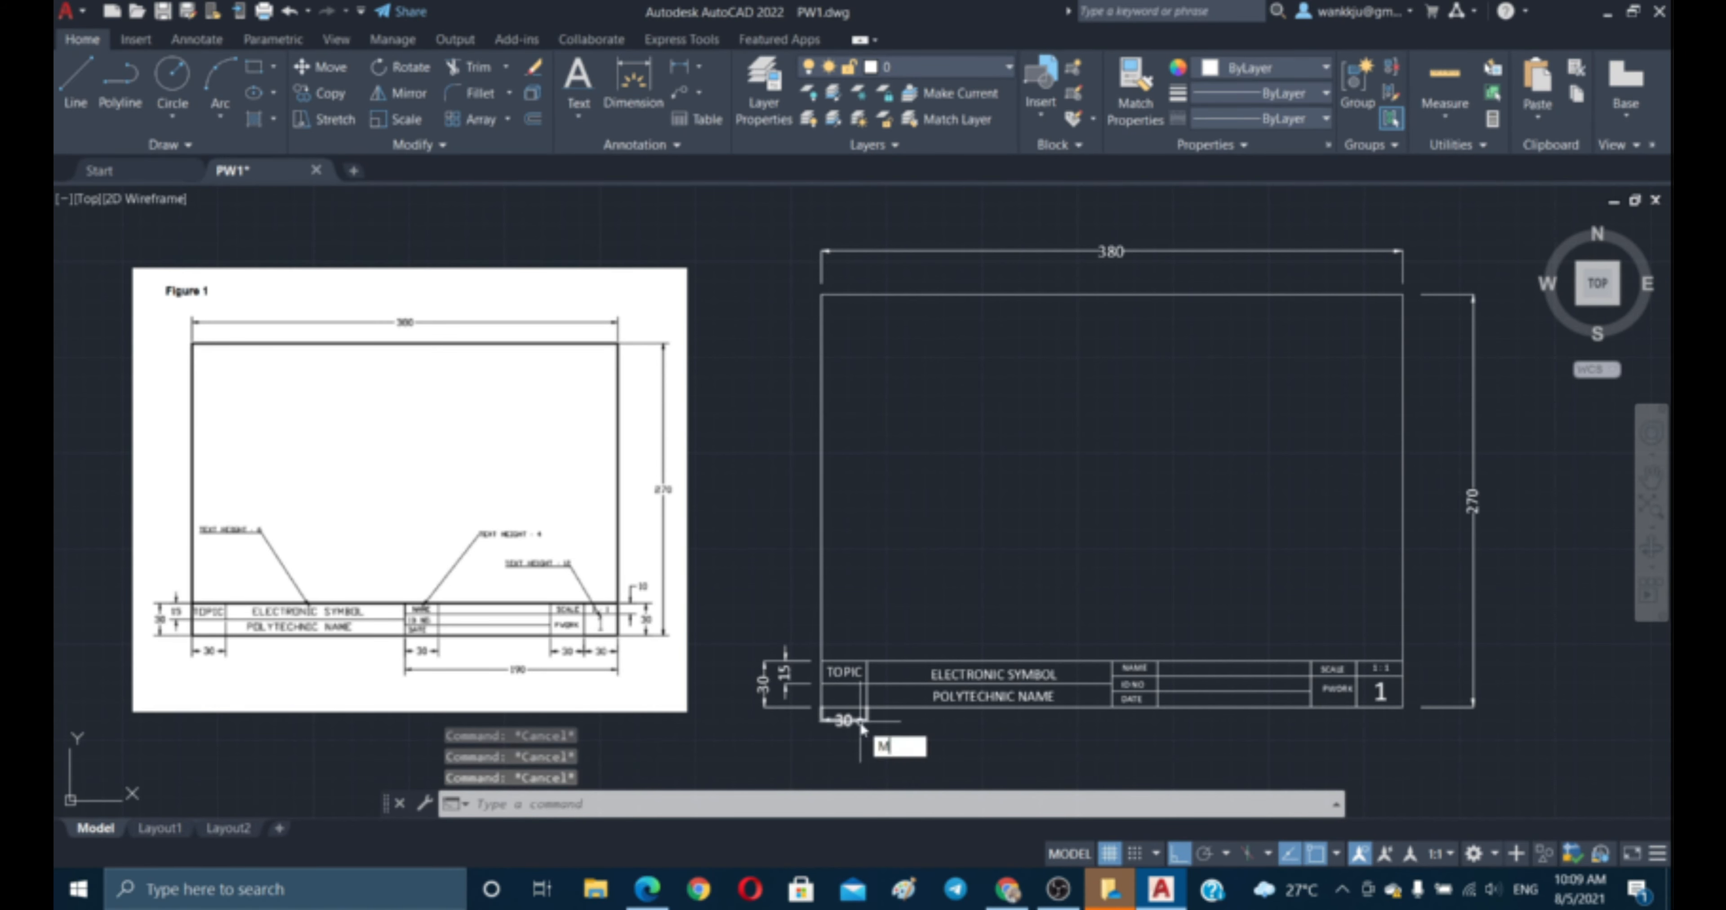
key(Return)
click(859, 721)
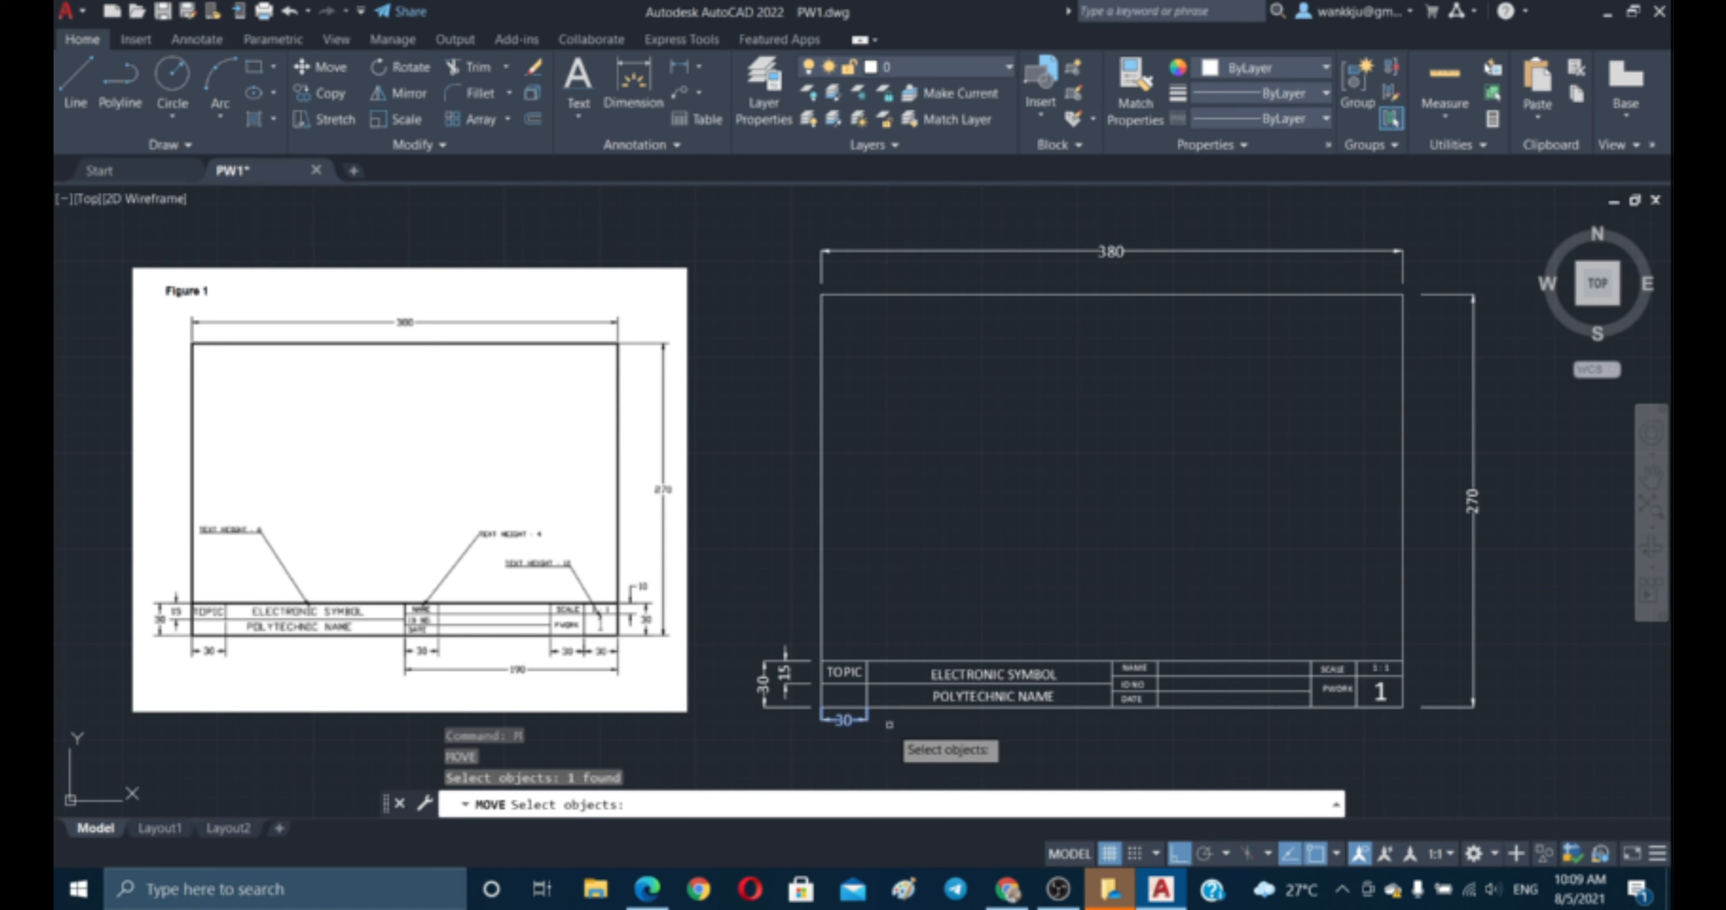
key(Return)
click(905, 733)
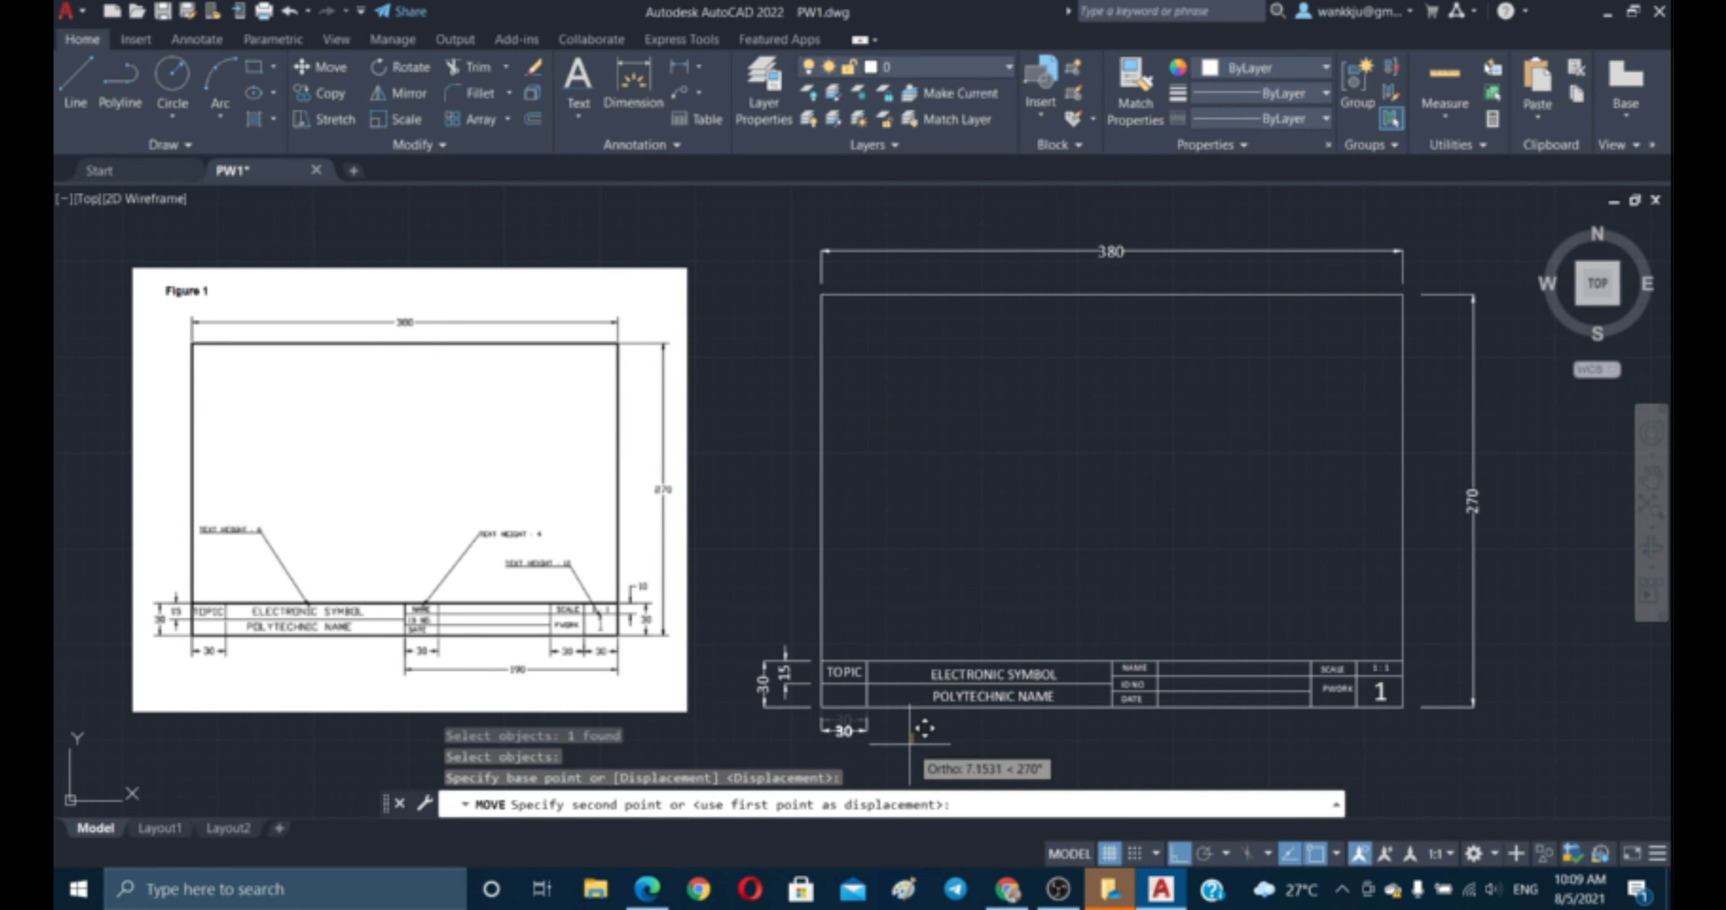
click(909, 743)
key(Escape)
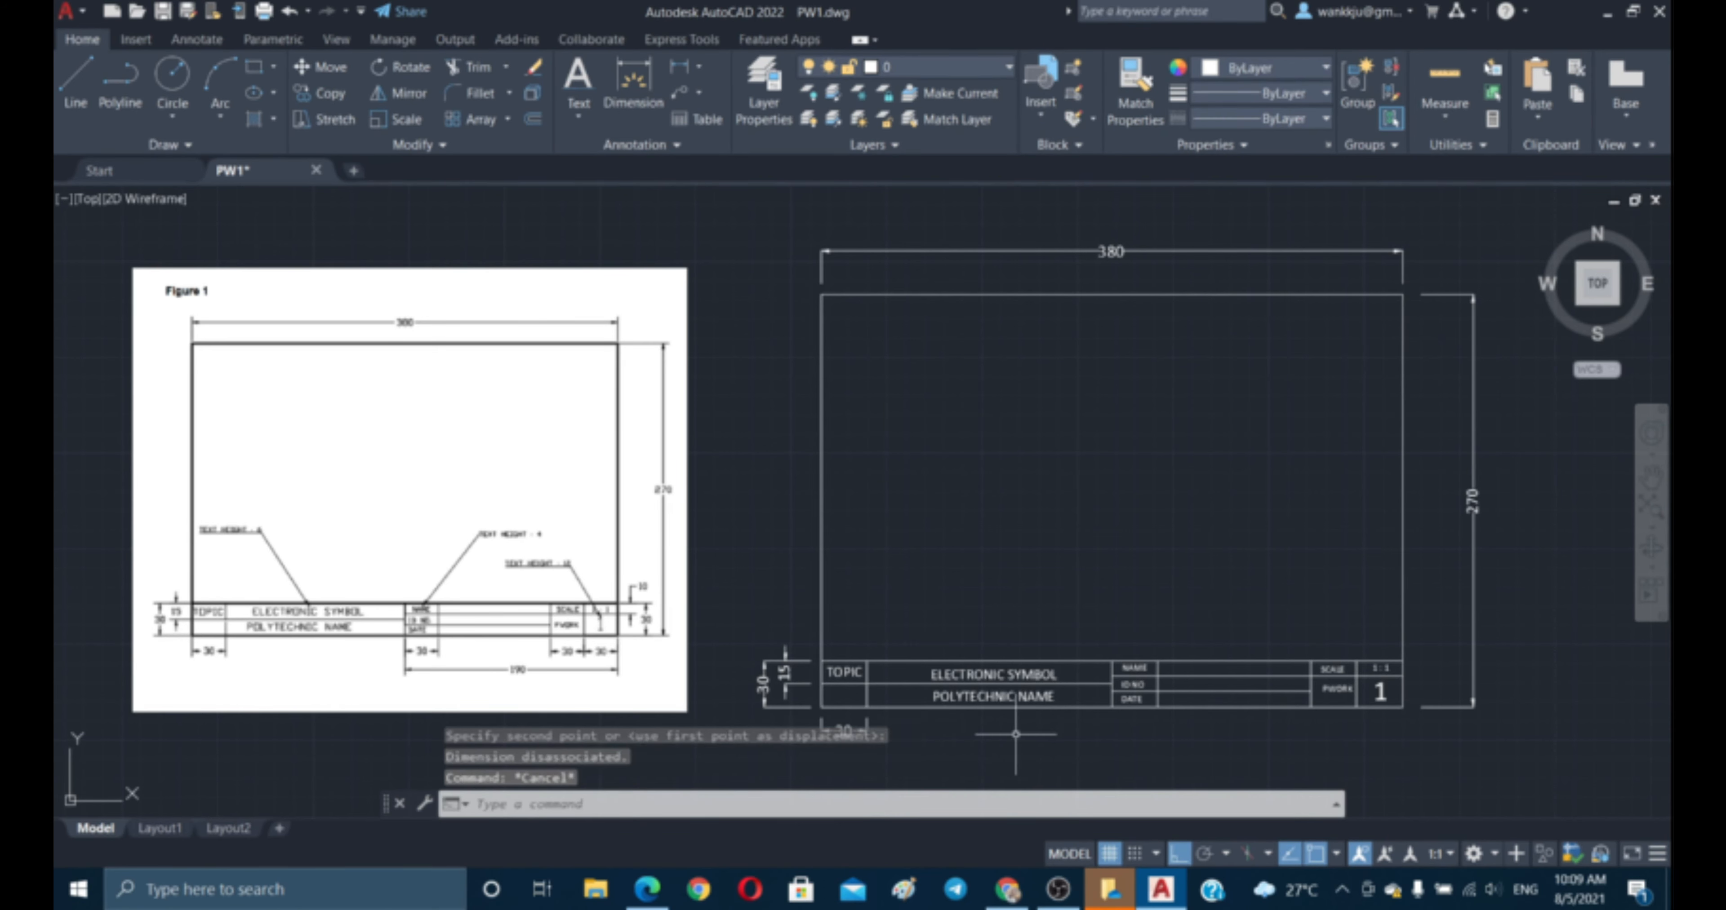
text(p)
key(Return)
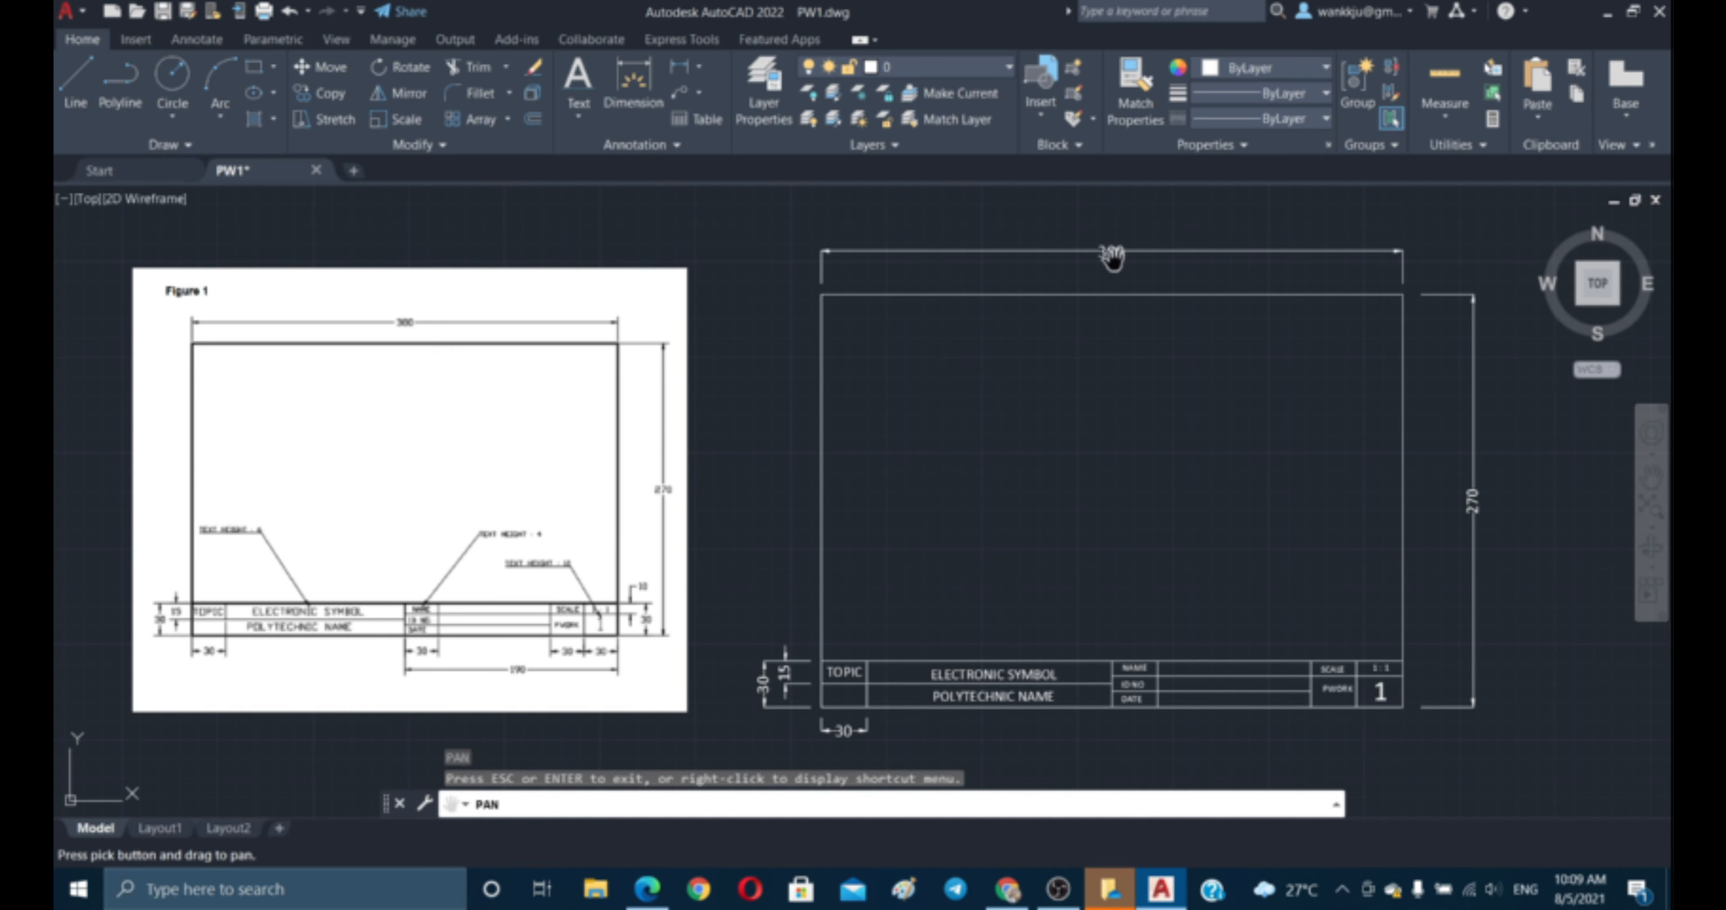
key(Escape)
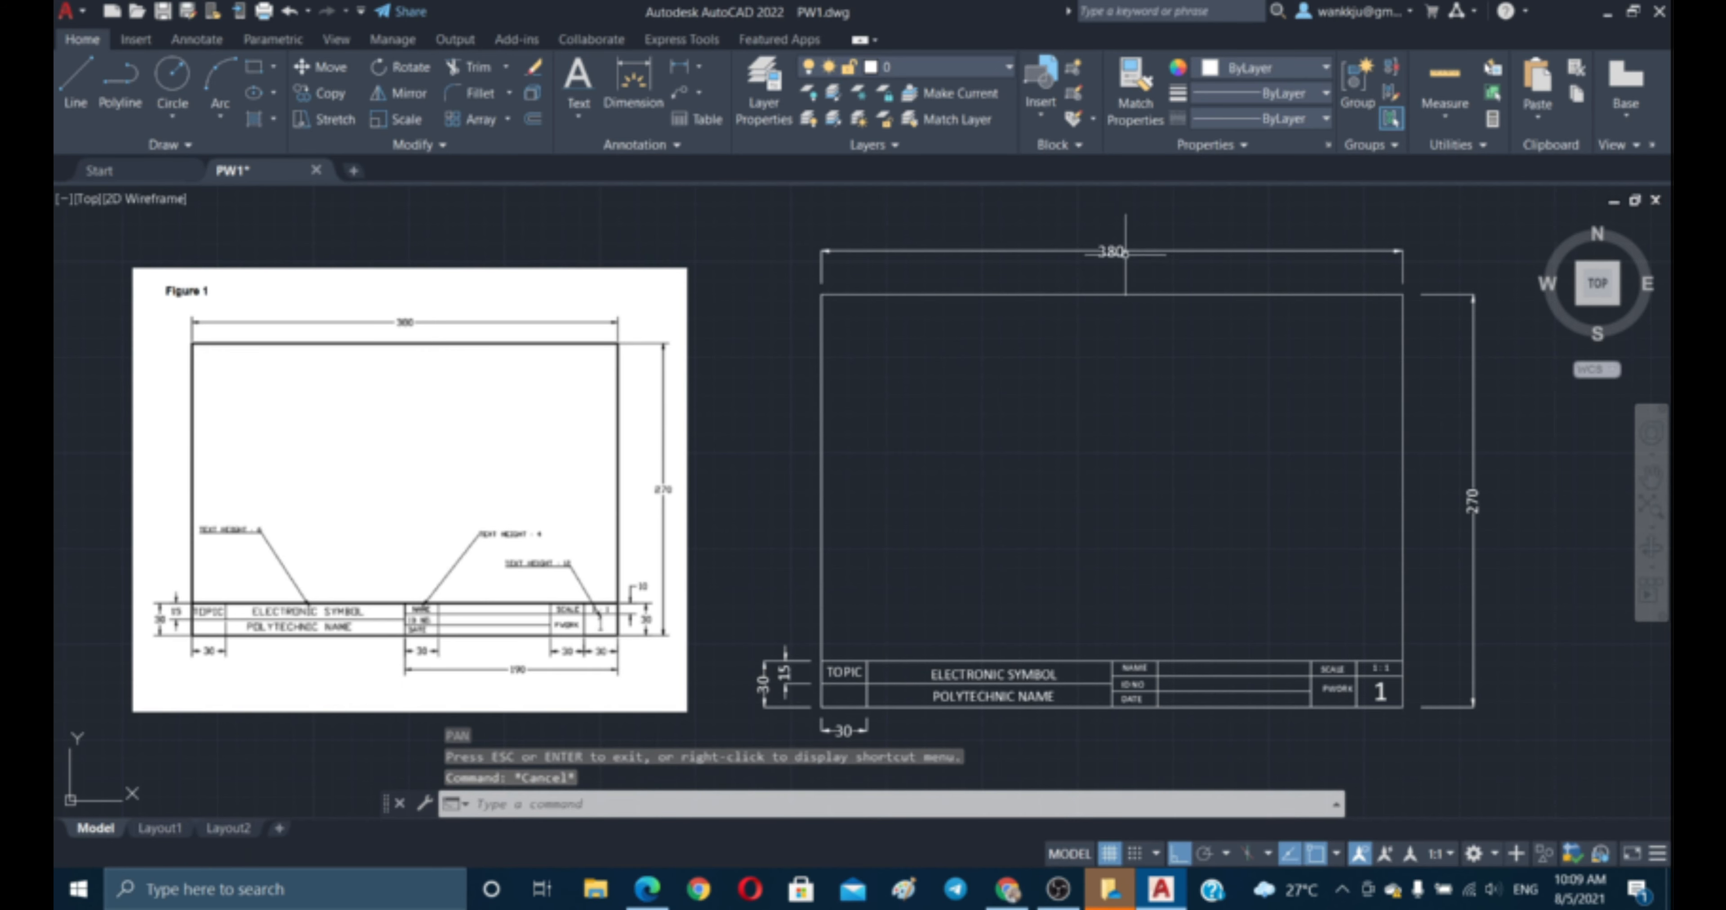